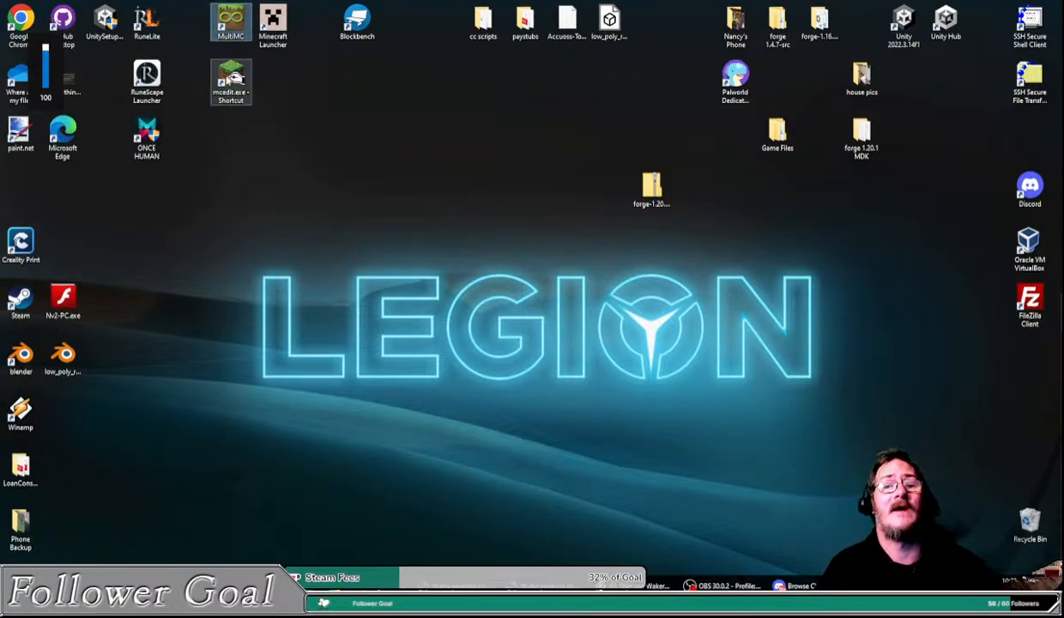
Step: Launch MultiMC from its desktop shortcut
left_click(279, 36)
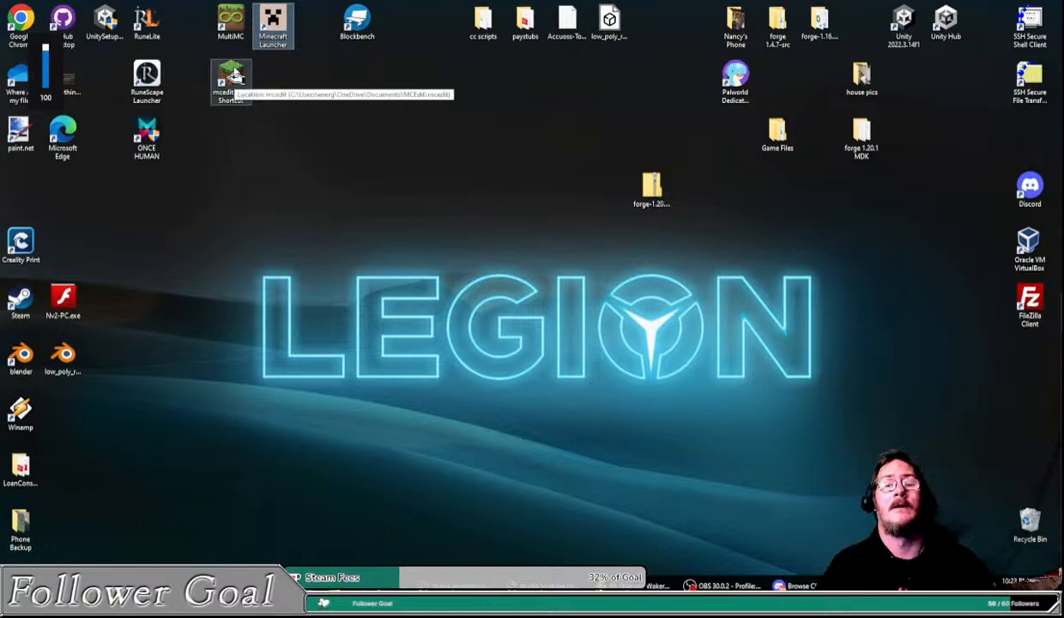
left_click(251, 98)
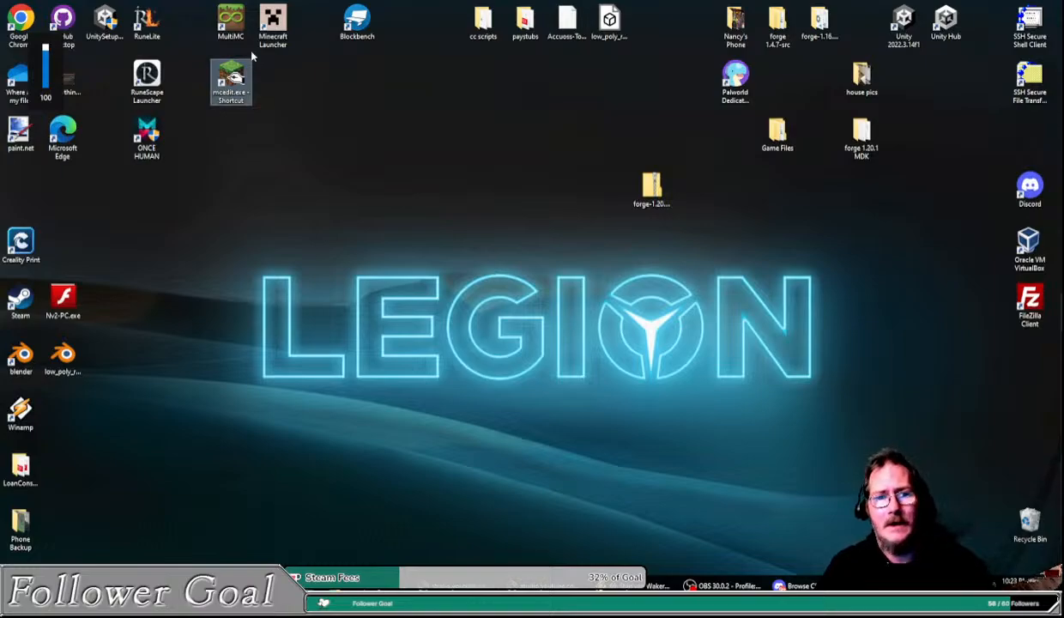
left_click(230, 32)
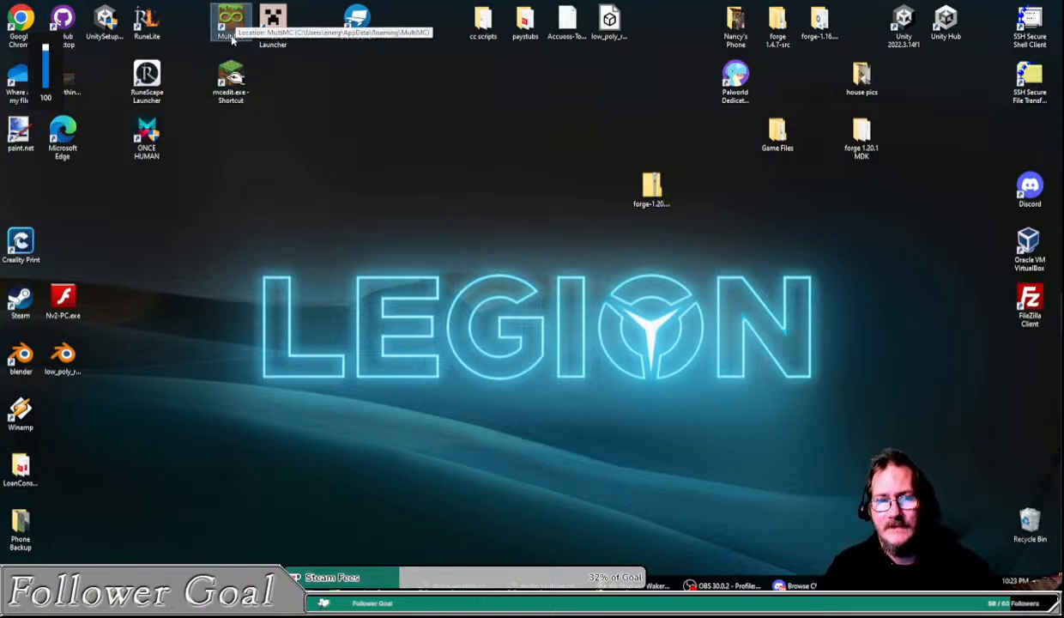
double_click(232, 37)
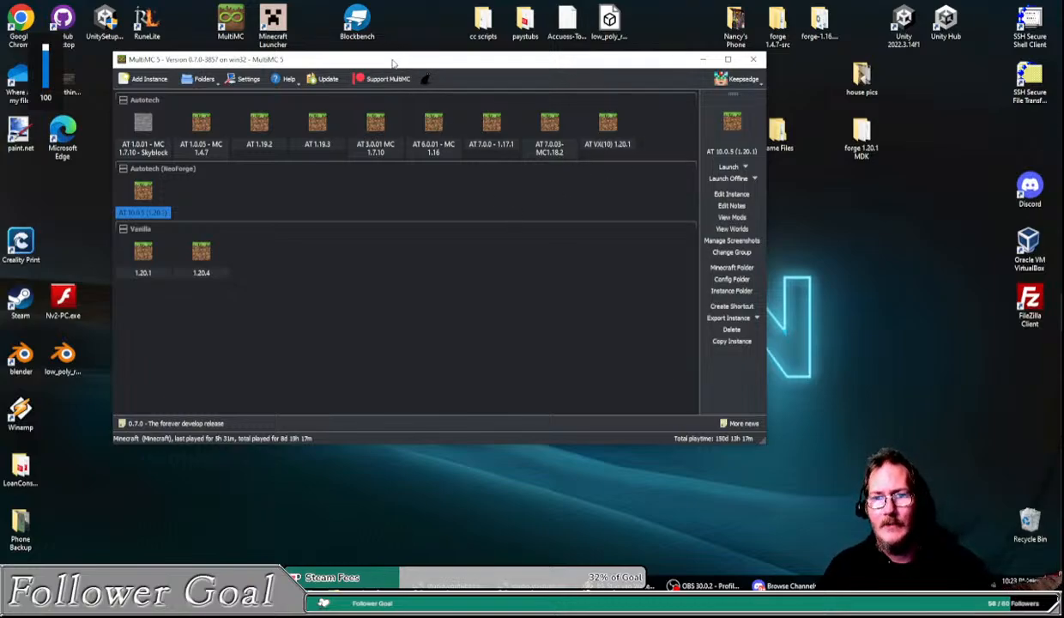
left_click_drag(396, 55, 356, 51)
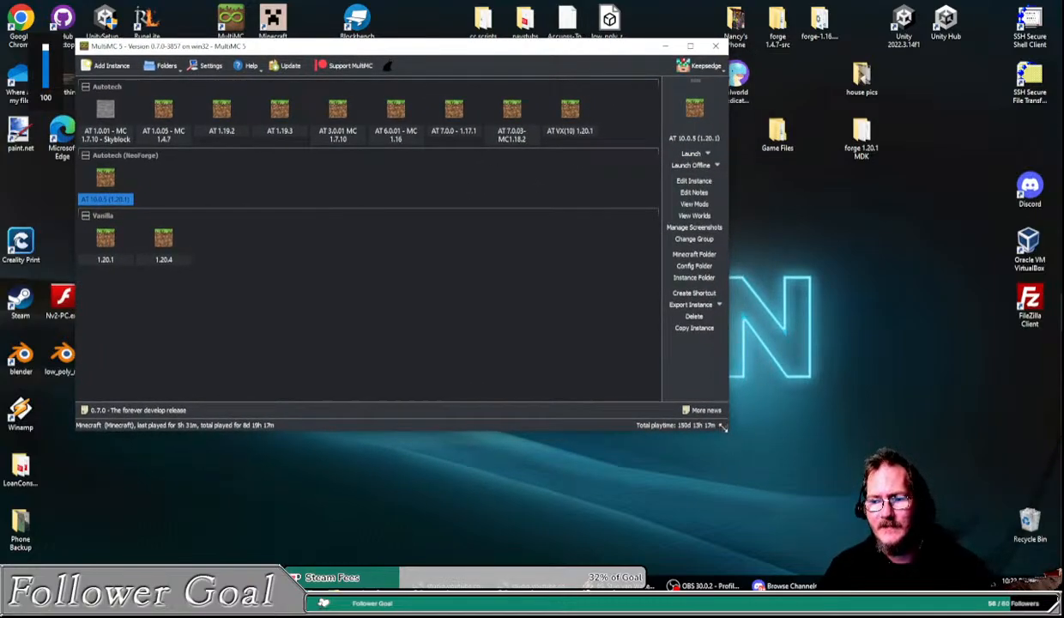
left_click_drag(726, 429, 758, 481)
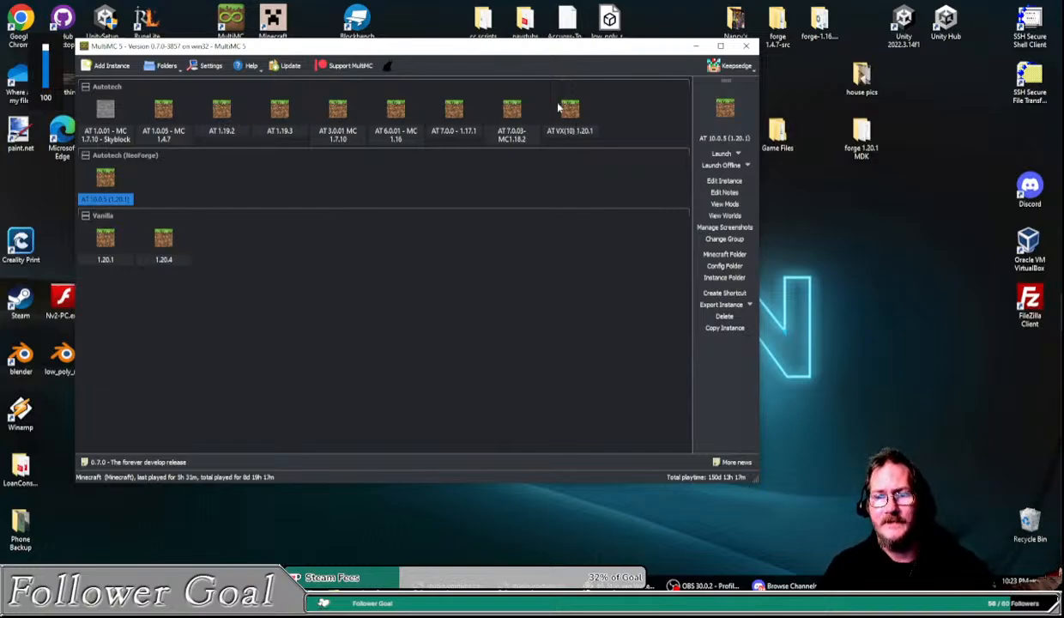
left_click_drag(400, 57, 376, 47)
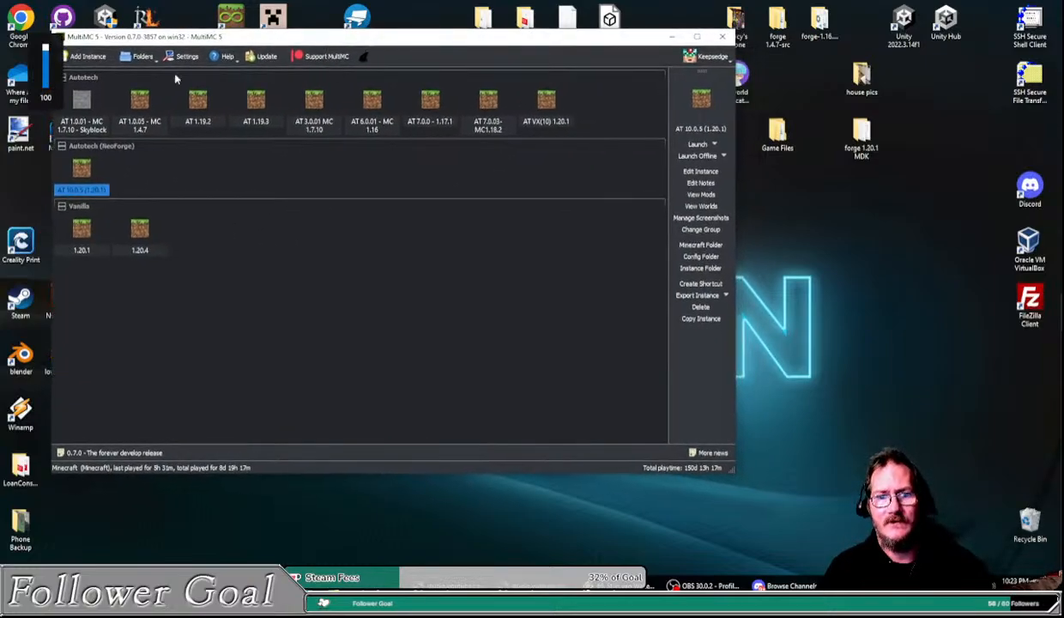
left_click_drag(449, 39, 498, 61)
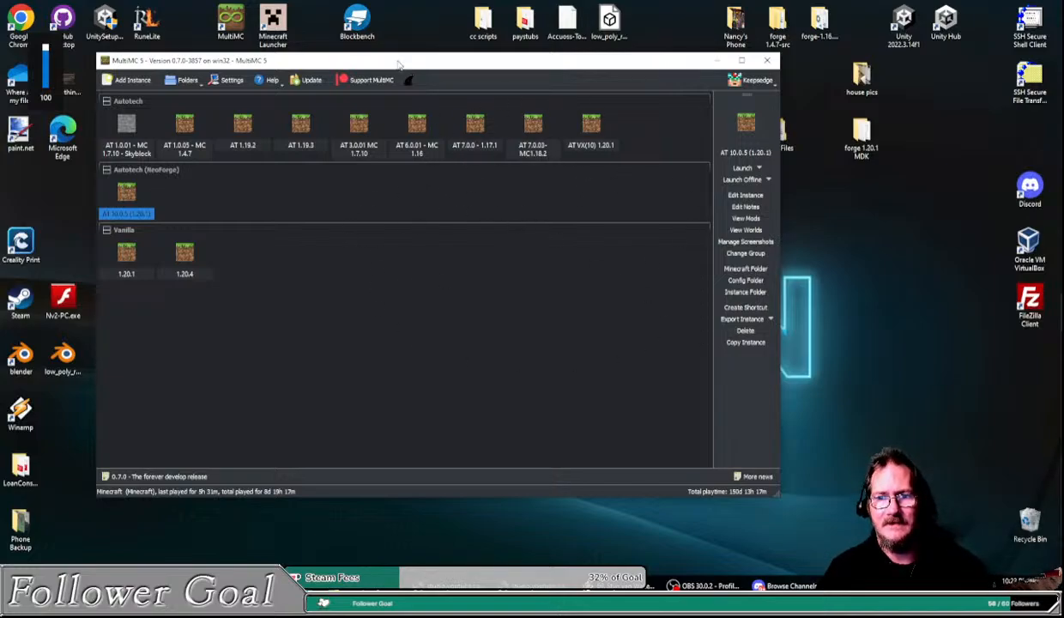
mouse_move(394, 62)
left_mouse_down()
mouse_move(352, 41)
mouse_move(400, 72)
left_mouse_up()
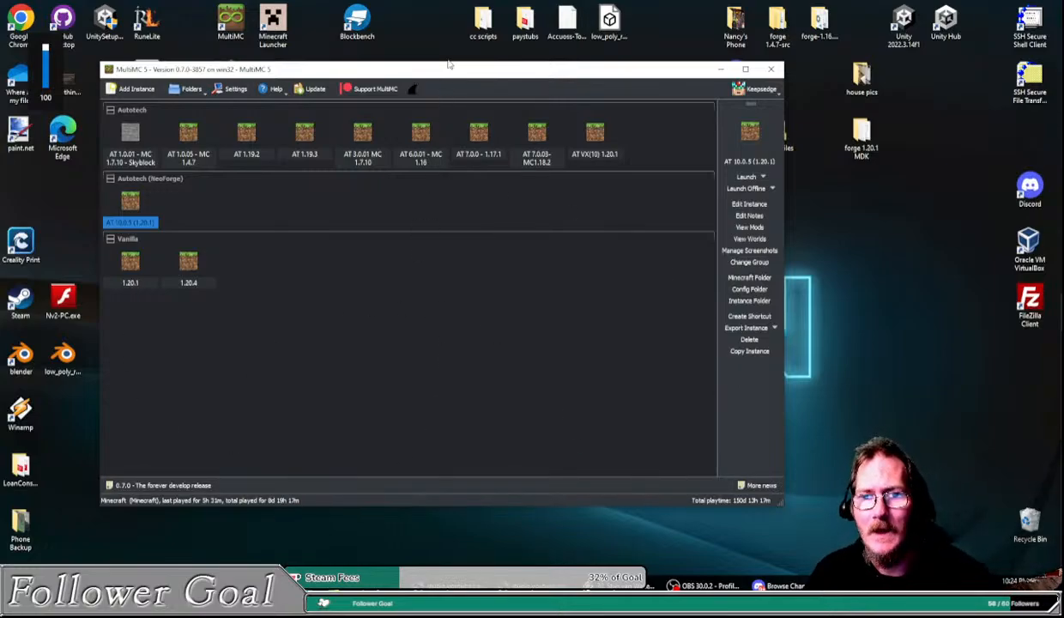
left_click_drag(432, 68, 428, 65)
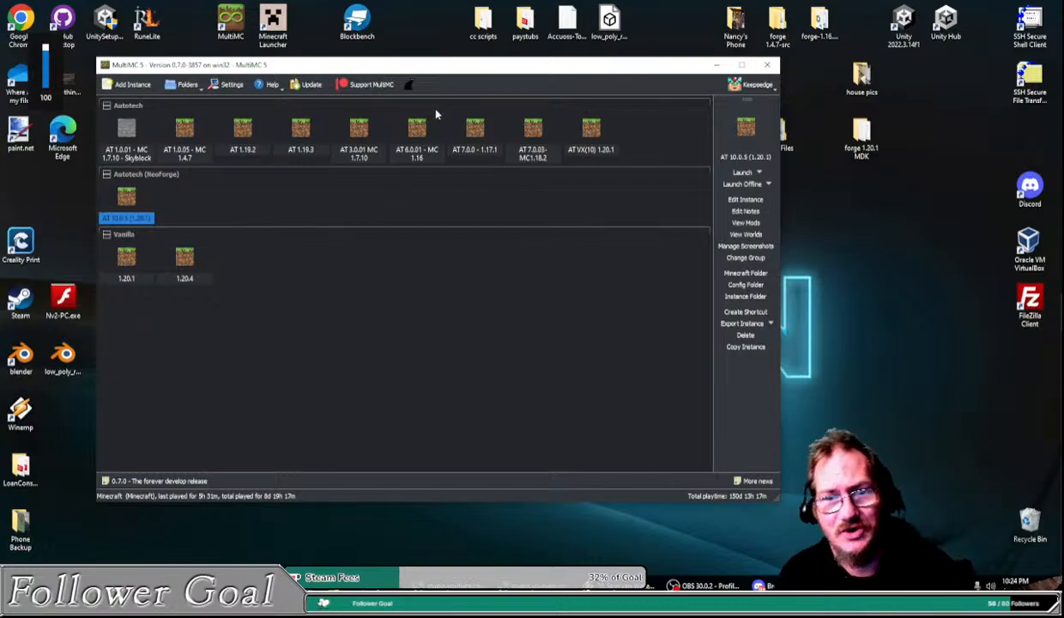
left_click_drag(438, 66, 353, 24)
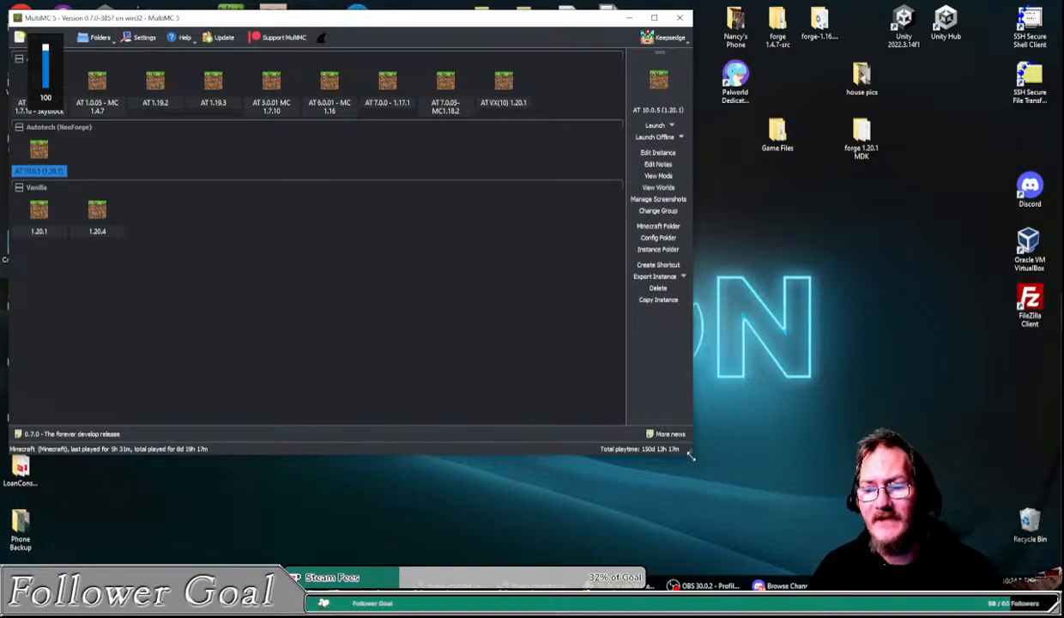
left_click_drag(690, 455, 627, 355)
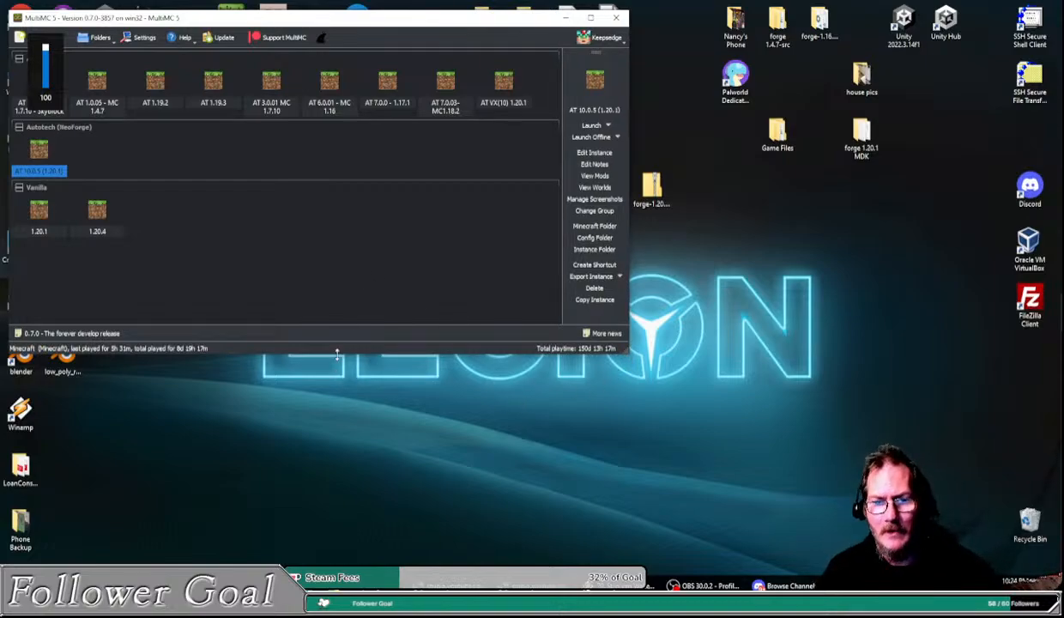
left_click_drag(337, 353, 337, 334)
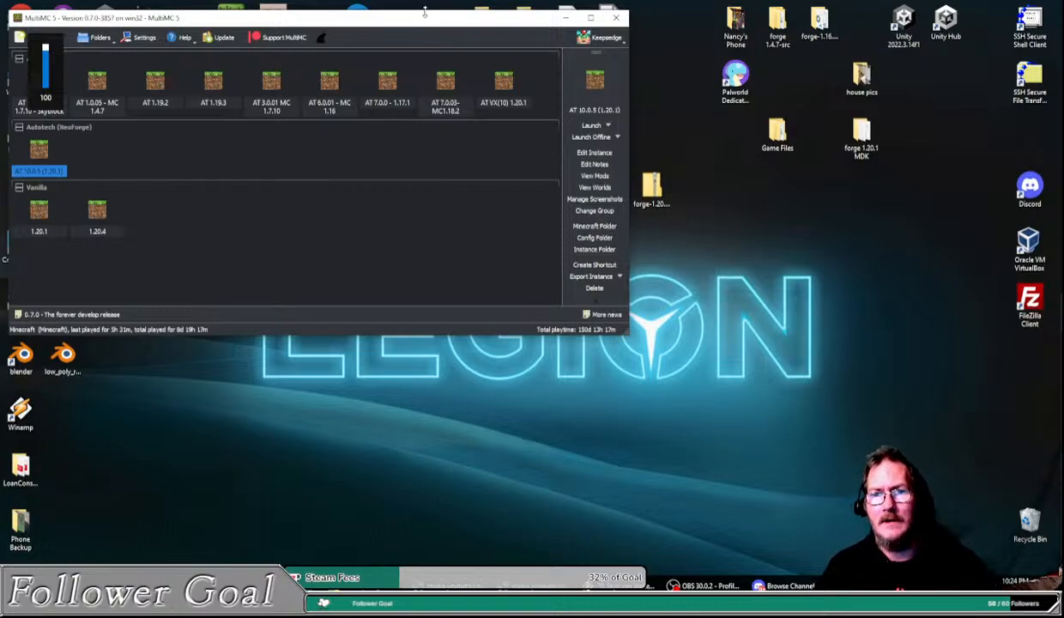
left_click_drag(424, 12, 429, 19)
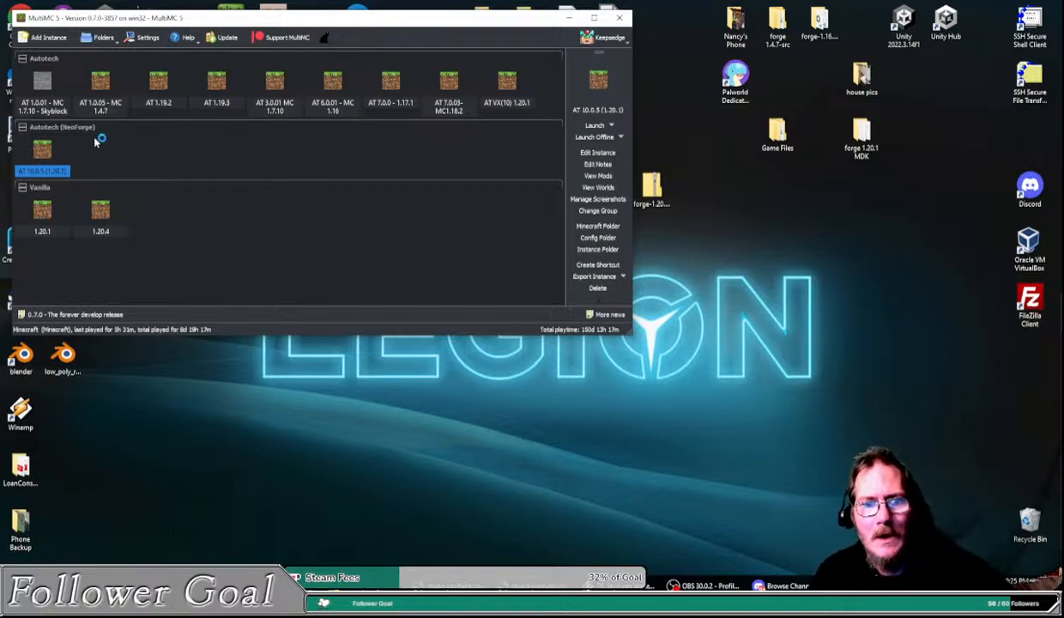
mouse_move(264, 20)
left_mouse_down()
mouse_move(272, 26)
mouse_move(260, 18)
left_mouse_up()
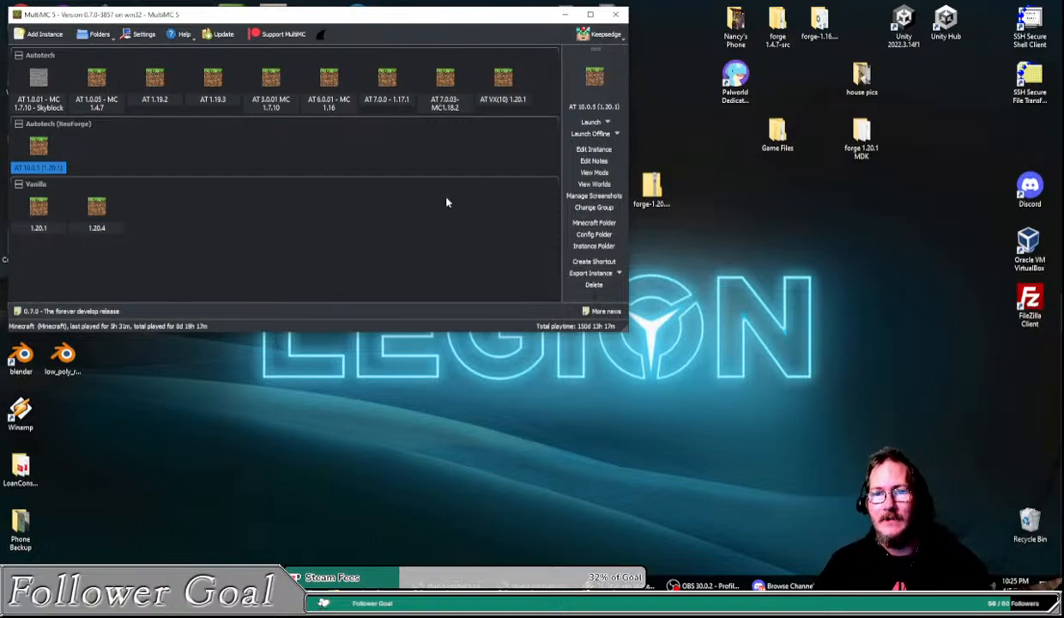
left_click_drag(292, 18, 426, 135)
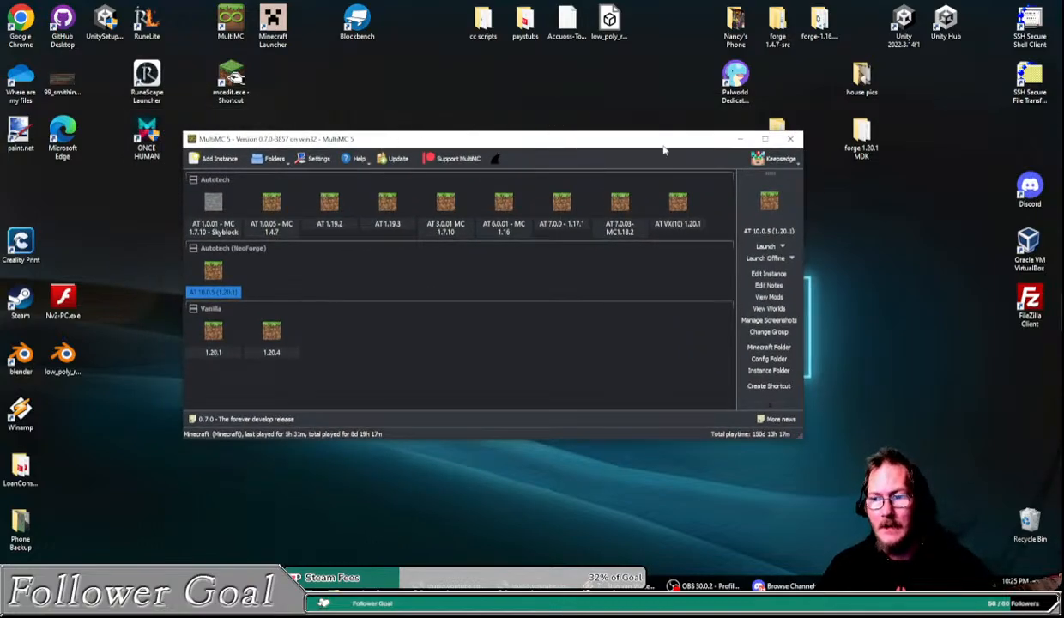
Step: Minimize MultiMC and bring a new Chrome window onto the desktop
left_click(740, 139)
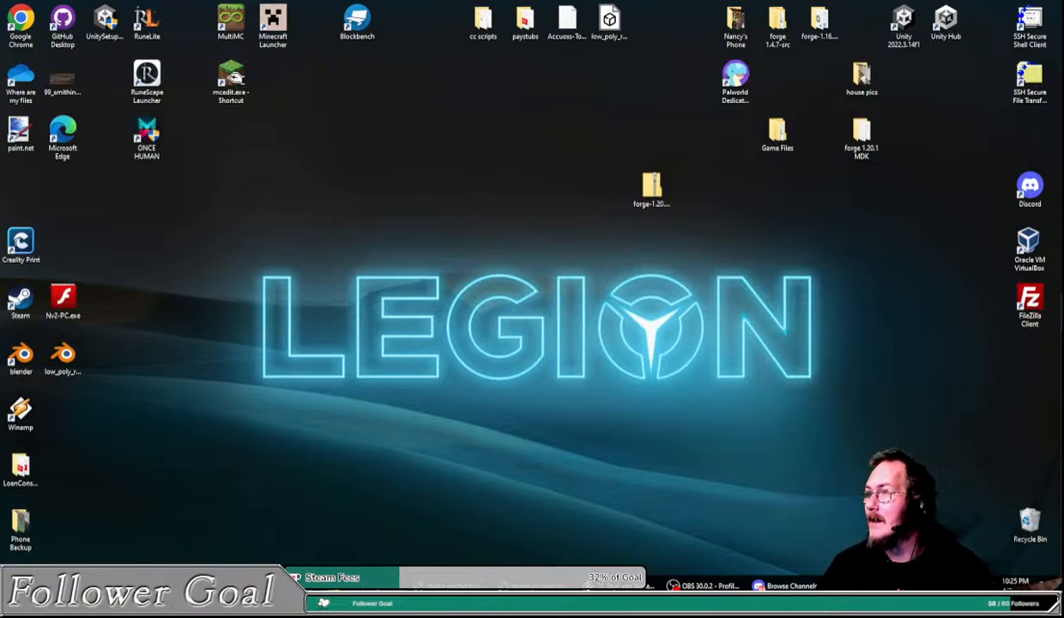
right_click(321, 600)
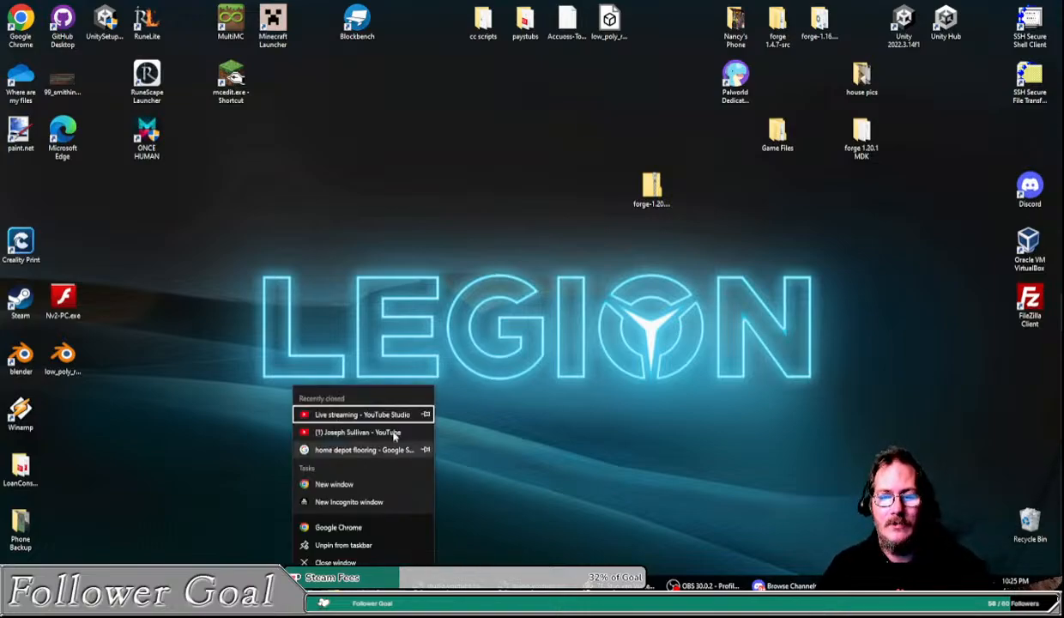
left_click(323, 485)
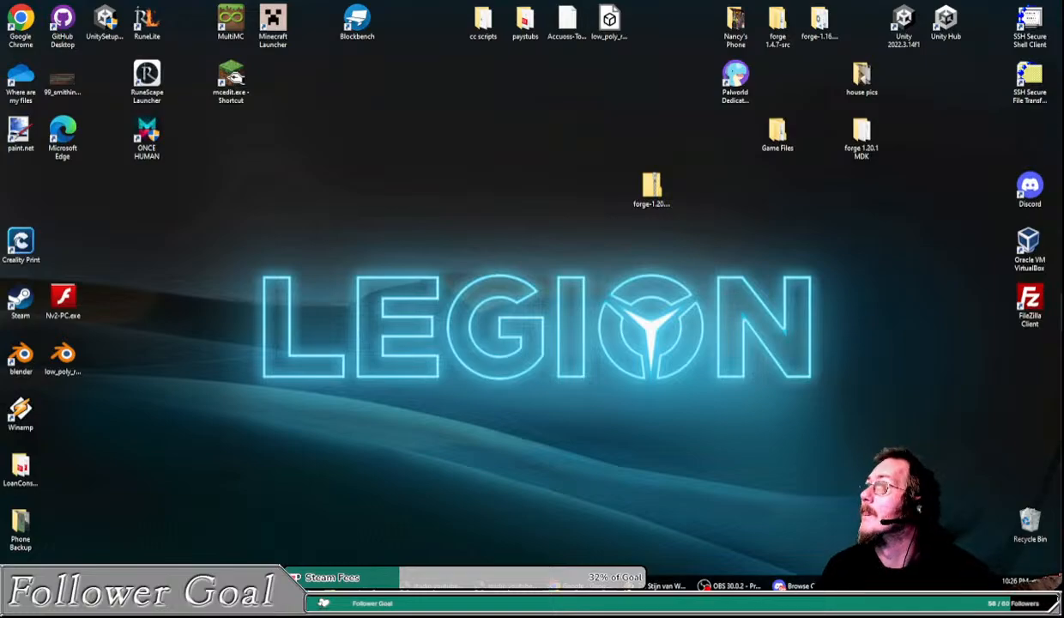
left_click_drag(1063, 14, 408, 15)
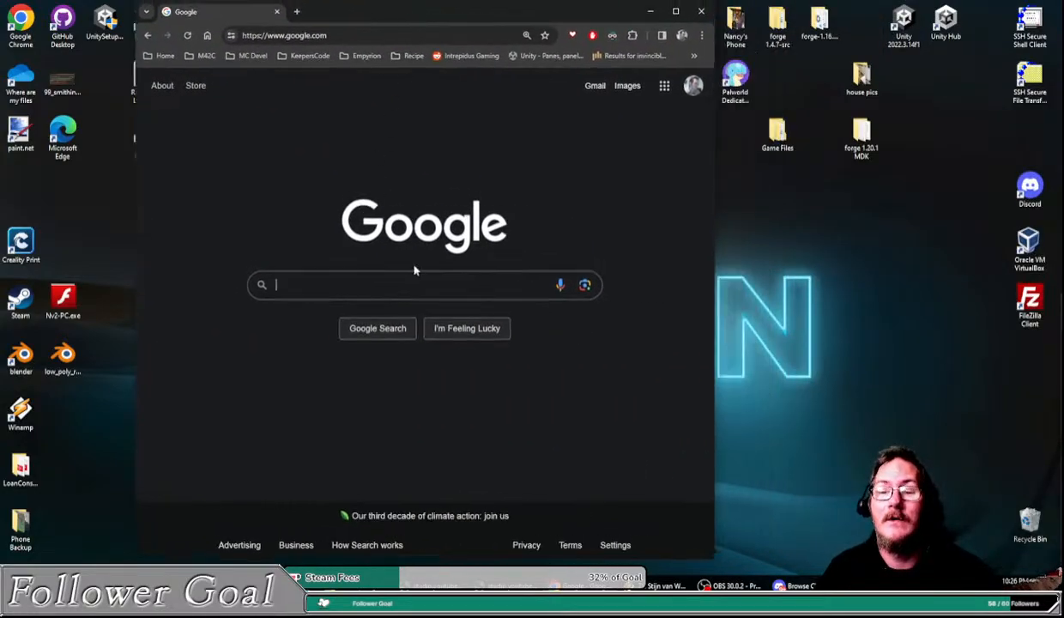
left_click(349, 281)
type("neoforge")
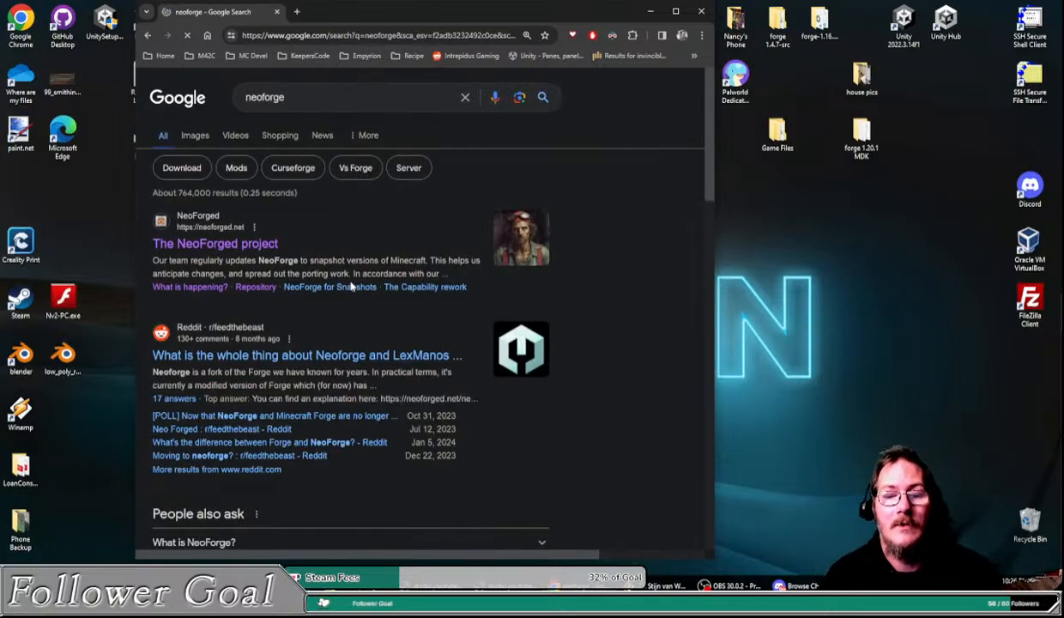
key("ctrl+a")
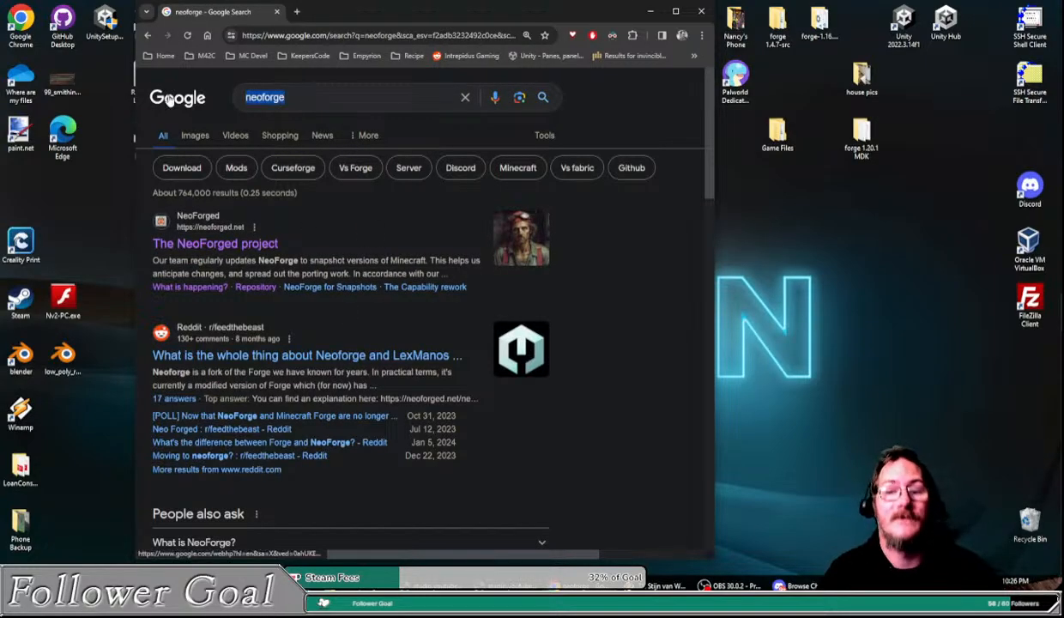
key("BackSpace")
Step: Search Google for multimc and open the official MultiMC website
type("m")
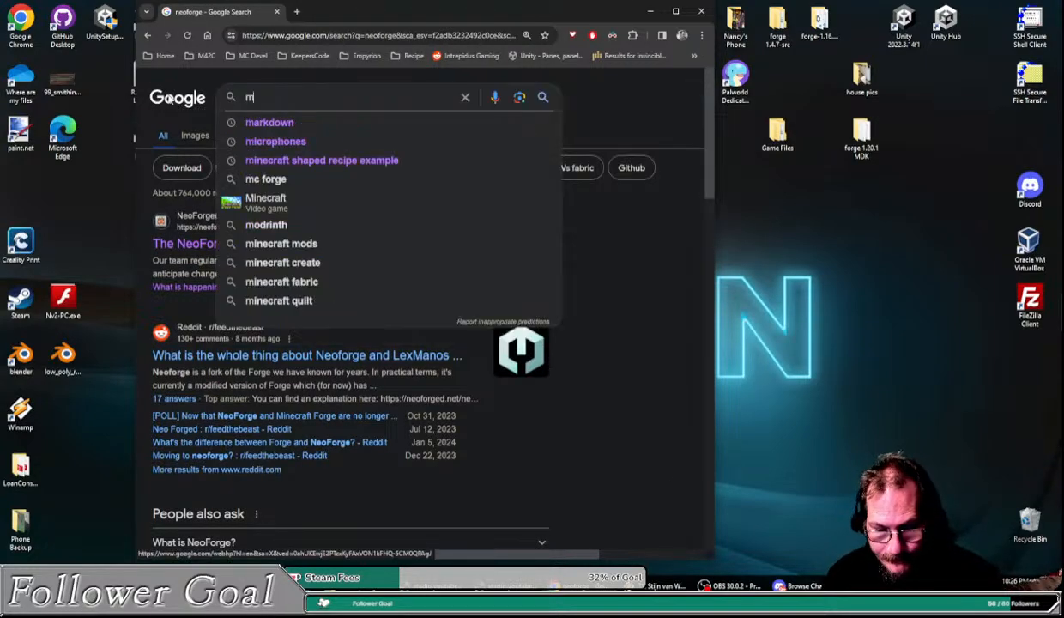
type("ultimc")
key("Return")
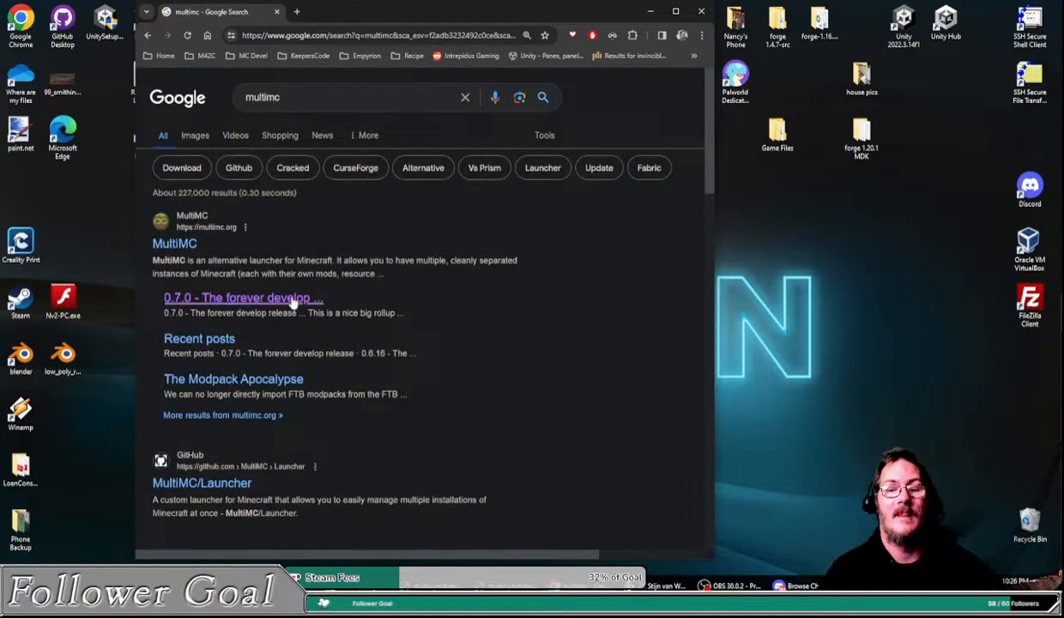
left_click(172, 244)
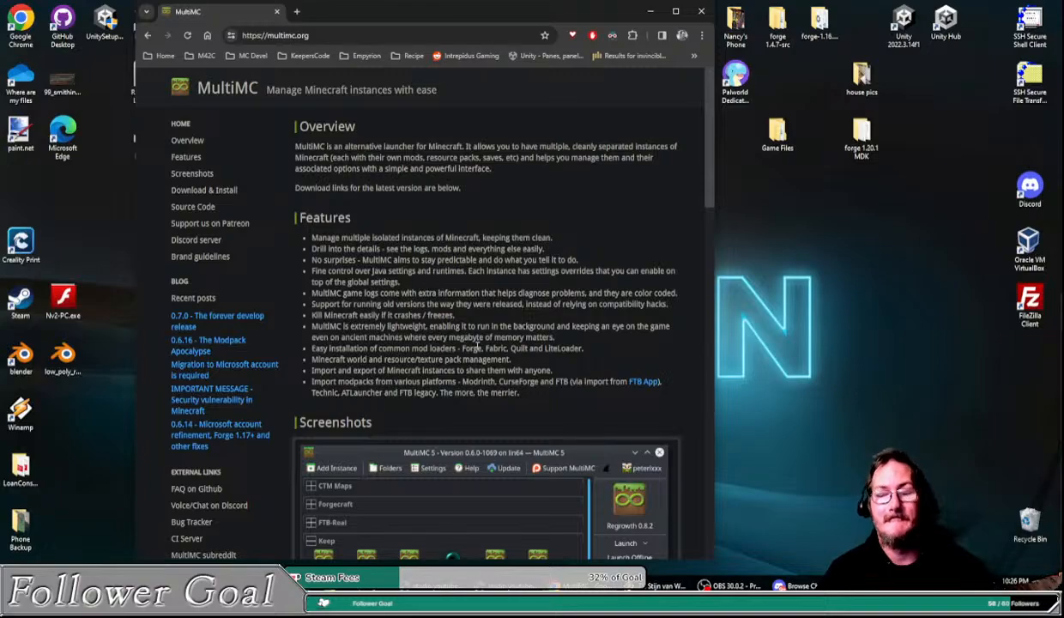
Step: Look over the MultiMC features and screenshots, and go to the site's Download & Install section
scroll(481, 360, "down", 5)
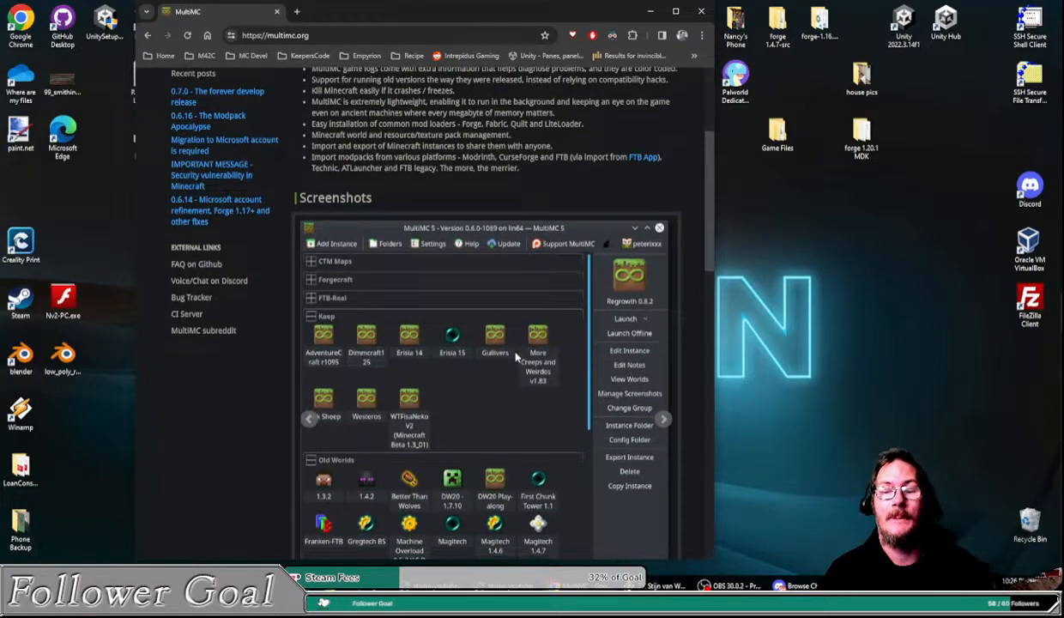
scroll(480, 360, "down", 1)
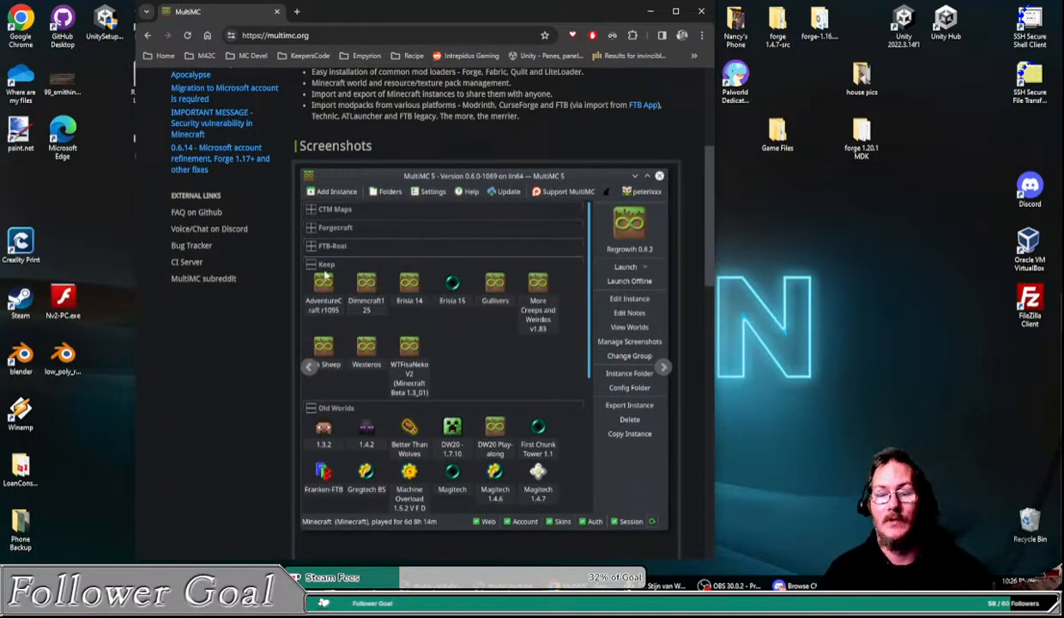
scroll(399, 283, "up", 5)
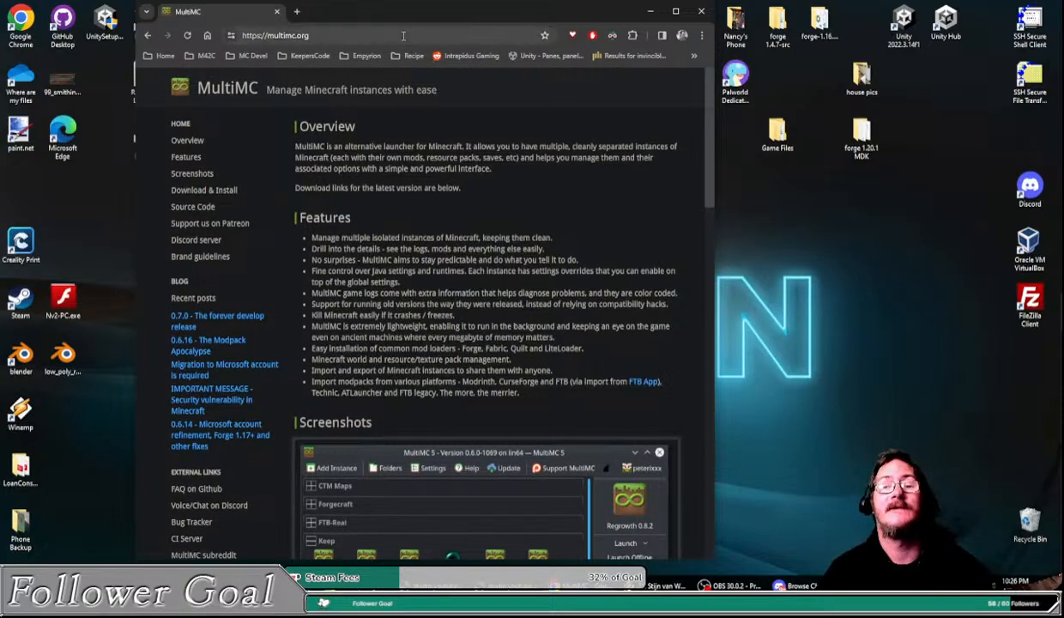
left_click_drag(395, 16, 378, 18)
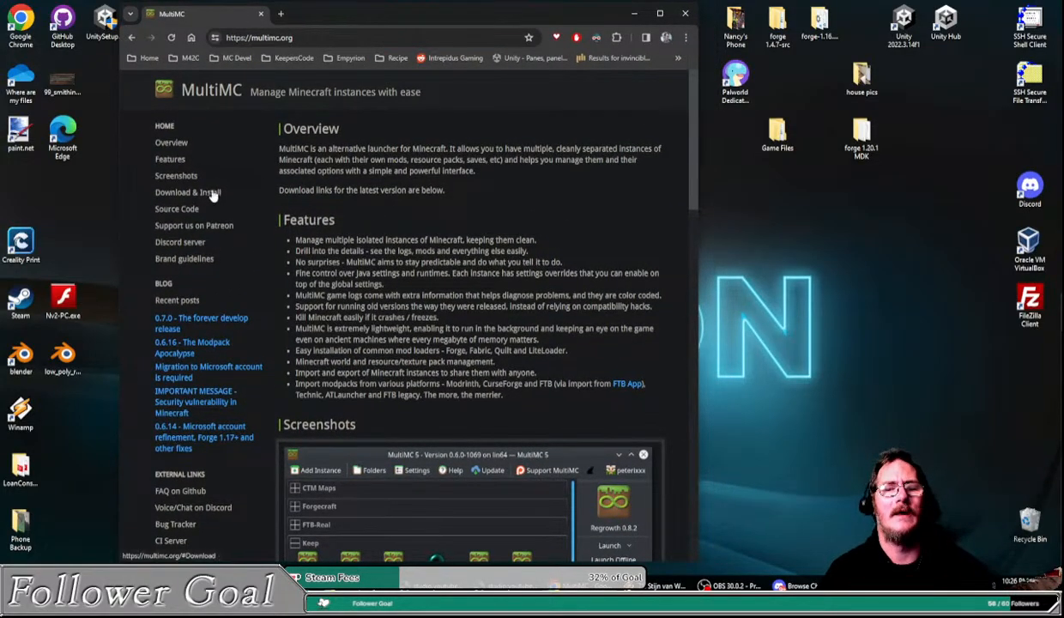
left_click(208, 197)
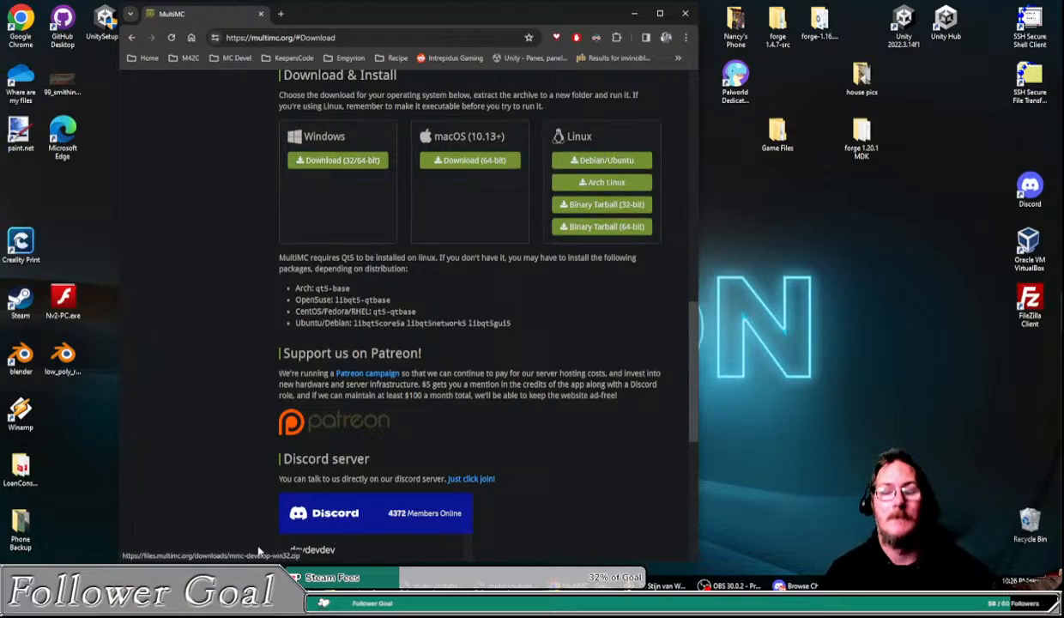
Step: Open the Downloads folder in File Explorer and select the neoforge-20.4.190-installer.jar file
left_click(249, 586)
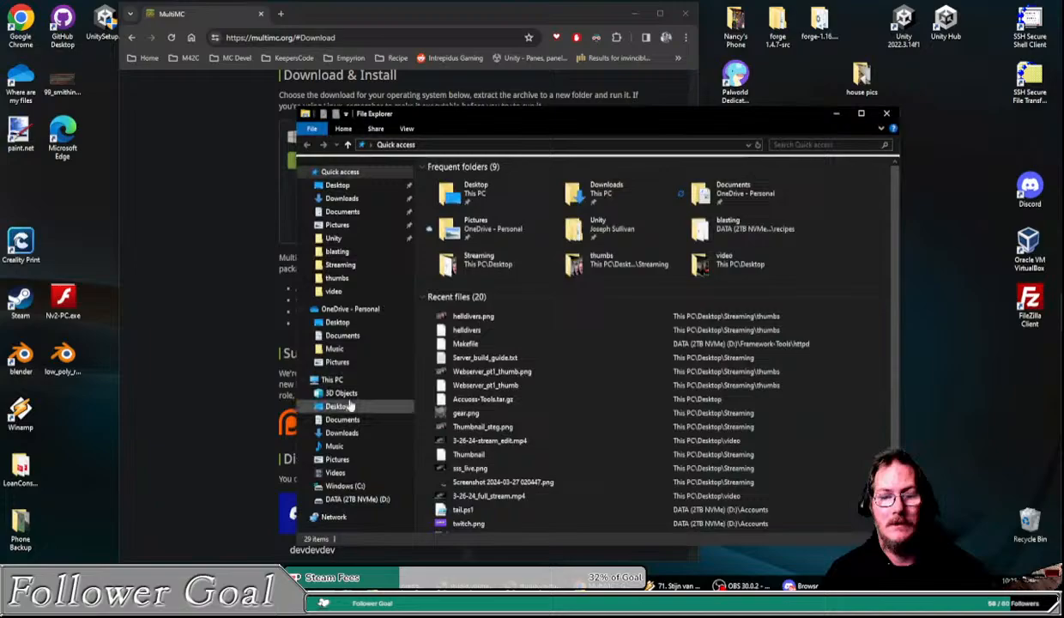
left_click(463, 191)
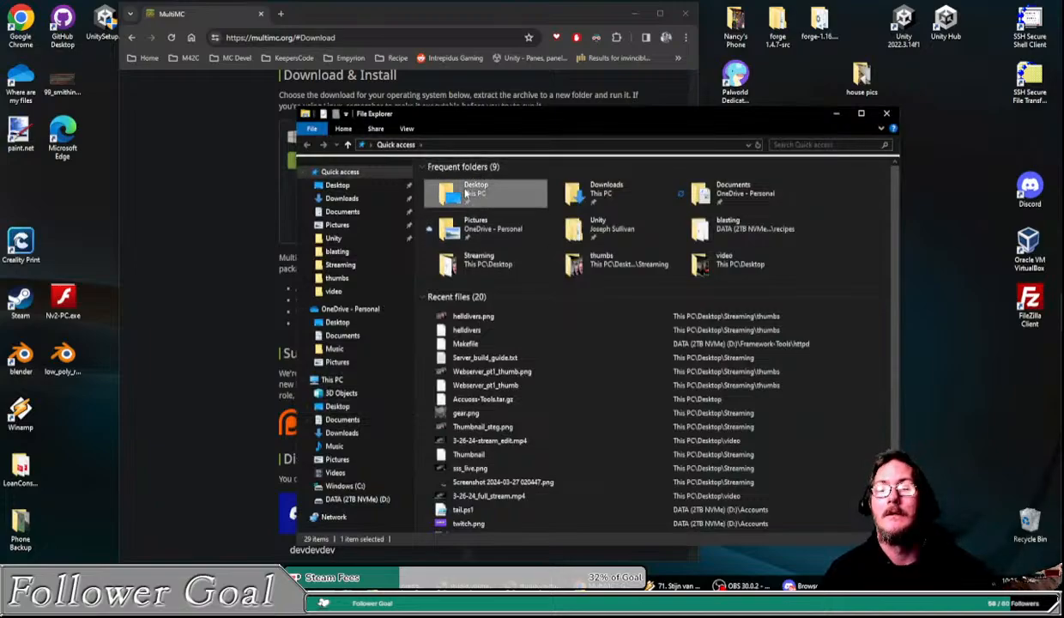
double_click(638, 192)
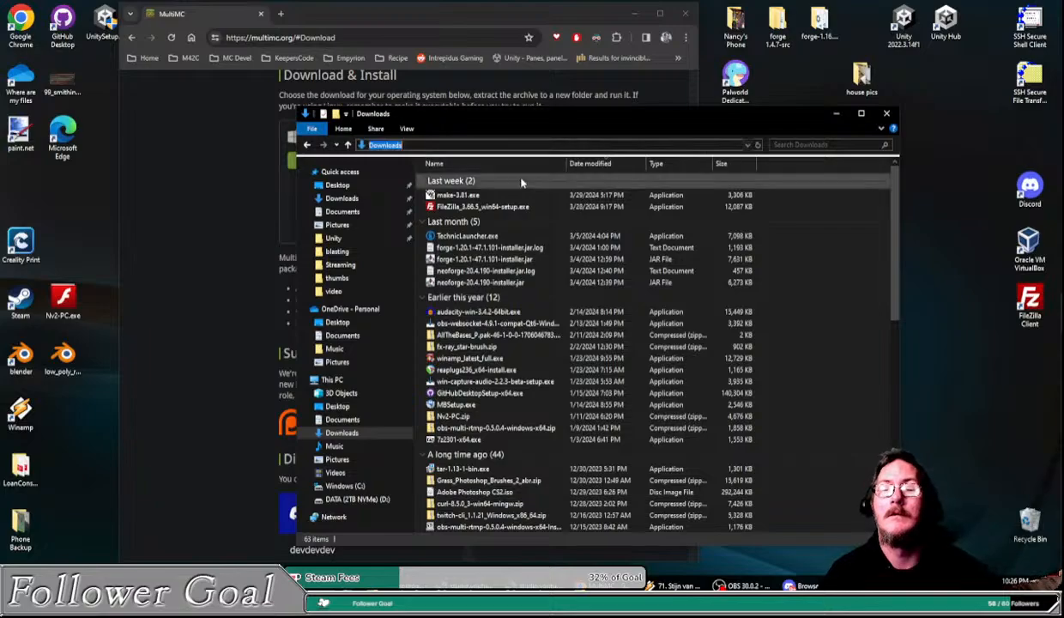
left_click(633, 295)
left_click(441, 237)
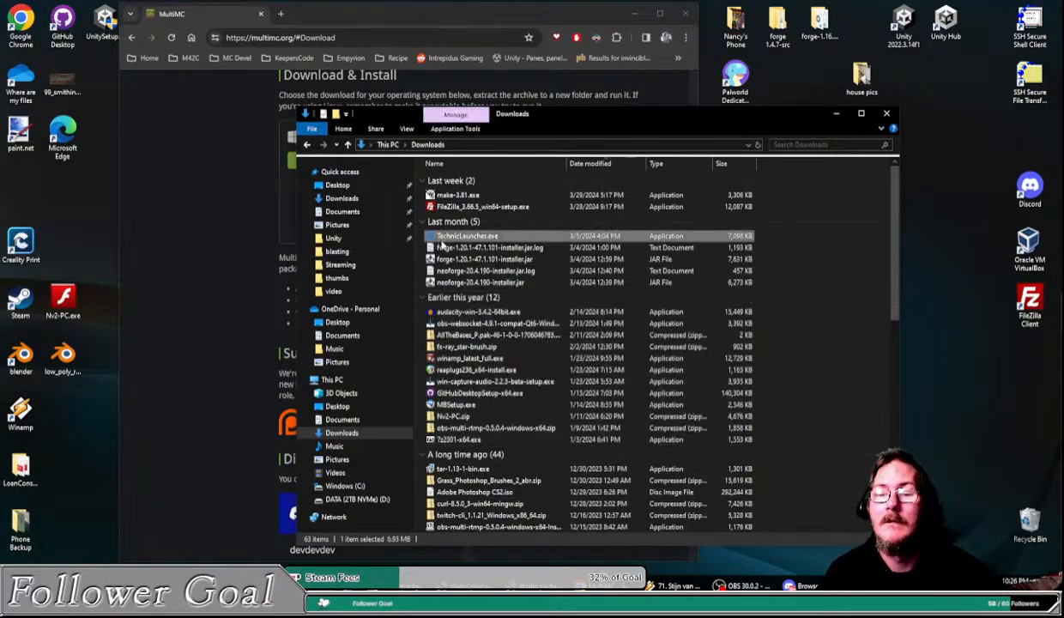
left_click(487, 271)
left_click(481, 284)
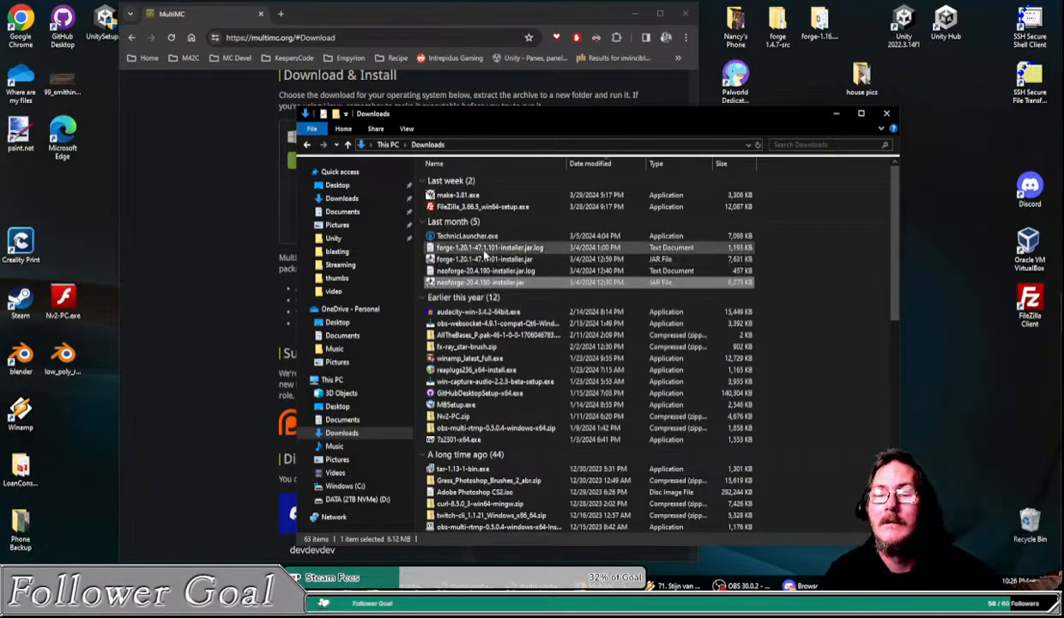
Step: Look through the Downloads folder for an existing MultiMC download and minimize the folder window
left_click(483, 259)
left_click(485, 249)
left_click(506, 324)
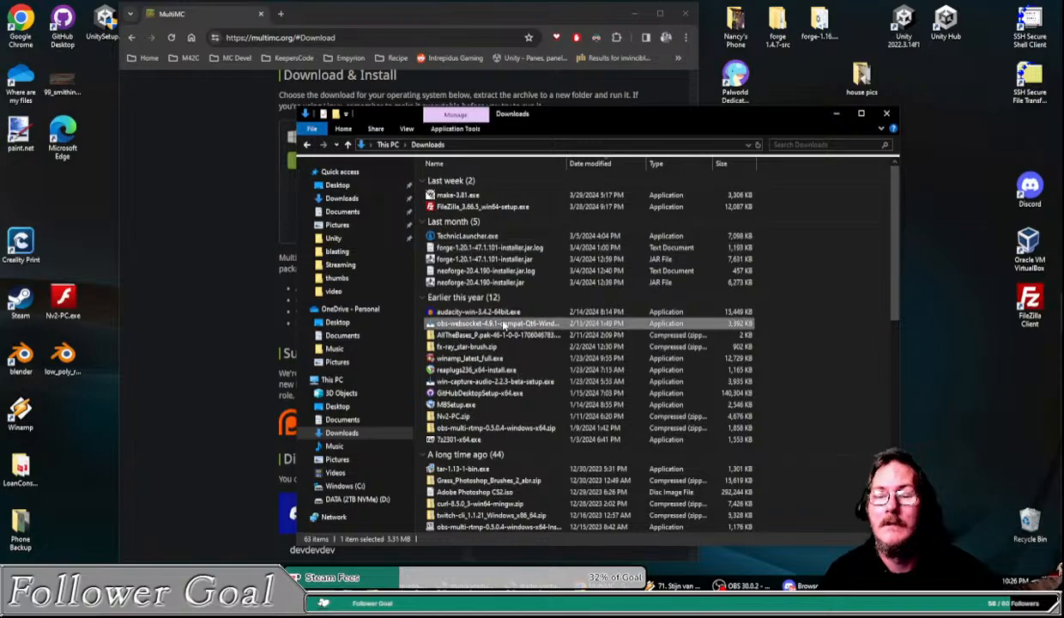
key("m")
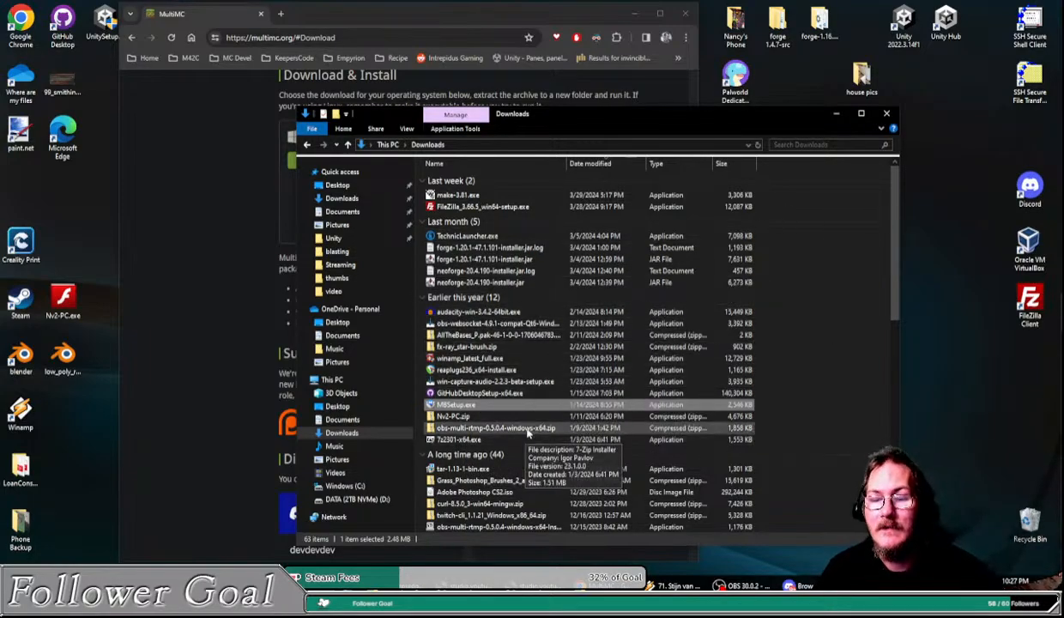
scroll(525, 433, "down", 9)
scroll(525, 433, "up", 10)
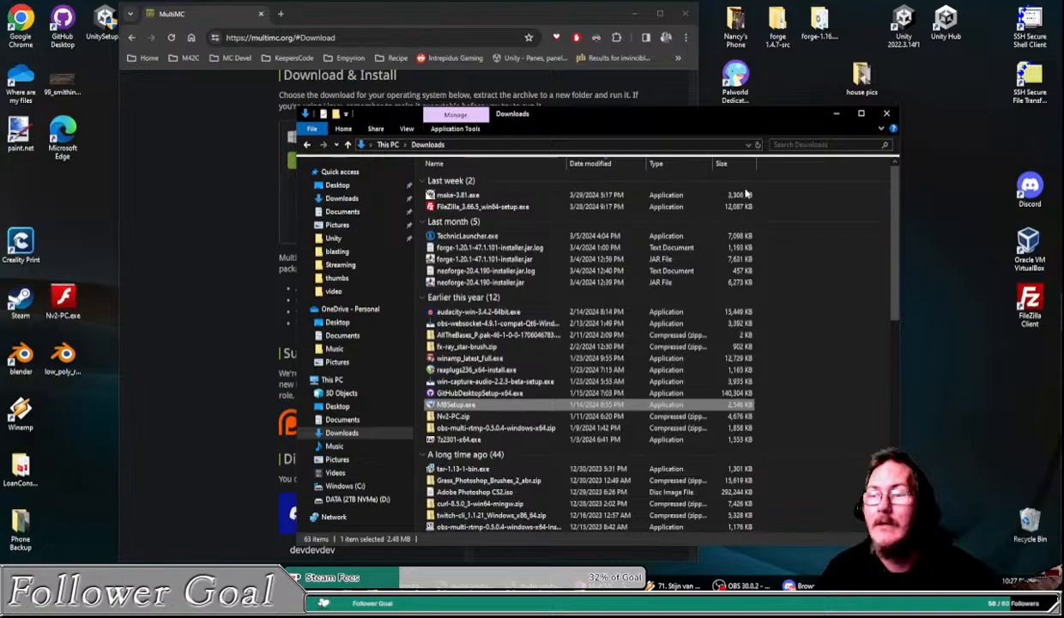
left_click(831, 114)
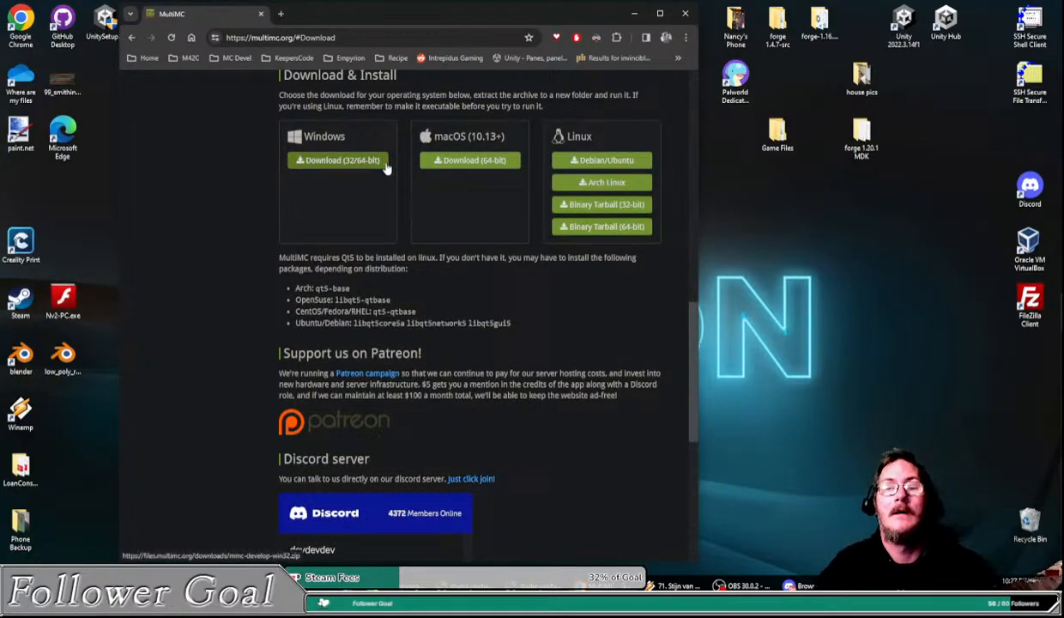
Step: Download the Windows (32/64-bit) version of MultiMC and save mmc-develop-win32.zip in the Downloads folder
left_click(329, 162)
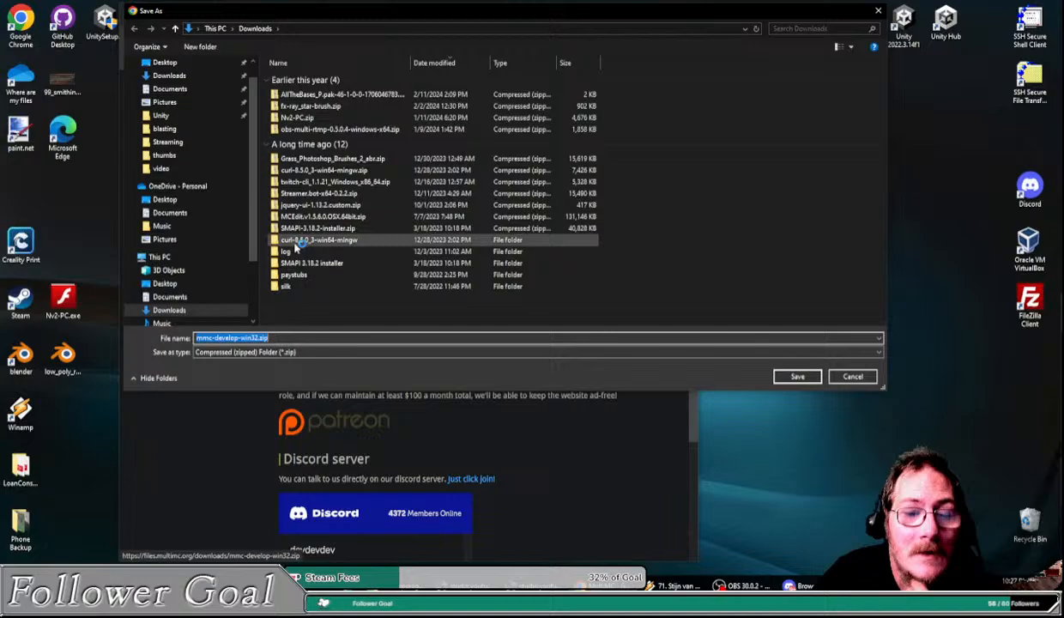
scroll(204, 104, "up", 1)
left_click(192, 99)
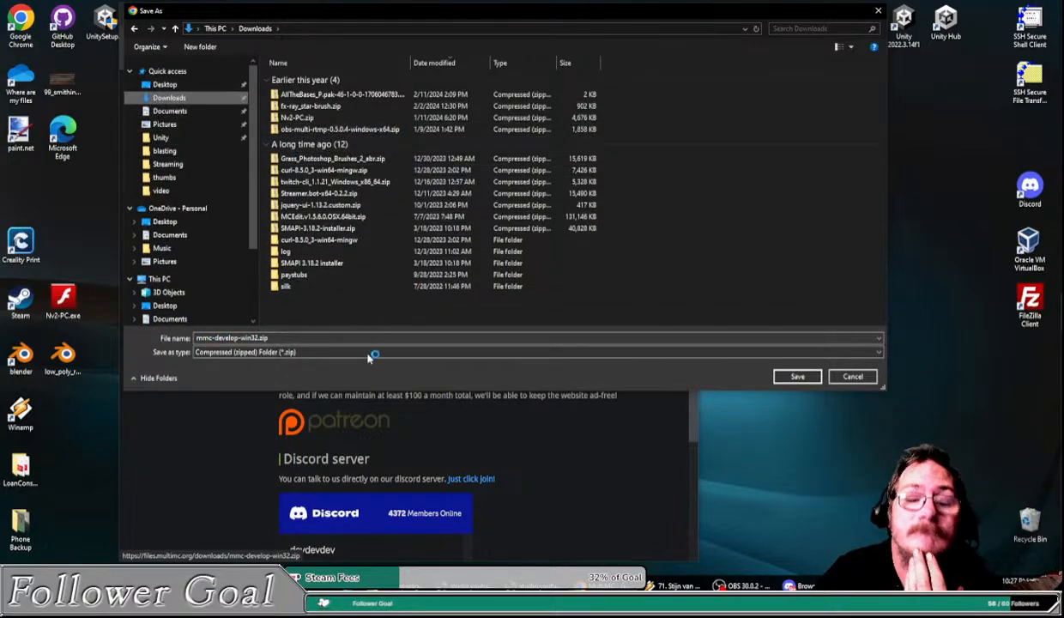
left_click(240, 337)
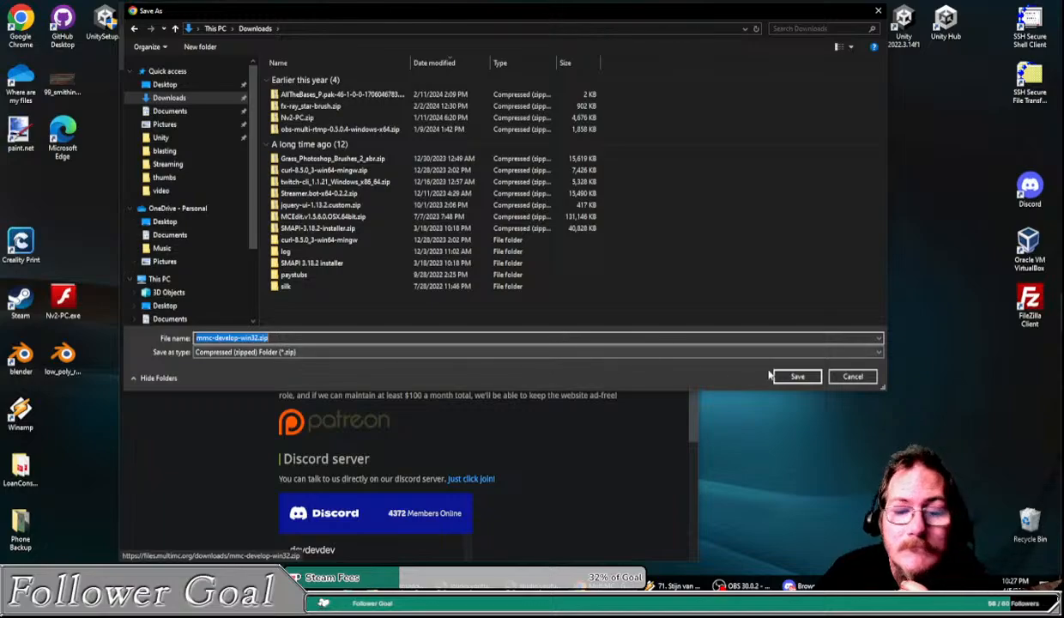
left_click(797, 375)
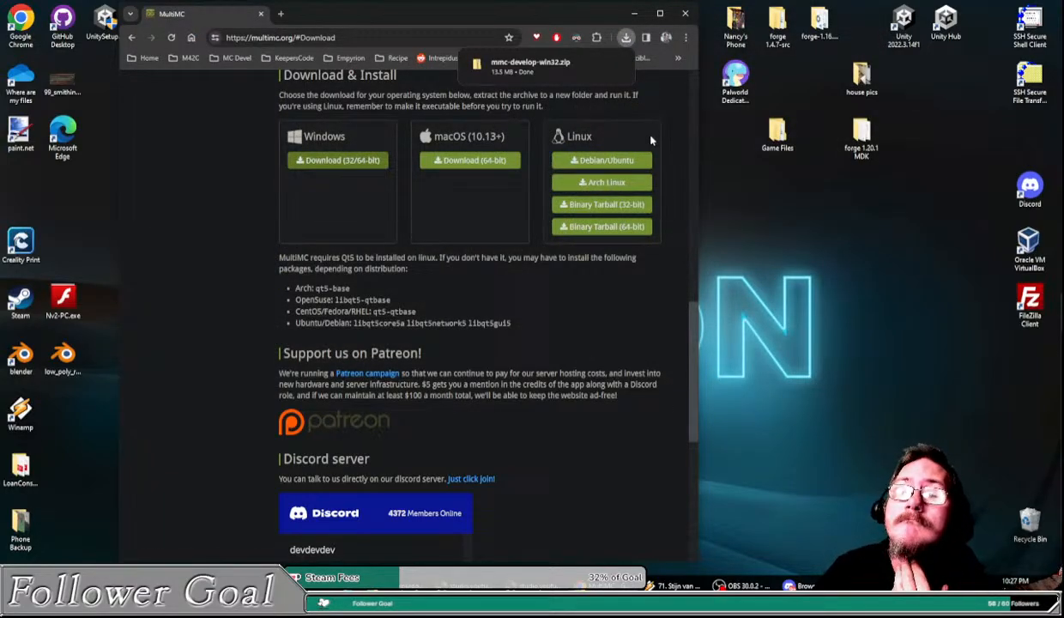
Step: Show the downloaded mmc-develop-win32.zip in its folder, open the archive and select the MultiMC folder inside
left_click(596, 67)
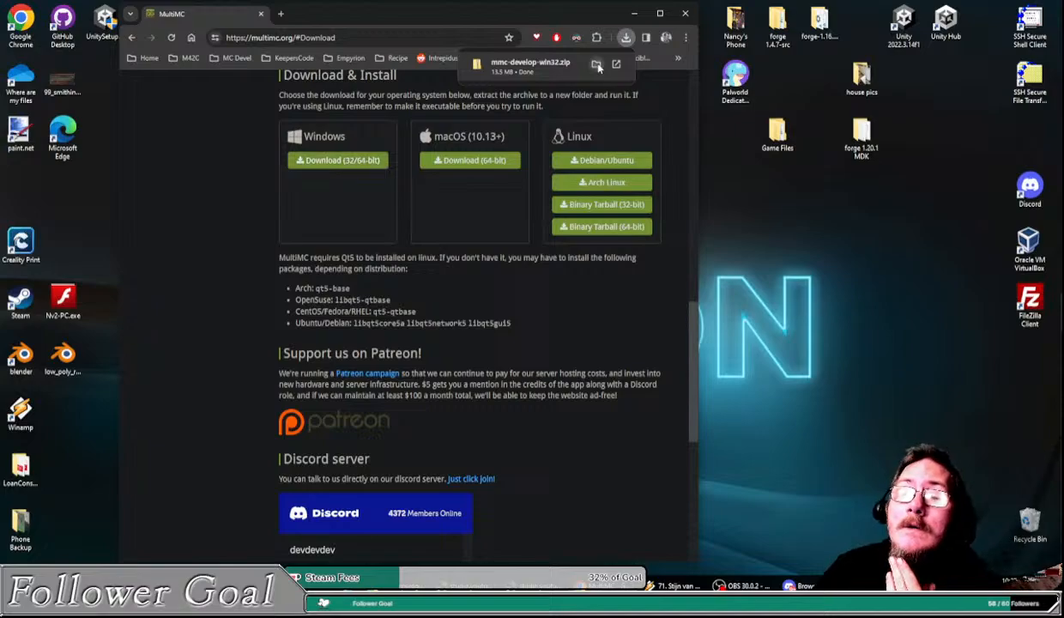
left_click_drag(586, 139, 564, 137)
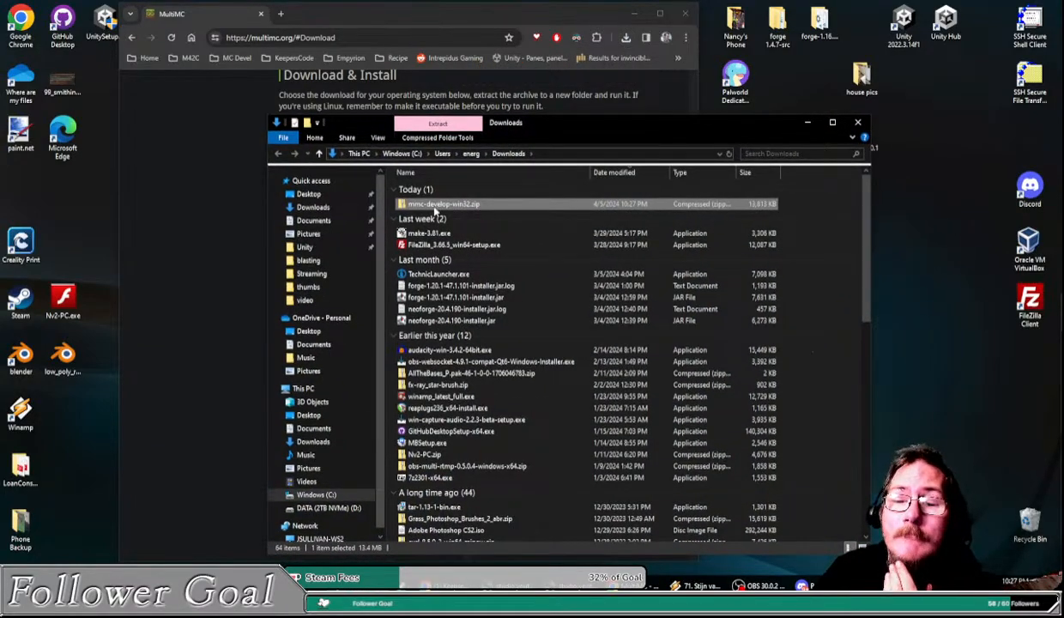
double_click(434, 205)
left_click(412, 190)
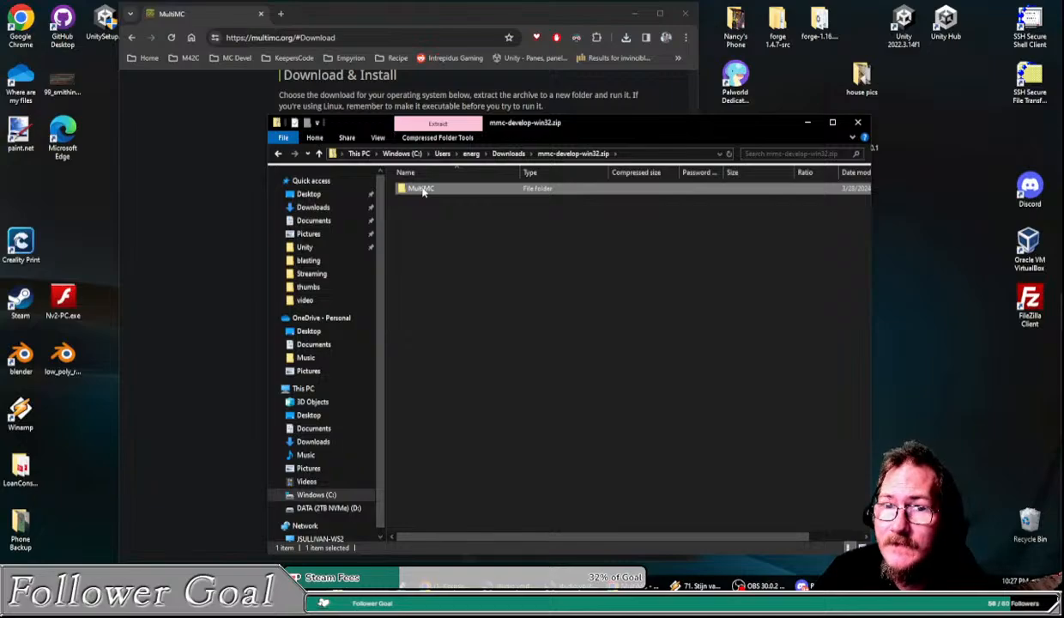
Step: Minimize the browser and the MultiMC launcher, and reposition the mmc-develop-win32.zip window on the desktop
left_click(633, 13)
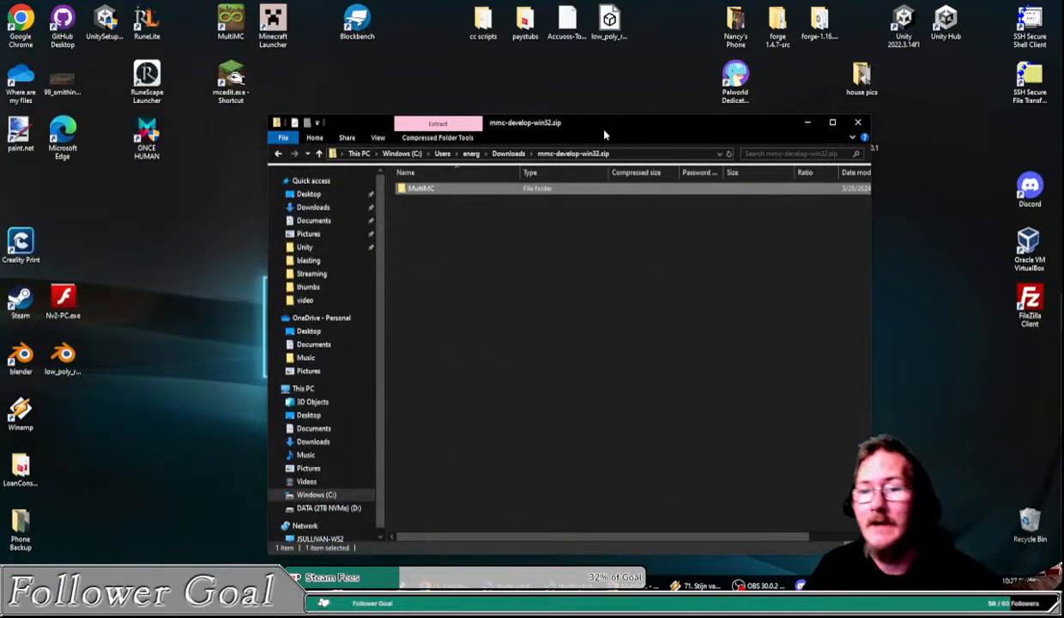
left_click_drag(604, 135, 546, 126)
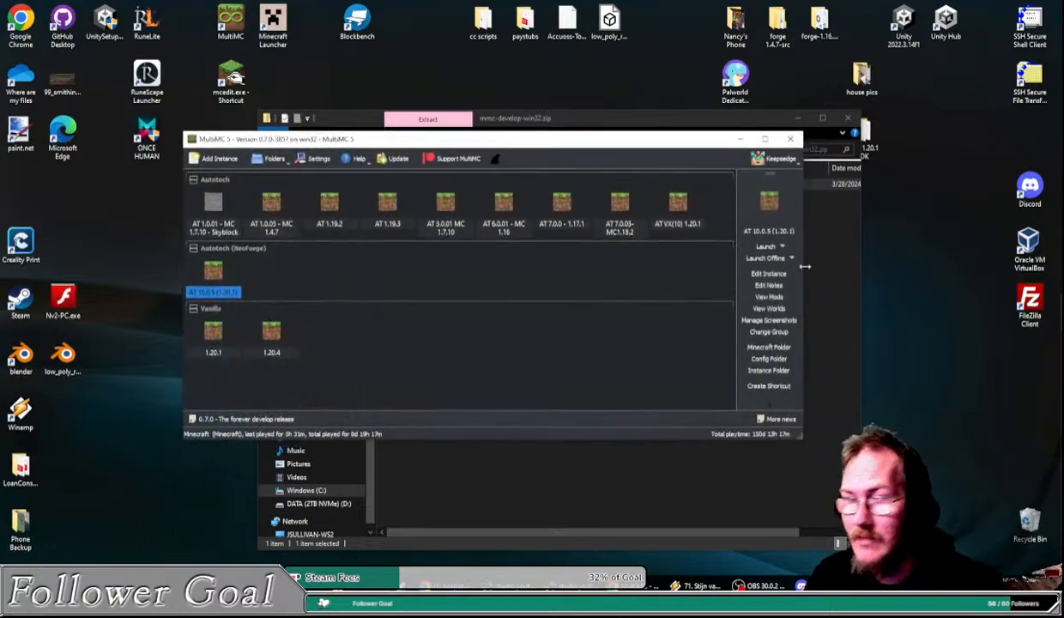
left_click(739, 138)
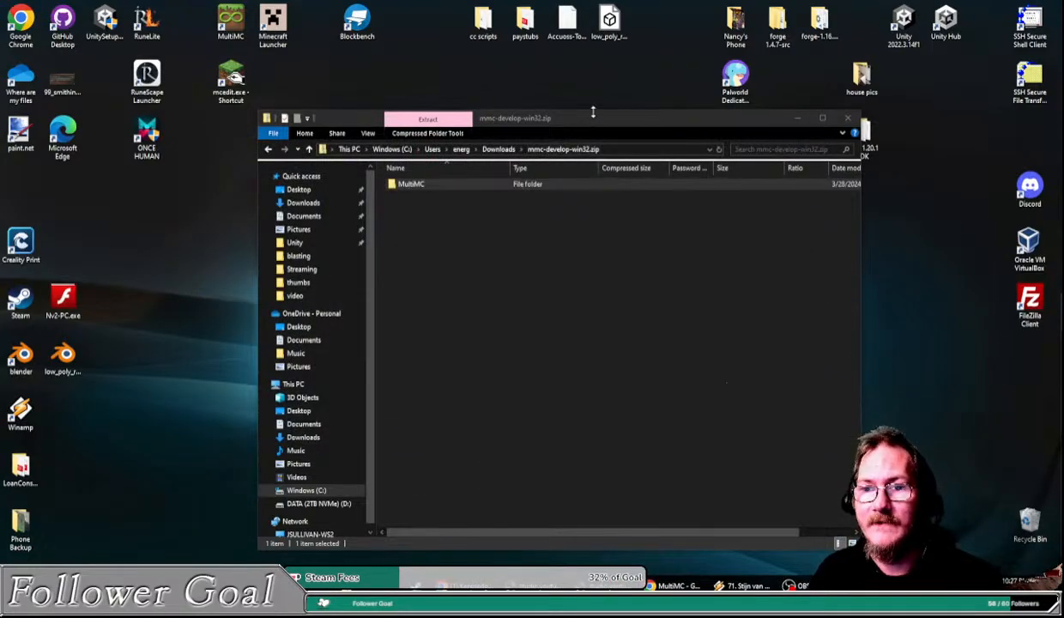
left_click(624, 118)
left_click_drag(625, 118, 667, 70)
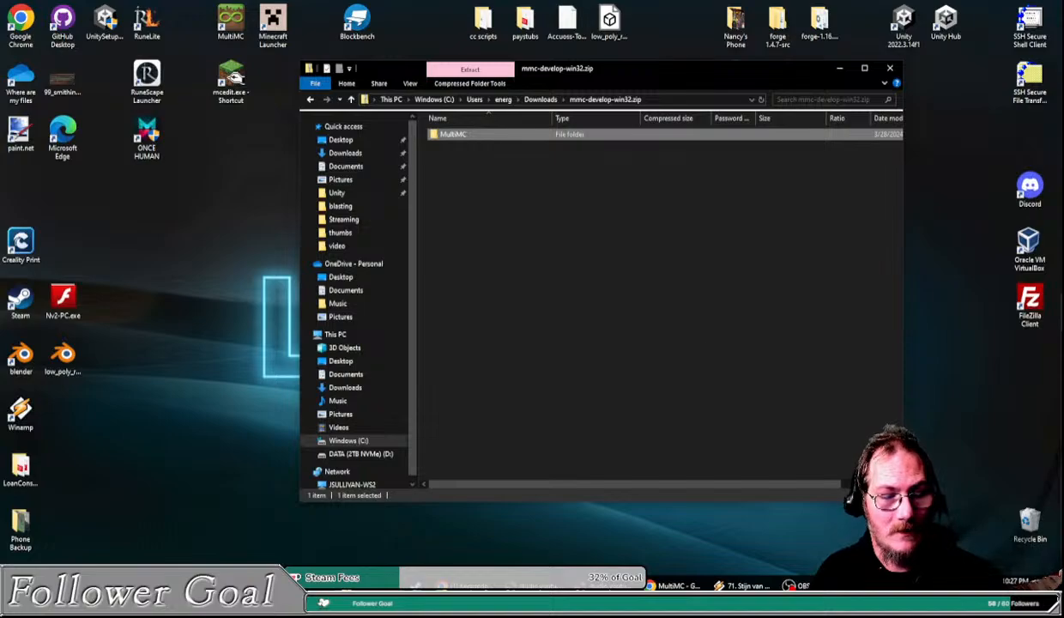
Step: Open the D: drive in a new File Explorer window and move it clear of the zip window
key("super")
type("d:\\")
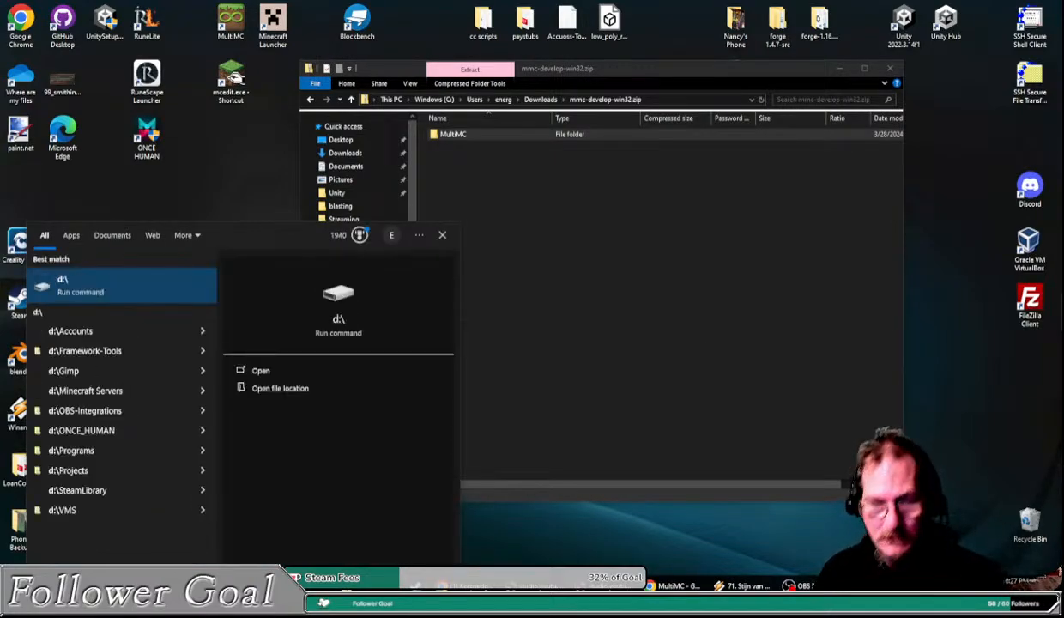
key("Return")
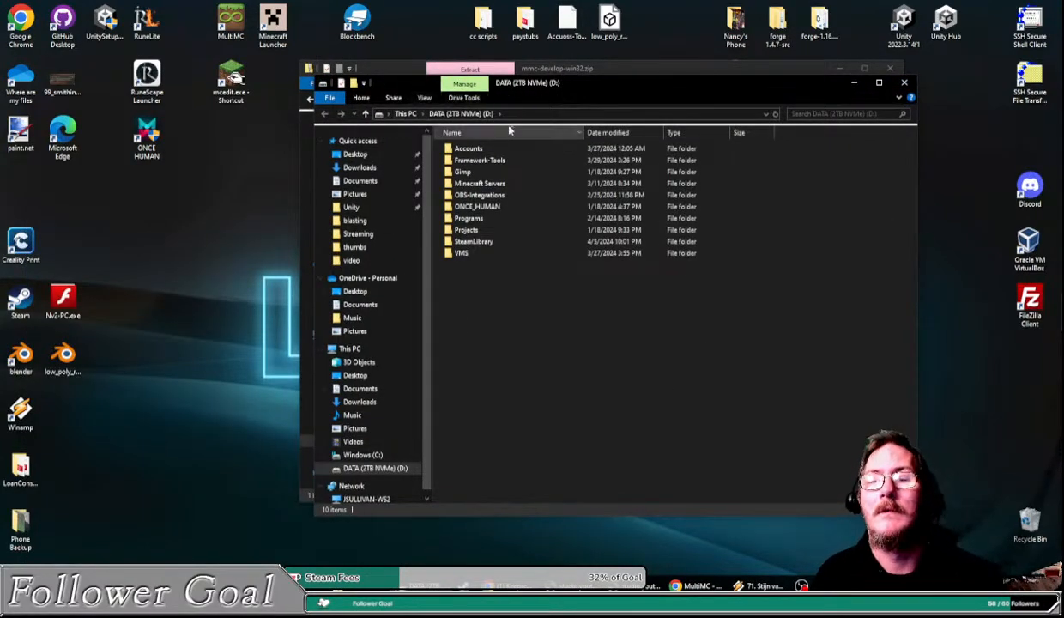
left_click_drag(570, 81, 309, 116)
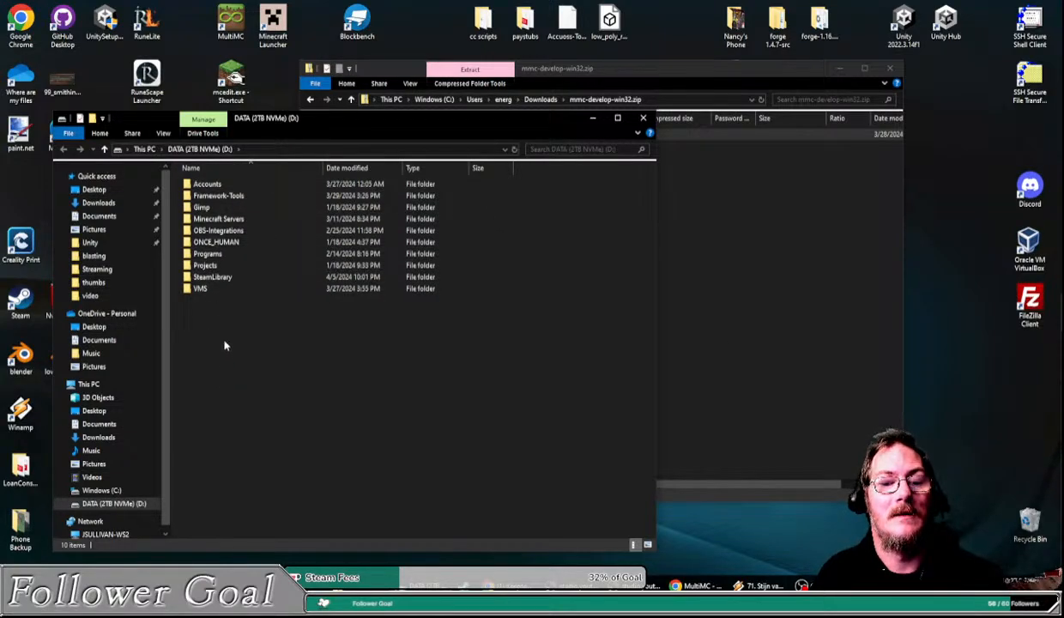
Step: View the contents of the Minecraft Servers folder and return to the root of the D: drive
left_click(239, 220)
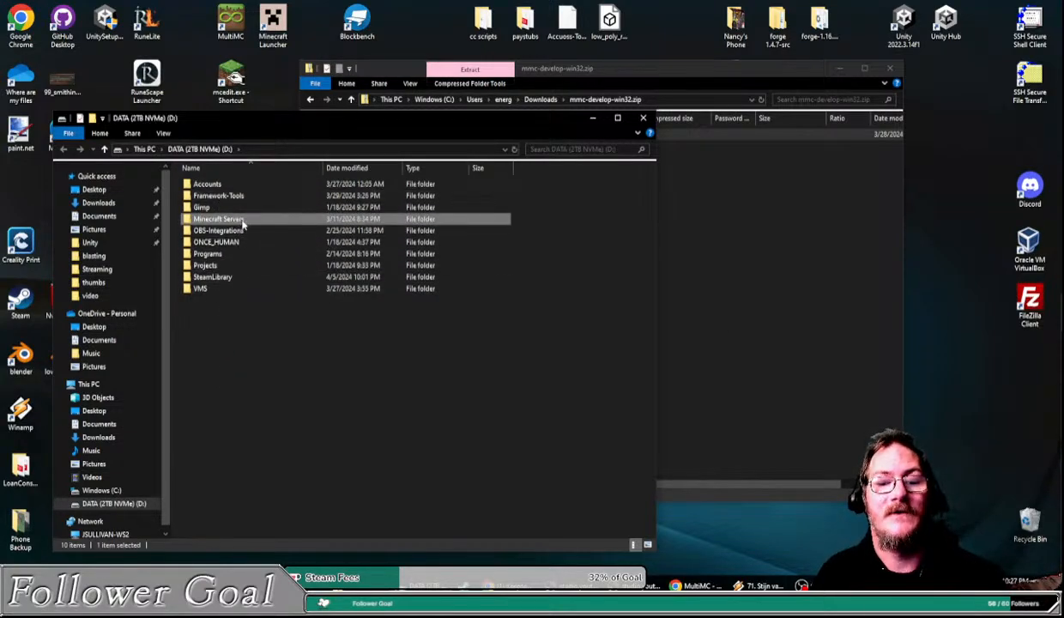
double_click(219, 221)
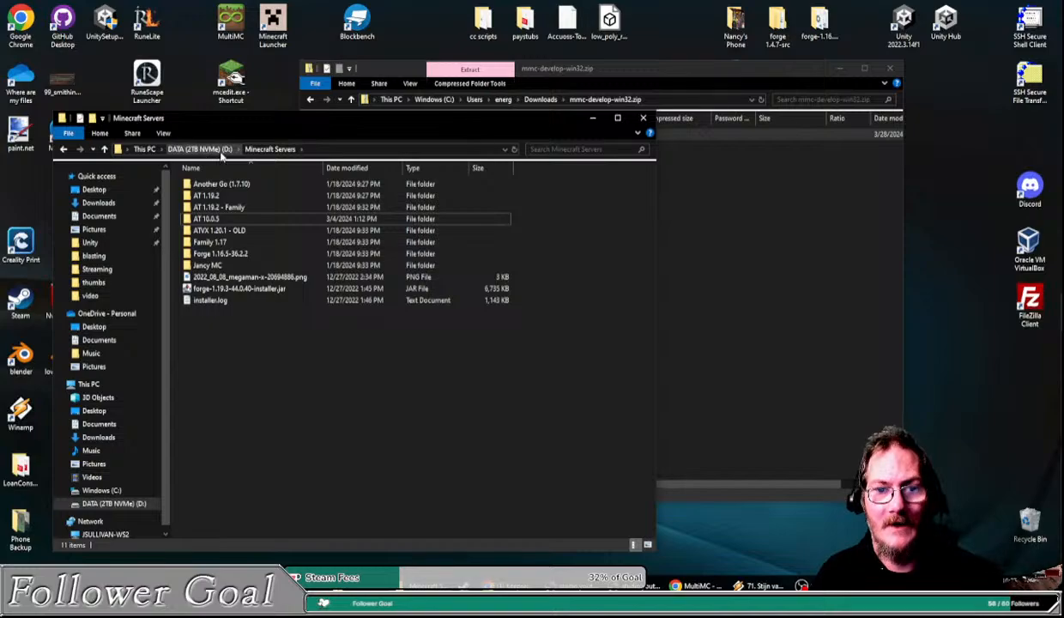
left_click(200, 149)
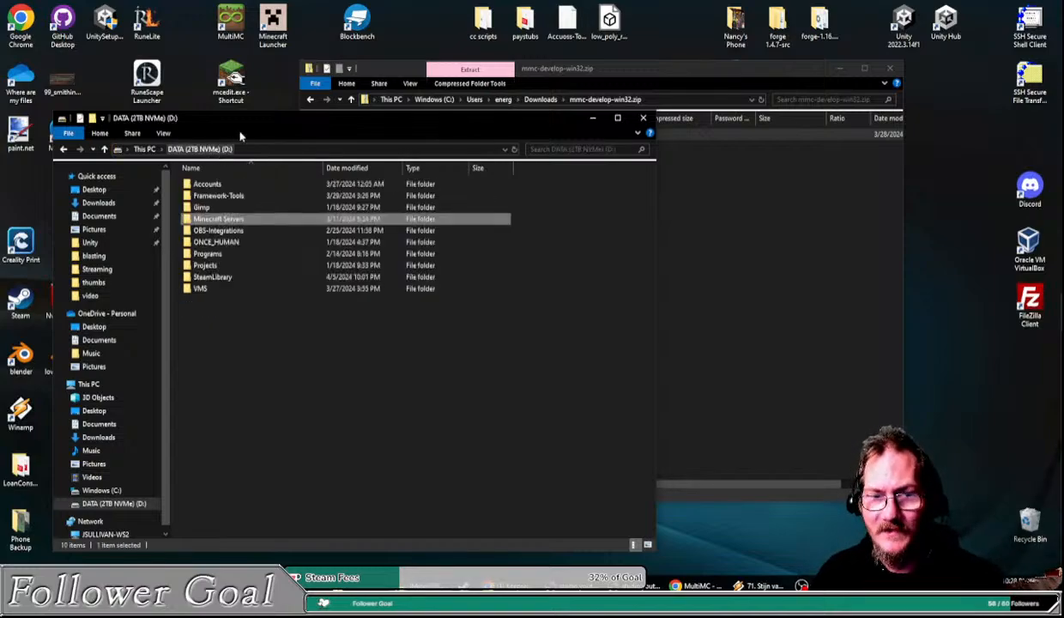
Step: Arrange the zip window and the D: drive window so the contents of both are accessible
left_click_drag(638, 76, 657, 43)
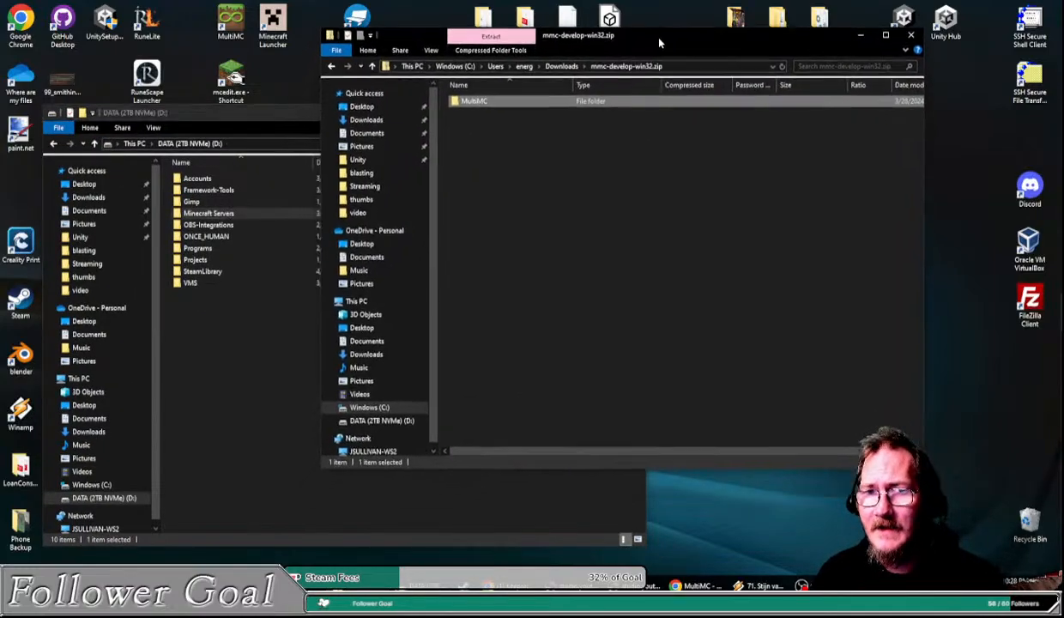
left_click_drag(242, 120, 238, 134)
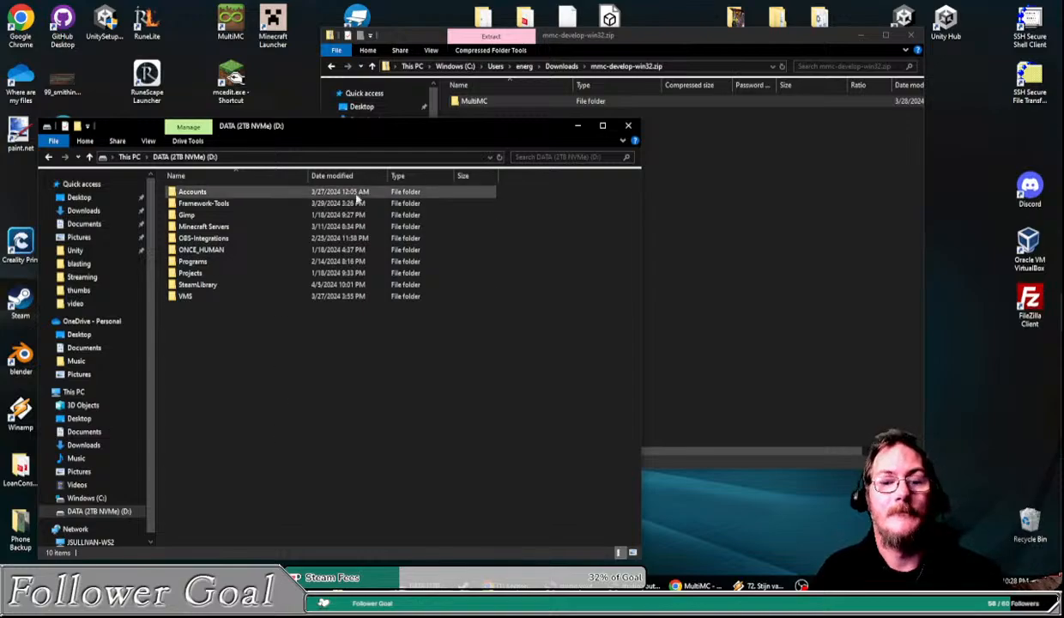
left_click_drag(352, 130, 322, 124)
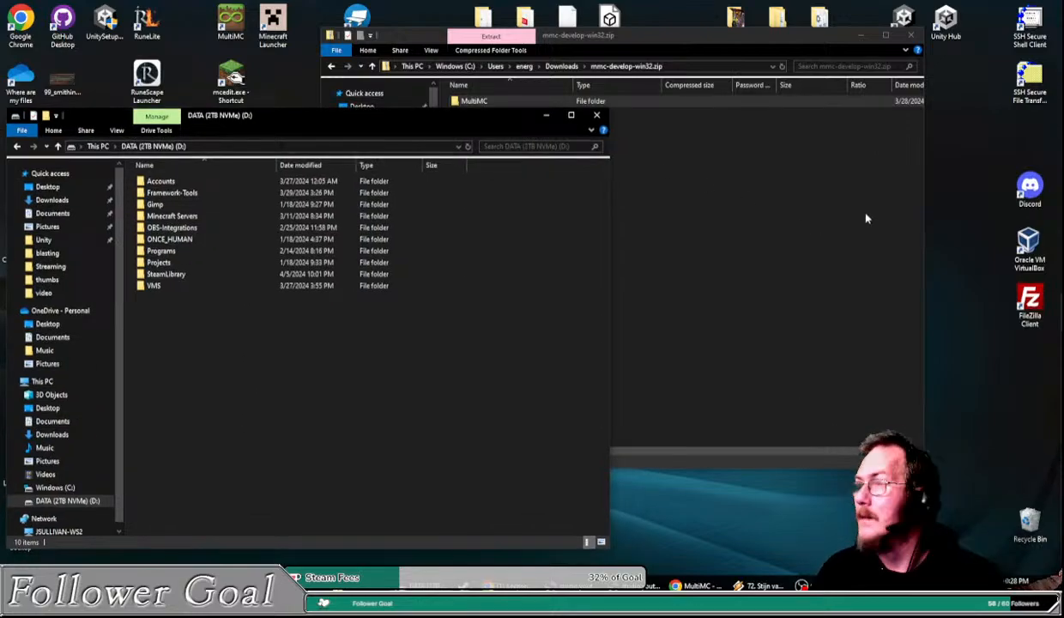
left_click(828, 238)
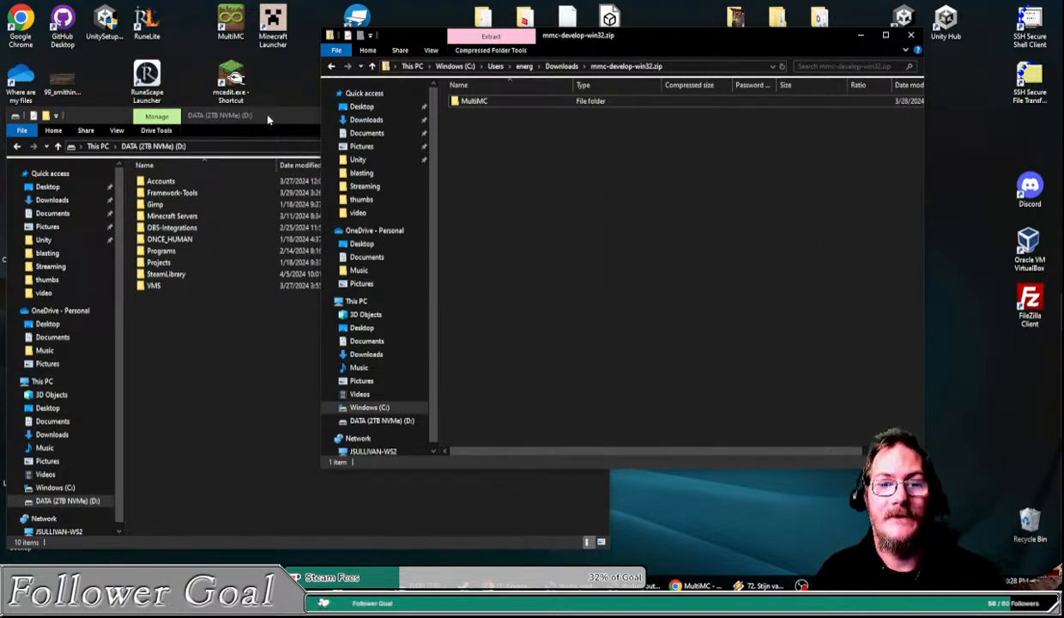
left_click(268, 120)
Step: Create a new folder named Twitch MC Tutorial in the root of the D: drive
right_click(161, 329)
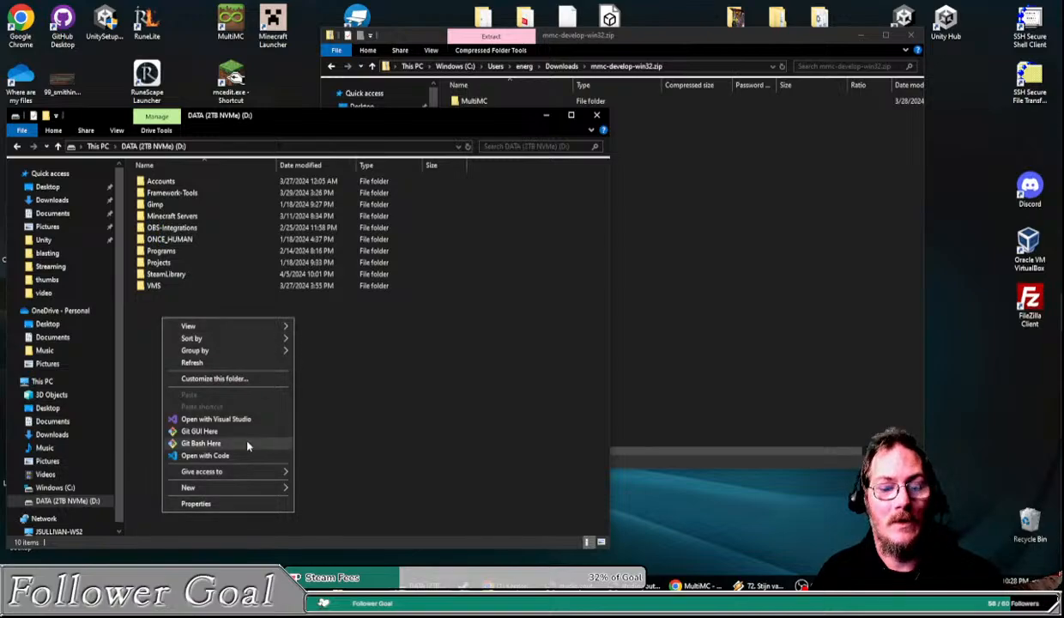
mouse_move(223, 486)
left_click(348, 299)
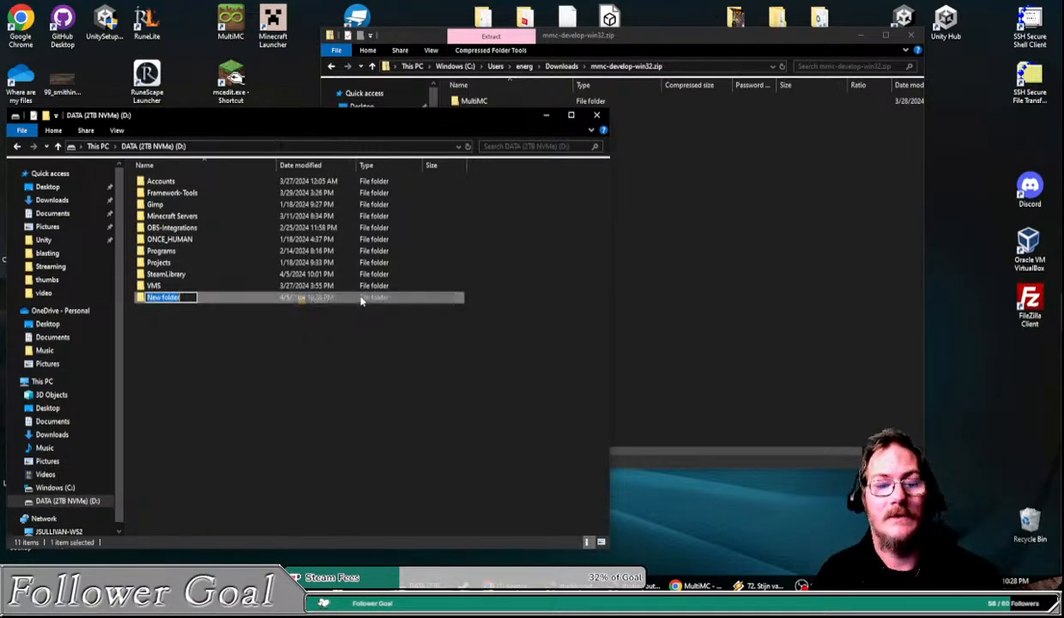
type("Twitch MC Tutori")
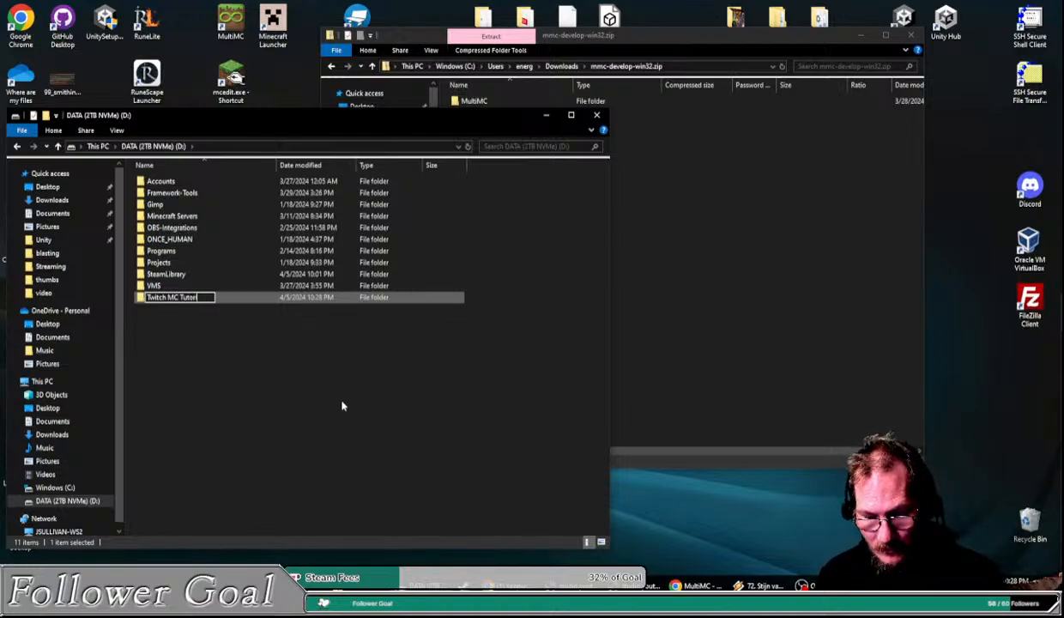
type("al")
key("Return")
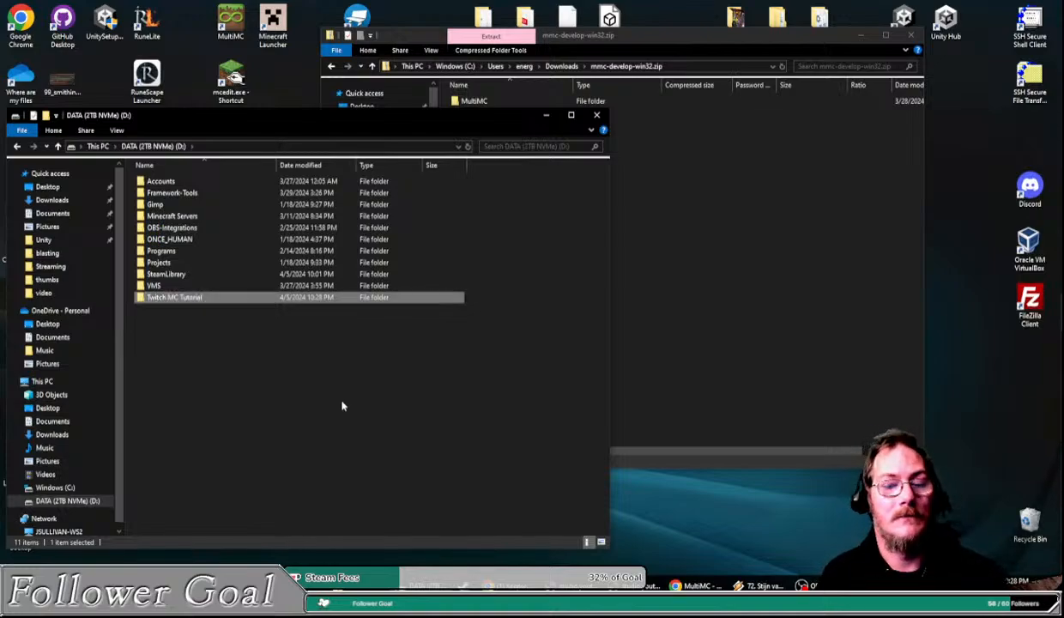
Step: Extract the MultiMC folder from the zip into the Twitch MC Tutorial folder and close the zip window
double_click(151, 299)
left_click_drag(470, 101, 499, 282)
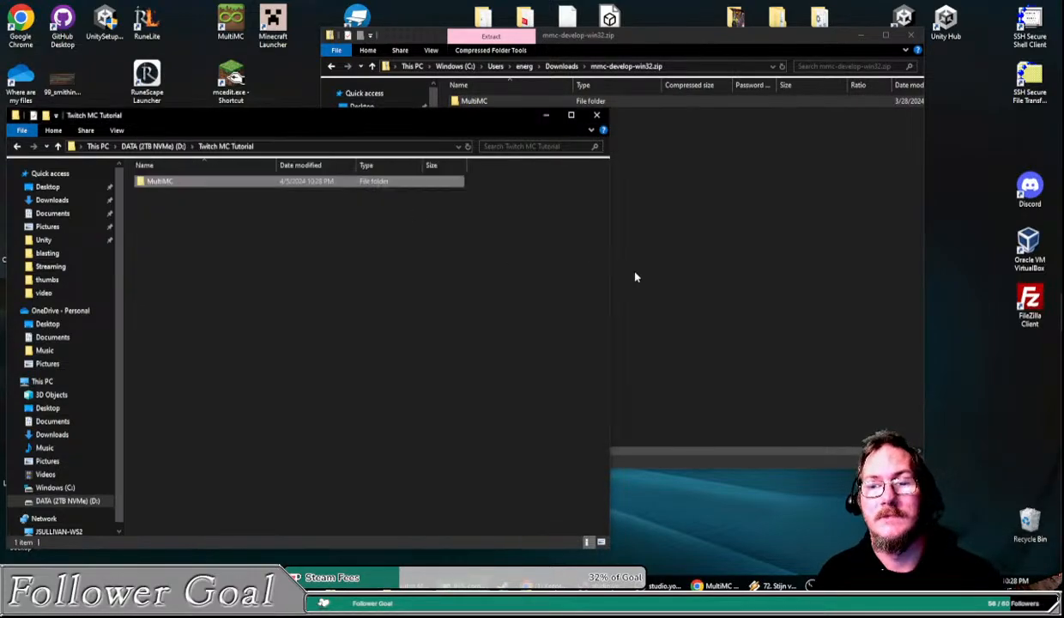
left_click(862, 49)
left_click(910, 31)
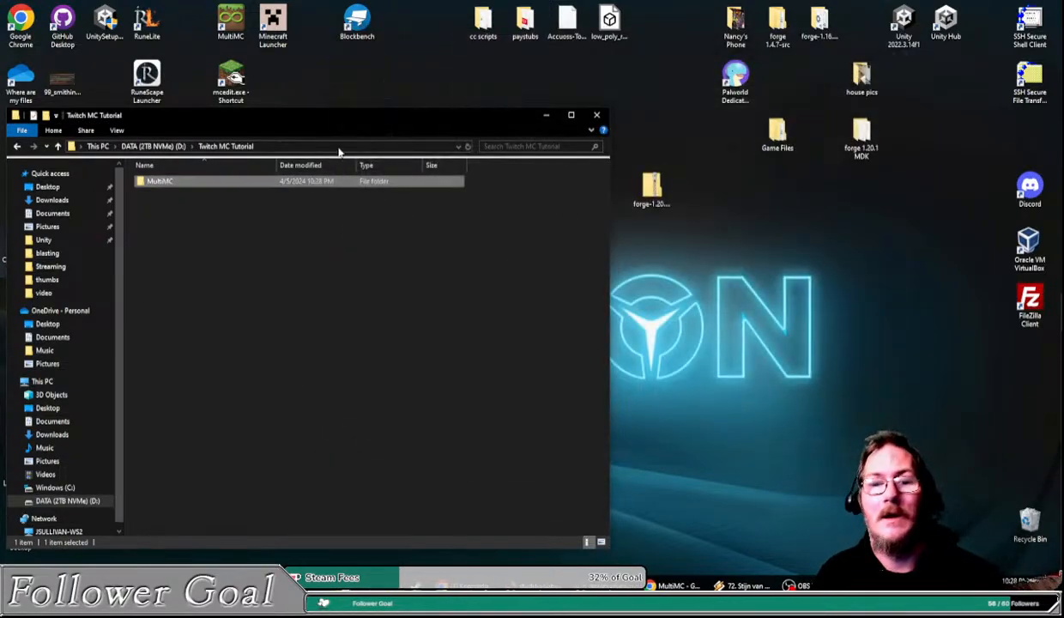
Step: Open the extracted MultiMC folder and move its window away from the desktop shortcuts
left_click_drag(337, 120, 344, 92)
double_click(172, 154)
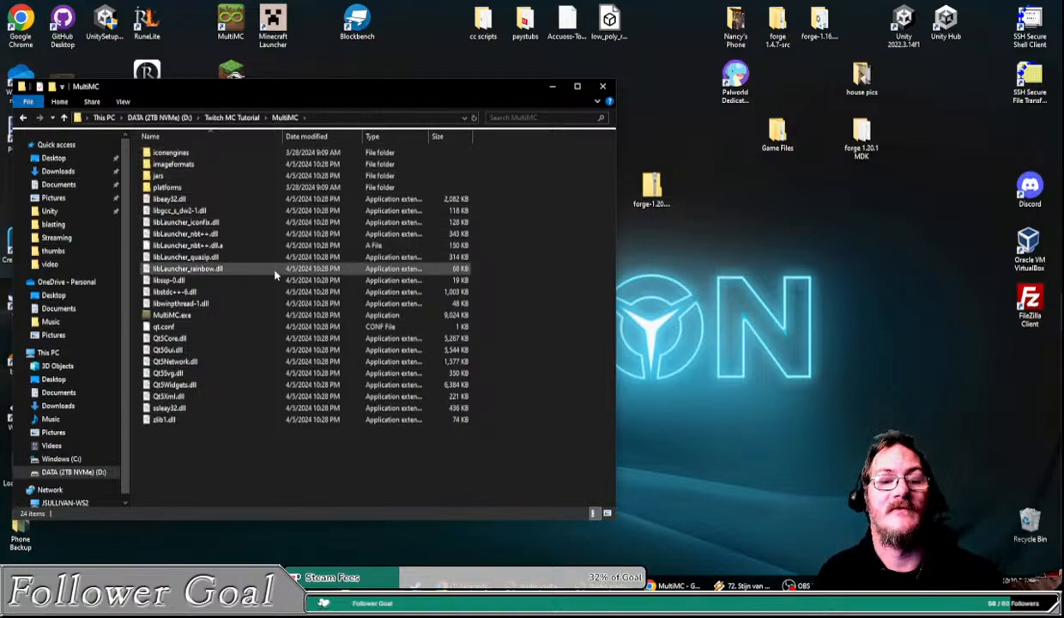
left_click_drag(337, 88, 615, 121)
Step: Point out the MultiMC desktop shortcut and the MultiMC.exe file in the extracted folder, and clear the selection
left_click(230, 21)
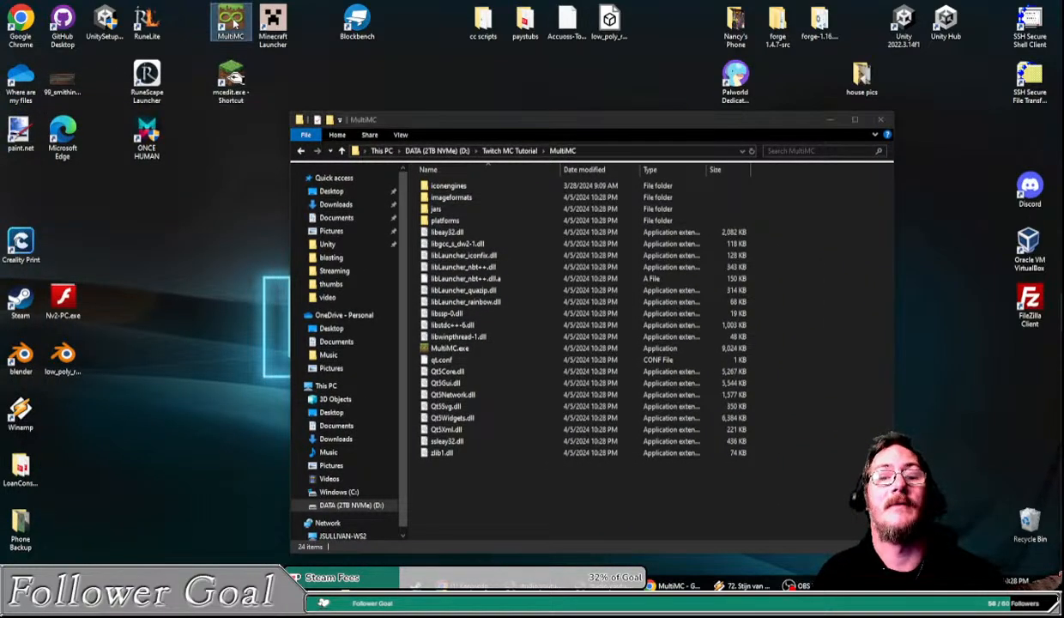
left_click_drag(442, 119, 435, 111)
left_click_drag(442, 341, 463, 344)
left_click(567, 120)
left_click_drag(567, 120, 355, 92)
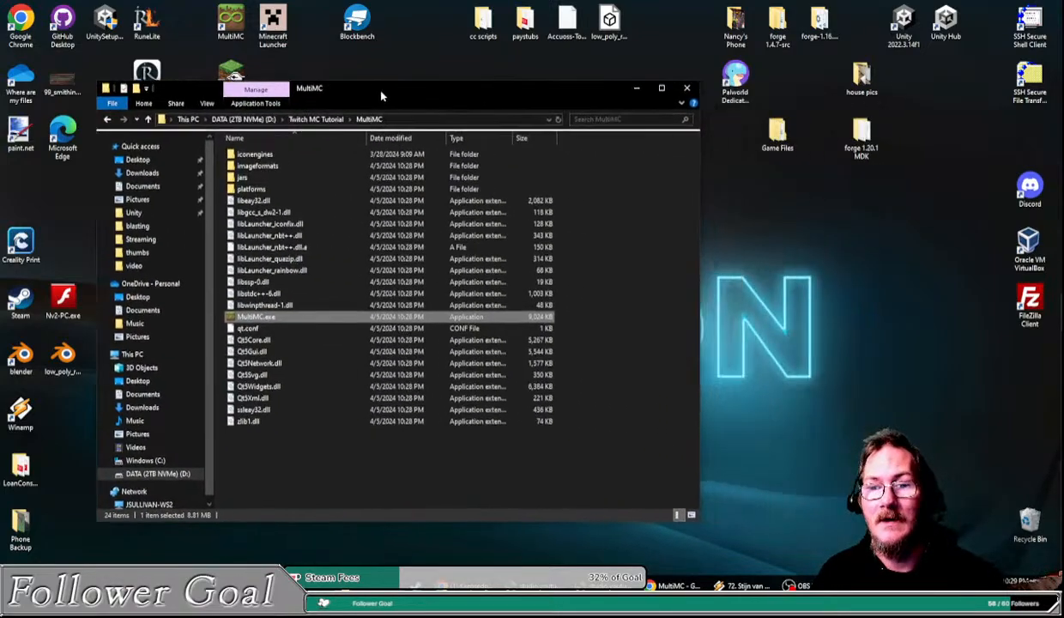
left_click(298, 459)
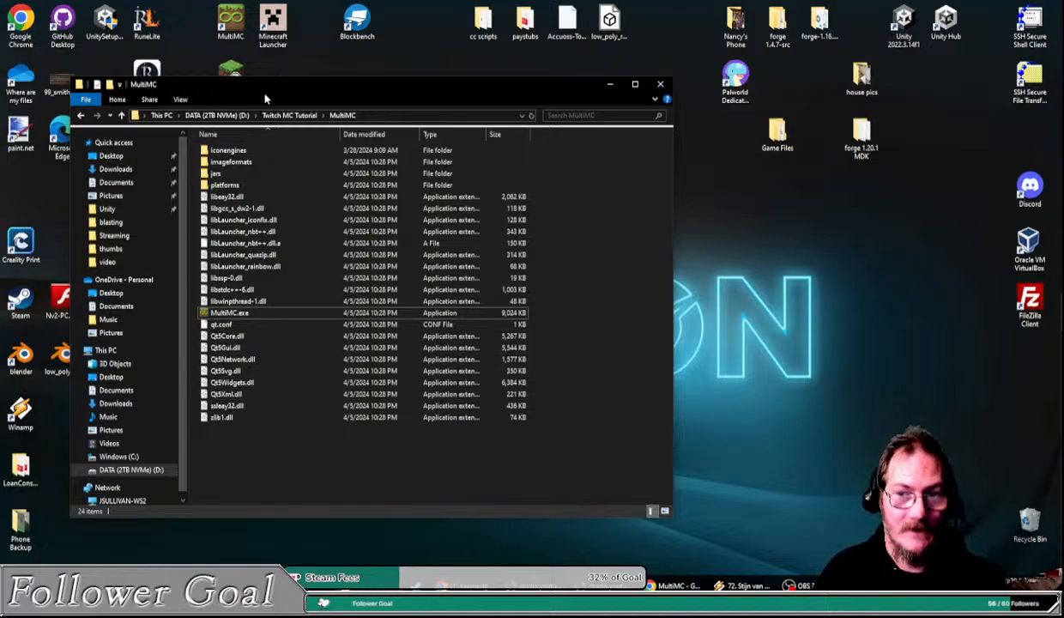
Step: Run MultiMC.exe from the extracted folder, allow it past the SmartScreen block, and move the Quick Setup window aside
left_click_drag(267, 82, 210, 28)
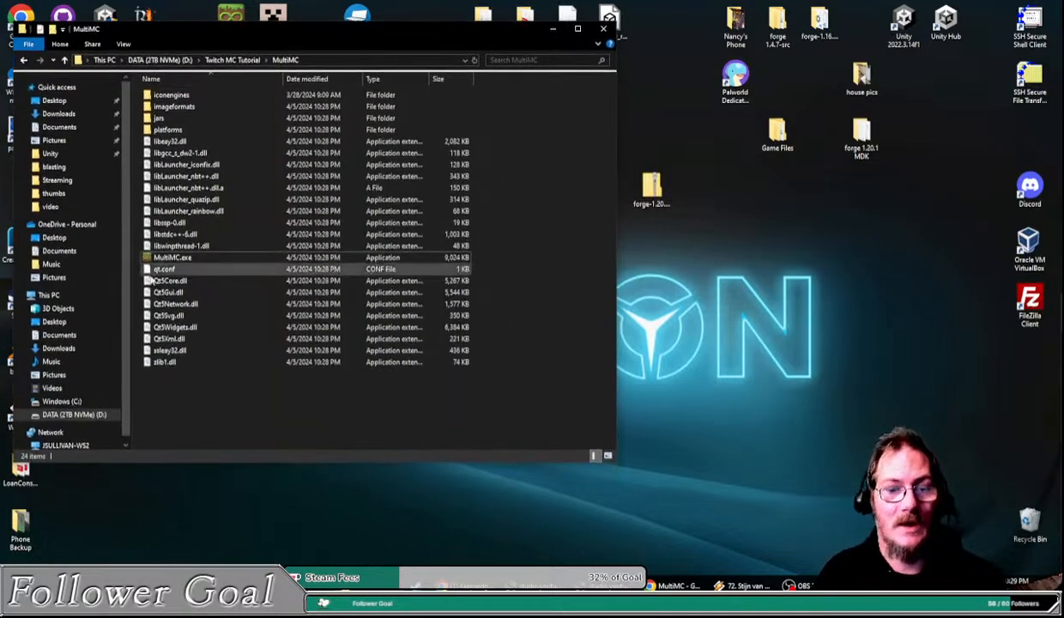
left_click(163, 257)
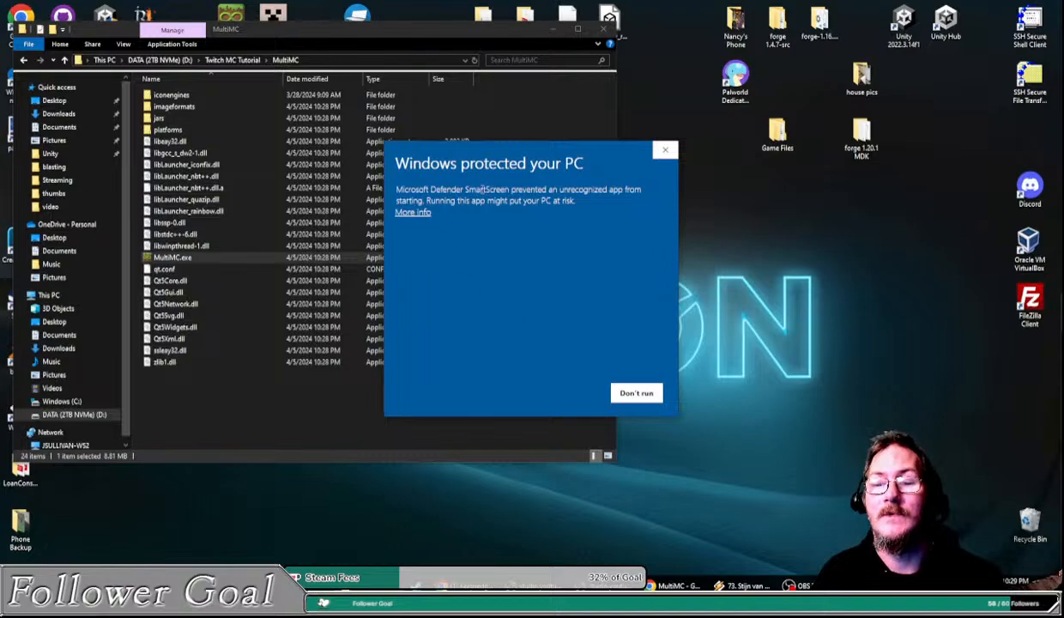
left_click(413, 213)
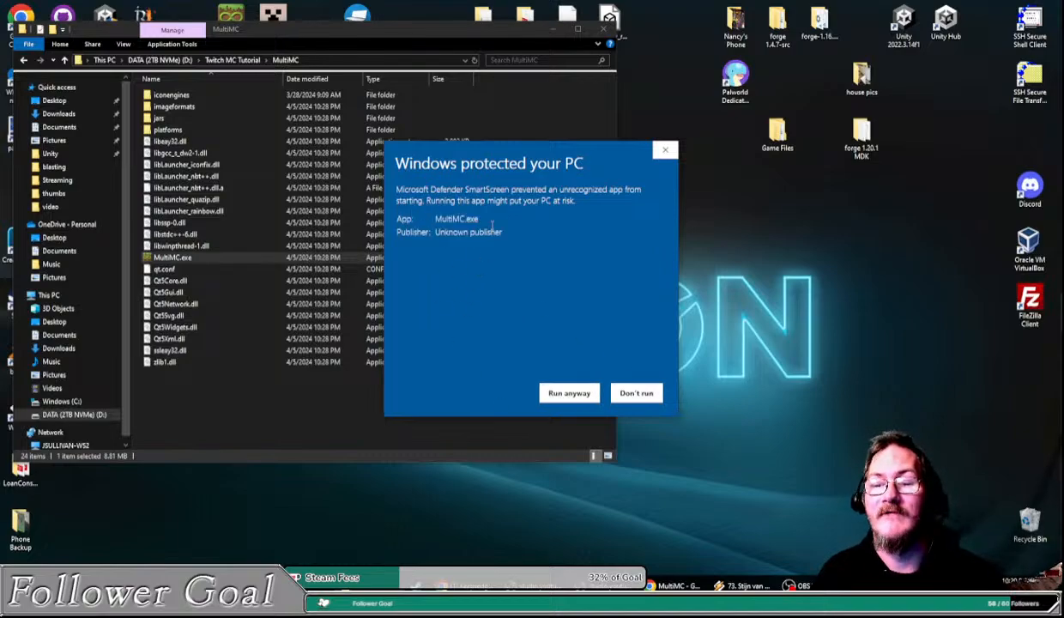
left_click(569, 393)
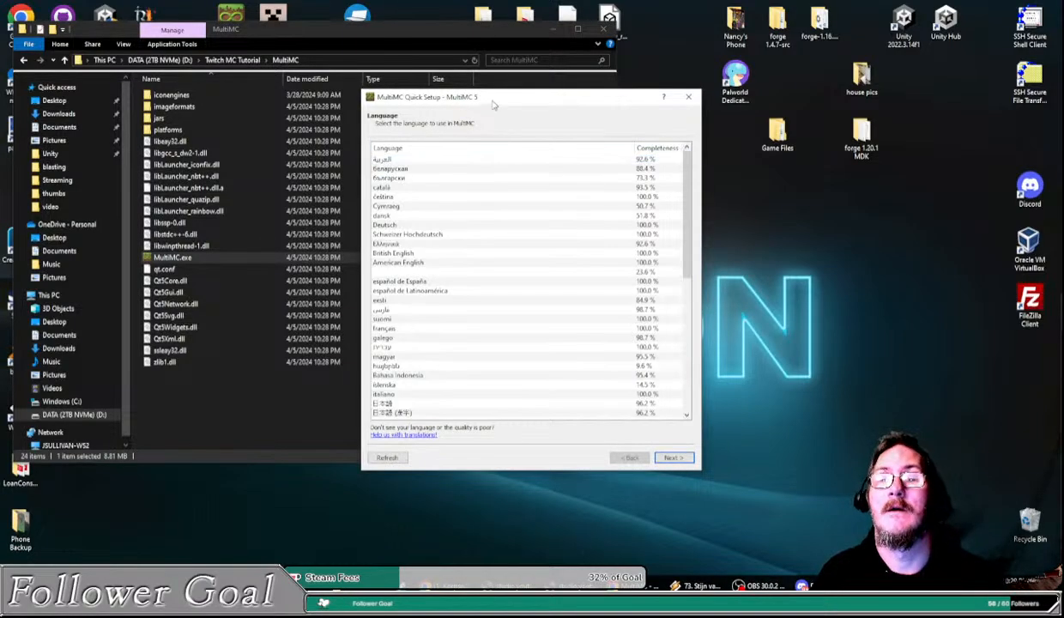
left_click_drag(493, 103, 399, 102)
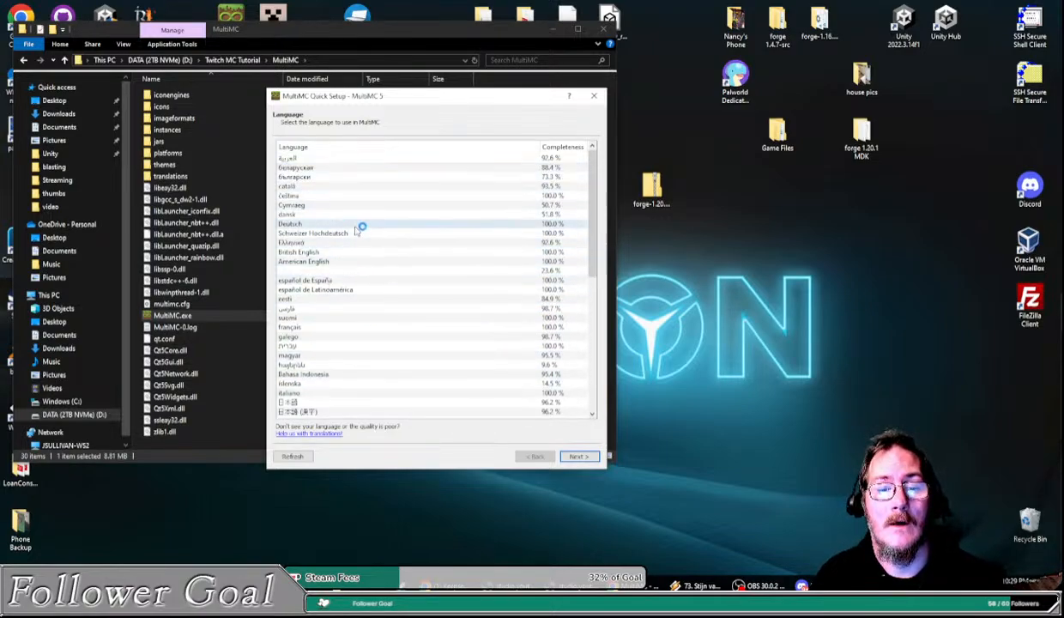
Step: Look through the whole list of available languages in the MultiMC Quick Setup
scroll(364, 241, "down", 7)
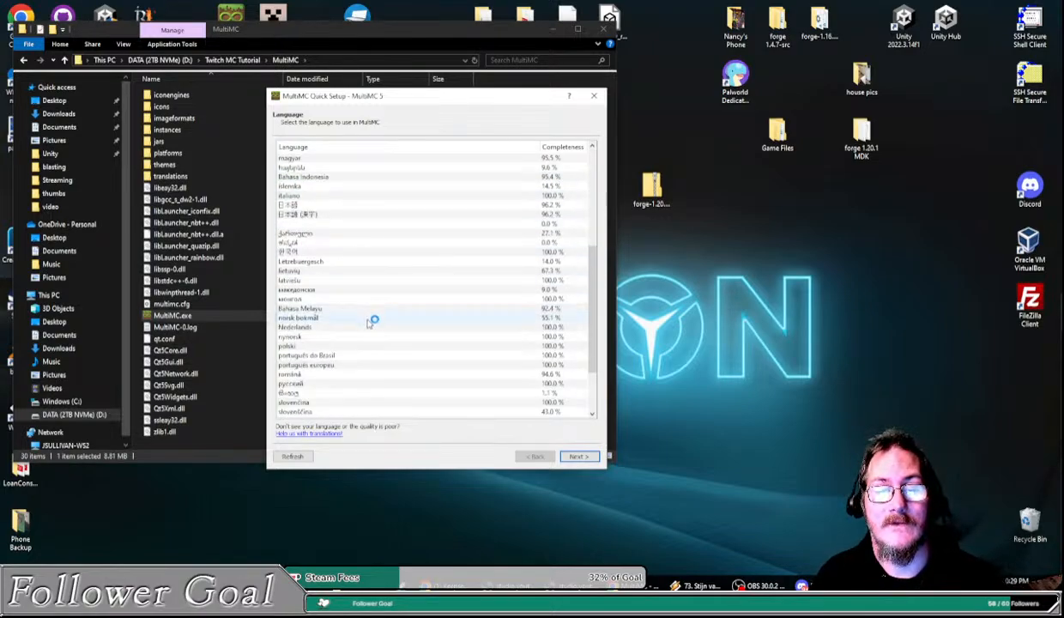
scroll(369, 326, "down", 3)
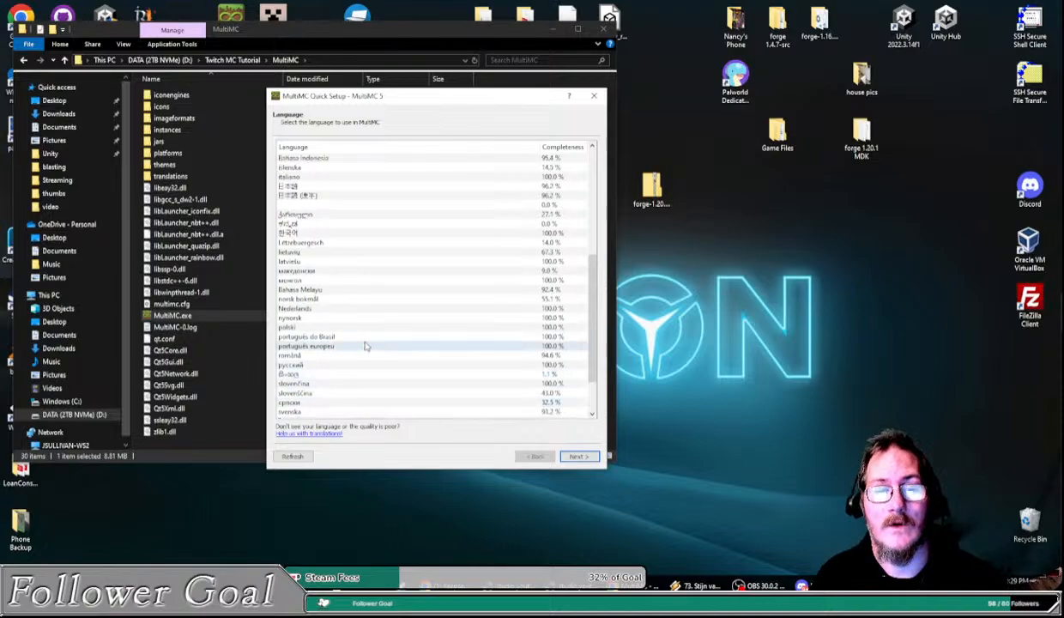
scroll(364, 343, "up", 6)
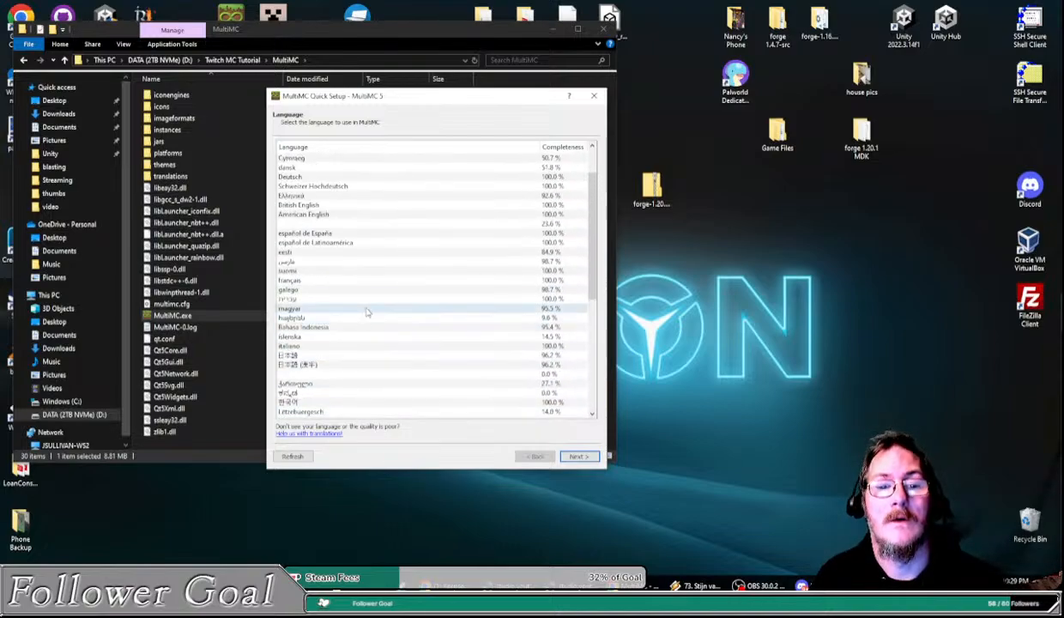
scroll(366, 312, "up", 2)
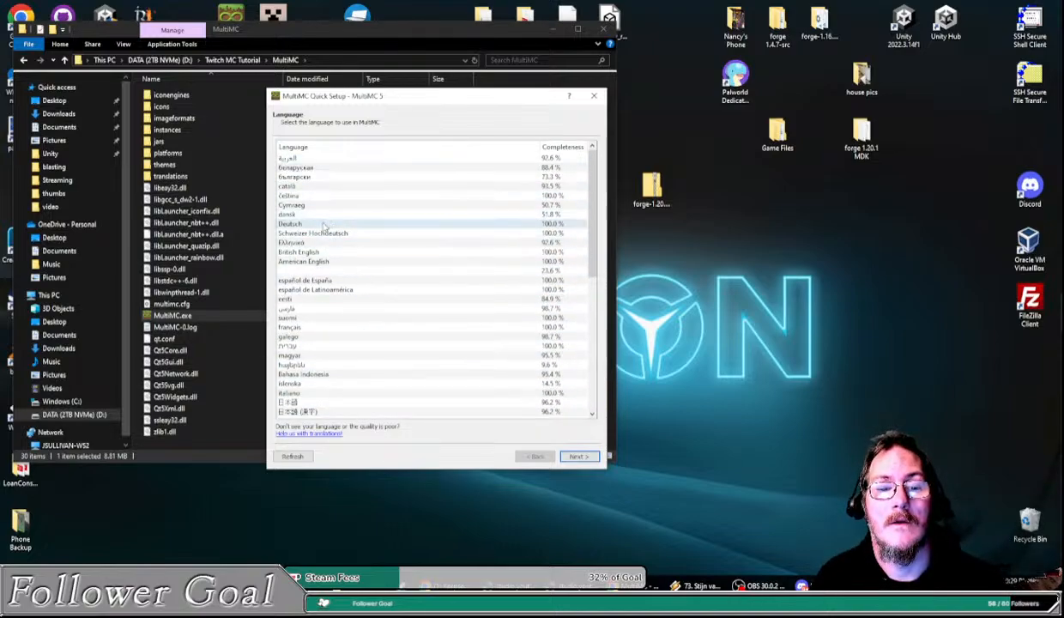
scroll(327, 290, "down", 1)
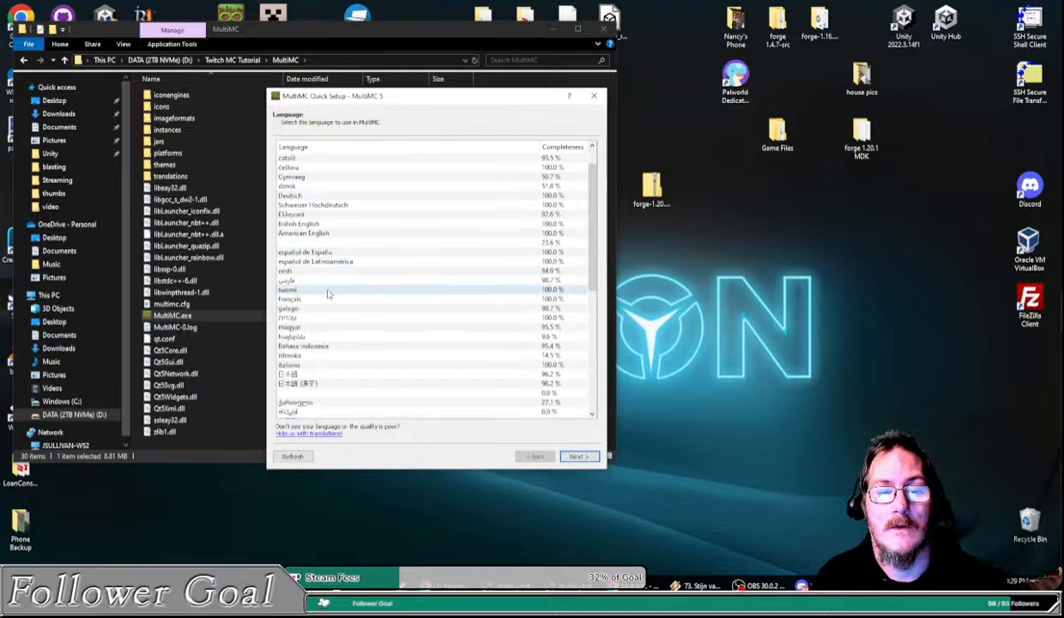
scroll(328, 298, "down", 8)
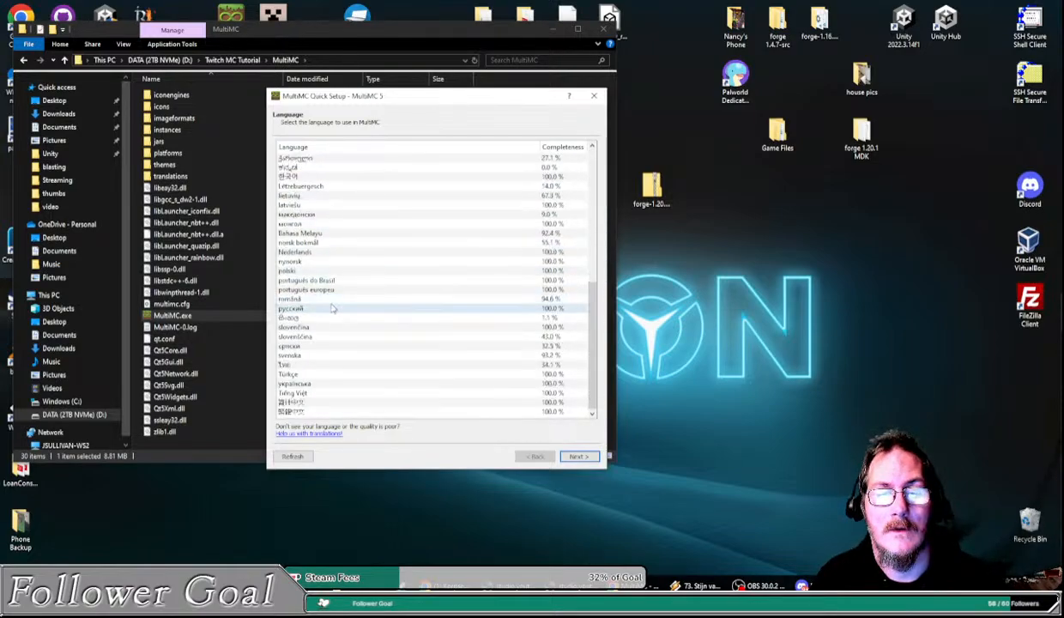
scroll(334, 300, "up", 8)
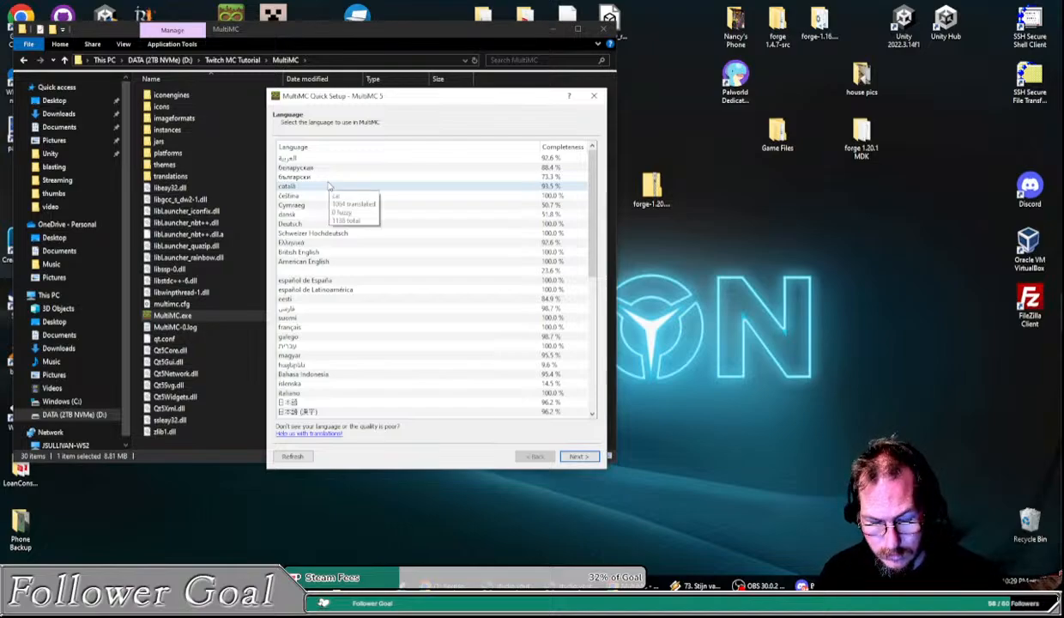
Step: Try español de España as the setup language, and close both the setup and the launcher window
key("e")
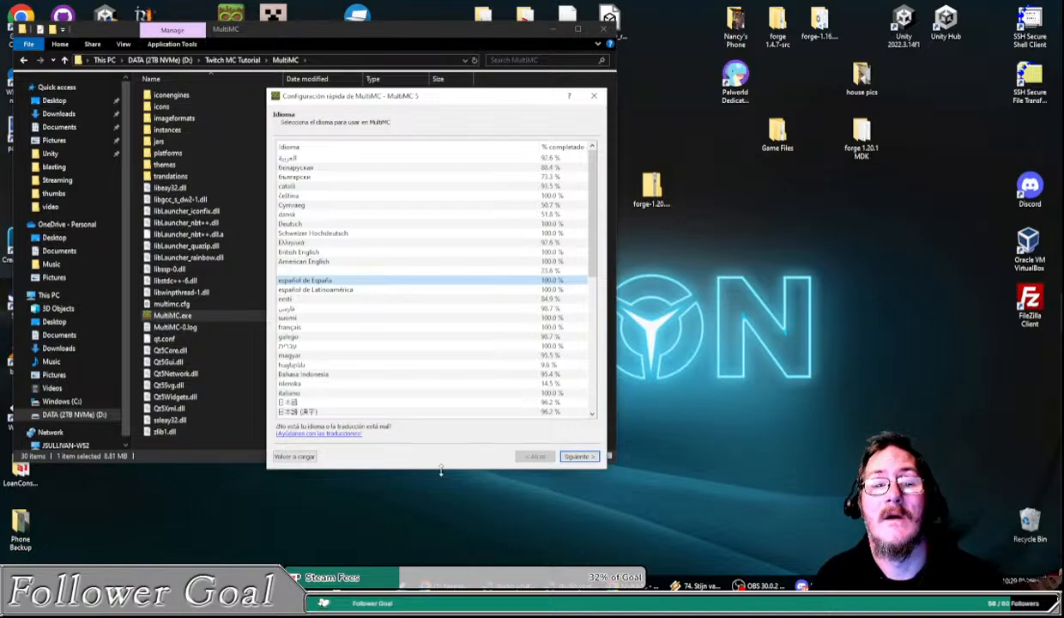
left_click_drag(440, 470, 441, 542)
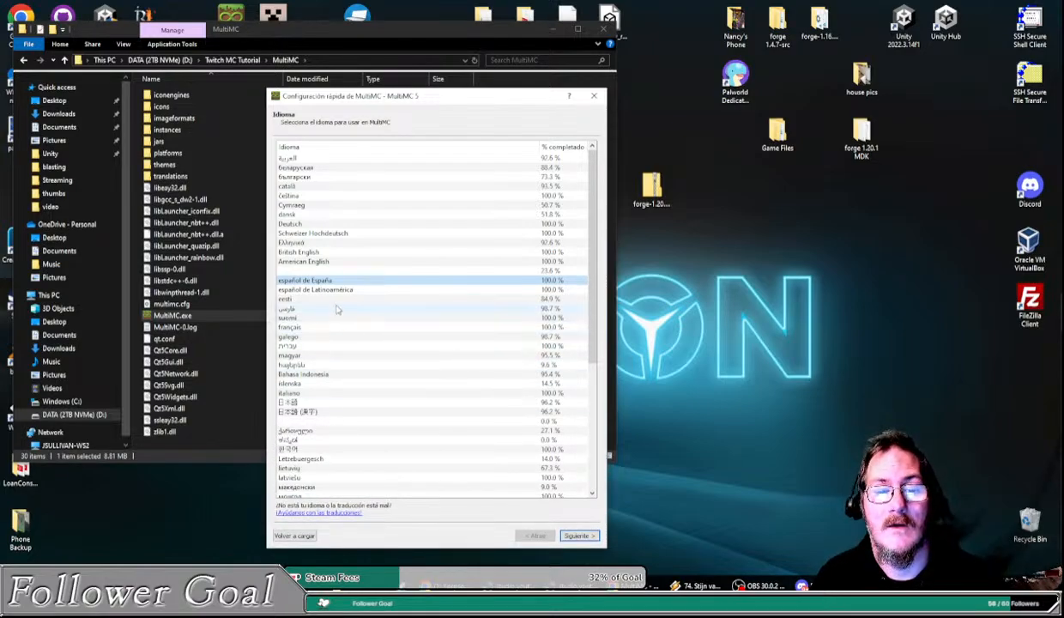
scroll(356, 335, "down", 7)
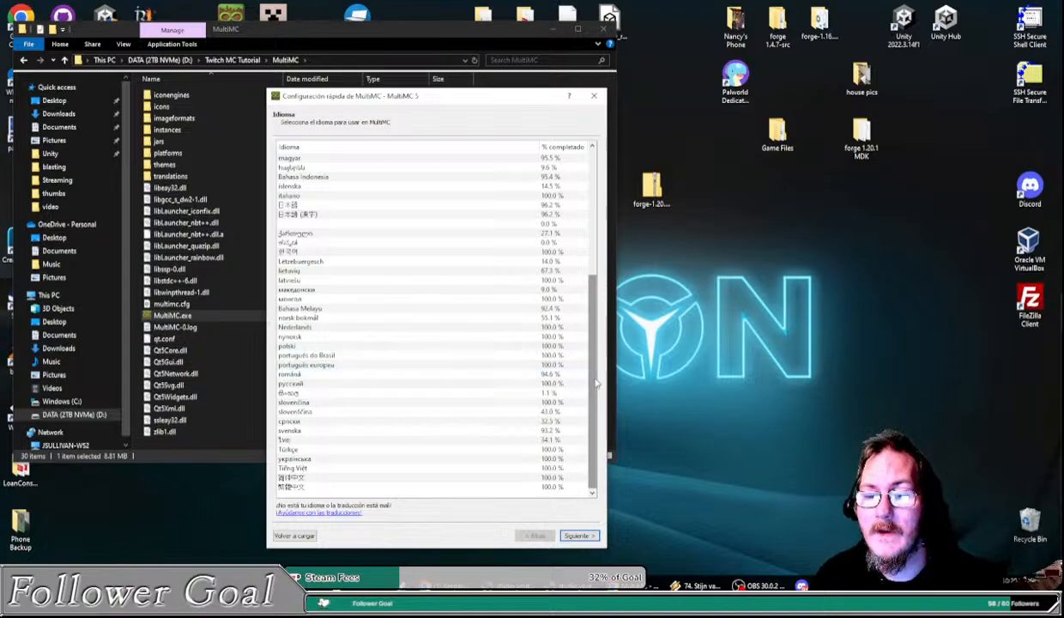
left_click_drag(594, 380, 590, 244)
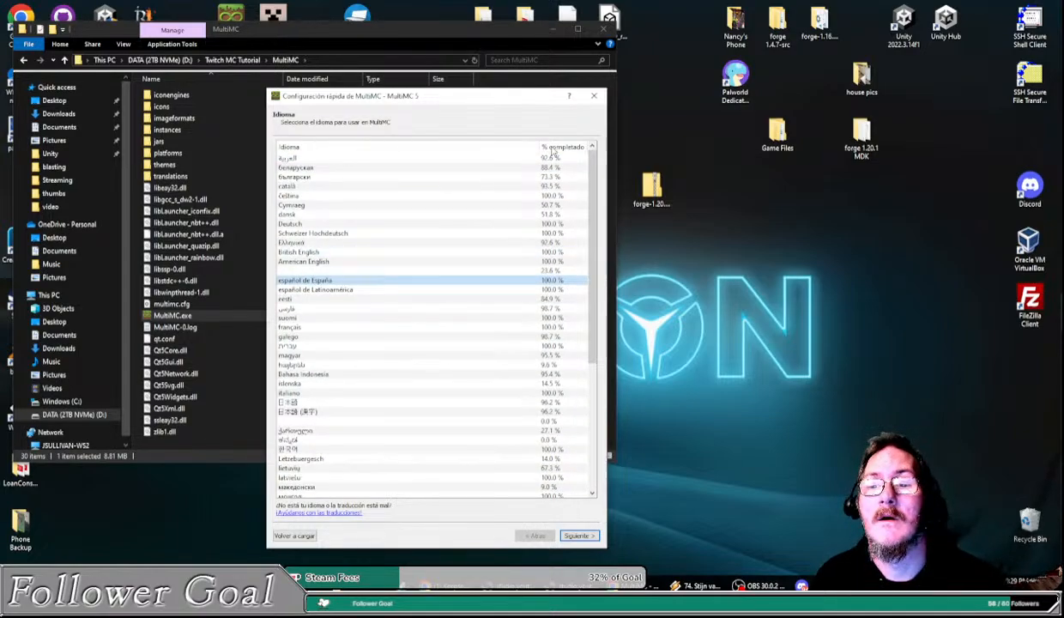
left_click_drag(406, 103, 486, 105)
left_click(628, 109)
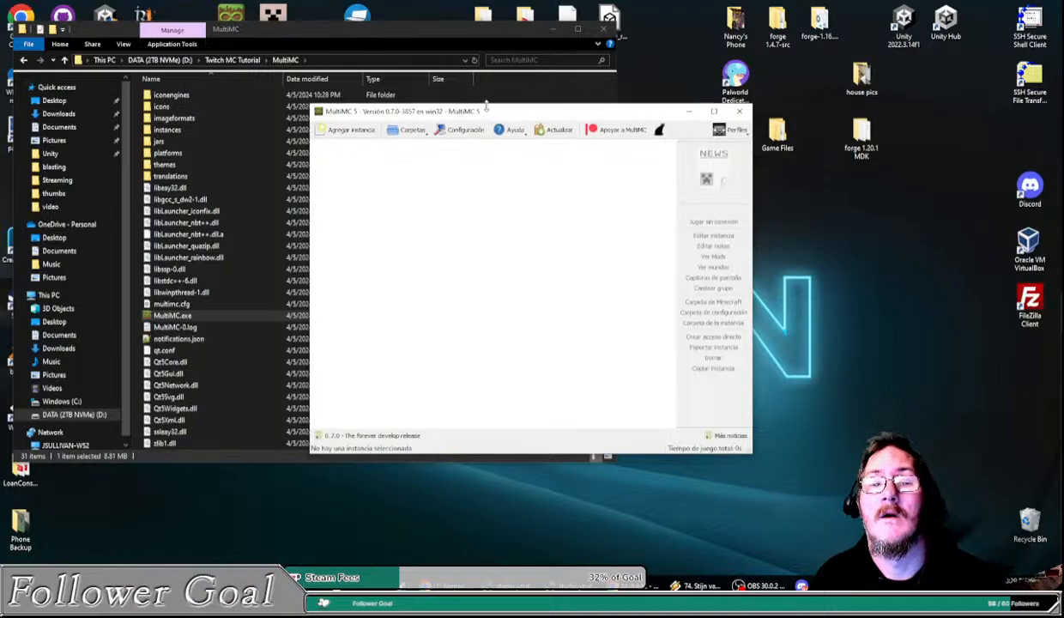
left_click(740, 112)
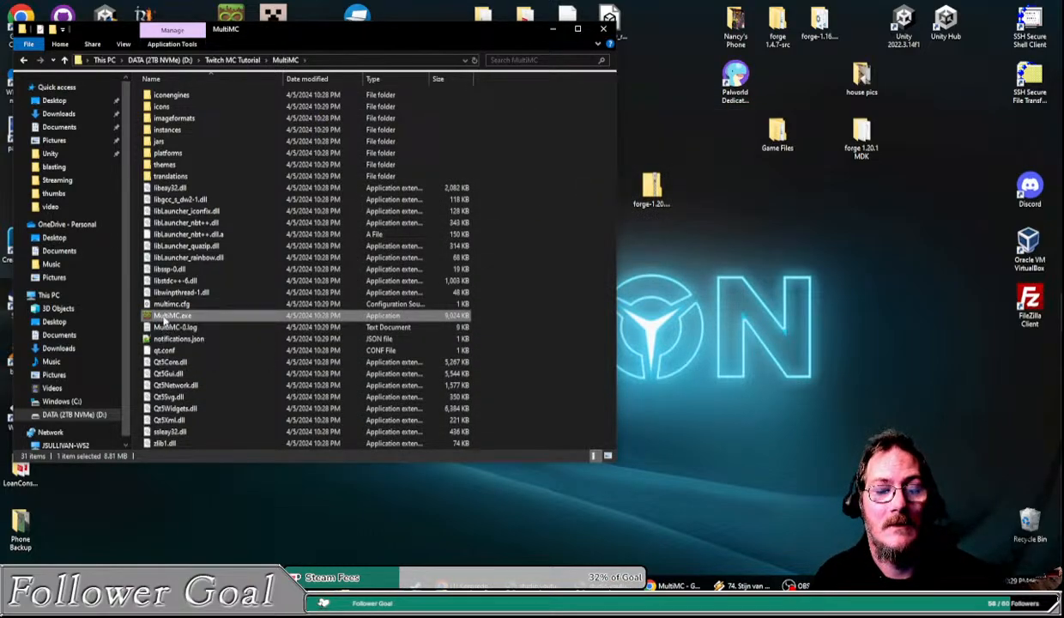
Step: Launch MultiMC.exe again from the extracted folder and widen its Quick Setup window
right_click(164, 317)
double_click(157, 317)
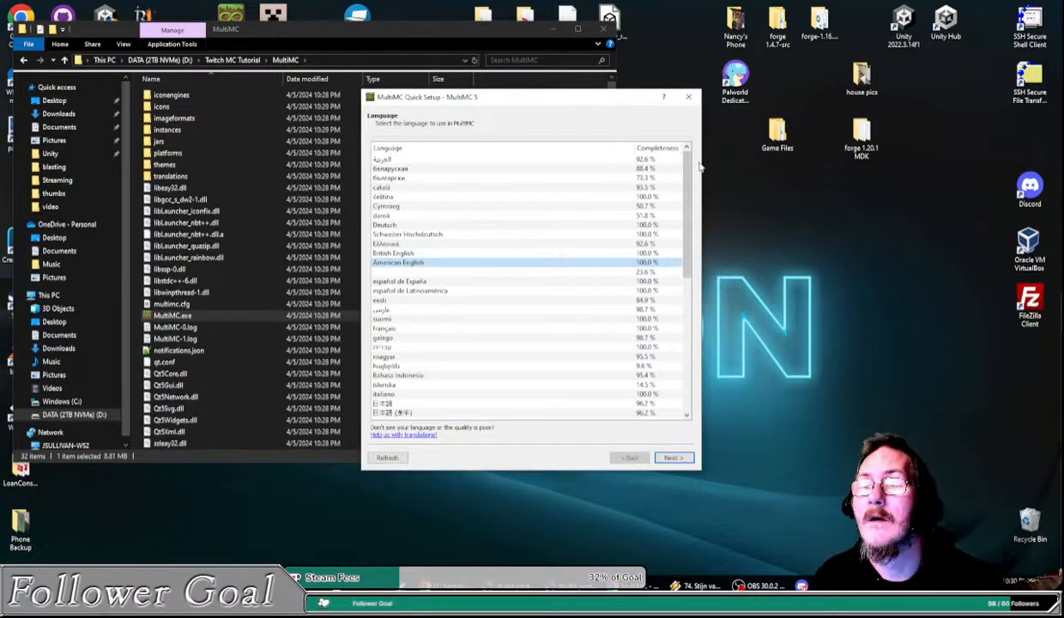
left_click_drag(703, 161, 856, 166)
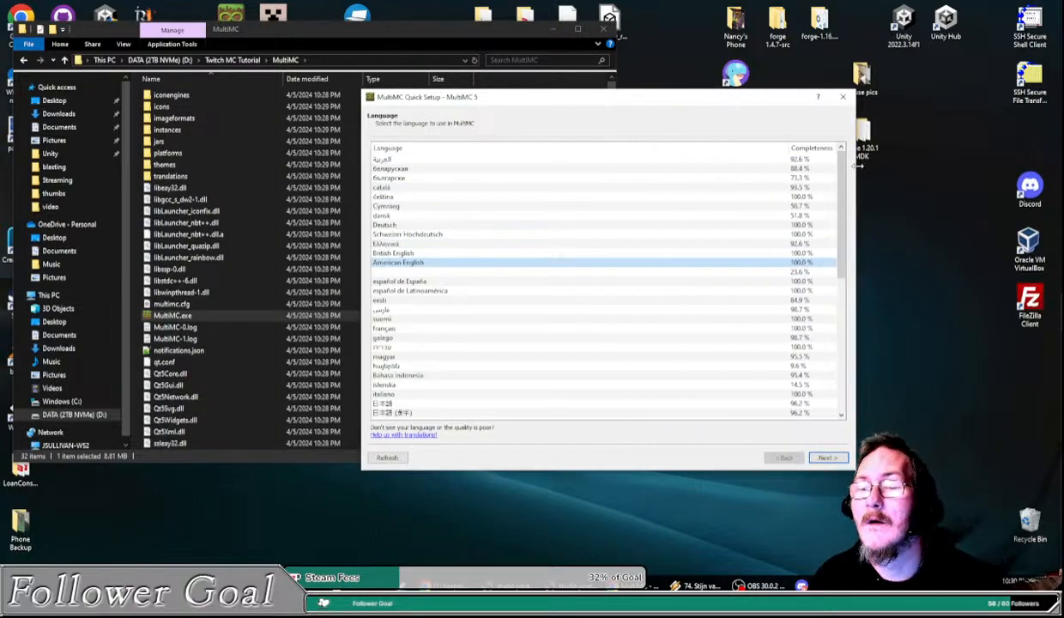
Step: Try out čeština, Tiếng Việt and Cymraeg as the setup language
left_click(417, 202)
scroll(421, 304, "down", 2)
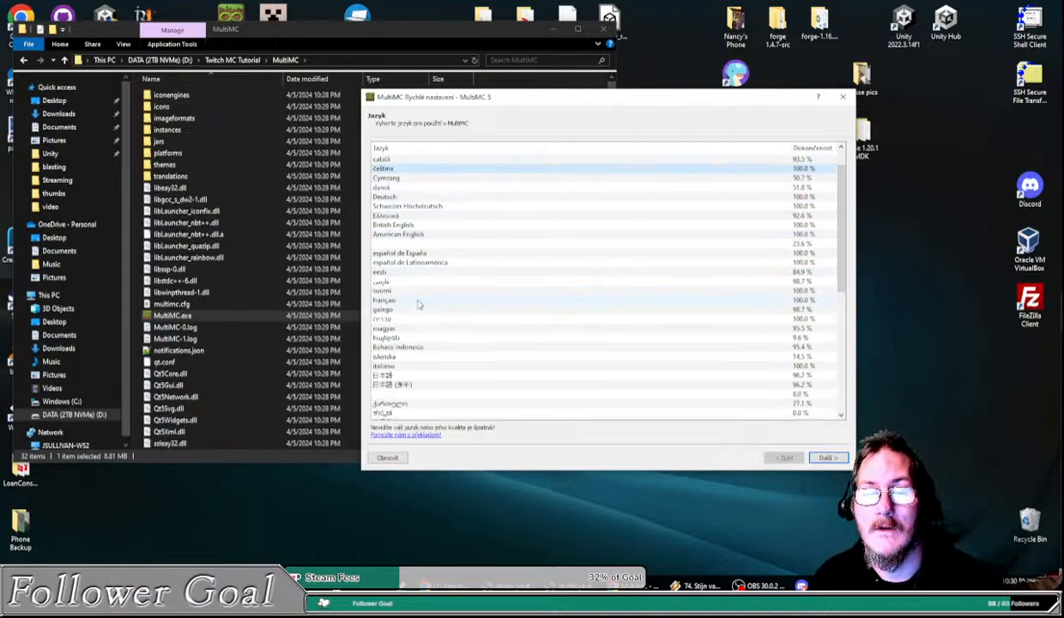
scroll(412, 283, "down", 8)
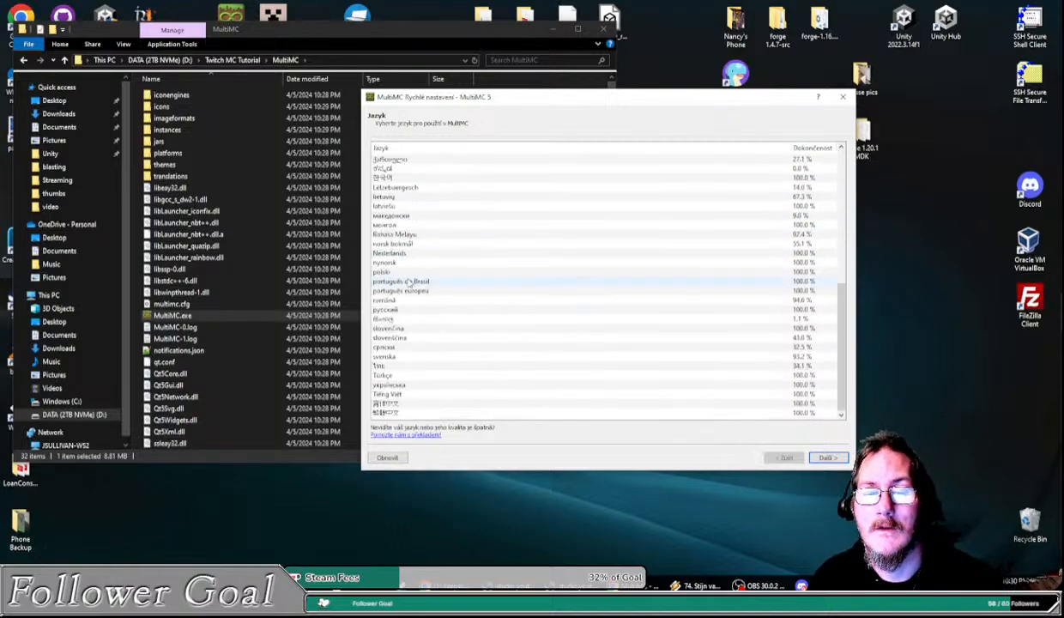
left_click(403, 404)
left_click(407, 394)
scroll(421, 300, "up", 10)
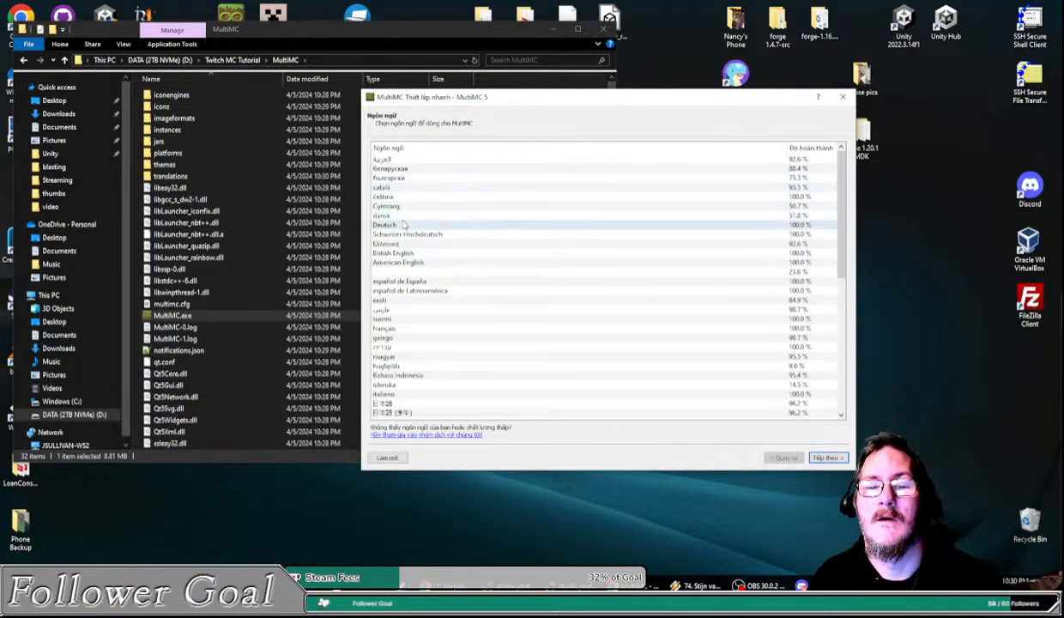
left_click(413, 206)
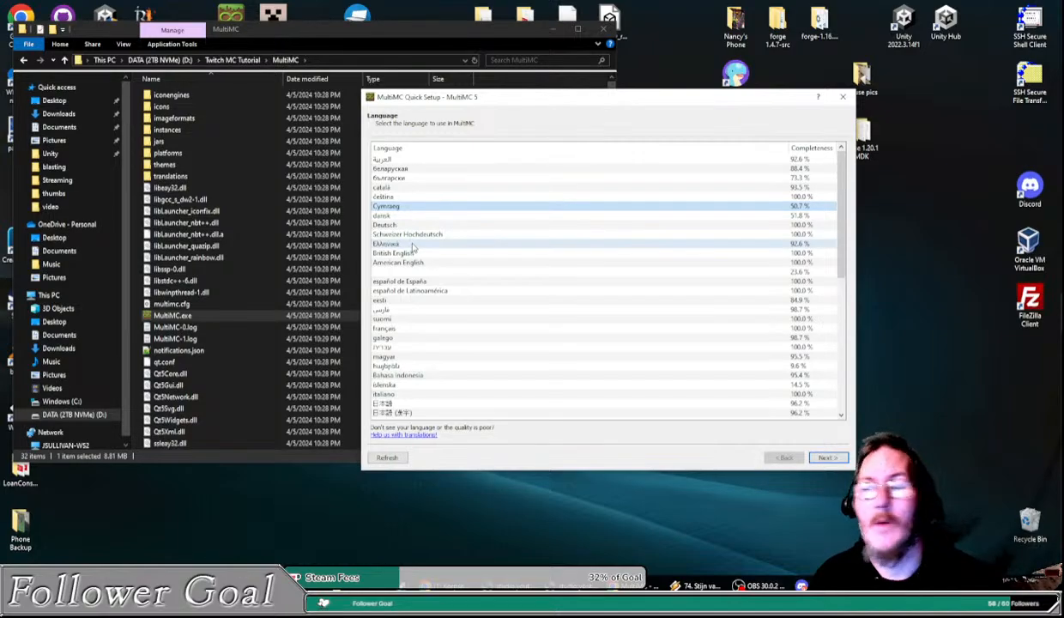
Step: Choose American English as the MultiMC language and continue to the Java page of the setup
left_click(759, 586)
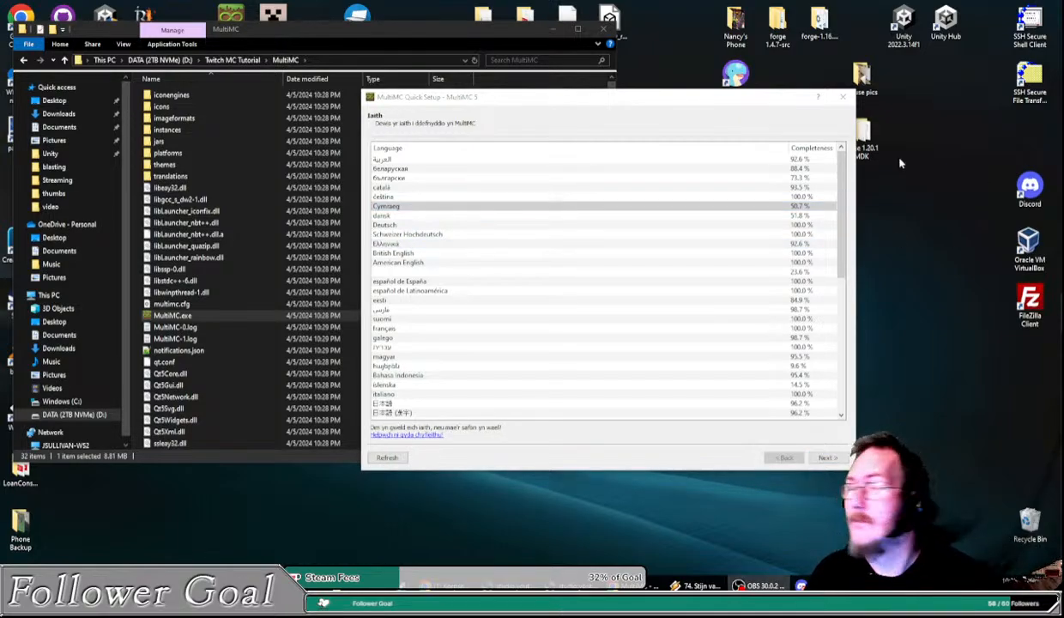
left_click_drag(541, 98, 426, 105)
scroll(435, 254, "down", 6)
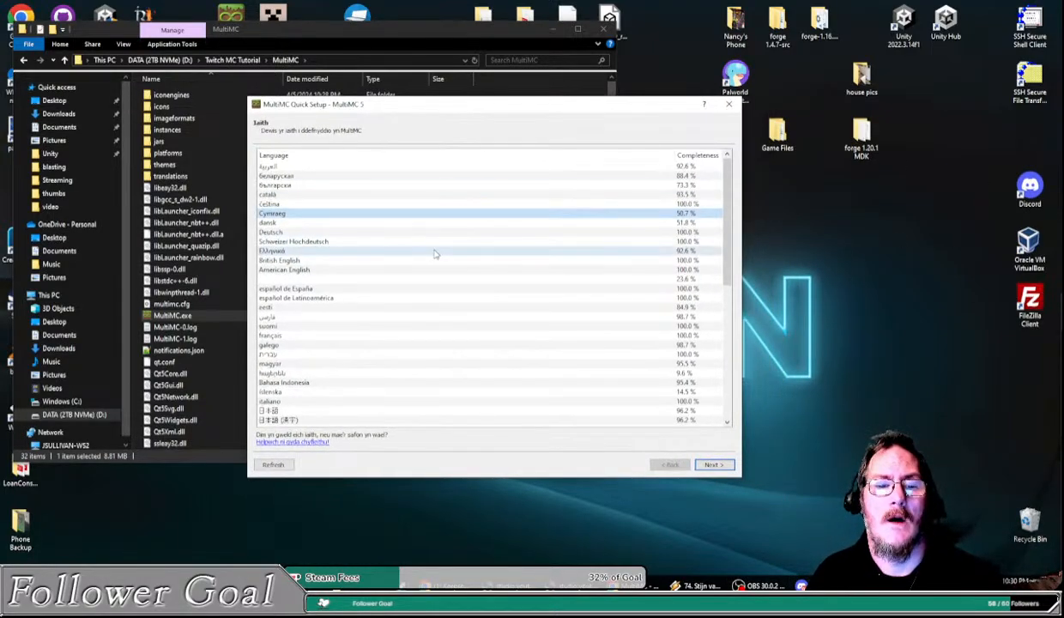
scroll(435, 254, "up", 6)
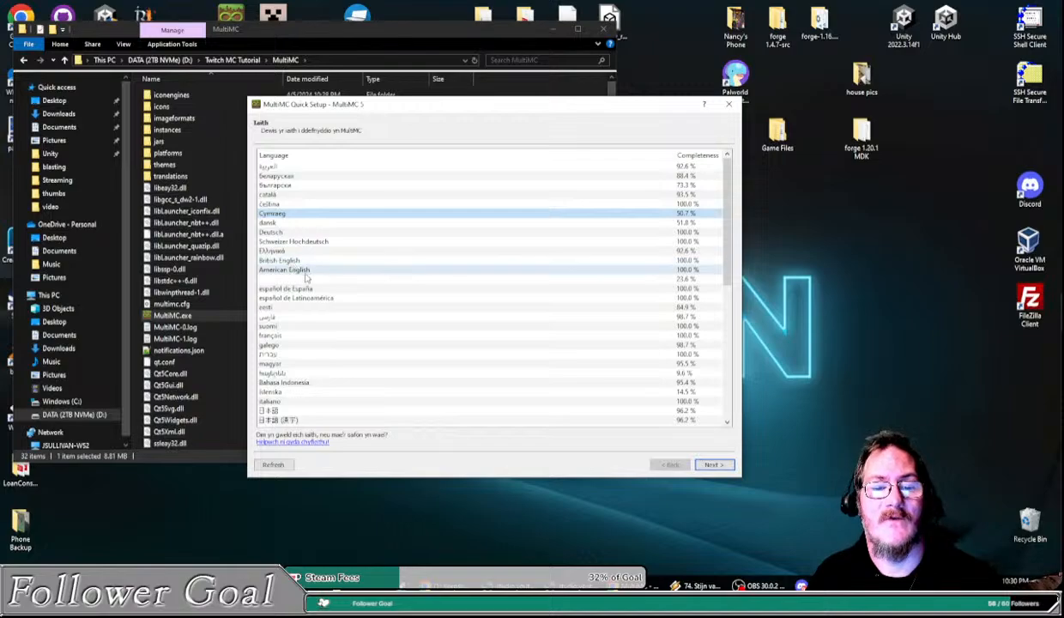
left_click(309, 269)
left_click(713, 464)
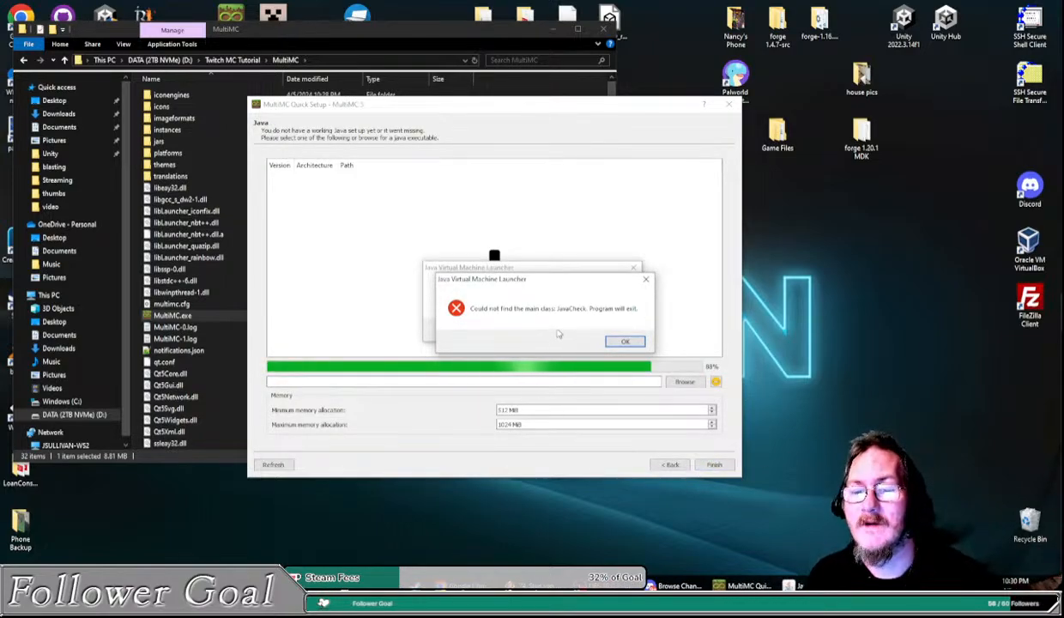
Step: Dismiss the Java Virtual Machine Launcher errors, and enlarge and reposition the Quick Setup window to show the Java versions
left_click(624, 341)
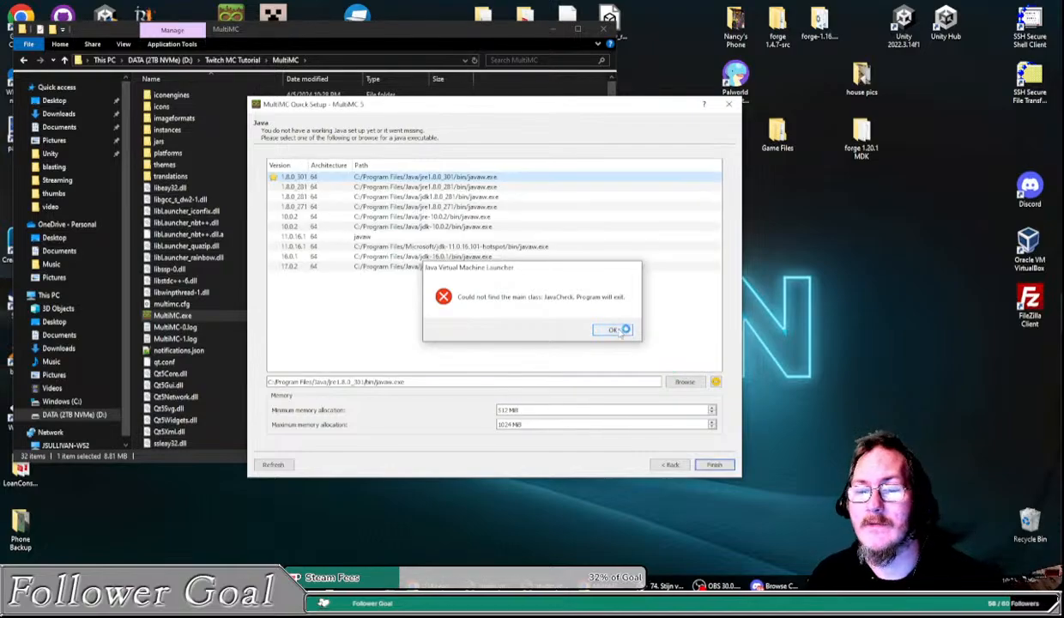
left_click(614, 333)
left_click_drag(496, 108, 473, 163)
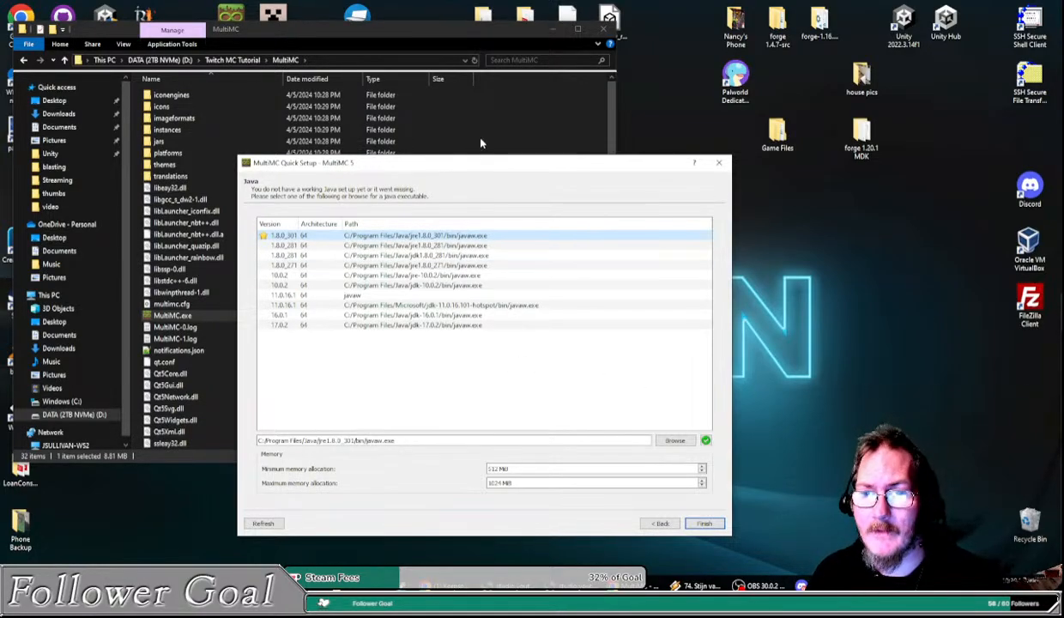
left_click_drag(471, 163, 491, 139)
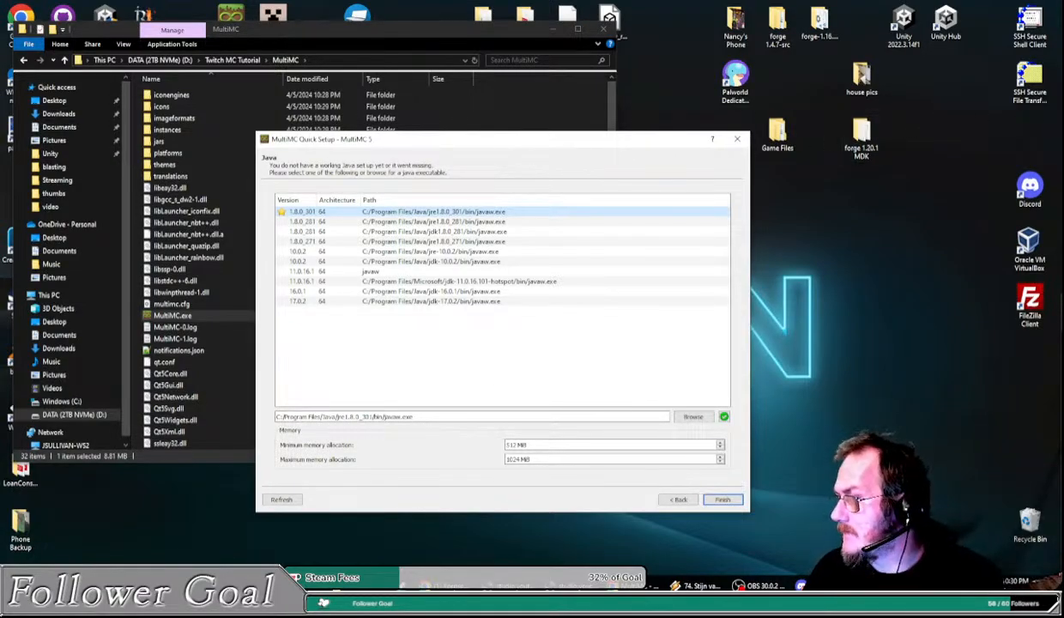
left_click_drag(534, 138, 461, 117)
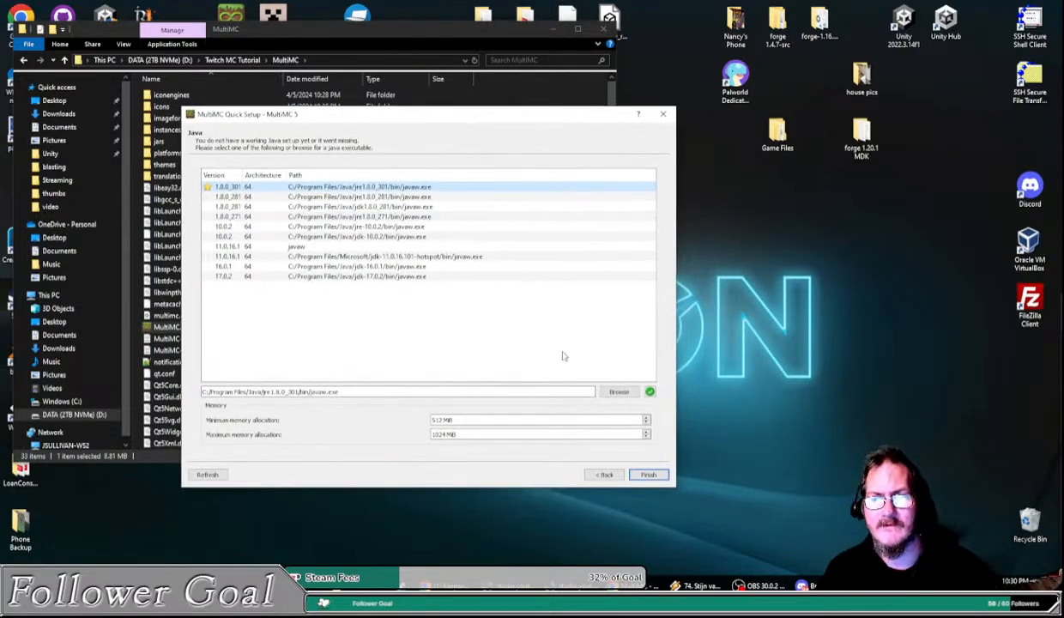
left_click_drag(676, 487, 814, 531)
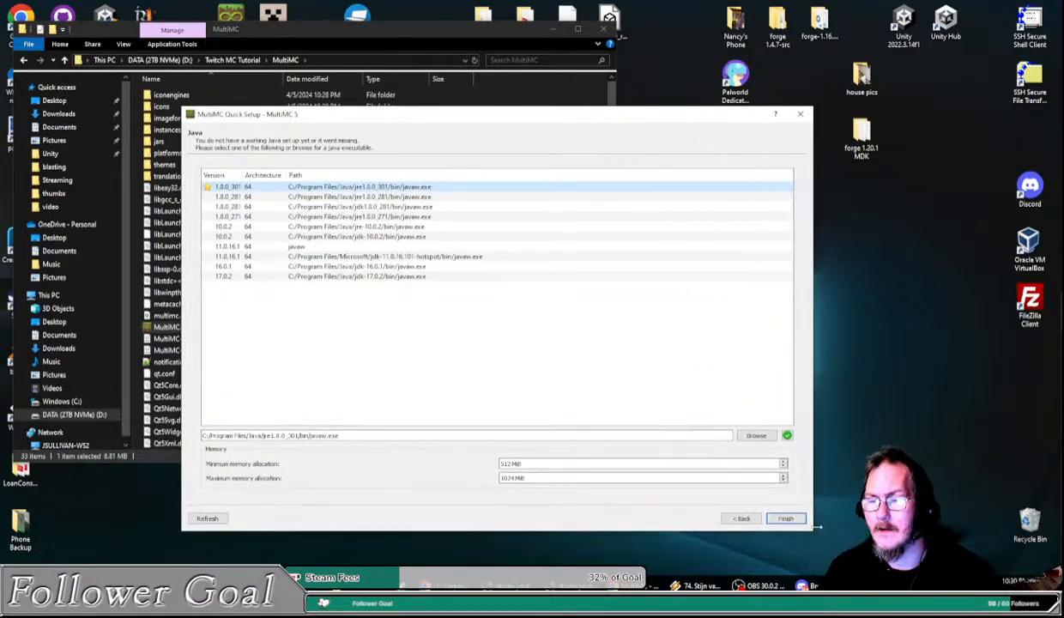
left_click_drag(573, 115, 526, 101)
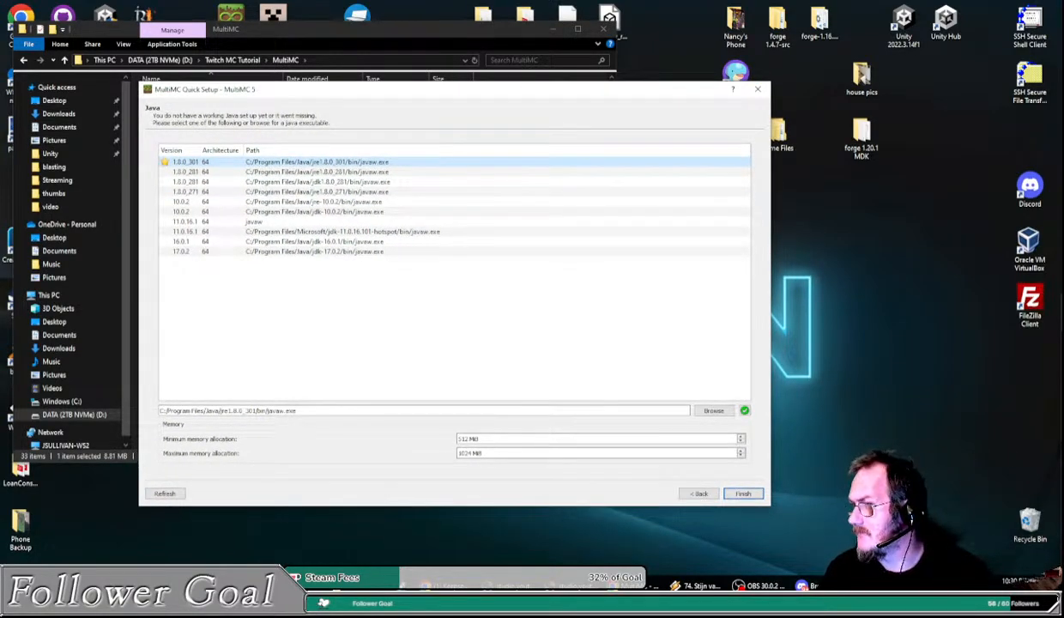
mouse_move(372, 96)
left_mouse_down()
mouse_move(362, 91)
mouse_move(384, 104)
left_mouse_up()
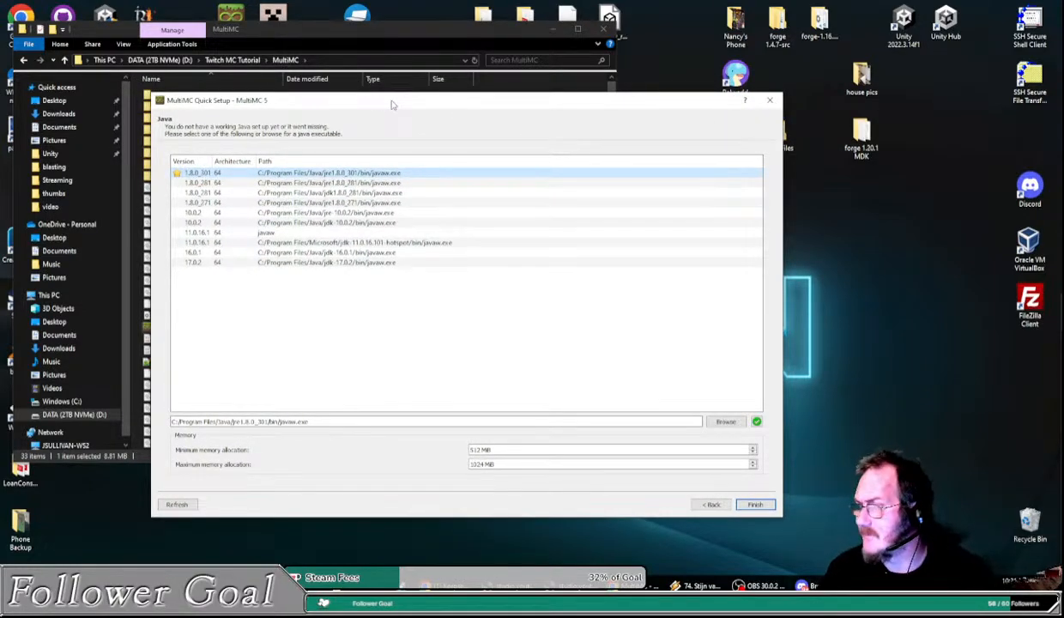
Step: Enlarge the Quick Setup window further in width and height and reposition it over the file window
left_click_drag(391, 104, 441, 122)
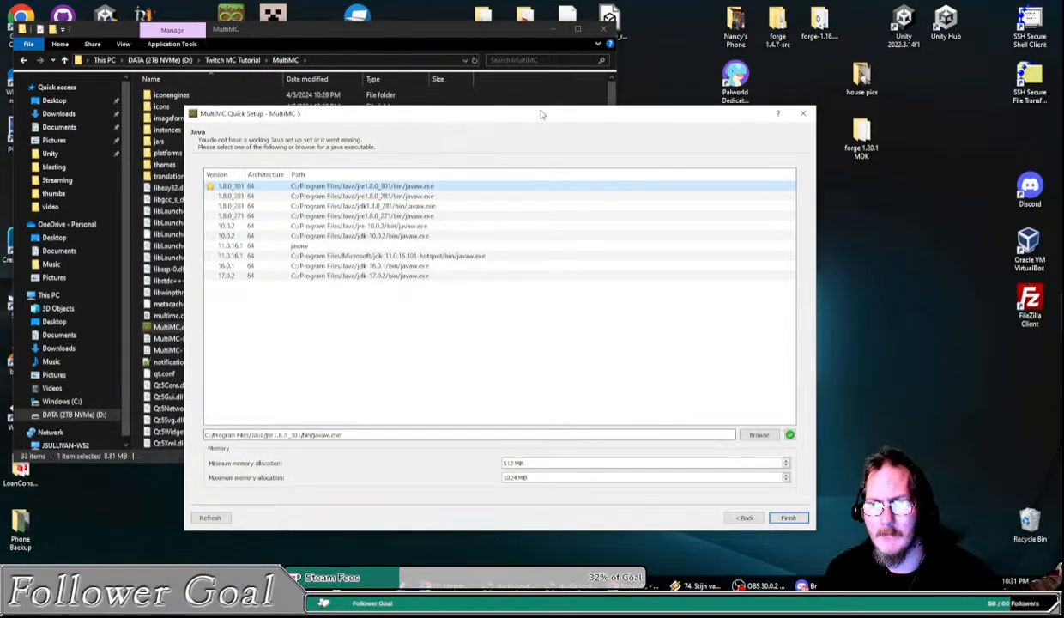
left_click_drag(541, 114, 454, 90)
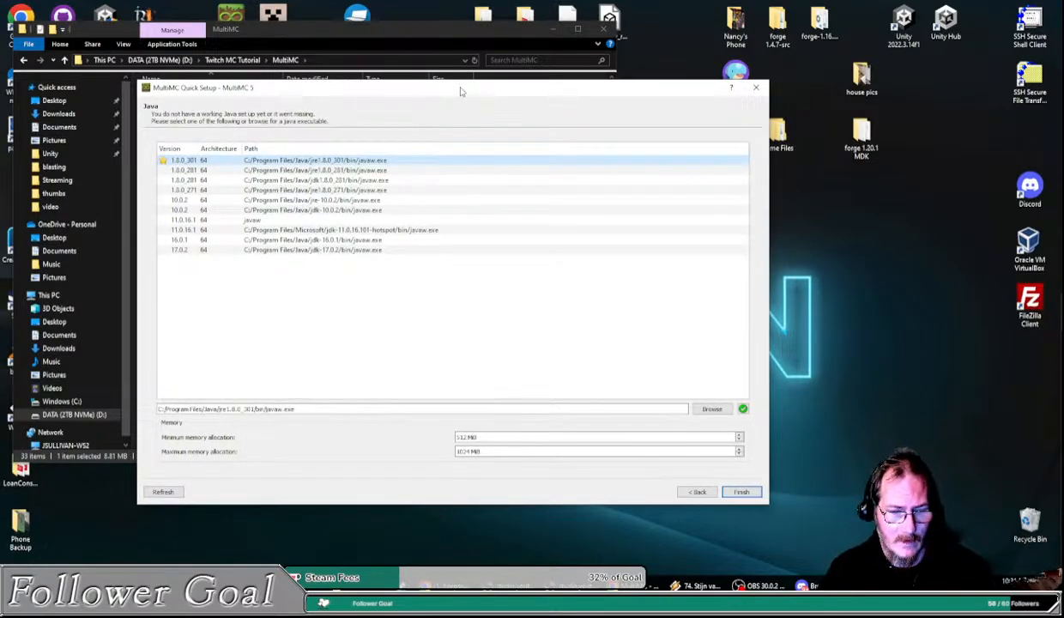
mouse_move(529, 92)
left_mouse_down()
mouse_move(527, 83)
mouse_move(544, 99)
mouse_move(528, 91)
left_mouse_up()
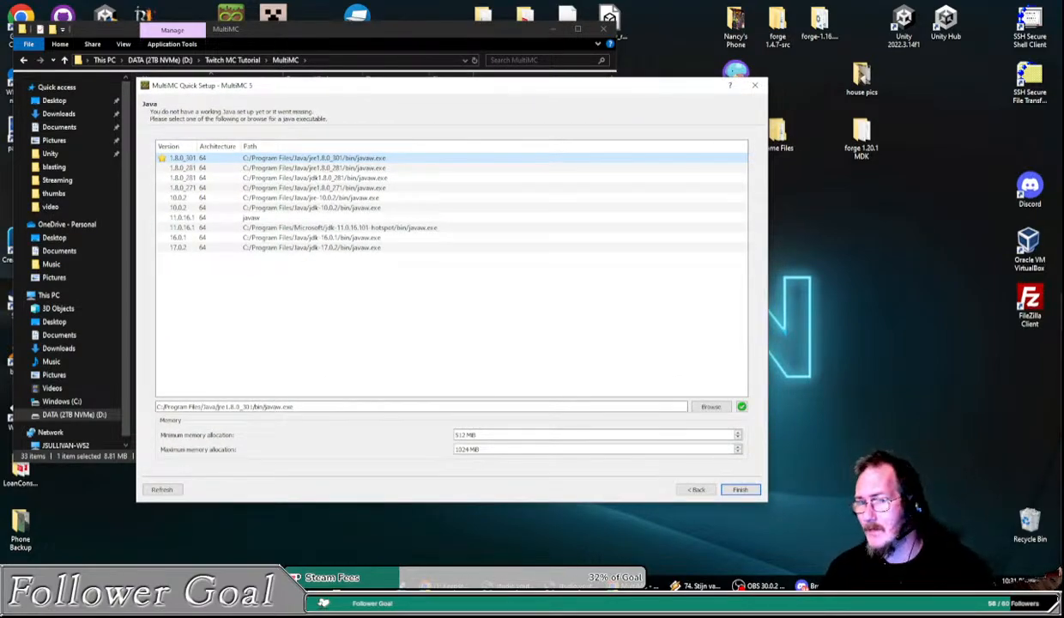
left_click_drag(772, 451, 863, 451)
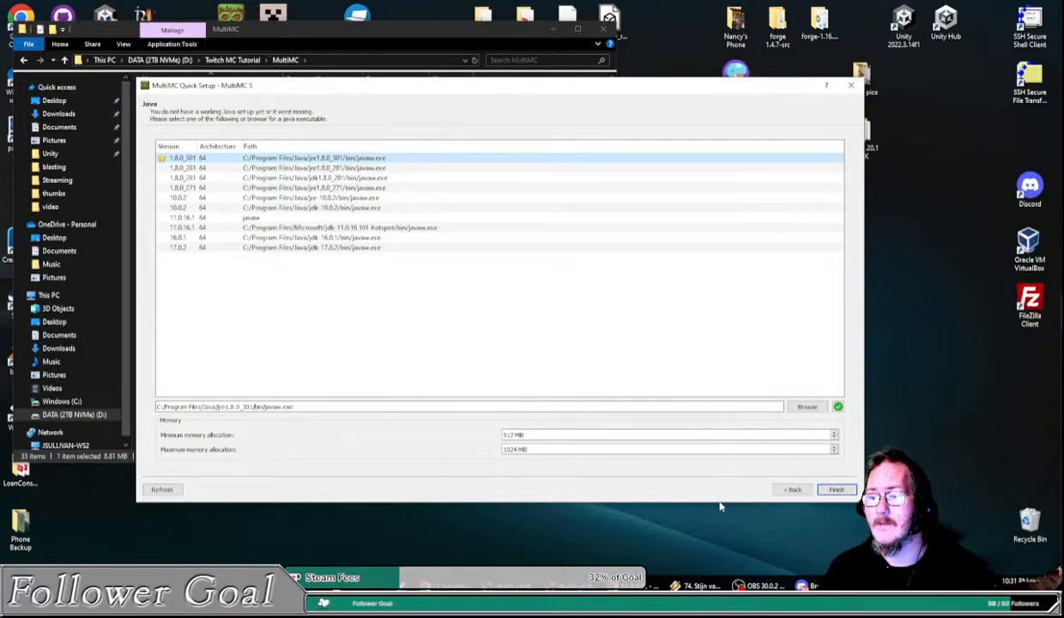
left_click_drag(723, 504, 723, 542)
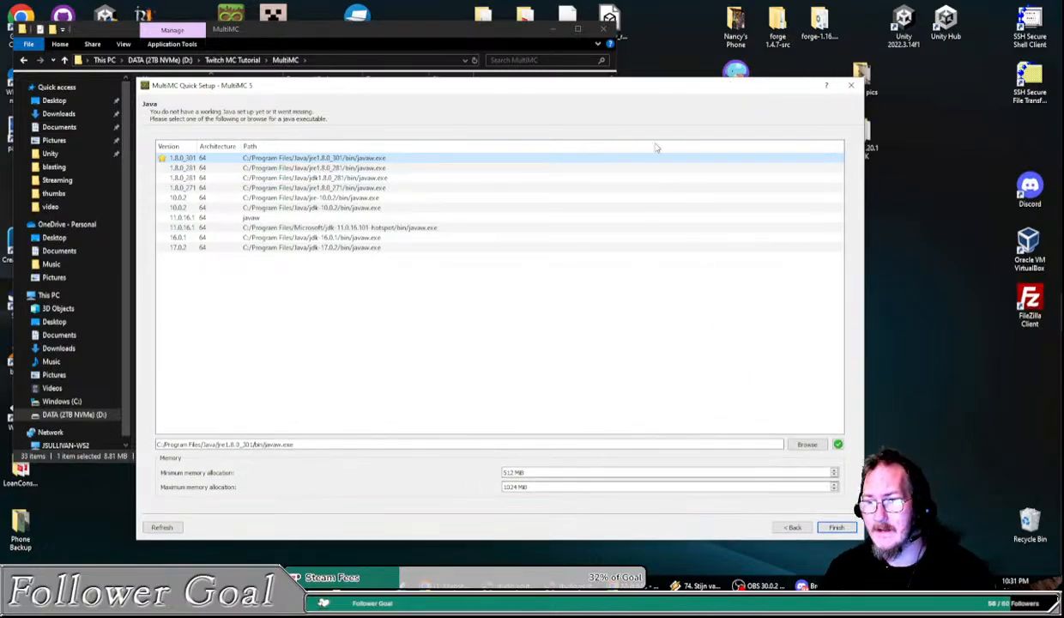
mouse_move(623, 89)
left_mouse_down()
mouse_move(630, 77)
mouse_move(626, 91)
left_mouse_up()
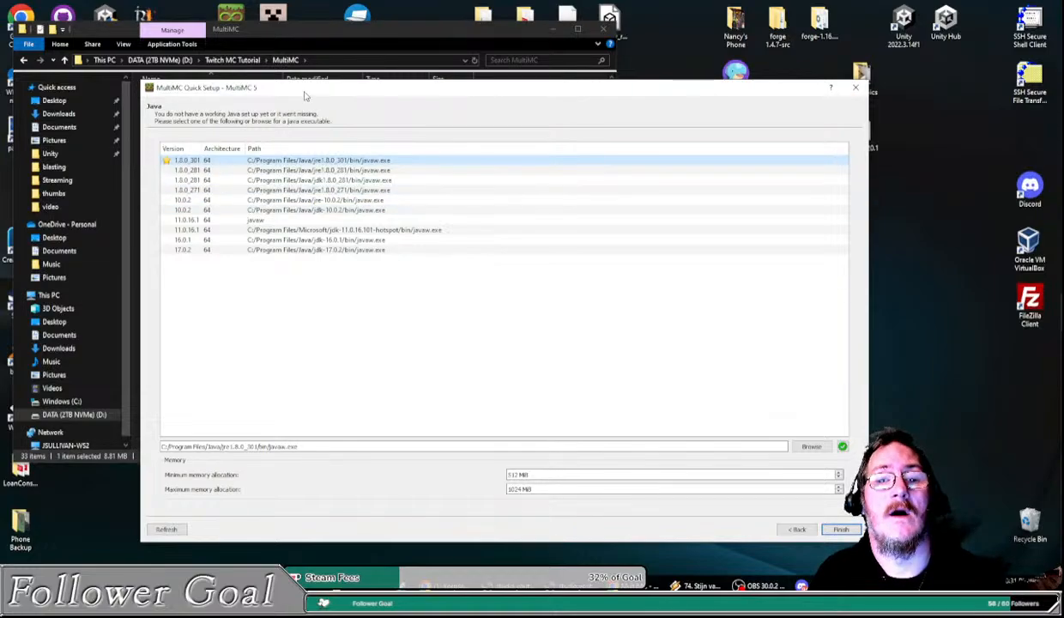
Step: Choose the Java 17.0.2 executable from jdk-17.0.2 and finish the MultiMC Quick Setup
left_click_drag(305, 95, 370, 84)
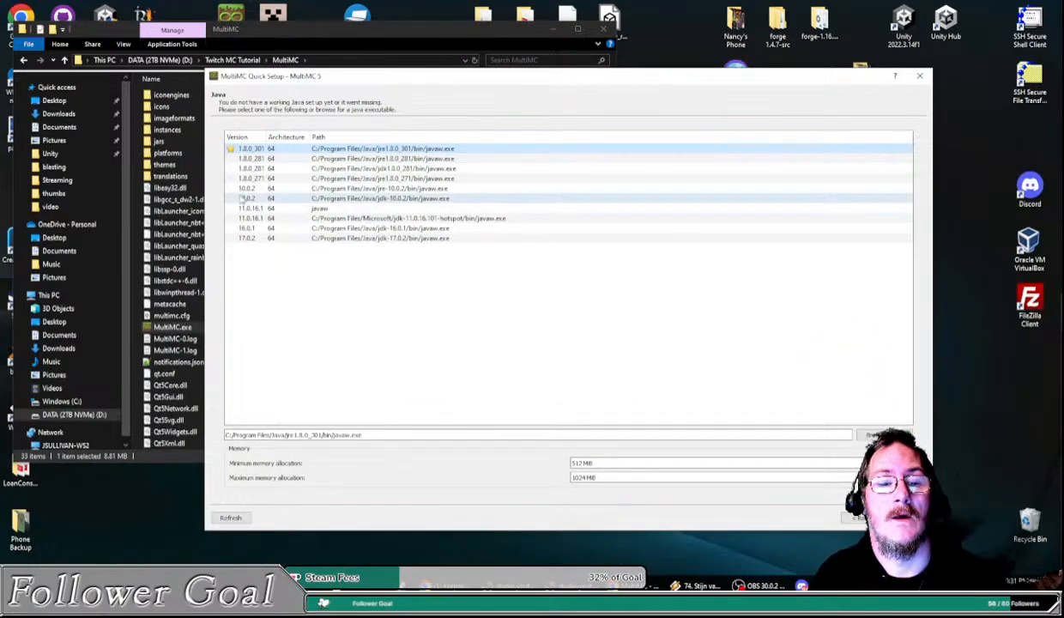
left_click(255, 241)
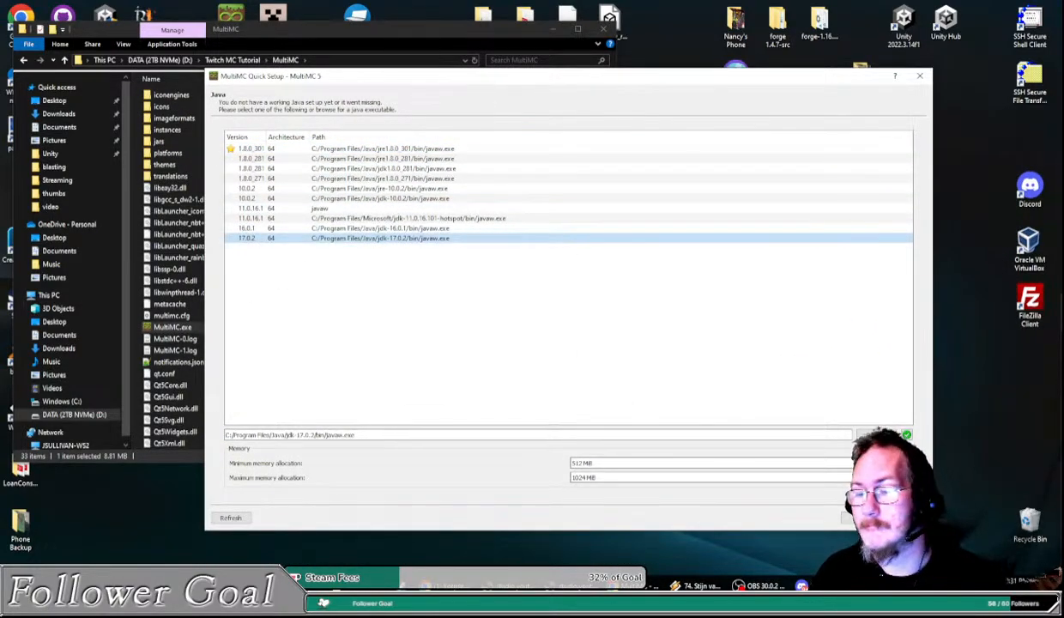
left_click(892, 517)
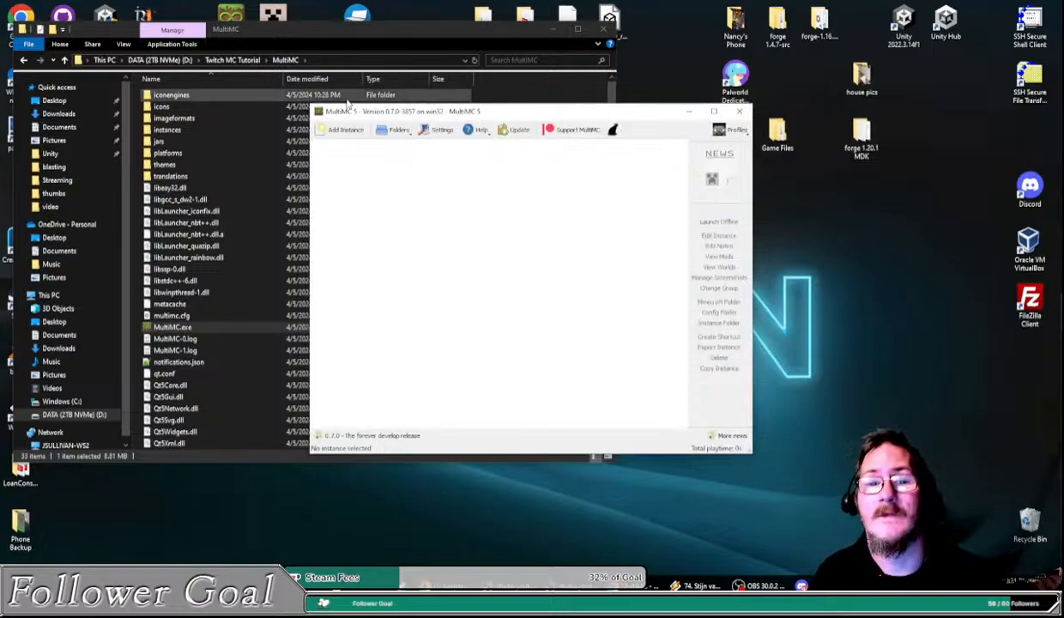
Step: Widen and reposition the MultiMC main window, and go up to the Twitch MC Tutorial folder in the file window
left_click_drag(440, 114, 390, 116)
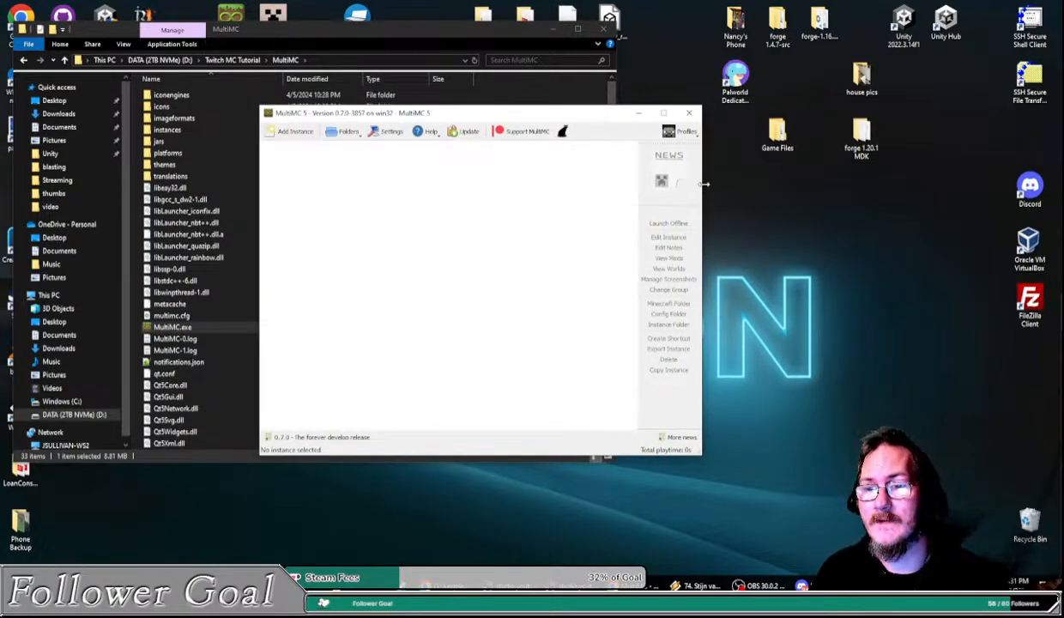
left_click_drag(703, 183, 796, 182)
left_click_drag(532, 114, 519, 149)
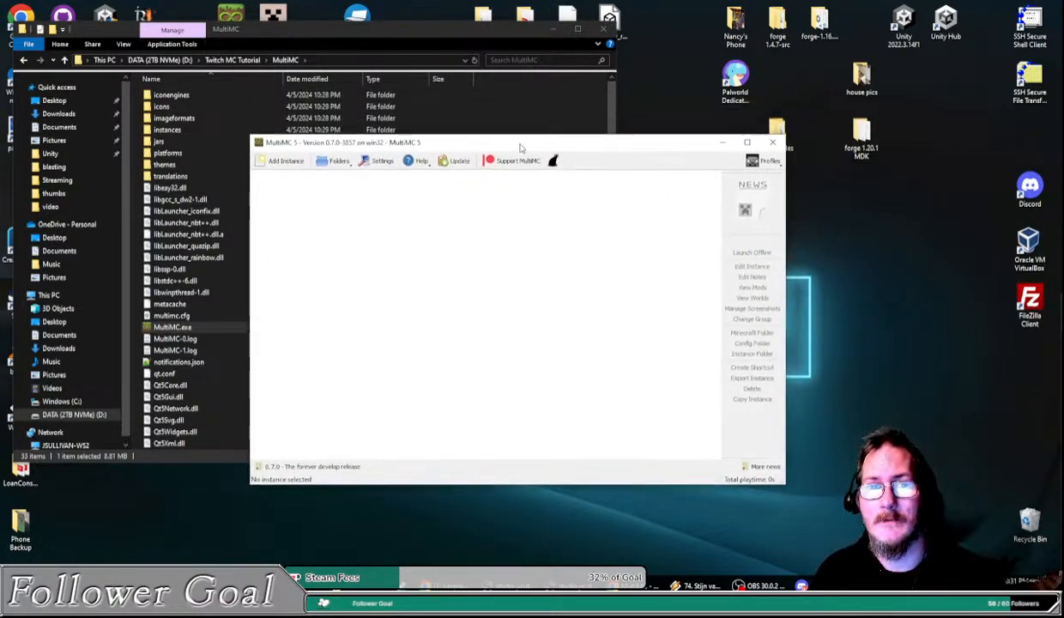
left_click(258, 60)
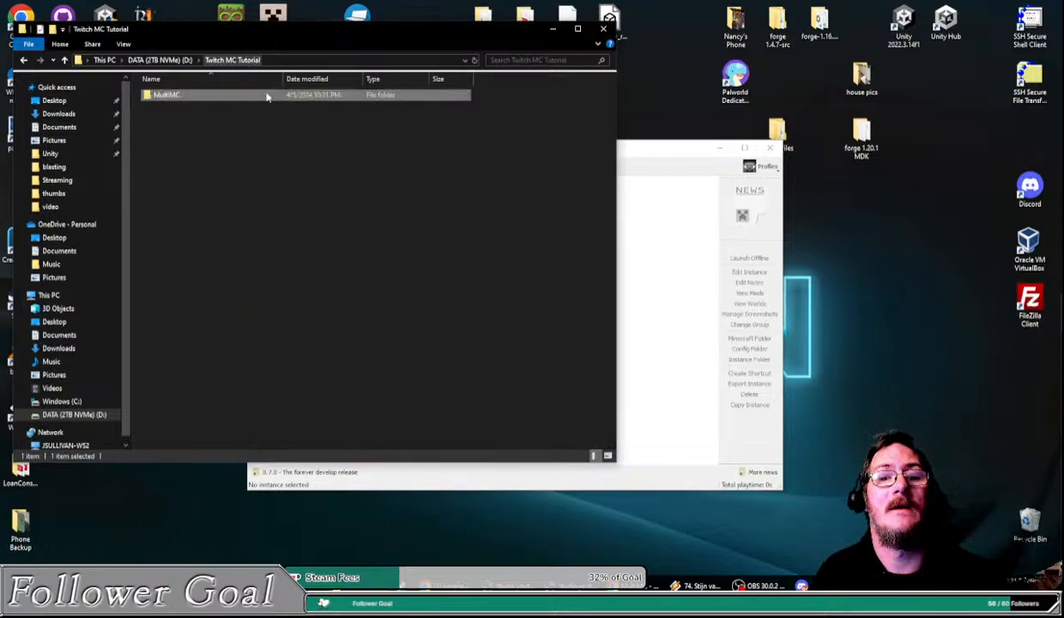
left_click(609, 176)
left_click_drag(547, 154, 565, 135)
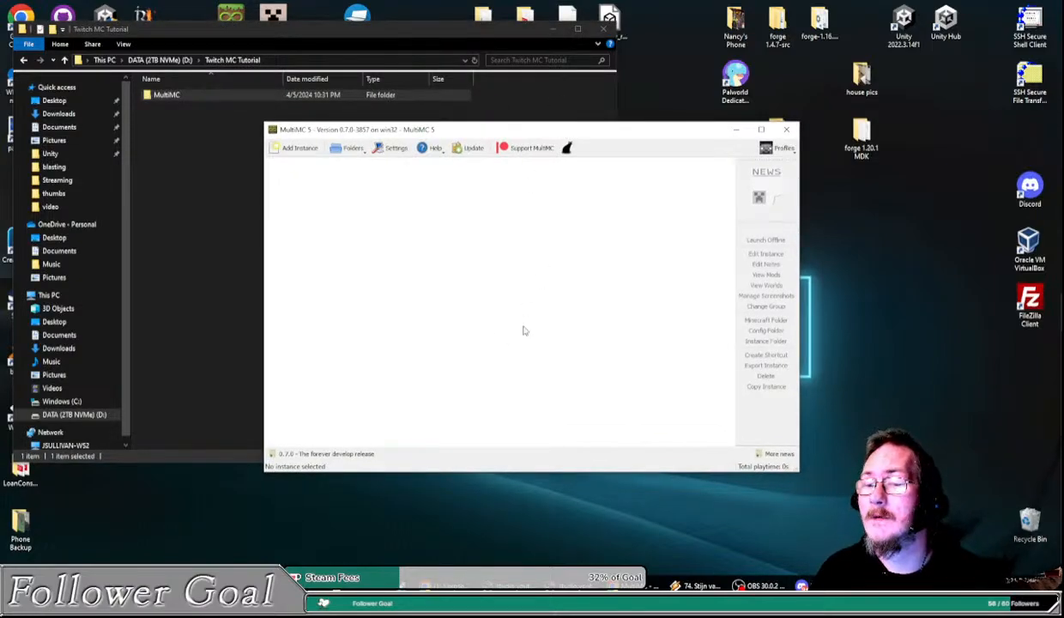
Step: Create a vanilla Minecraft 1.20.1 instance named "TW Pack 1.20.1" in the group "Twitch"
right_click(301, 188)
left_click(359, 218)
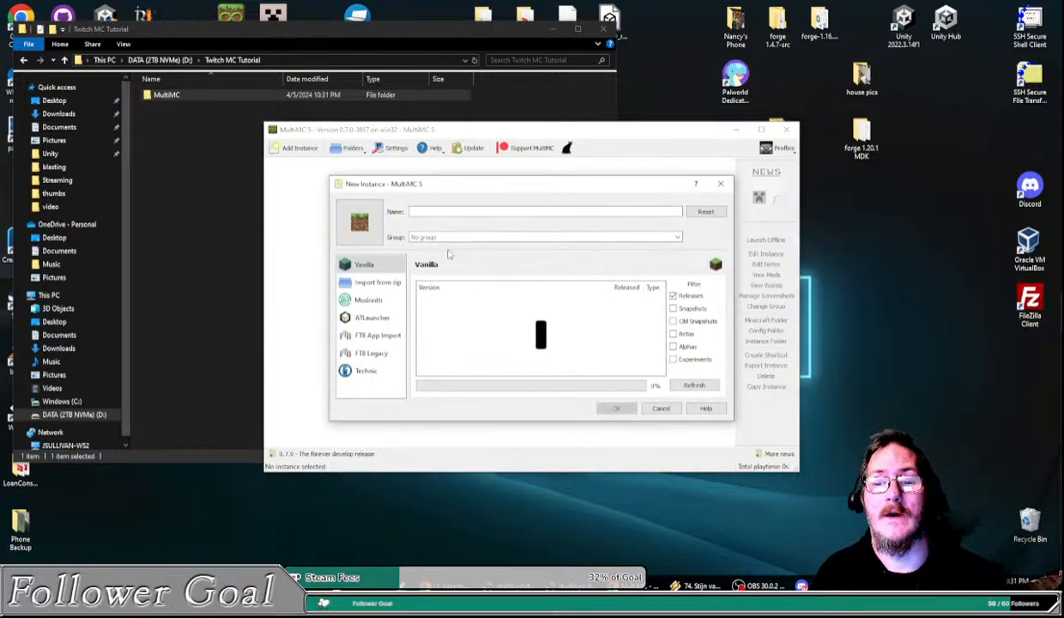
double_click(440, 211)
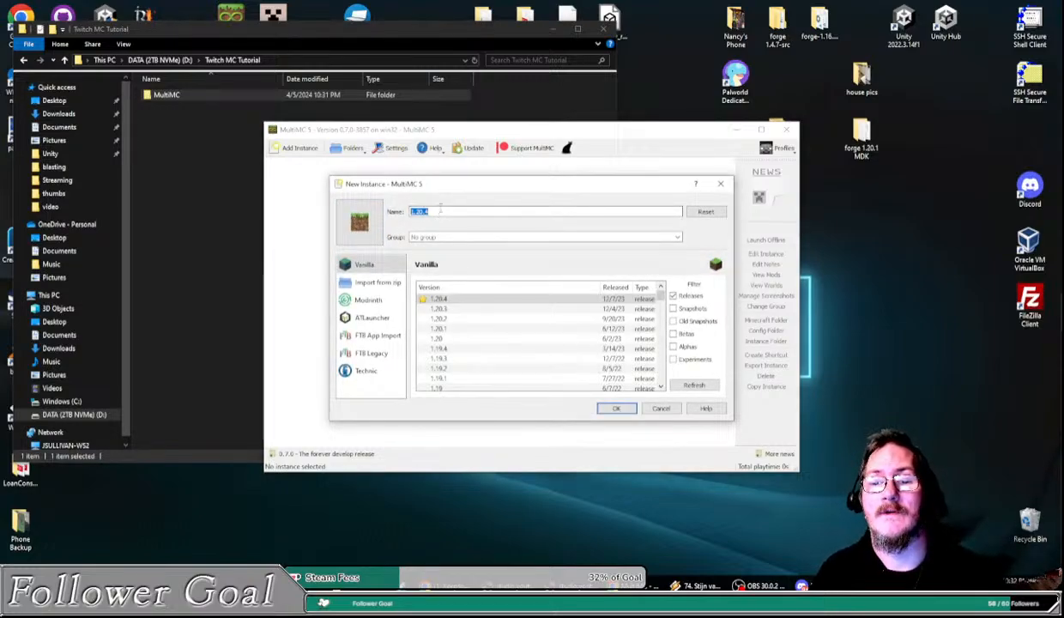
double_click(439, 211)
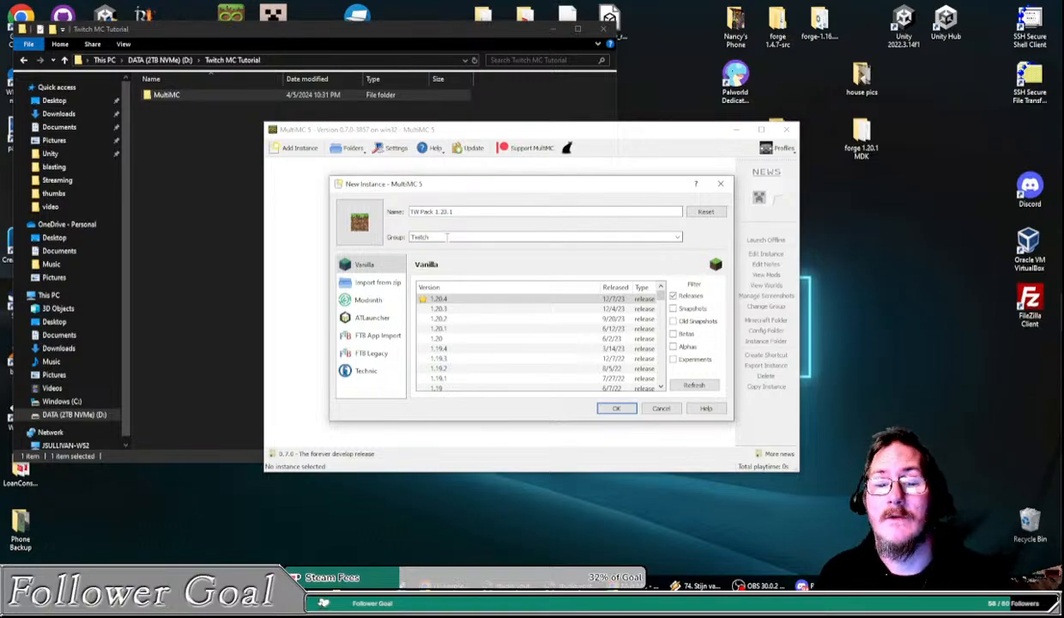
left_click(454, 329)
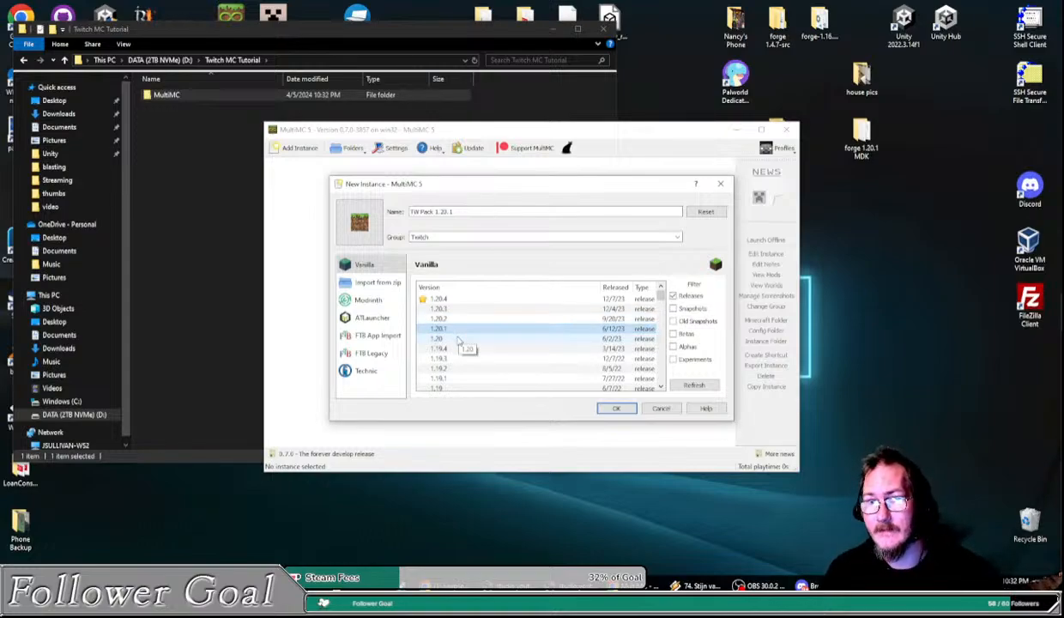
left_click(619, 409)
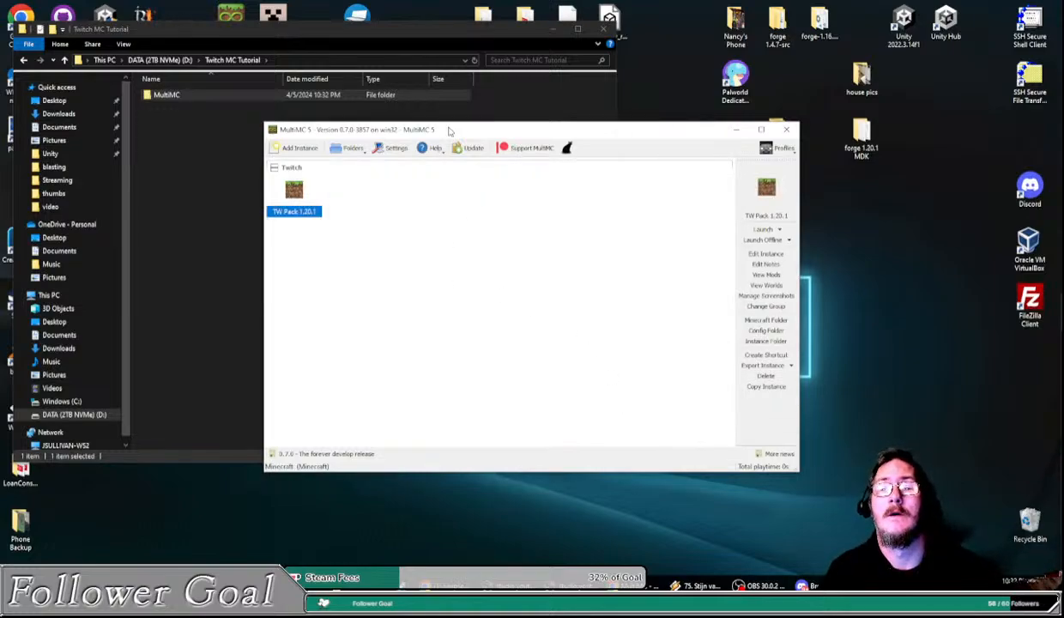
Step: Make the MultiMC main window wider and move it below the open folder's contents
left_click_drag(448, 131, 360, 161)
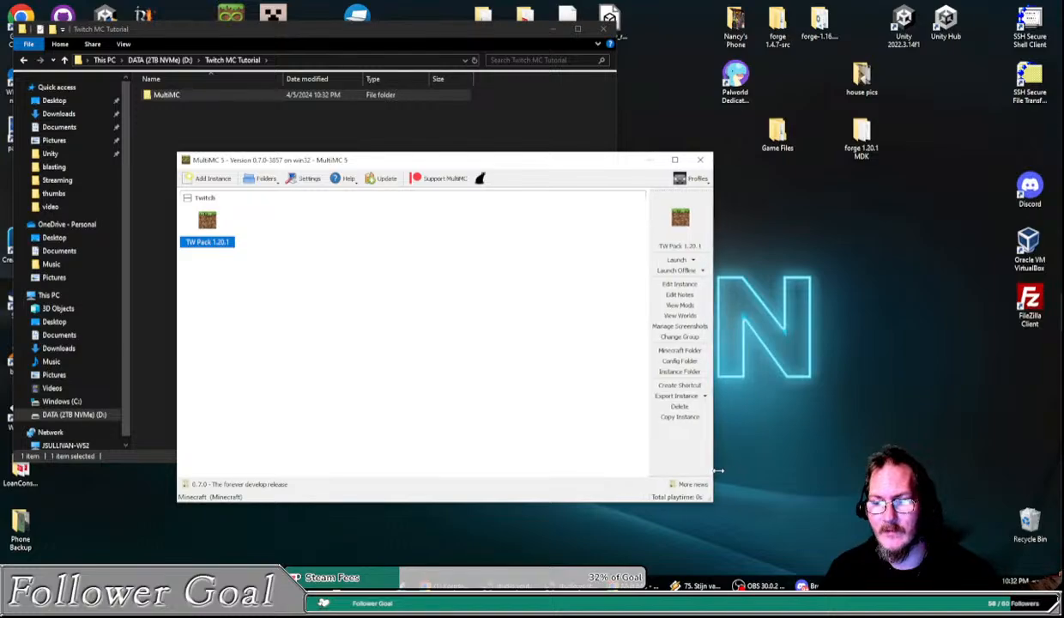
left_click_drag(715, 468, 790, 467)
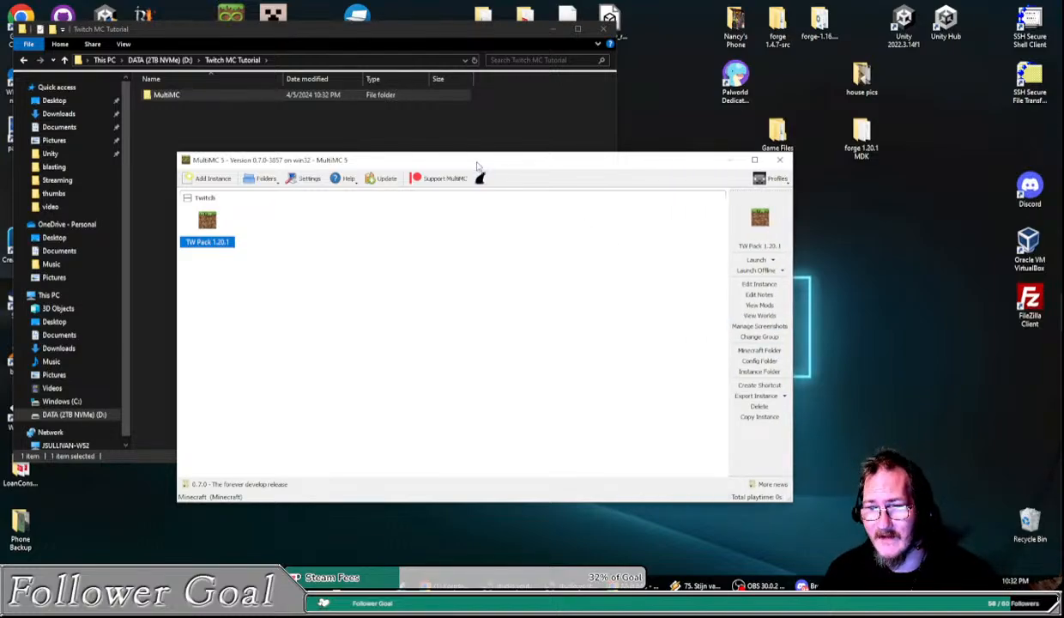
left_click_drag(478, 166, 468, 170)
left_click_drag(322, 164, 340, 167)
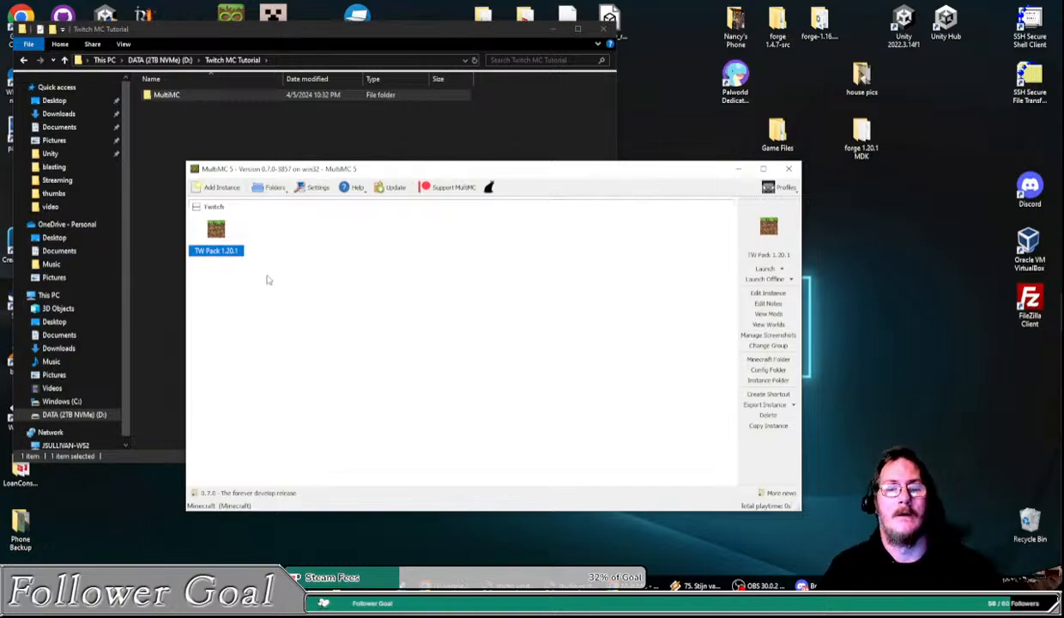
Step: Edit the TW Pack 1.20.1 instance to install NeoForge 47.1.104, and close its console window
right_click(215, 231)
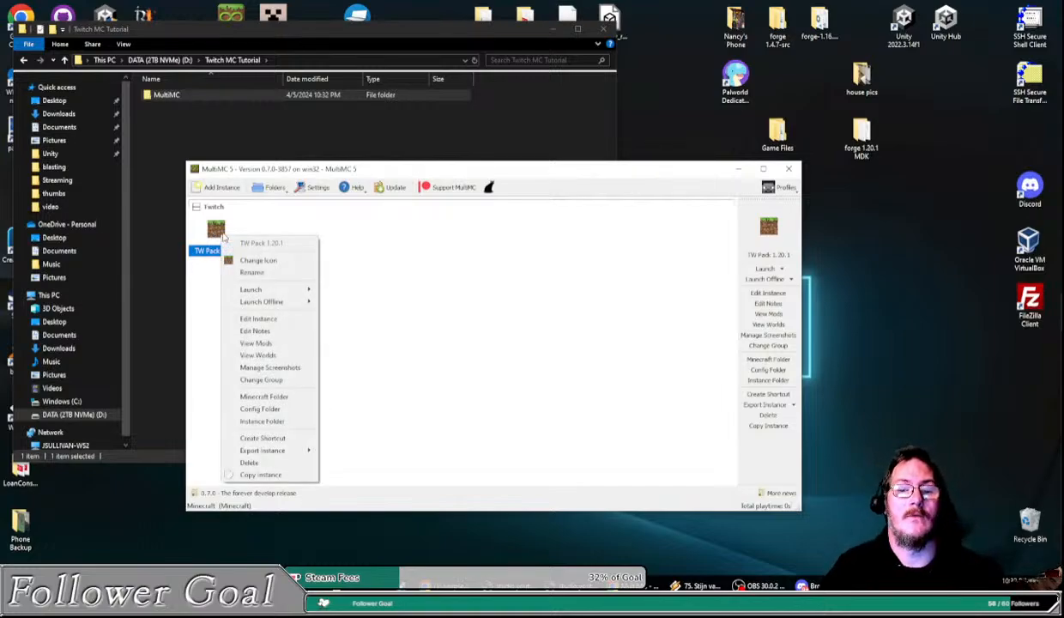
left_click(271, 318)
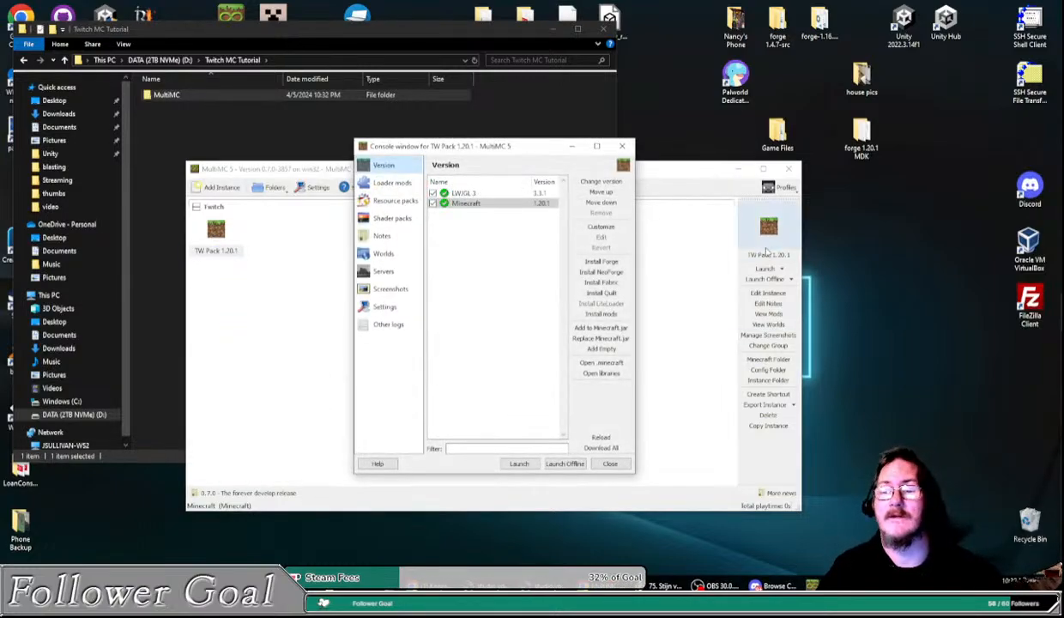
left_click(607, 273)
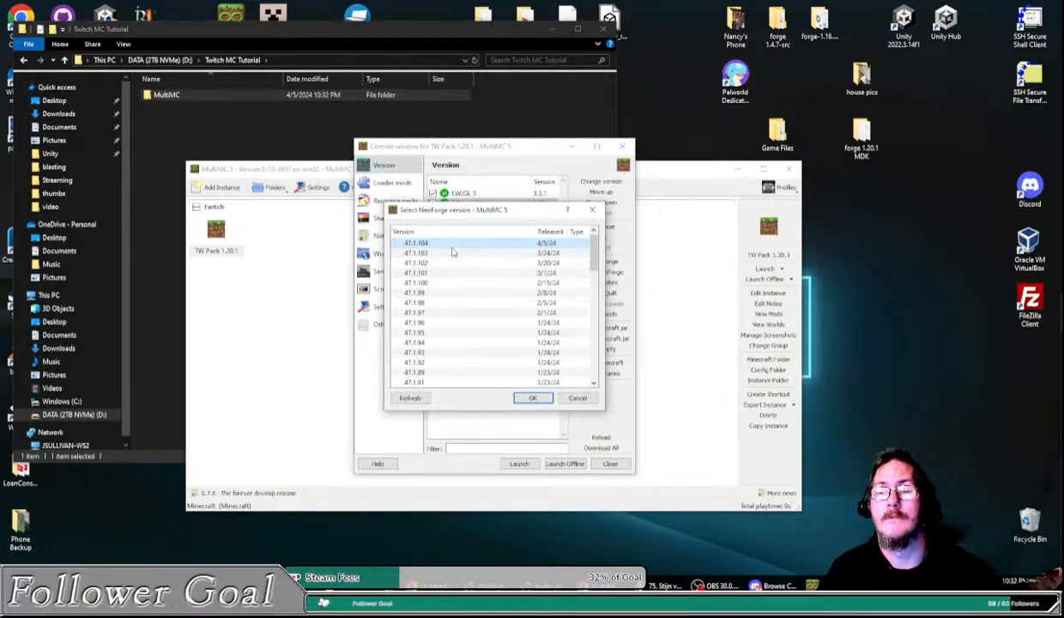
scroll(463, 278, "down", 12)
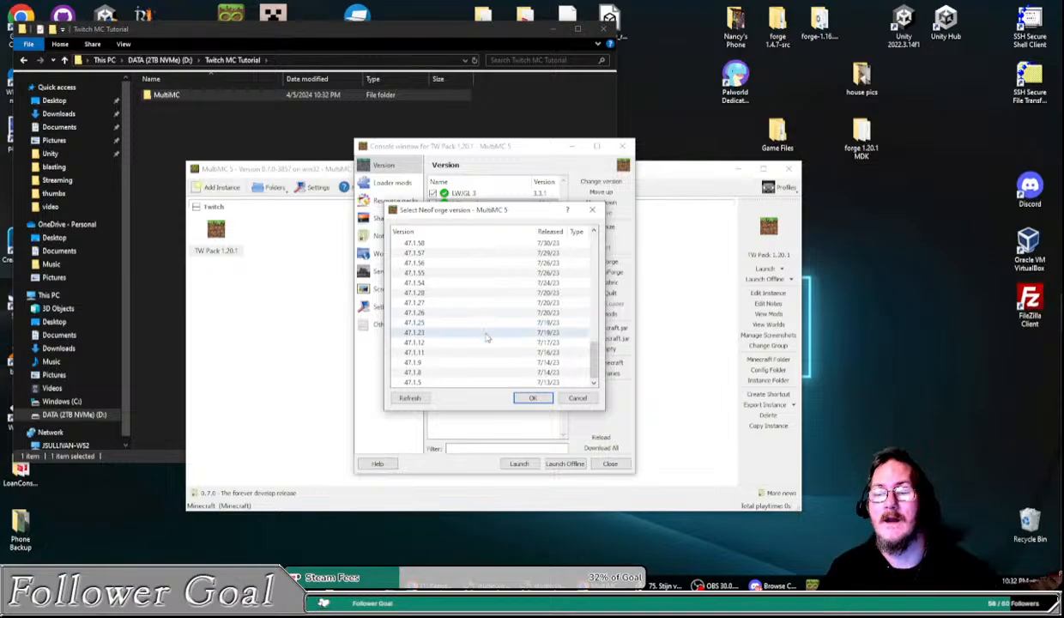
left_click_drag(593, 356, 605, 247)
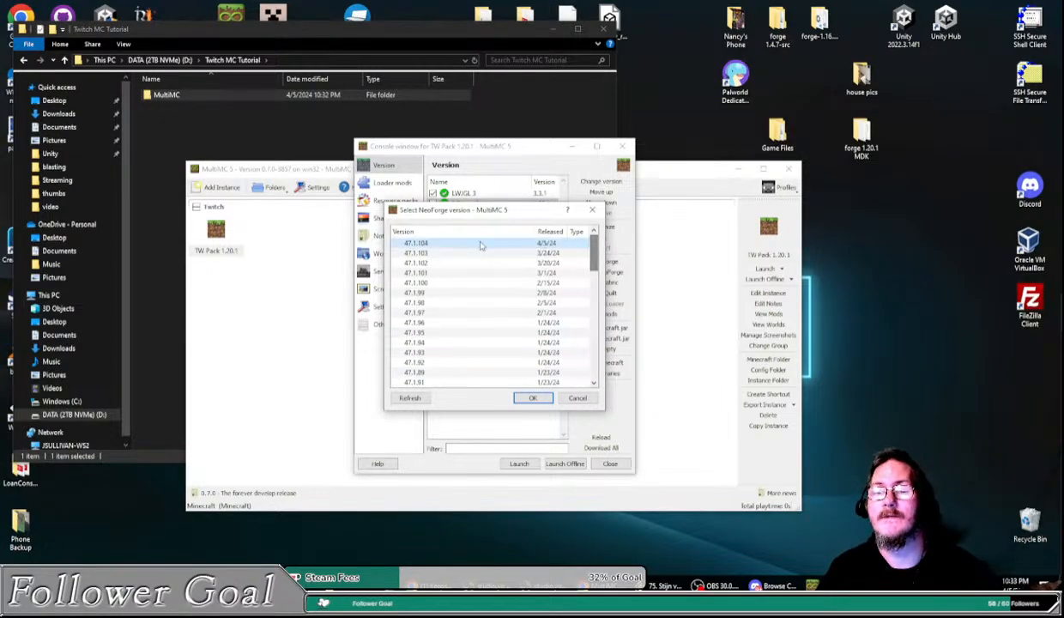
left_click(532, 399)
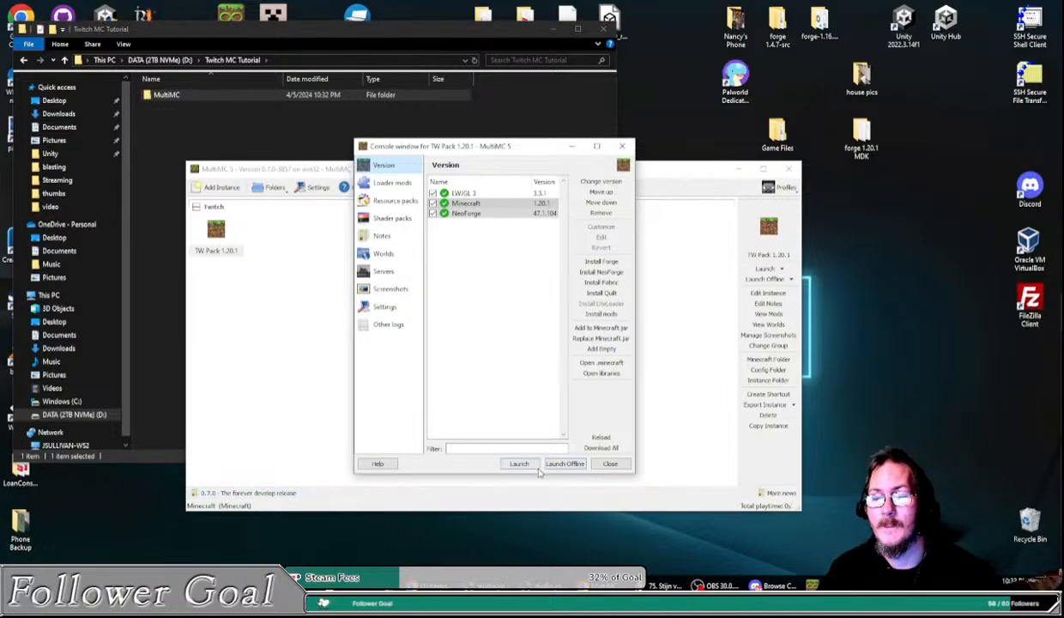
left_click(610, 463)
Step: Try launching TW Pack 1.20.1 and open the account manager to add a Microsoft account, keeping the sign-in off the recorded screen
double_click(216, 227)
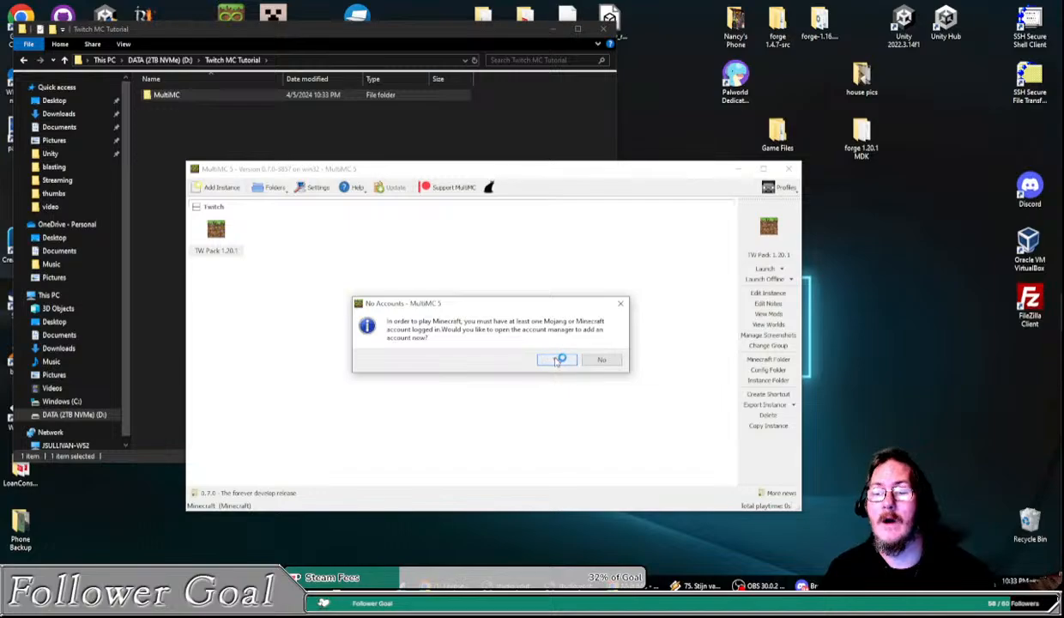
left_click(557, 359)
left_click_drag(498, 142, 1063, 148)
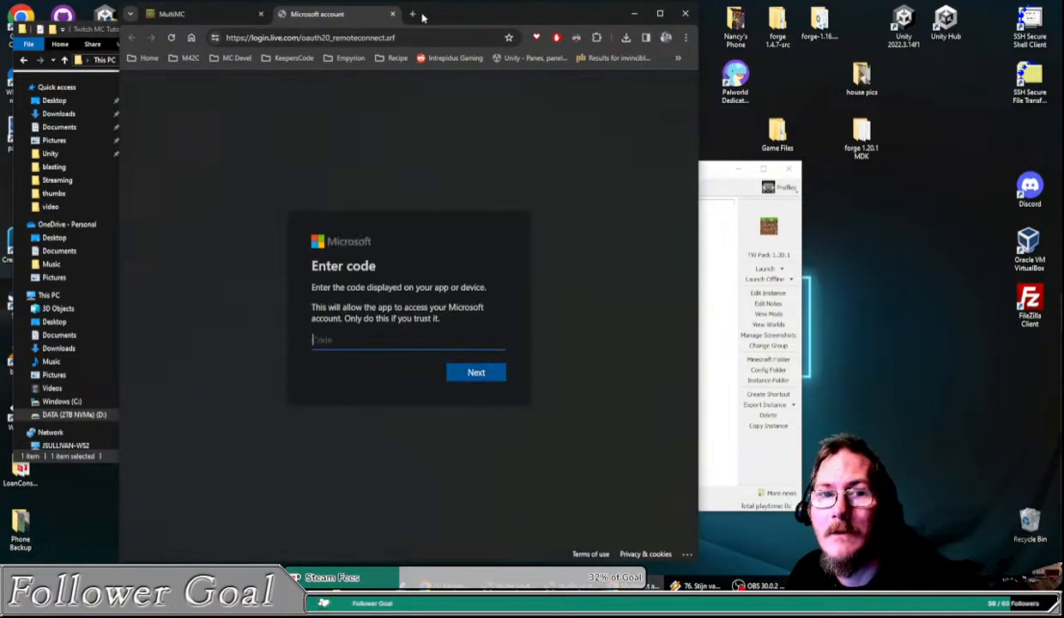
left_click(633, 12)
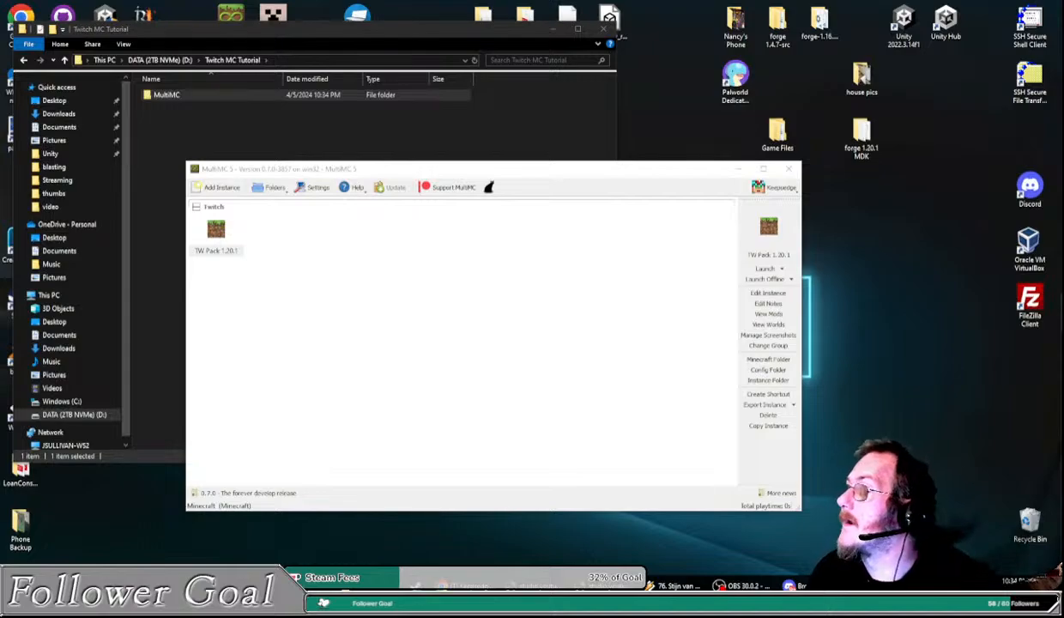
Step: Bring the Settings window back into view and widen it to show all columns of the accounts list
left_click_drag(1062, 93, 472, 94)
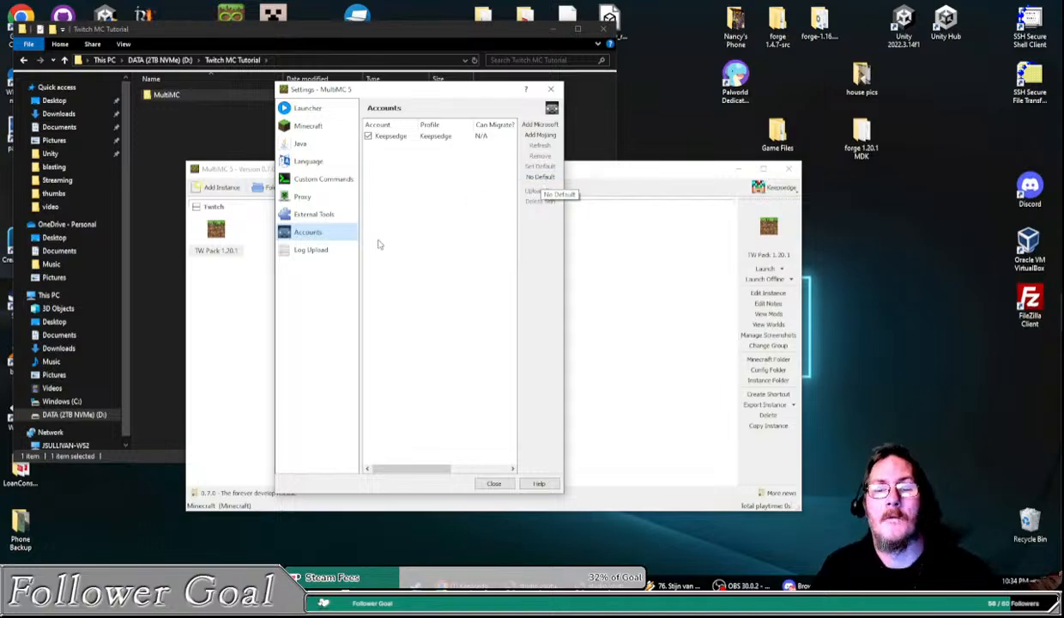
left_click_drag(426, 89, 457, 93)
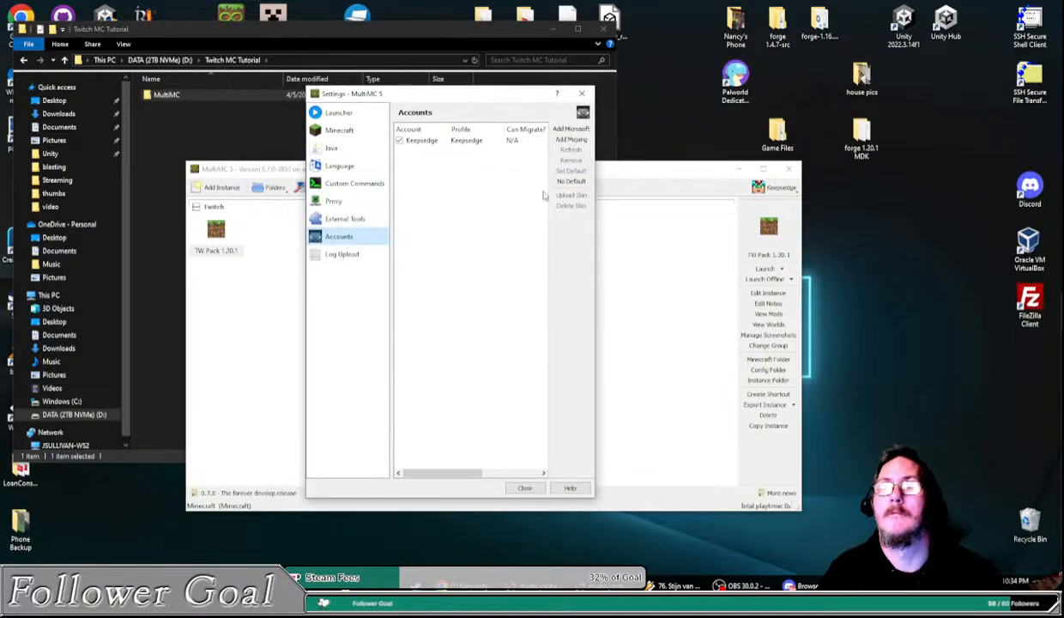
left_click_drag(592, 206, 721, 206)
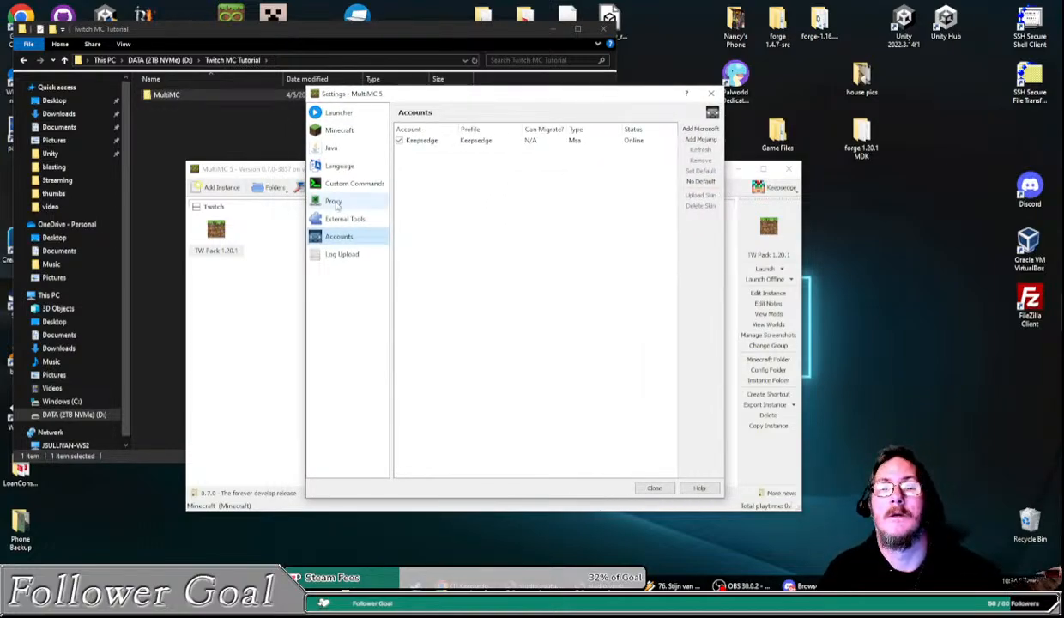
left_click_drag(429, 101, 388, 111)
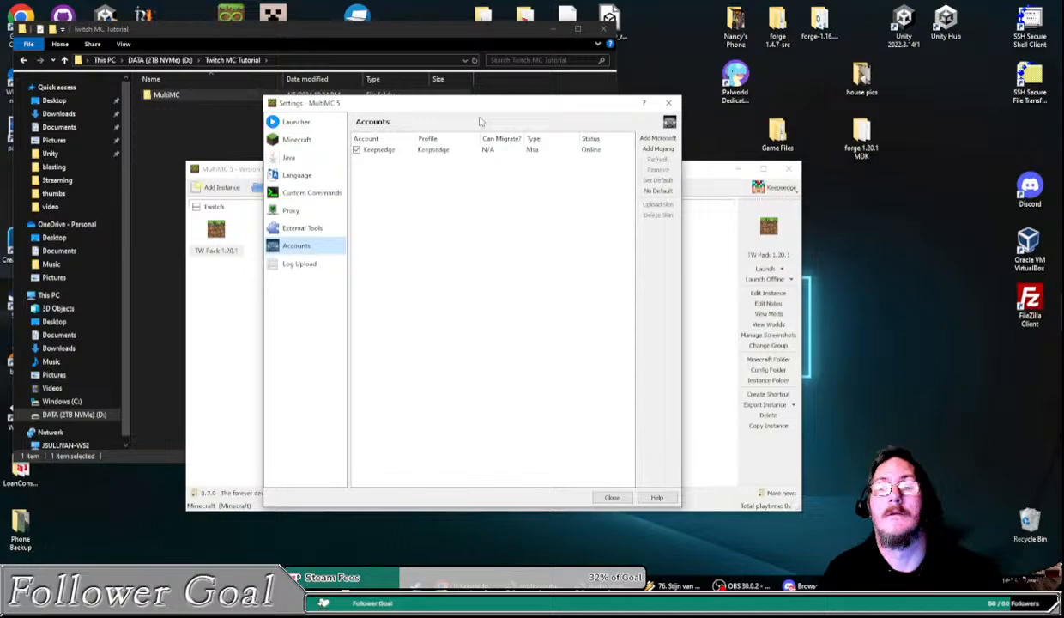
Step: Close the account settings and launch the TW Pack 1.20.1 instance
left_click(669, 93)
double_click(216, 229)
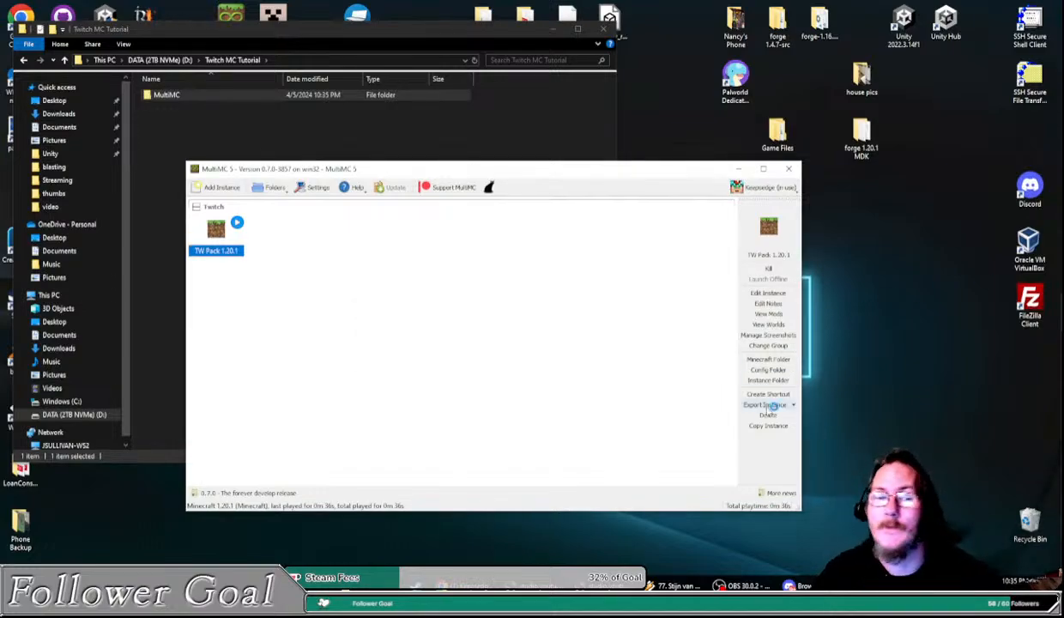
Step: Reposition the MultiMC window while the game loads, and continue past Minecraft's welcome screen with the narrator off
left_click_drag(403, 170, 352, 164)
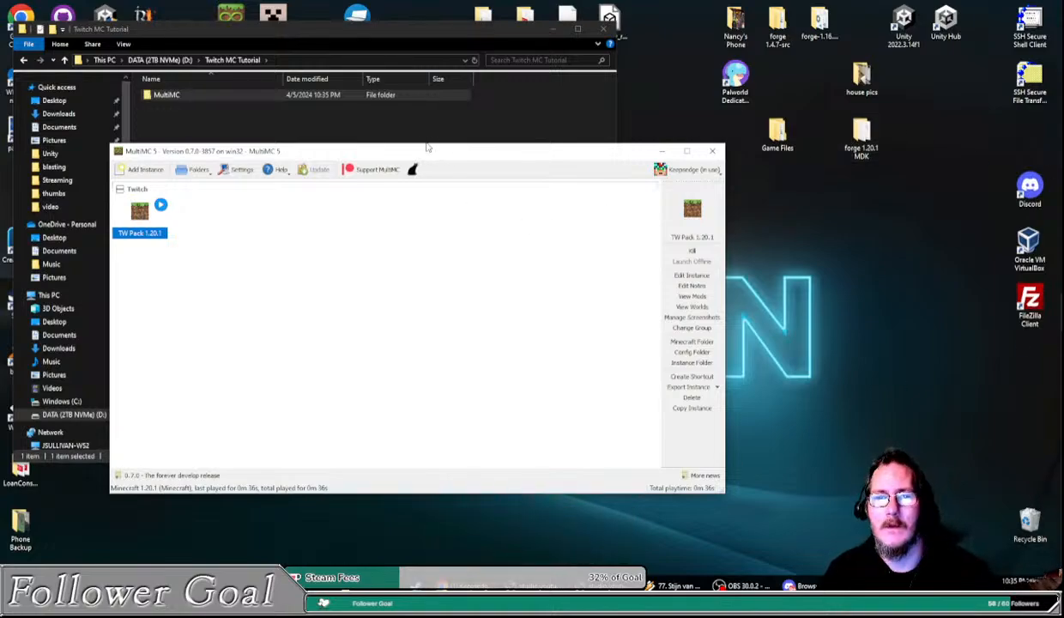
mouse_move(424, 156)
left_mouse_down()
mouse_move(408, 147)
mouse_move(428, 152)
left_mouse_up()
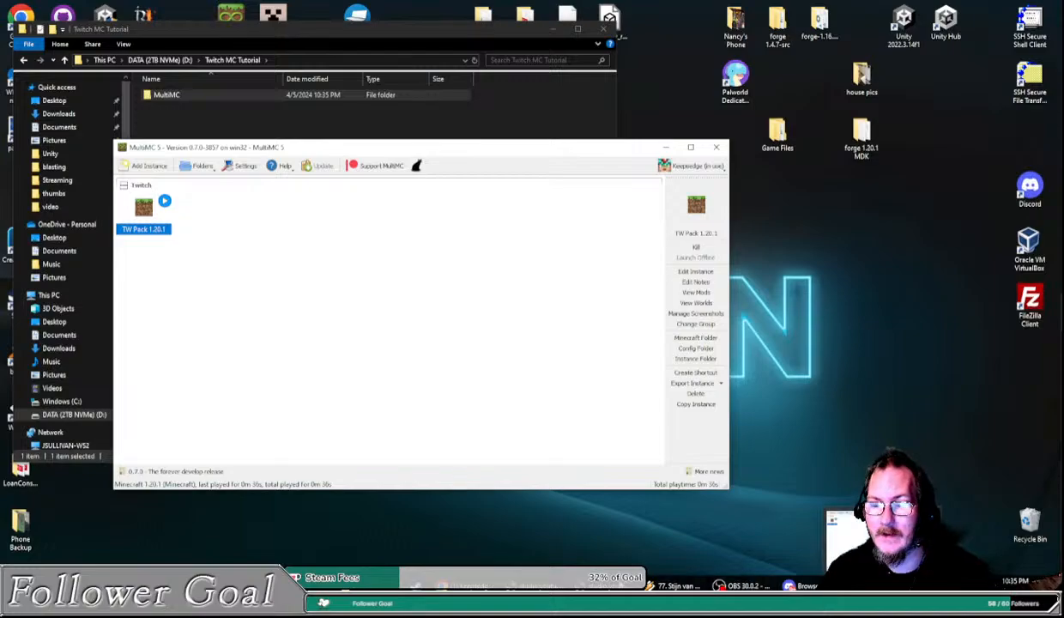
mouse_move(740, 585)
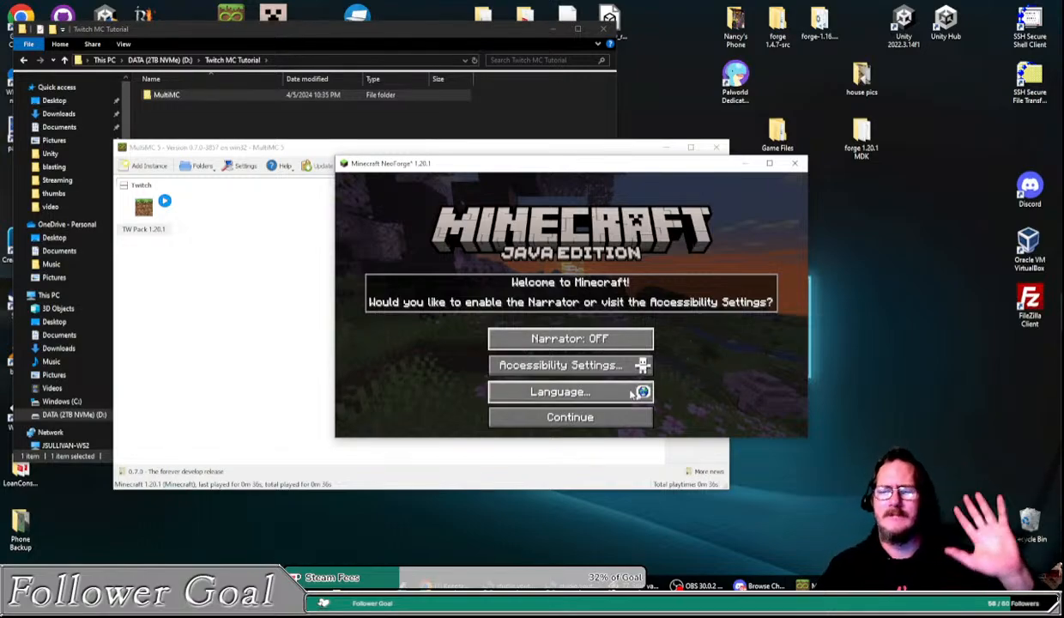
left_click(614, 417)
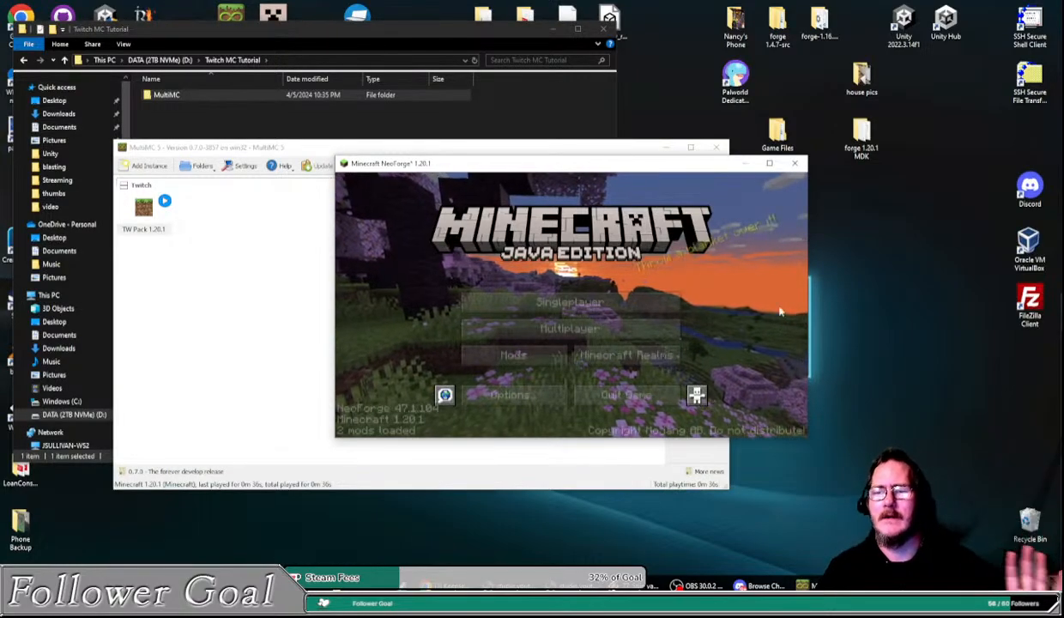
Step: Move and enlarge the Minecraft NeoForge 1.20.1 window to show its title screen, and close the game
left_click_drag(604, 165, 525, 111)
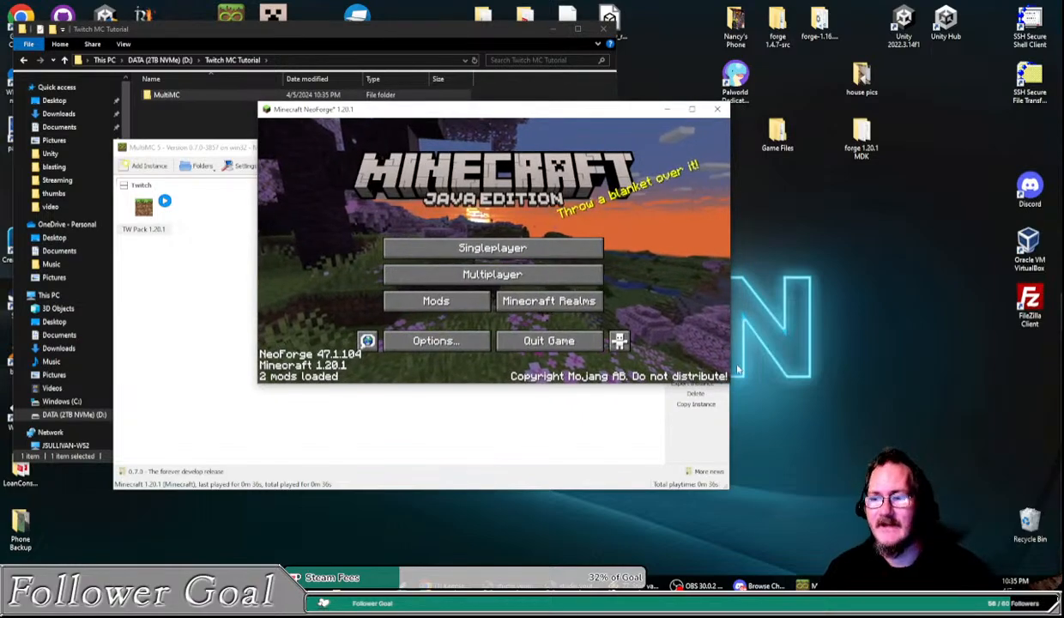
left_click_drag(731, 385, 886, 539)
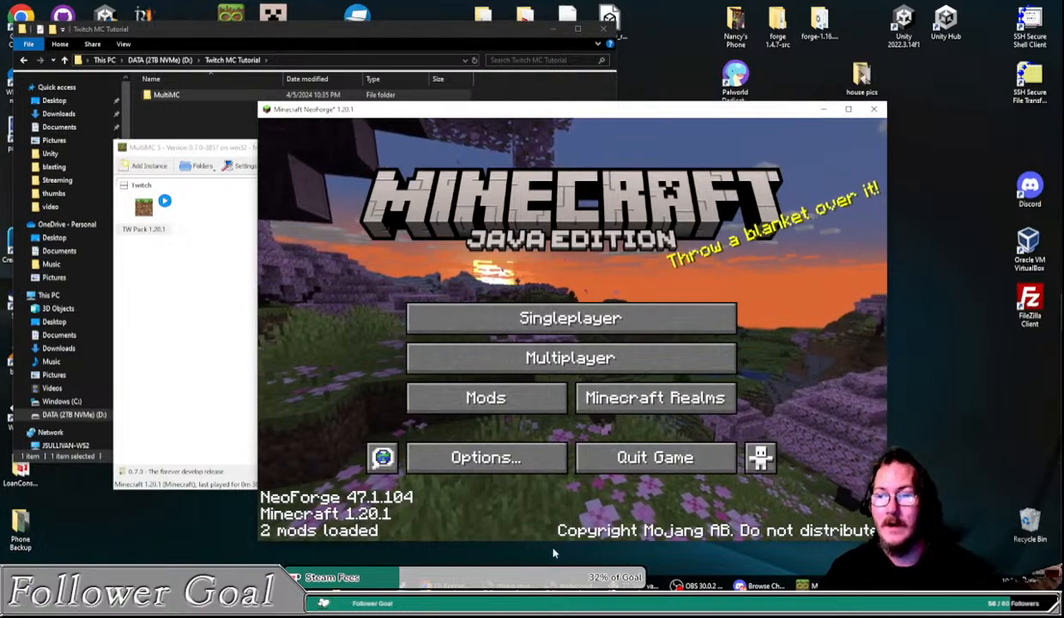
left_click_drag(576, 109, 554, 105)
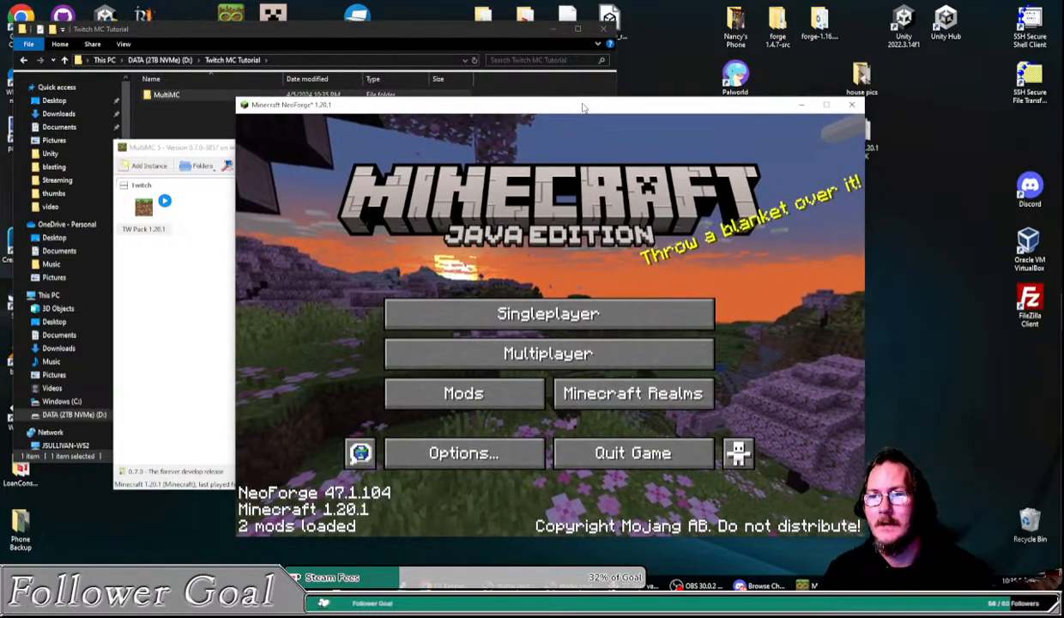
left_click(851, 105)
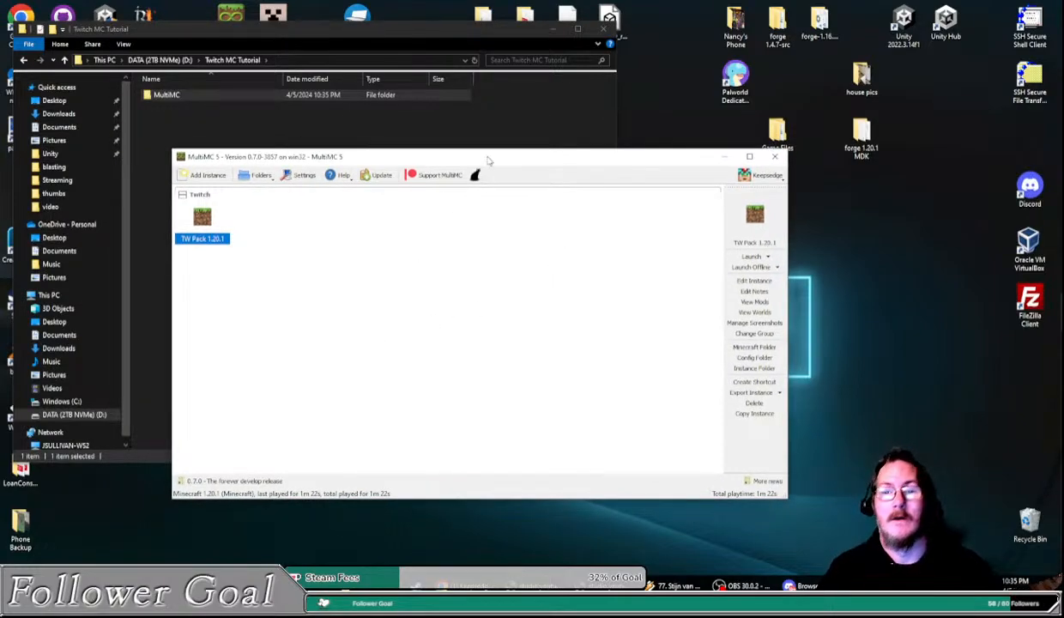
Step: Open the Minecraft folder of the TW Pack 1.20.1 instance and go into its mods folder
left_click_drag(505, 160, 597, 136)
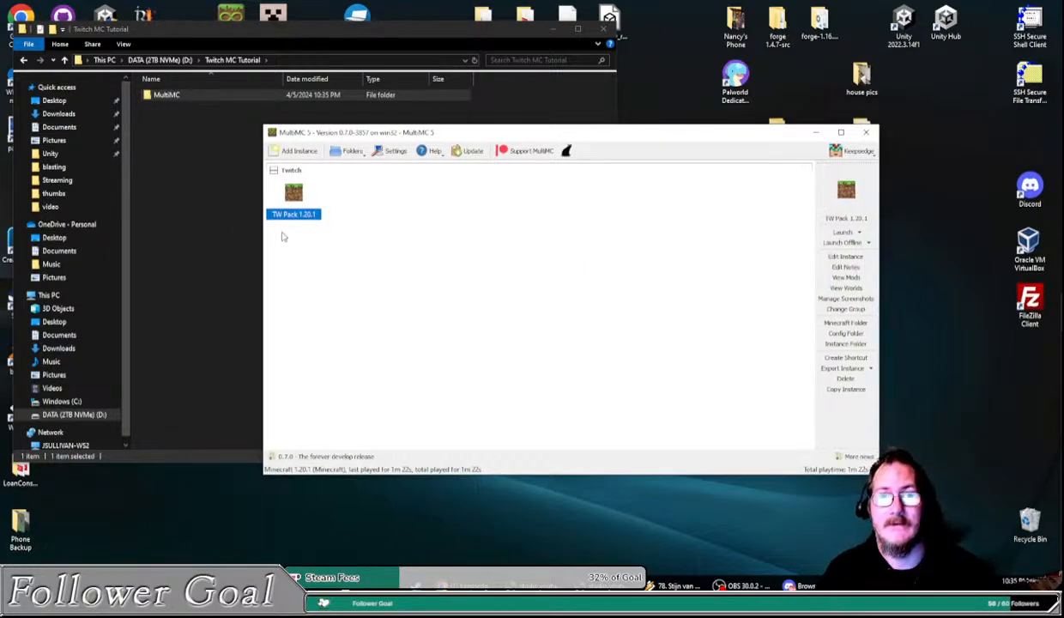
right_click(300, 206)
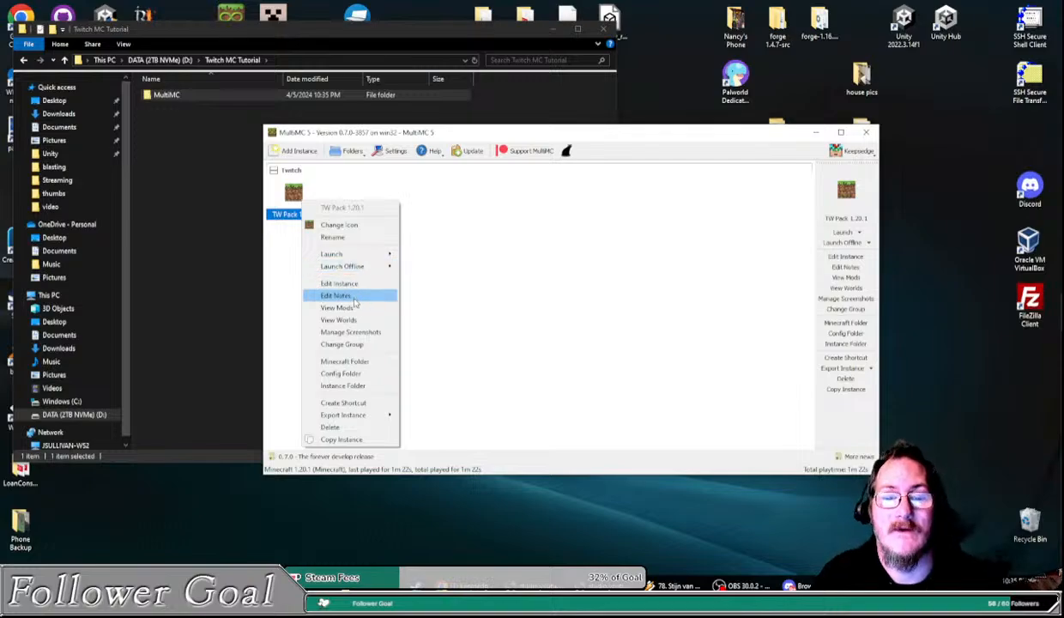
left_click(367, 362)
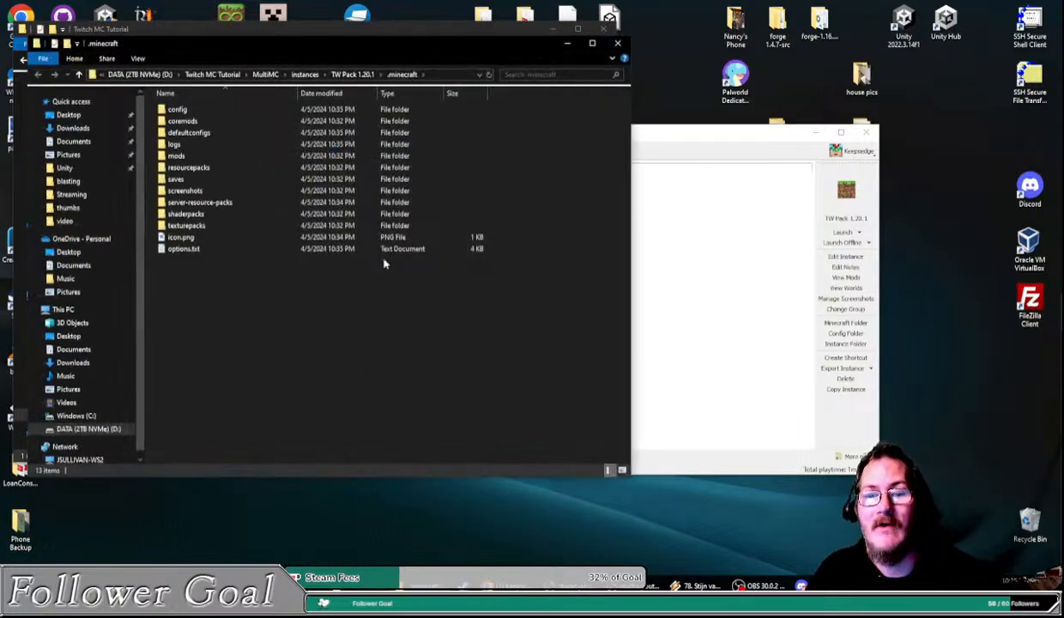
left_click_drag(281, 44, 401, 159)
double_click(407, 198)
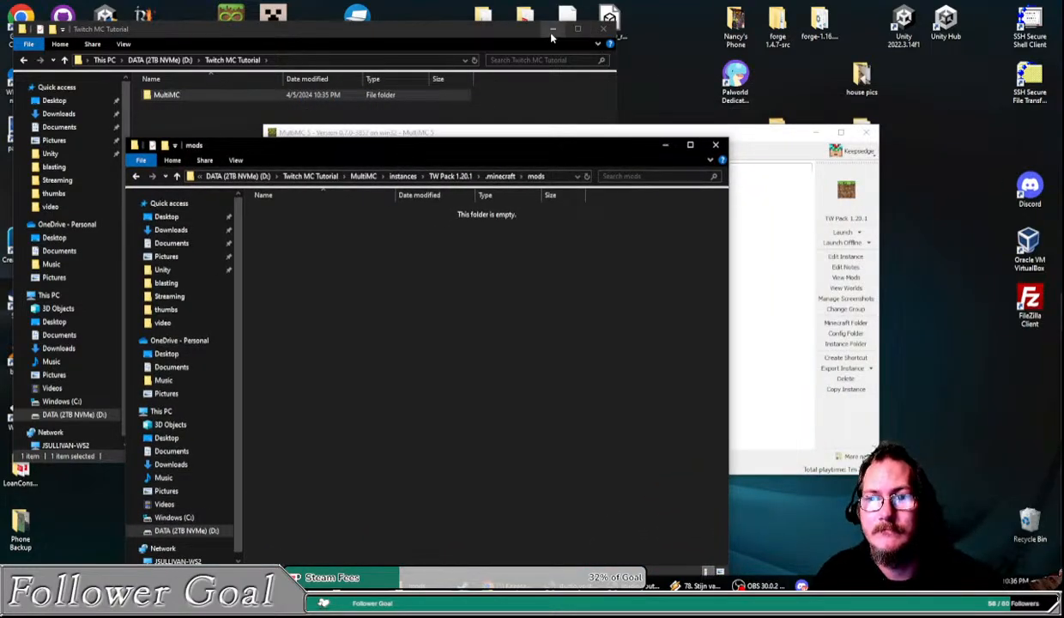
Step: Minimize the Twitch MC Tutorial folder and MultiMC windows, leaving the mods folder window in the desktop's upper corner
left_click(551, 31)
left_click_drag(490, 150, 373, 19)
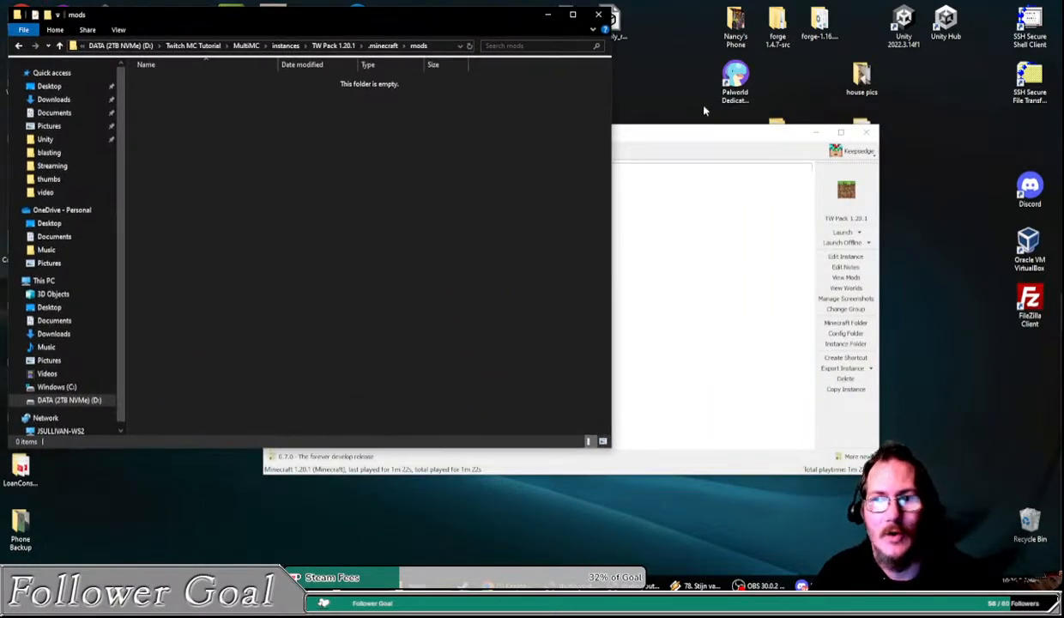
left_click(815, 132)
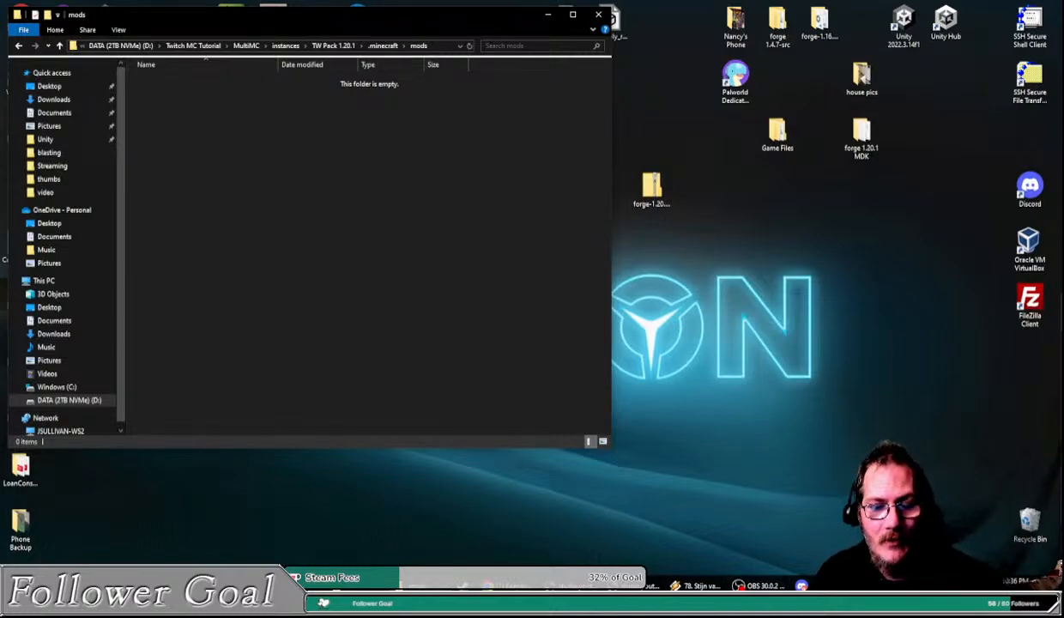
Step: Switch to a new Google Chrome window, place CurseForge's Minecraft page beside the mods folder, and browse the Mods category
right_click(498, 583)
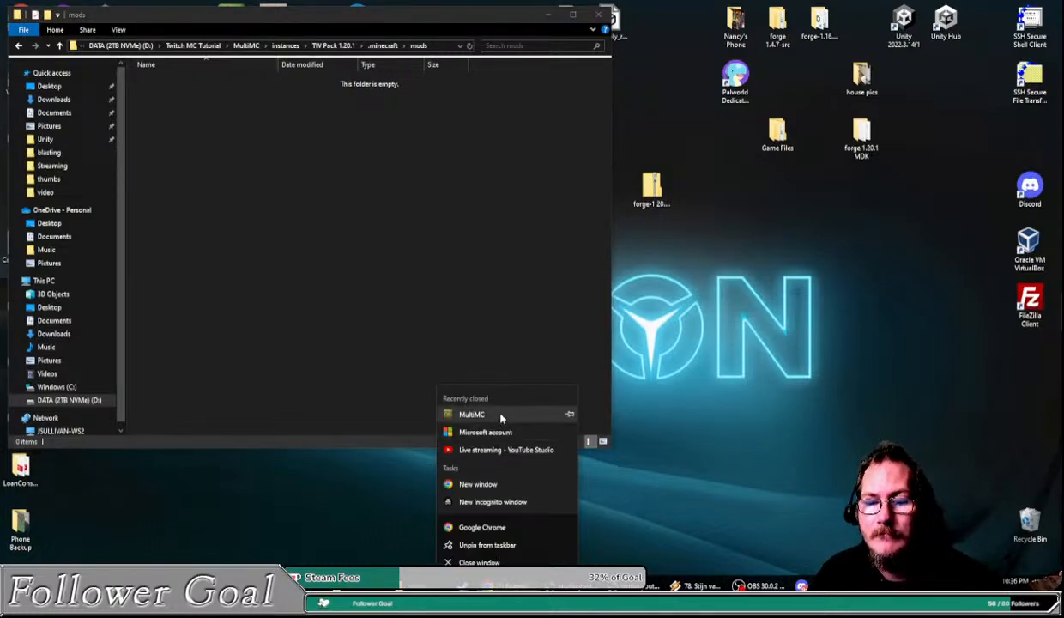
left_click(487, 527)
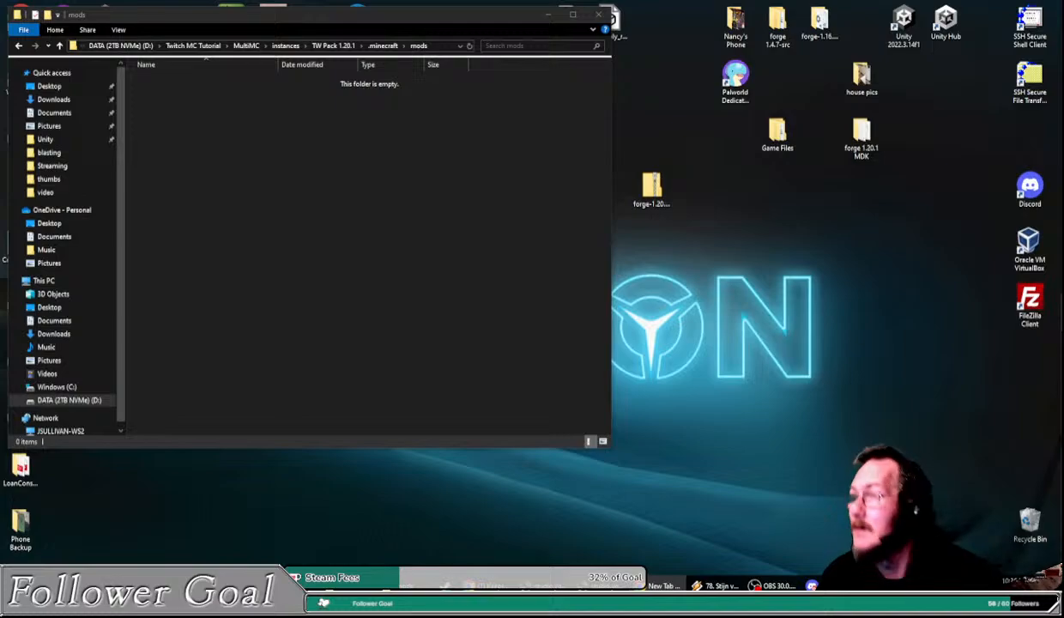
left_click_drag(740, 7, 490, 29)
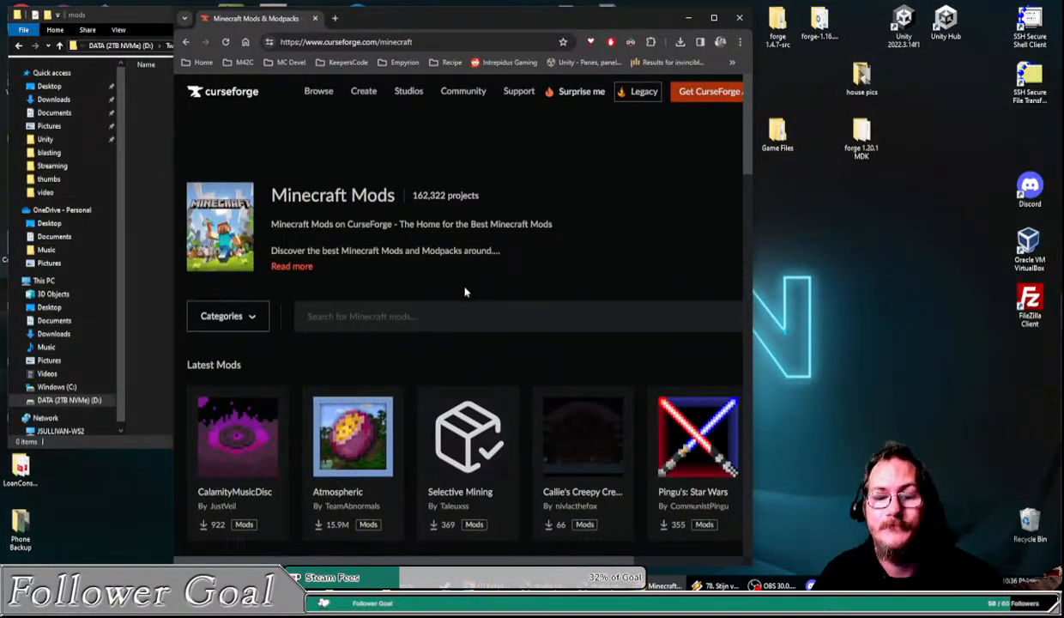
left_click(246, 319)
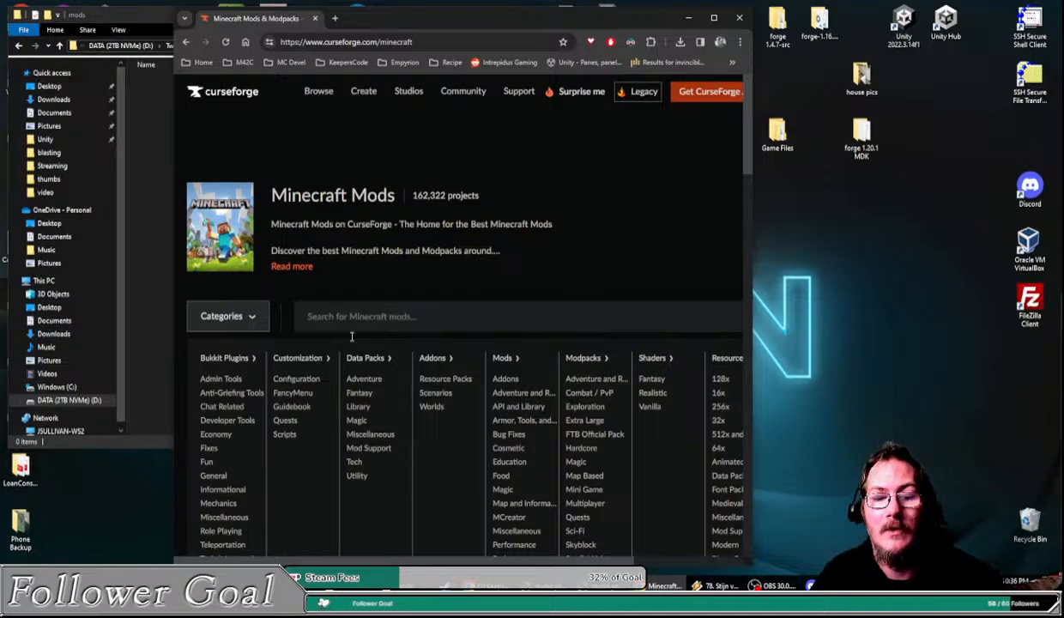
left_click(502, 358)
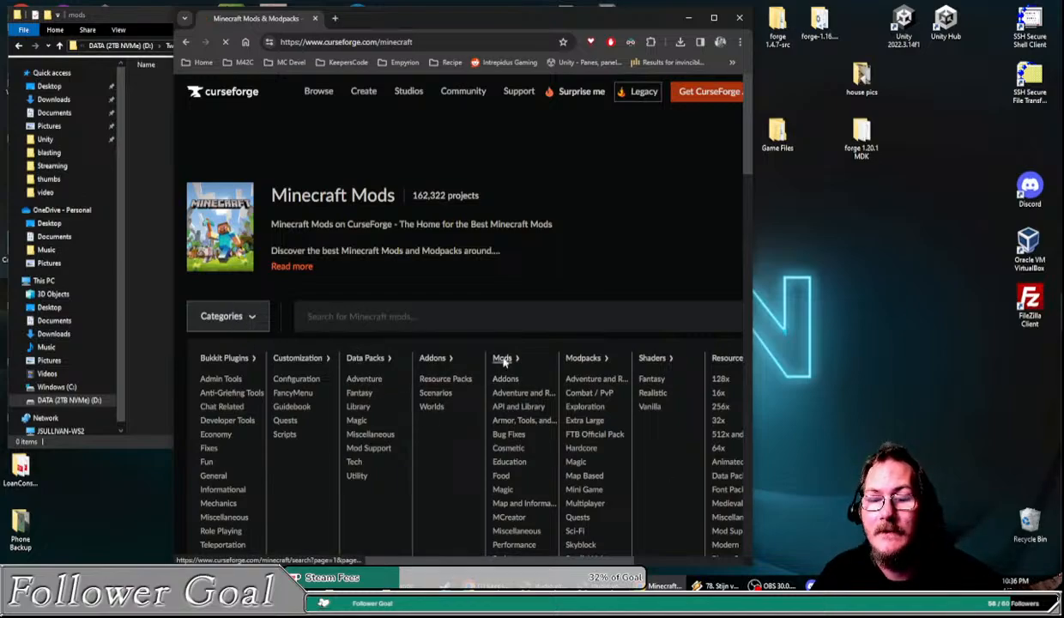
left_click(510, 221)
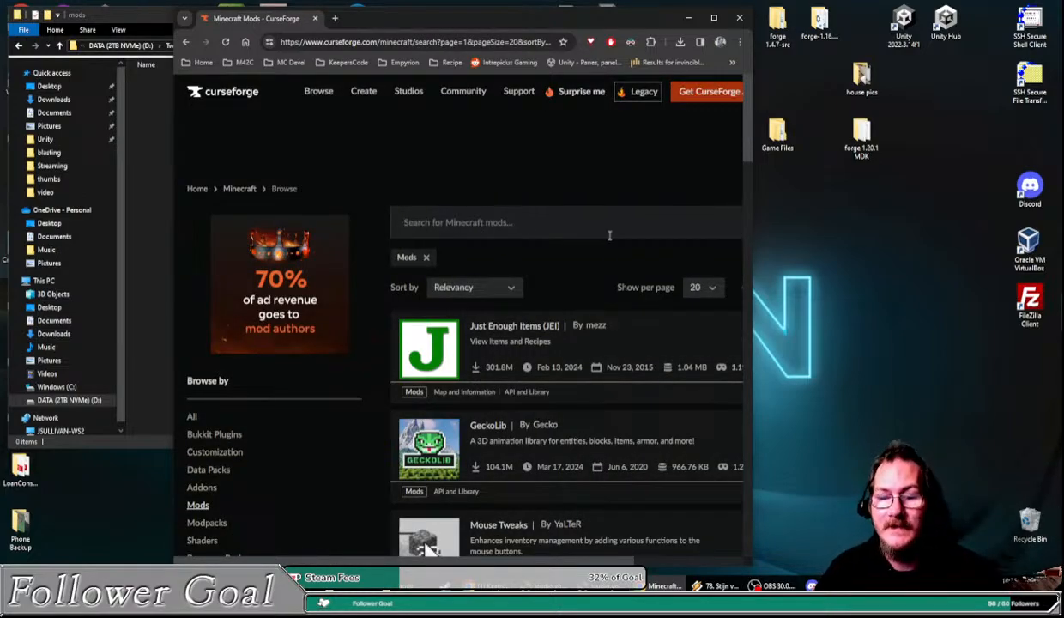
Step: Open the Just Enough Items (JEI) mod page, widen the browser window and review the project's supported game versions
left_click(508, 326)
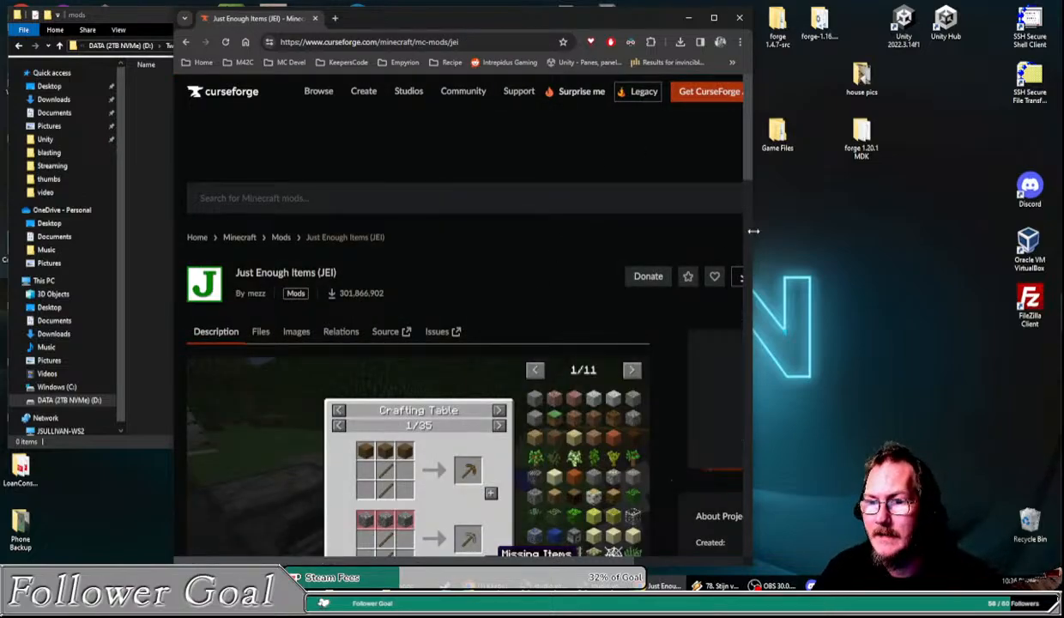
left_click_drag(750, 232, 1005, 225)
scroll(810, 302, "down", 3)
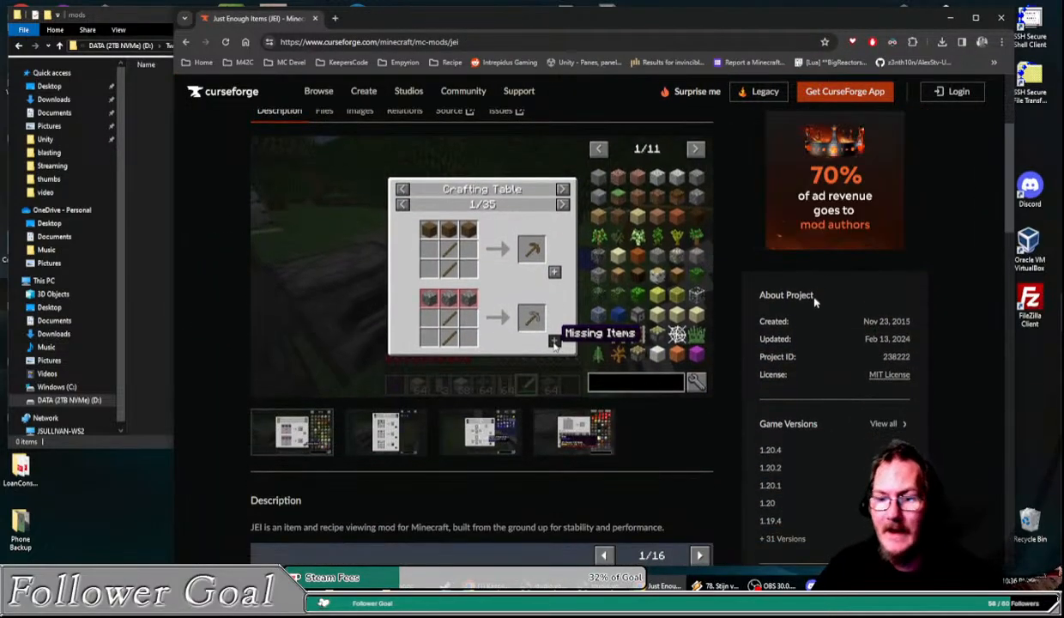
scroll(800, 322, "up", 1)
scroll(784, 347, "up", 1)
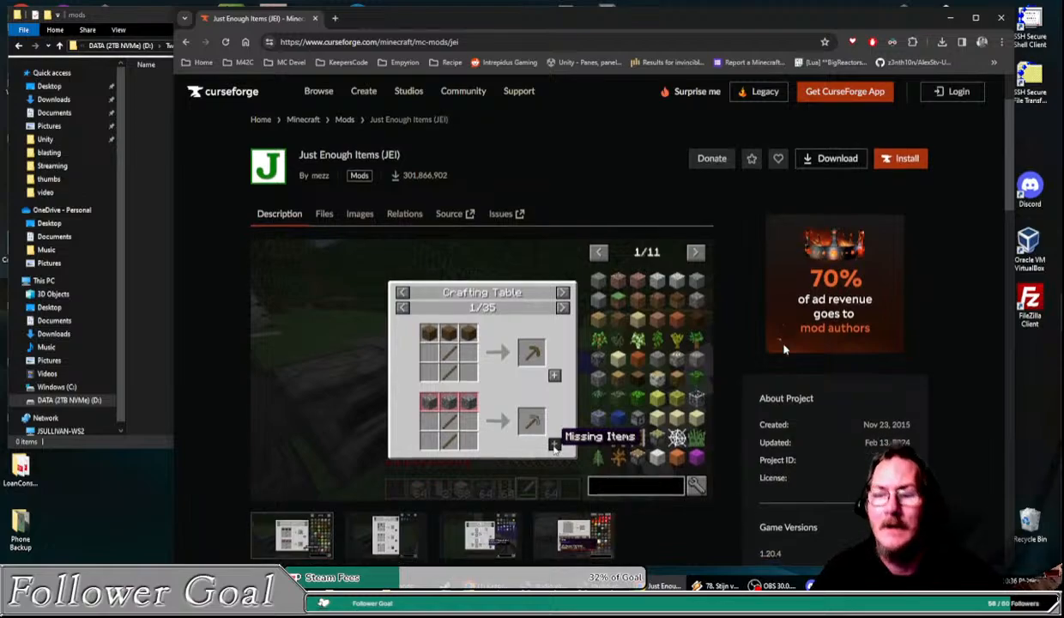
scroll(783, 350, "down", 2)
scroll(782, 351, "up", 1)
scroll(782, 347, "down", 2)
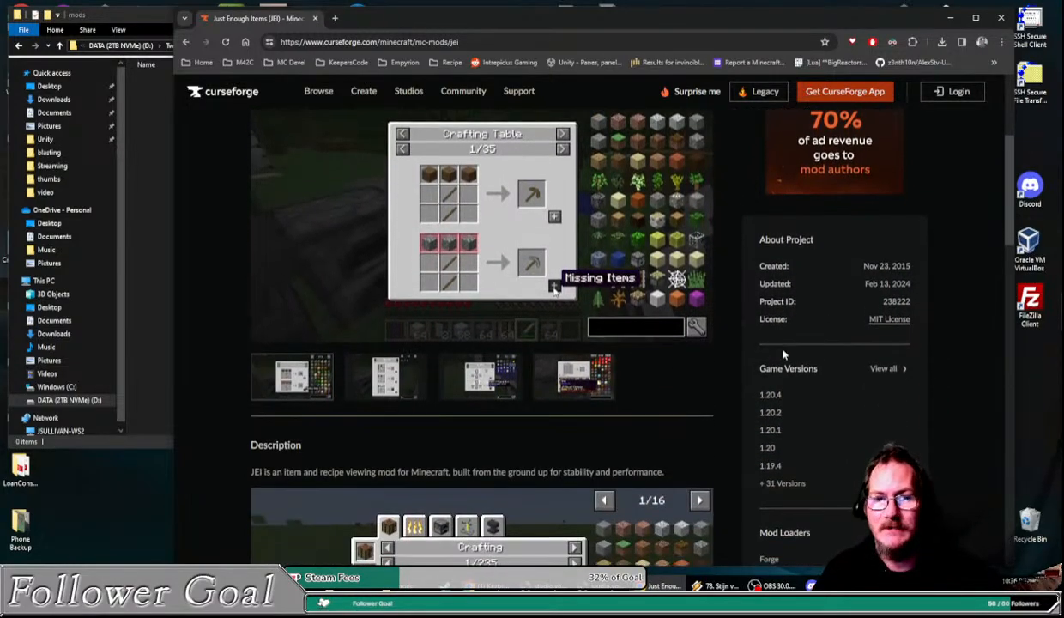
scroll(780, 342, "up", 2)
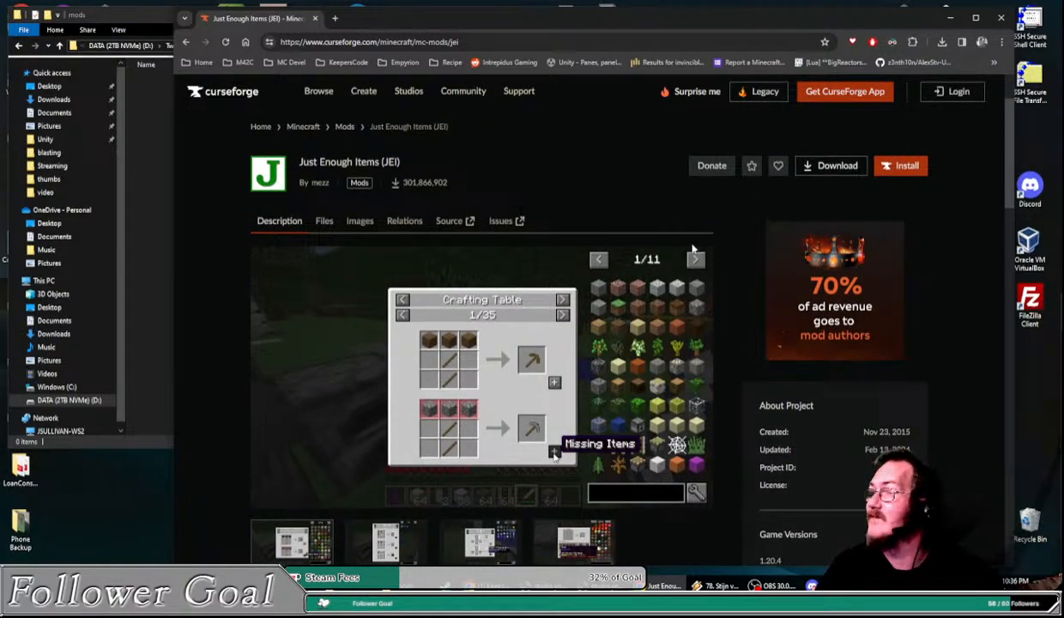
Step: Open JEI's file list and filter it by game version 1.20.1 and the NeoForge mod loader
left_click(324, 221)
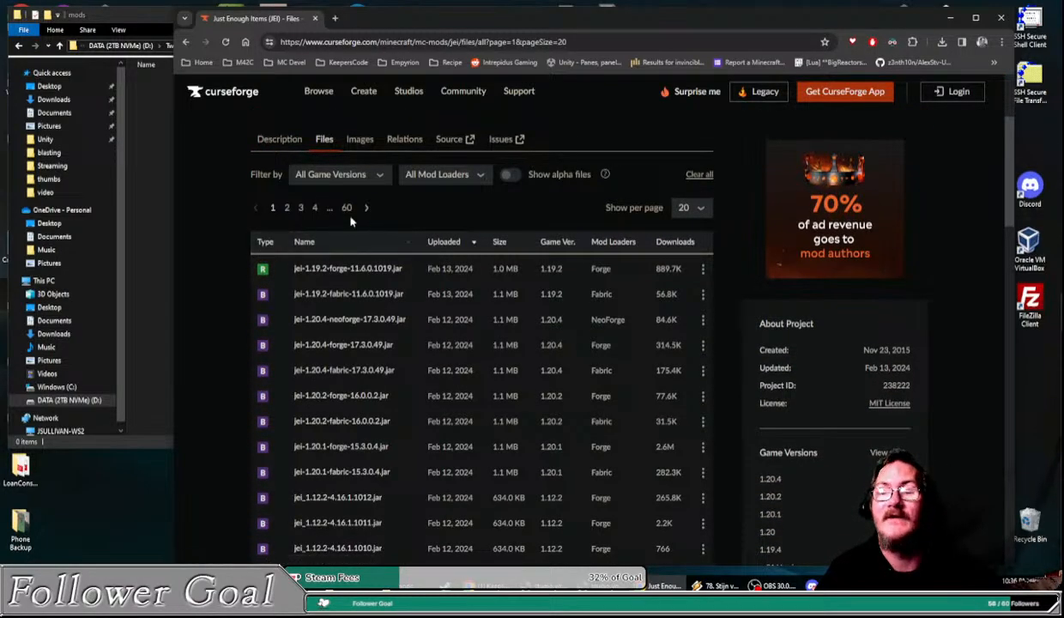
left_click(380, 175)
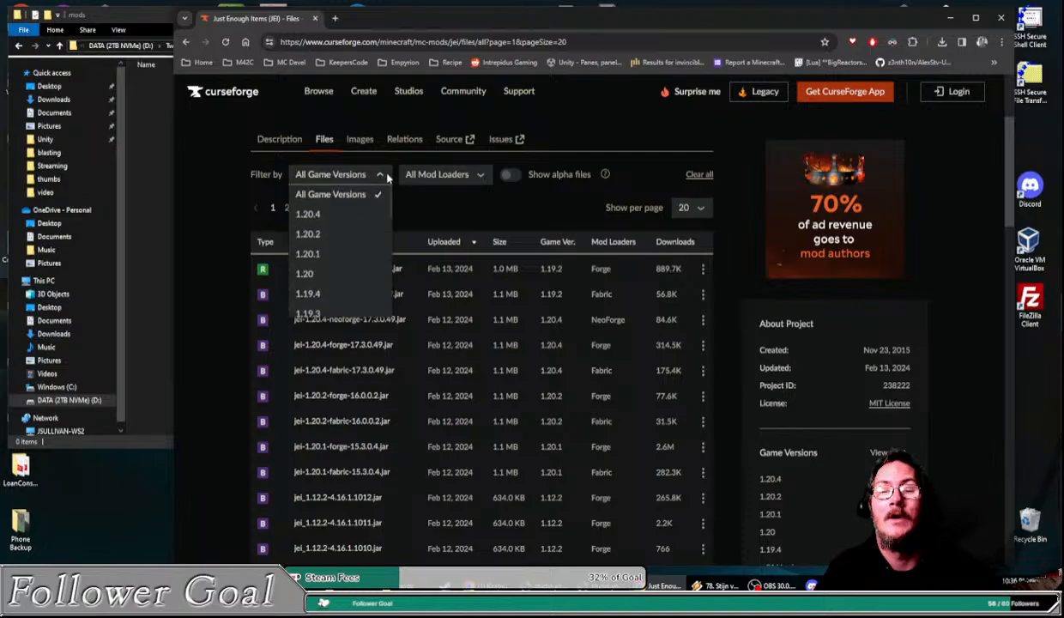
left_click(328, 254)
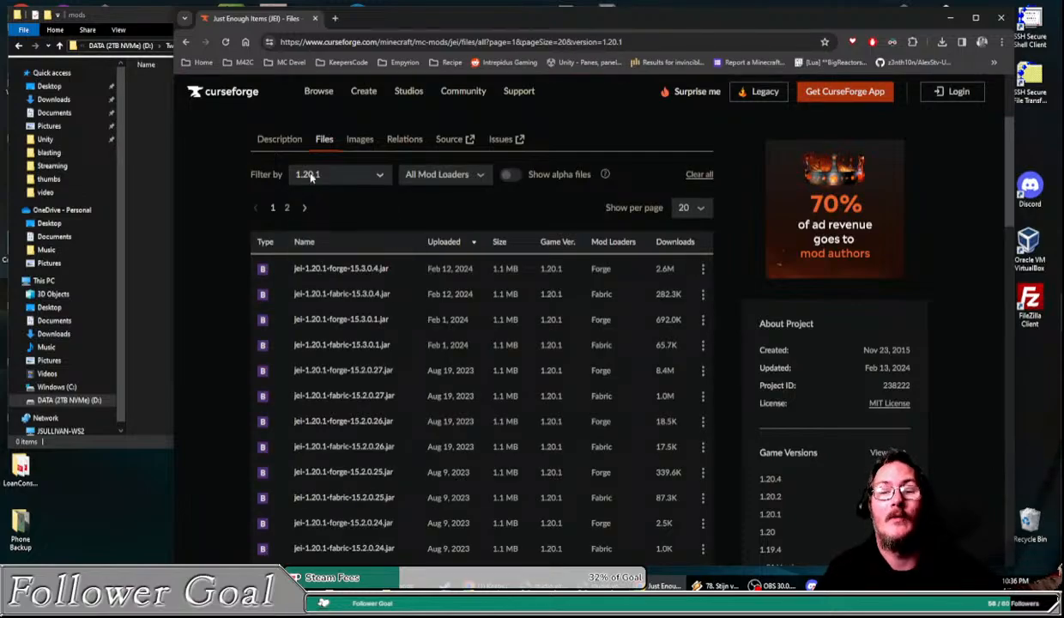
left_click(464, 176)
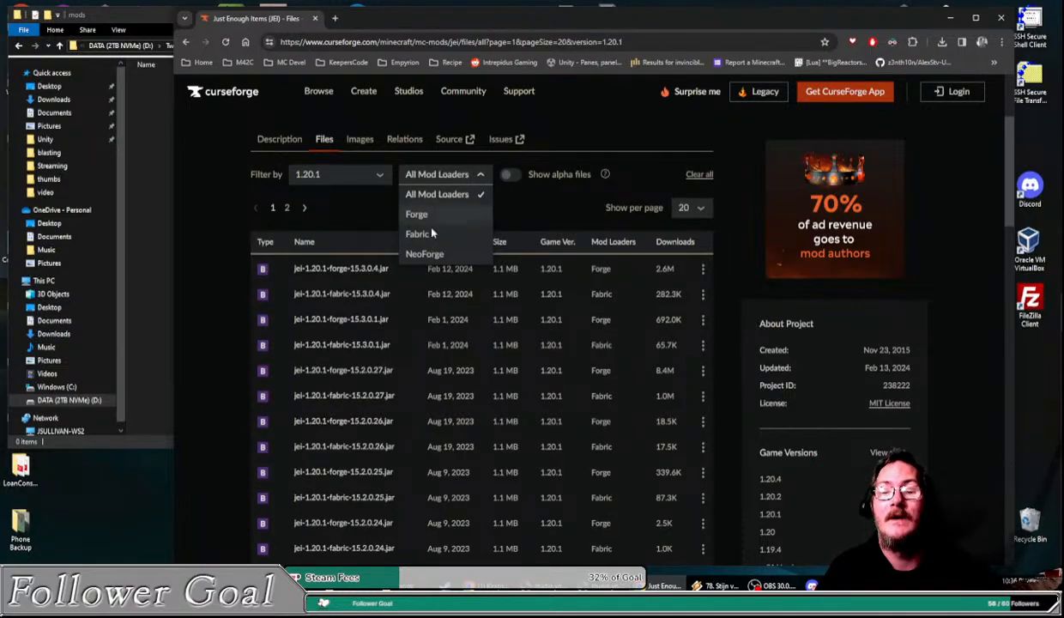
left_click(426, 256)
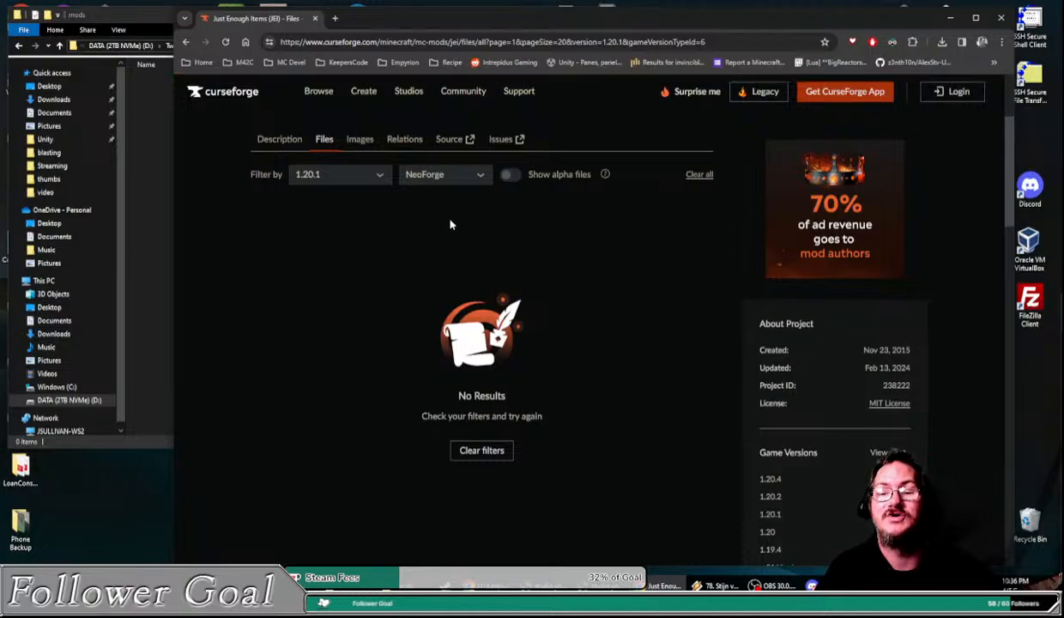
Step: Change the mod loader filter to Forge and open the details of jei-1.20.1-forge-15.3.0.4.jar, keeping the mods folder in view
left_click(478, 176)
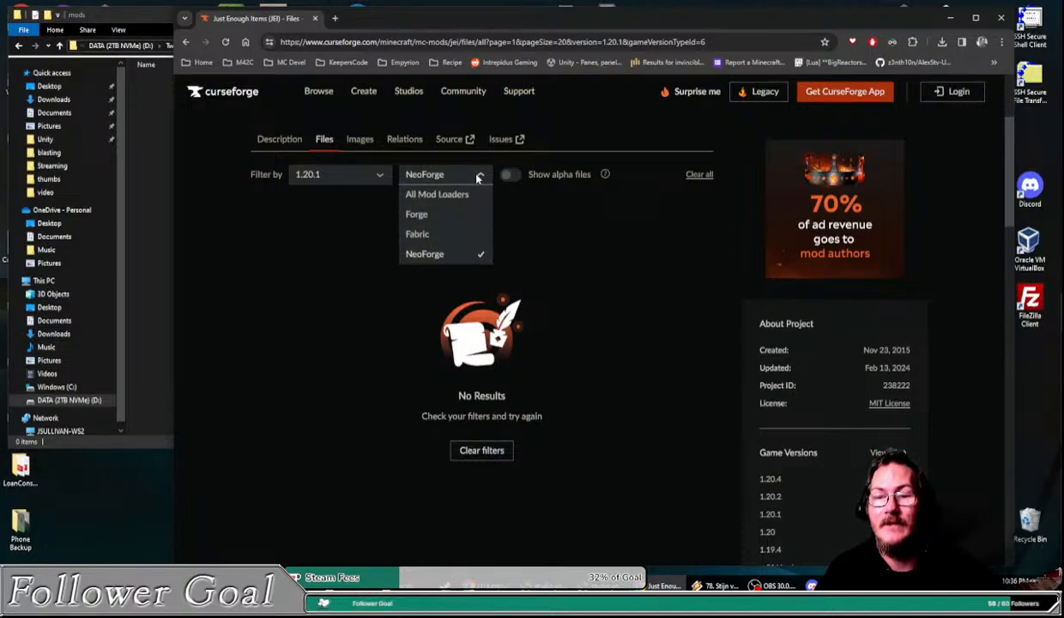
left_click(433, 229)
left_click(460, 181)
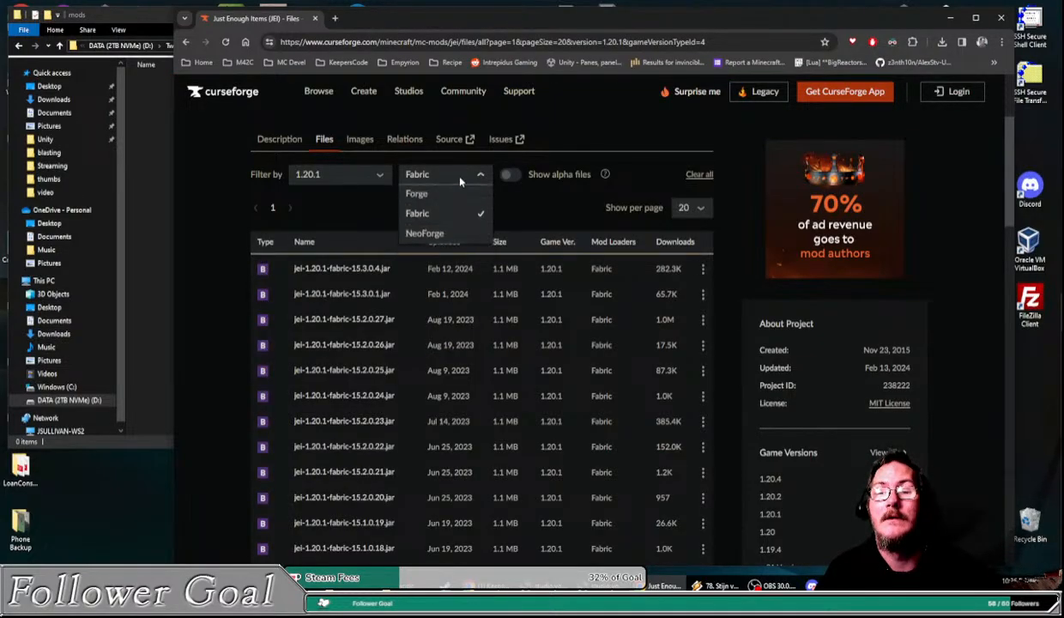
left_click(418, 214)
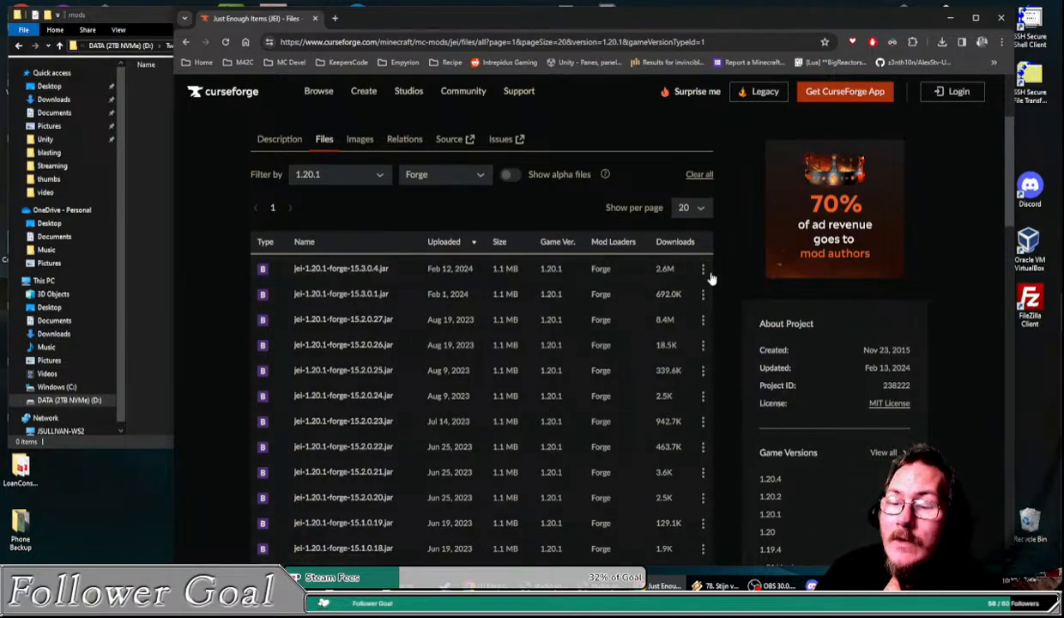
left_click(370, 271)
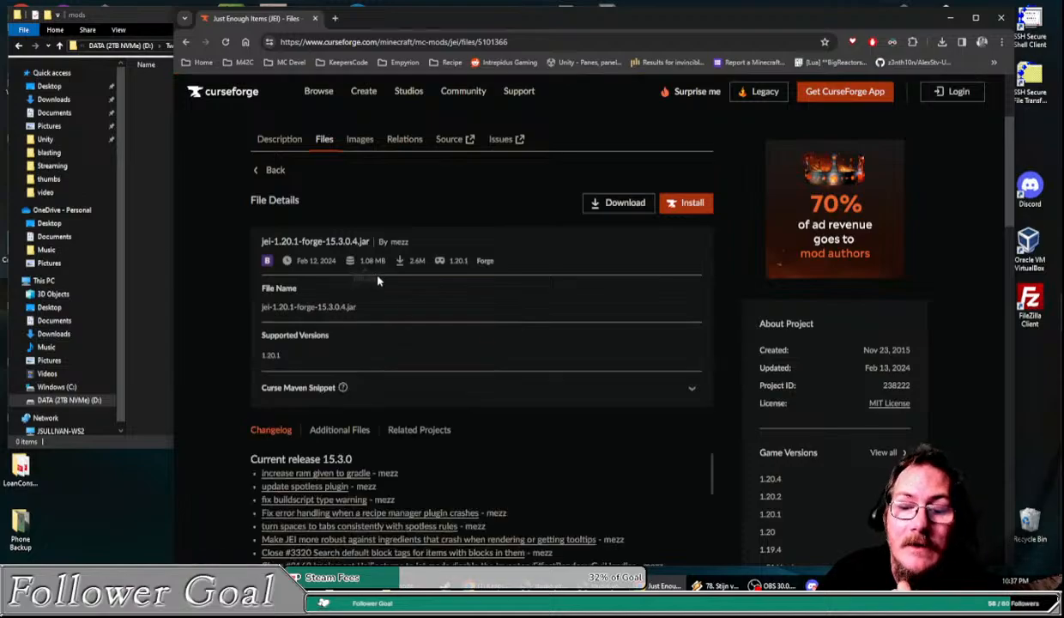
left_click_drag(629, 20, 728, 37)
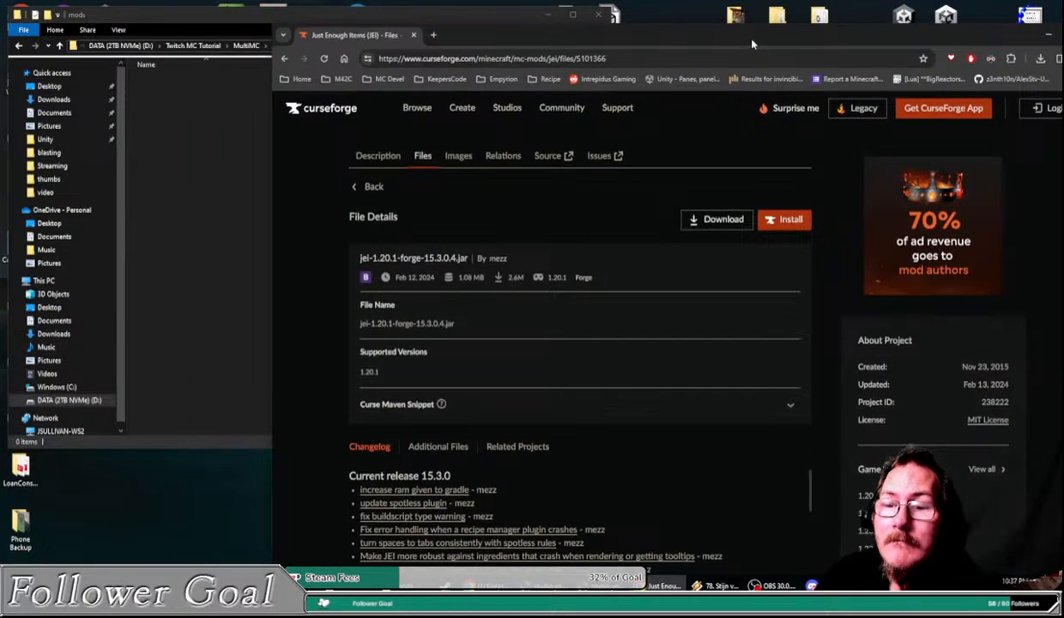
Step: Start downloading jei-1.20.1-forge-15.3.0.4.jar and copy the full path of the instance's mods folder
left_click(724, 222)
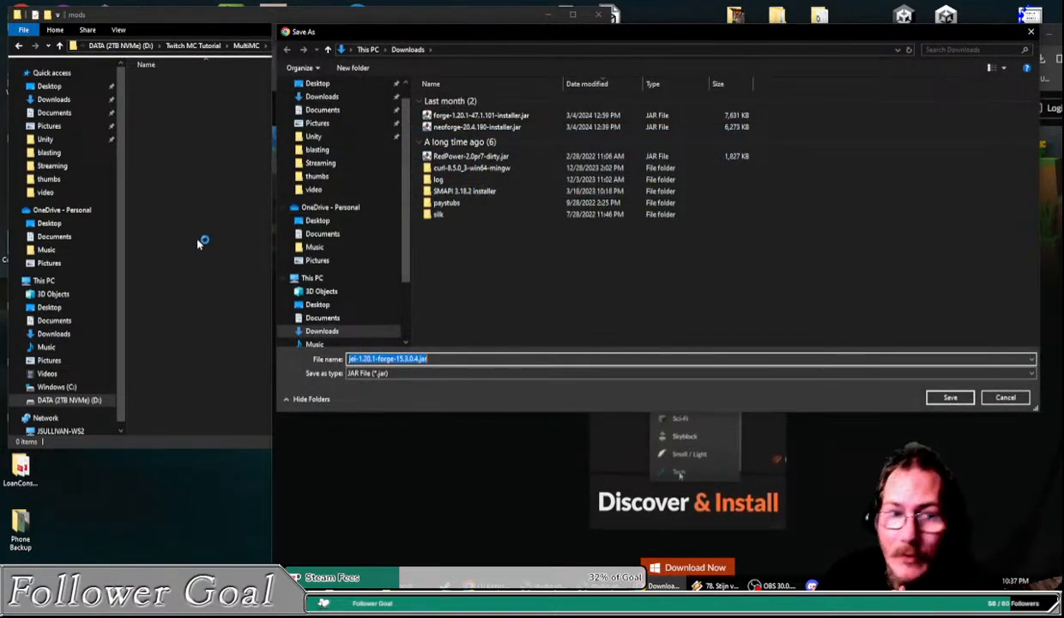
left_click(199, 178)
left_click(410, 47)
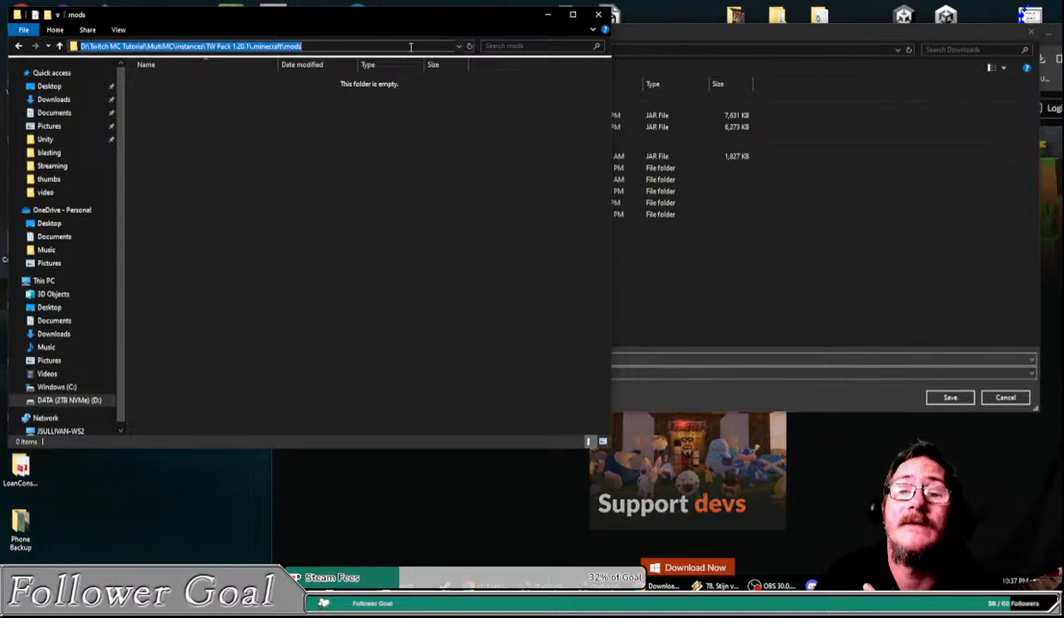
right_click(291, 48)
left_click(326, 84)
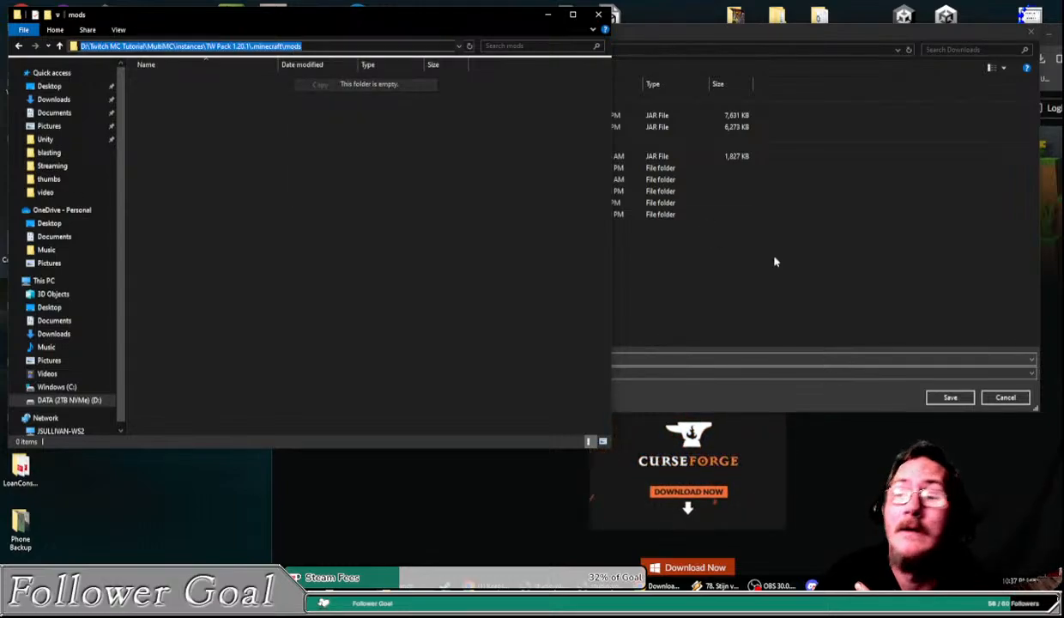
Step: Set the save location to the copied mods folder path, save the JEI jar there and check the folder
left_click(773, 262)
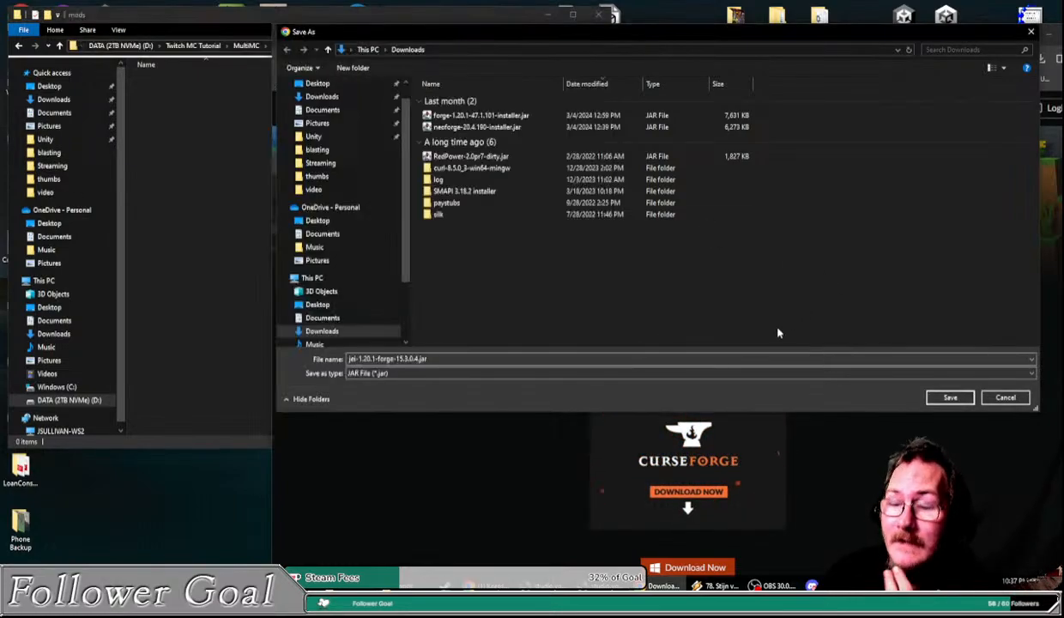
left_click(433, 49)
right_click(466, 52)
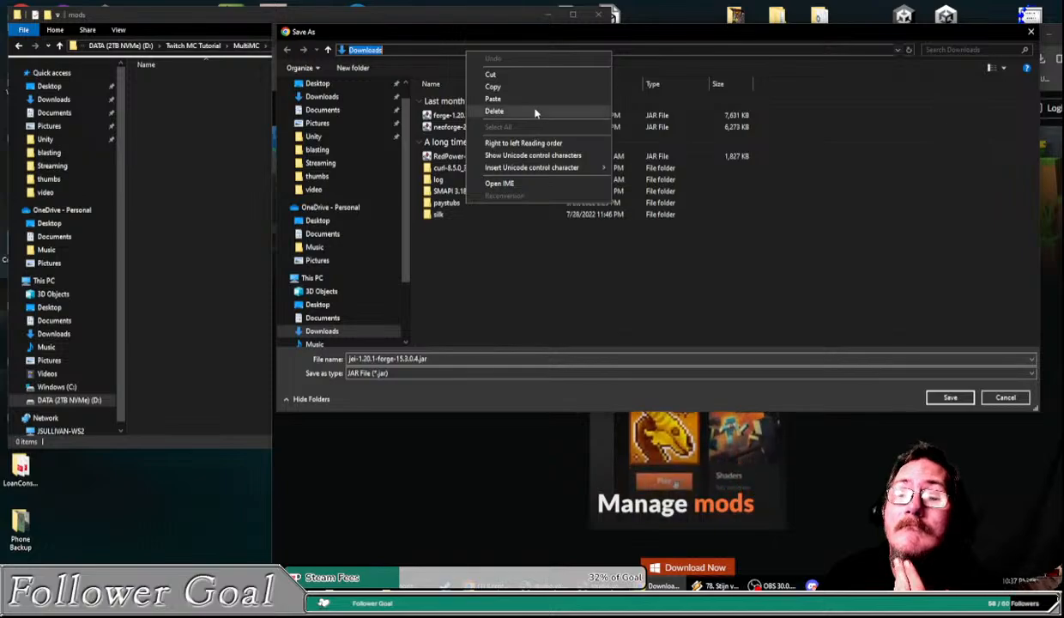
left_click(513, 98)
key("Return")
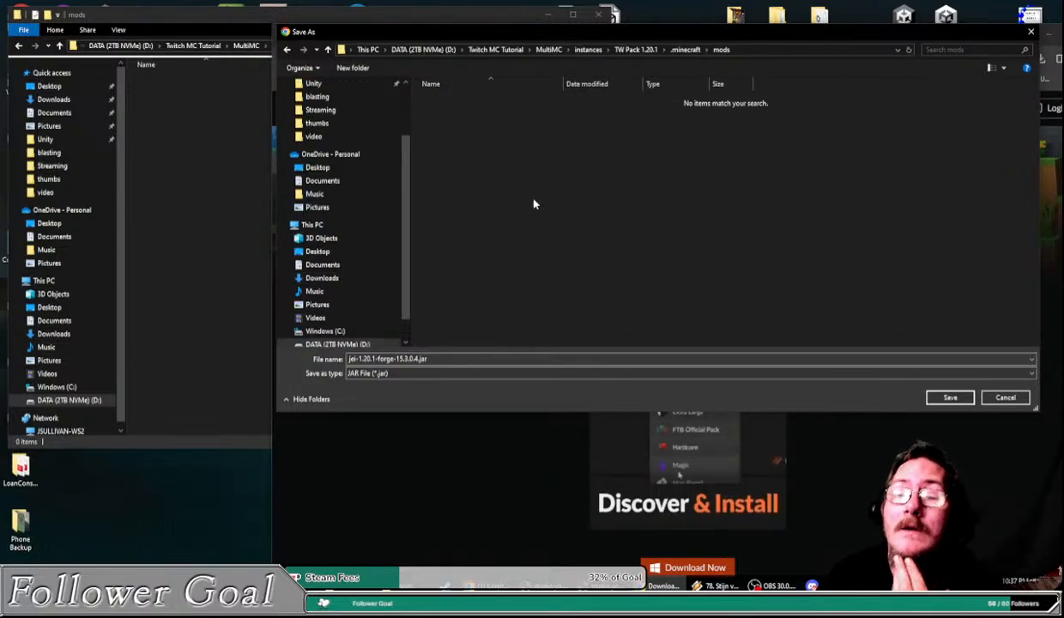
left_click(959, 396)
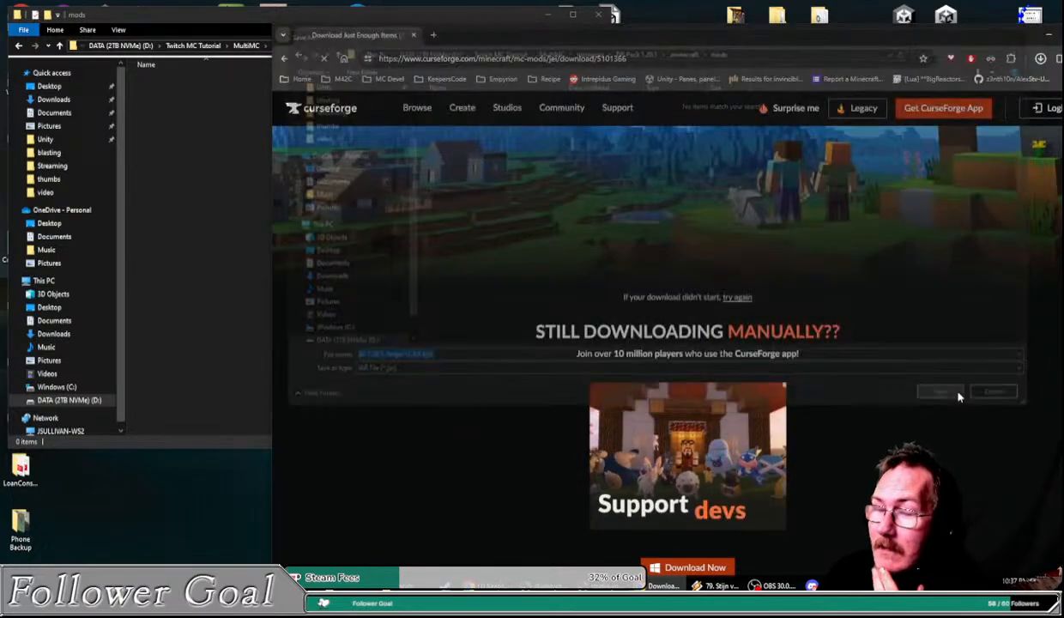
left_click(261, 100)
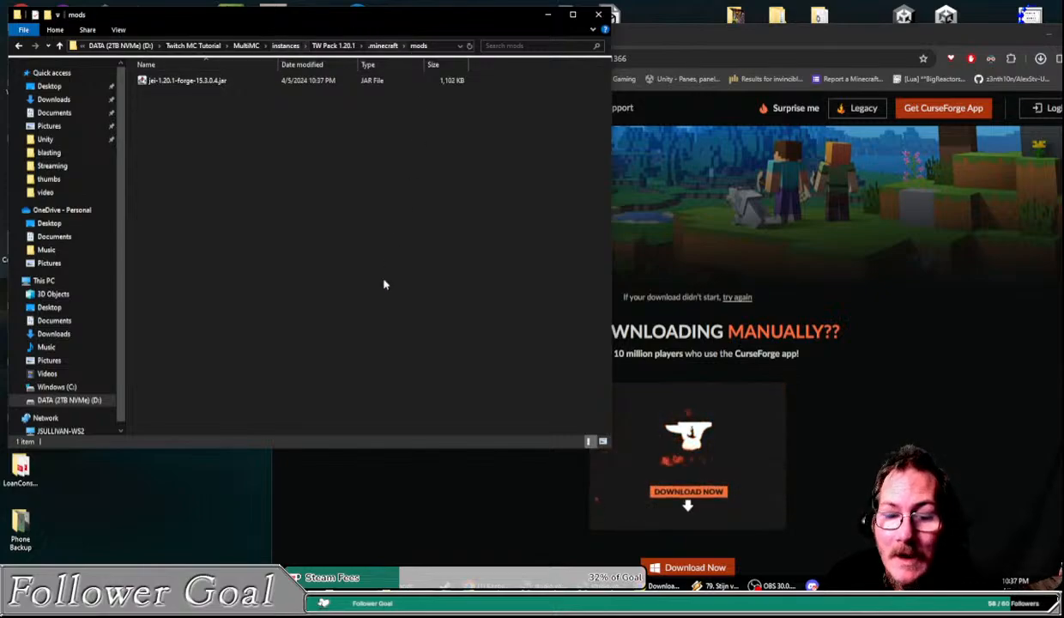
Step: Switch to MultiMC, launch the TW Pack 1.20.1 instance, and enlarge and reposition the game window
key("alt+Tab")
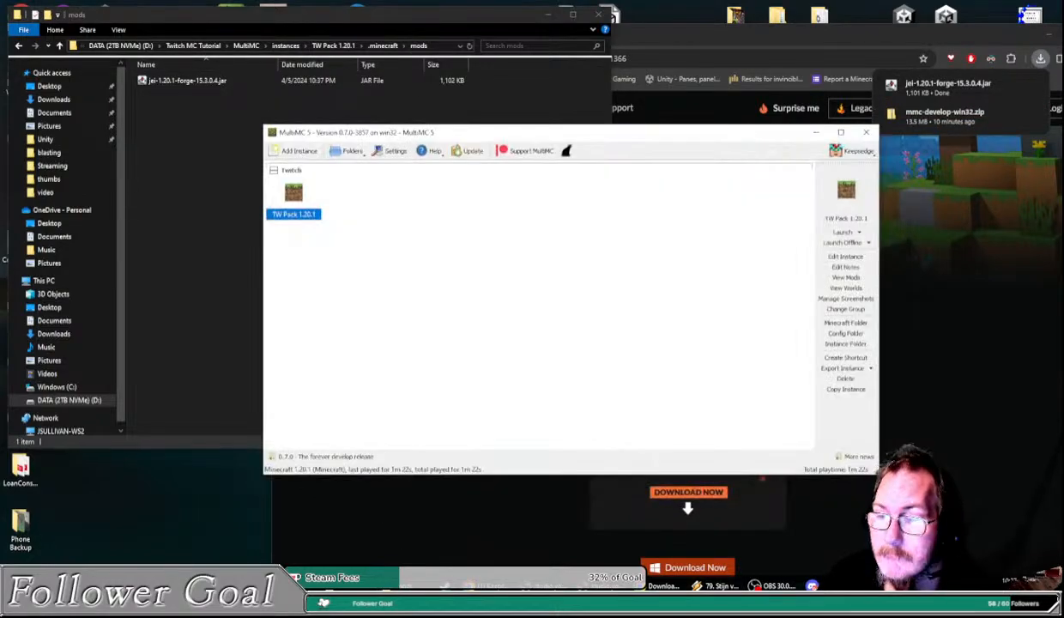
double_click(294, 193)
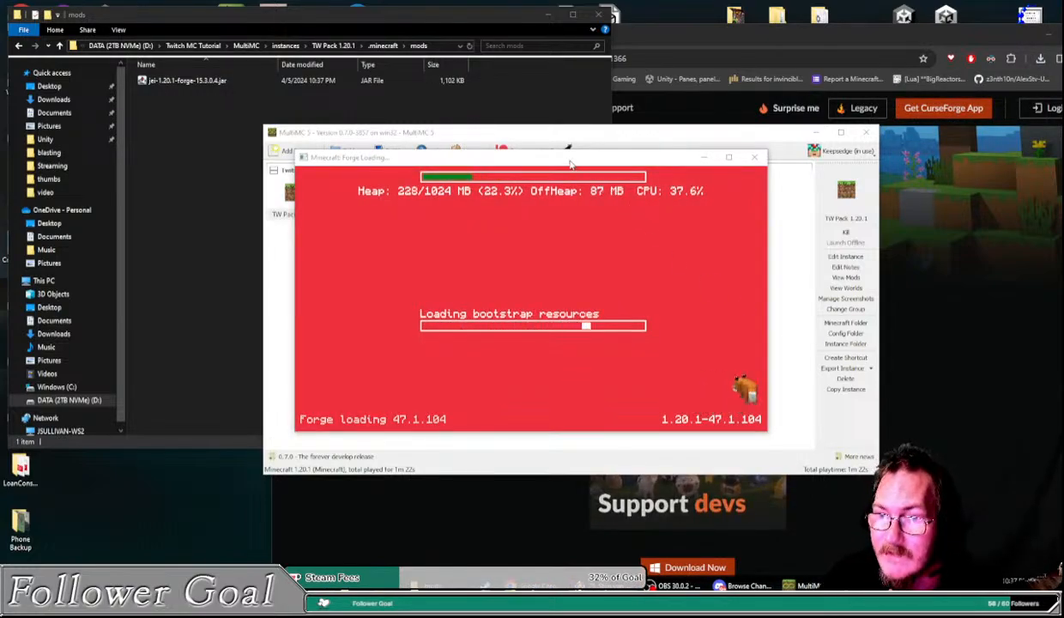
left_click_drag(569, 163, 446, 116)
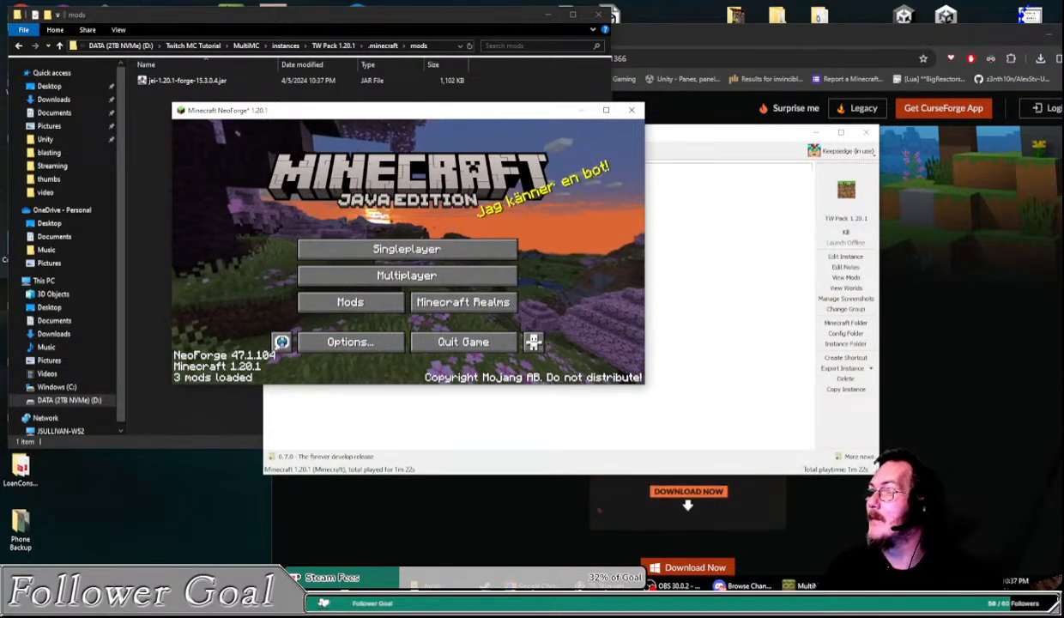
left_click_drag(446, 109, 415, 95)
left_click_drag(613, 370, 779, 435)
left_click_drag(429, 95, 478, 115)
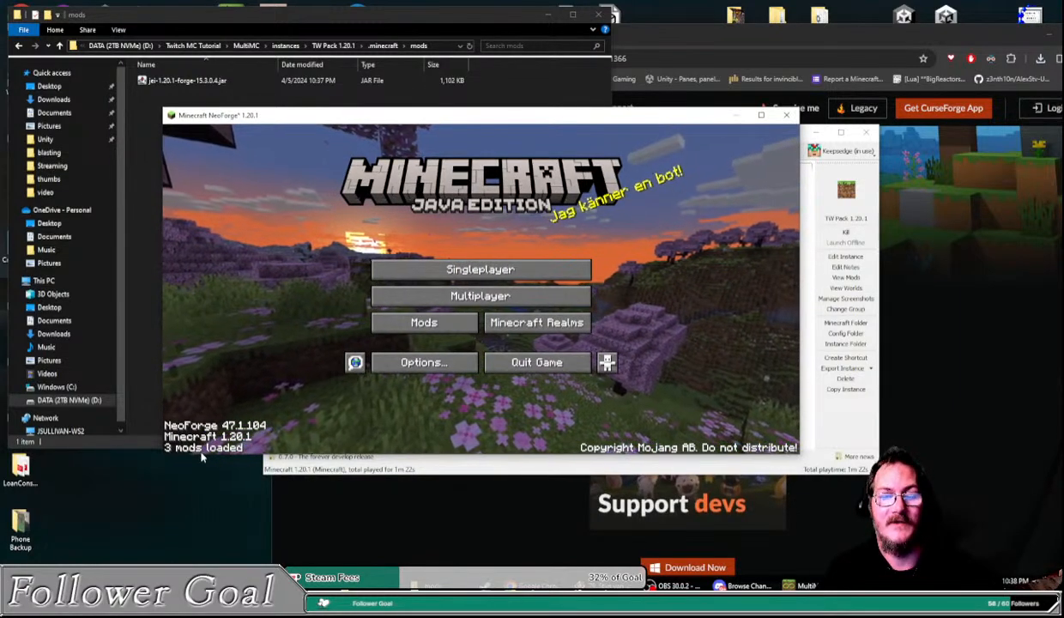
Step: Review the Just Enough Items entry in the game's installed mods list and return to the title screen
left_click(410, 326)
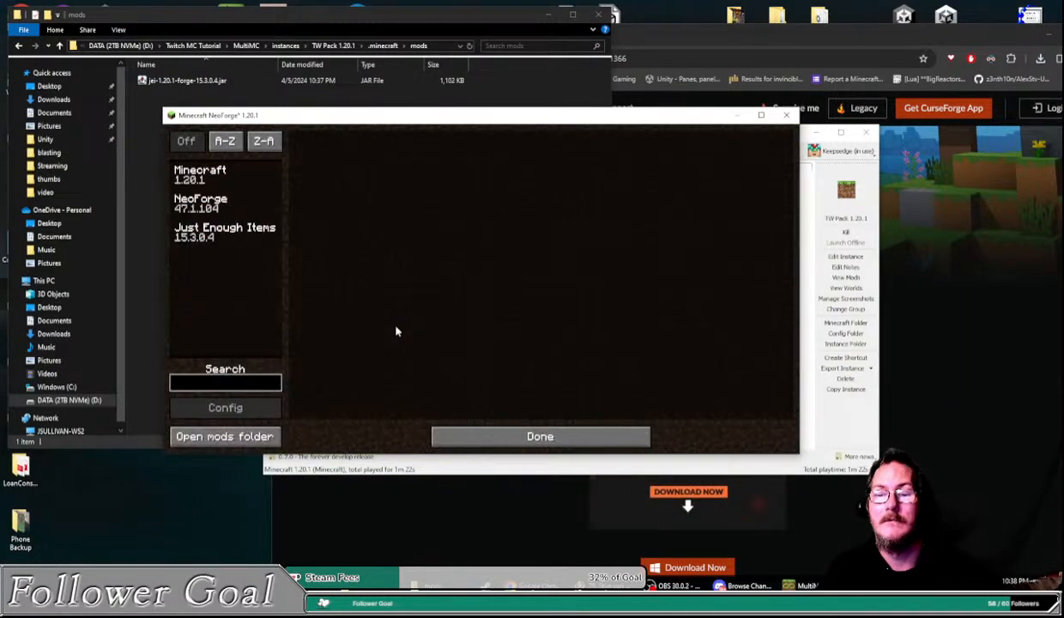
left_click(197, 239)
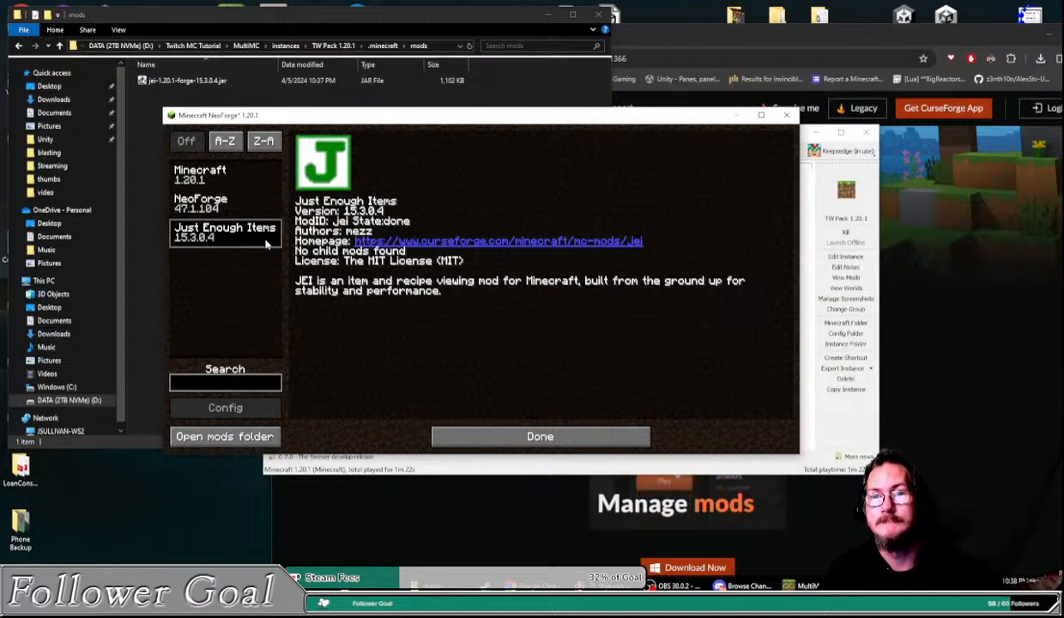
left_click(444, 436)
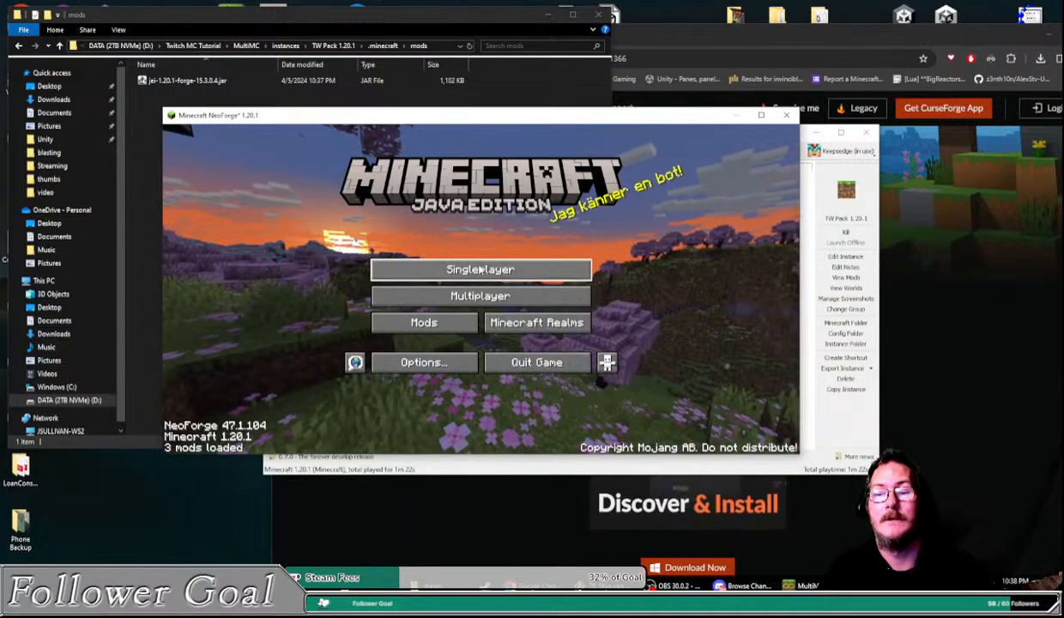
Step: Create a singleplayer world named "Twitch test world" in Creative game mode
left_click(425, 270)
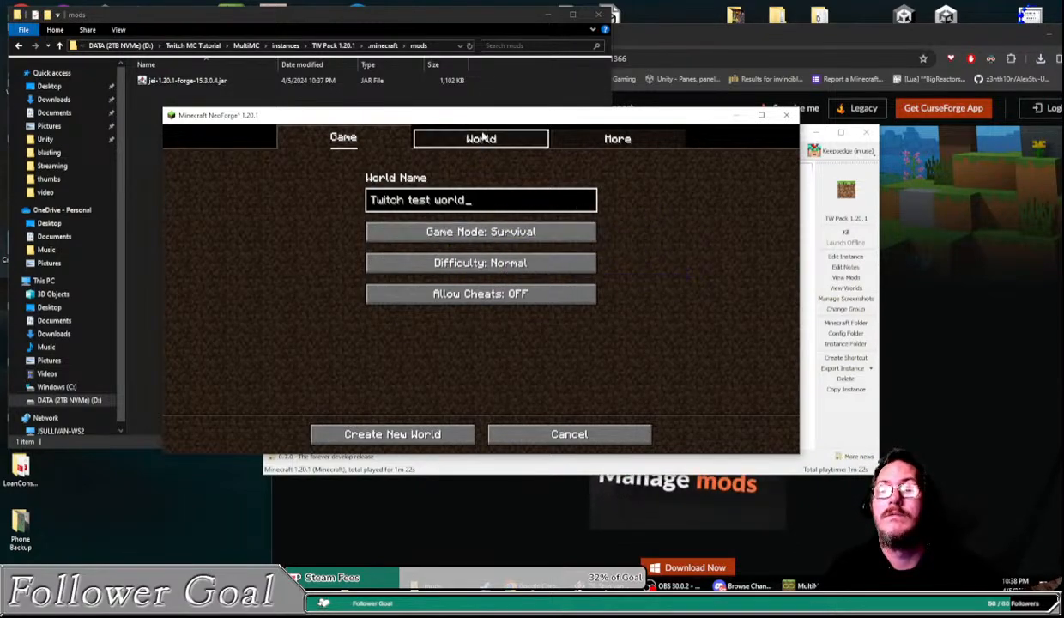
left_click(513, 243)
left_click(513, 238)
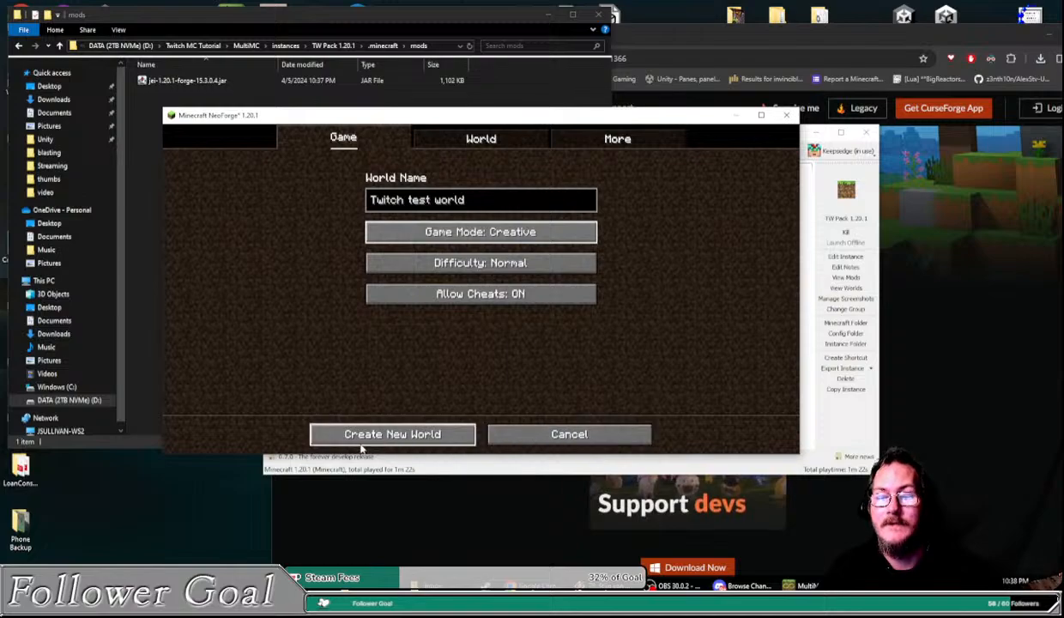
left_click(386, 434)
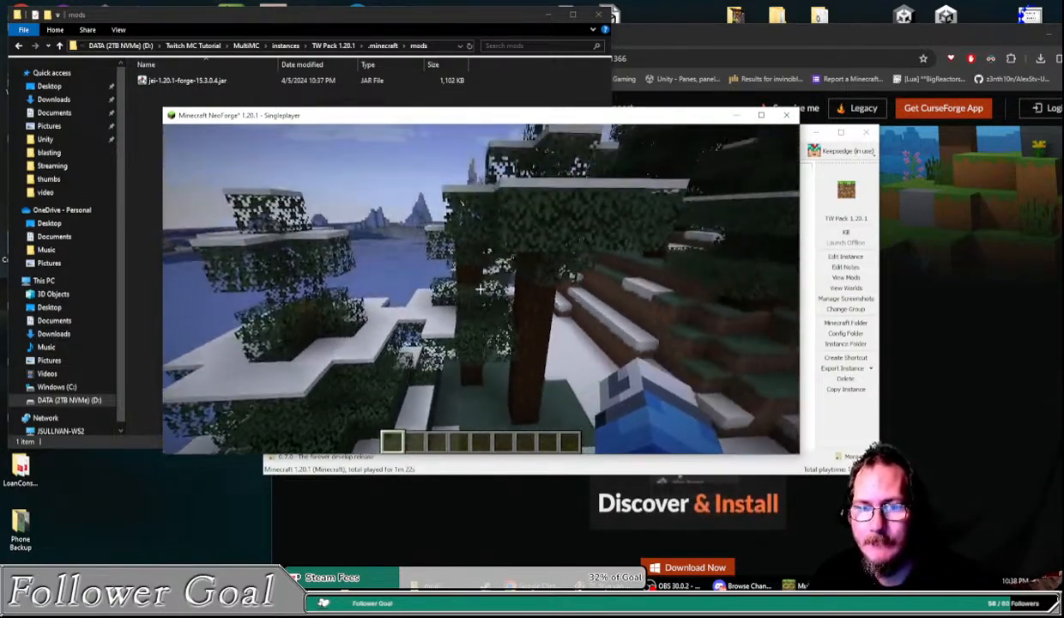
Step: Maximize the game window, open the inventory and view the crafting recipe of a planks block from JEI's item list
key("Escape")
double_click(504, 118)
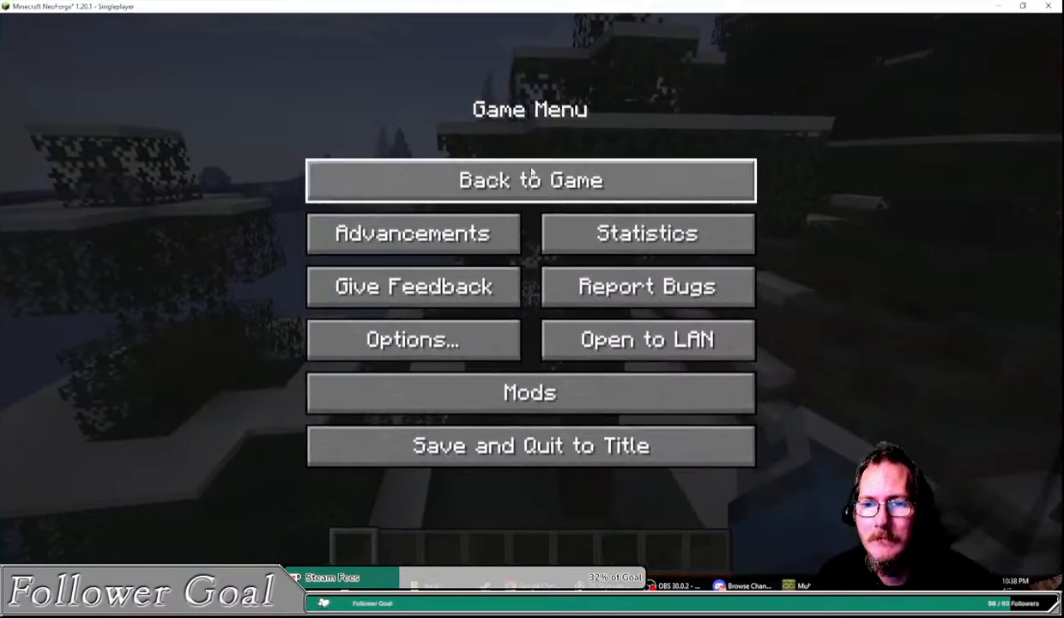
key("Escape")
key("e")
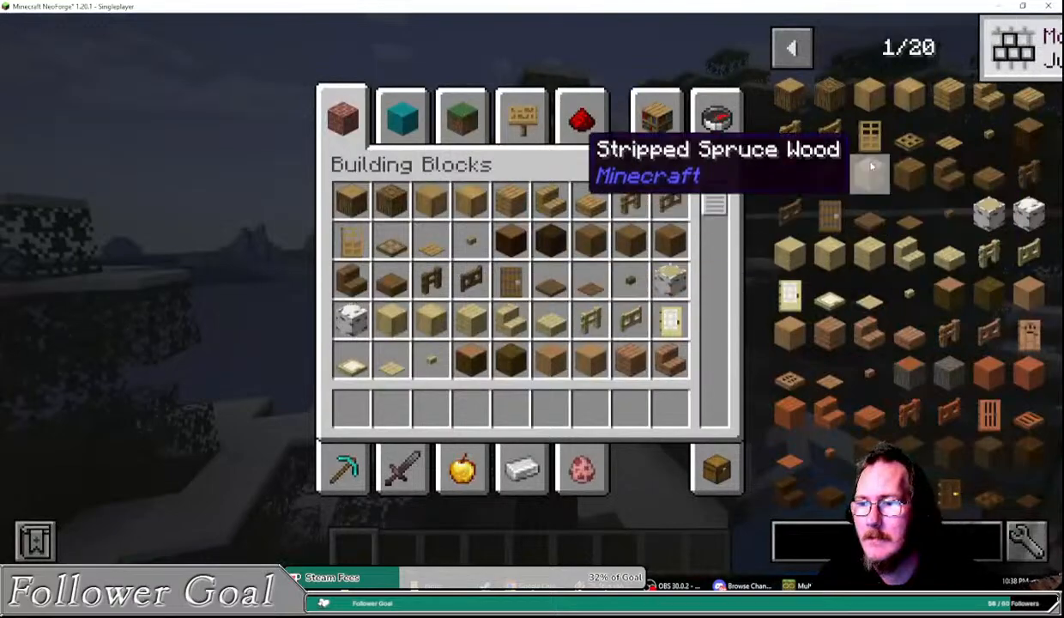
left_click(696, 471)
left_click(869, 254)
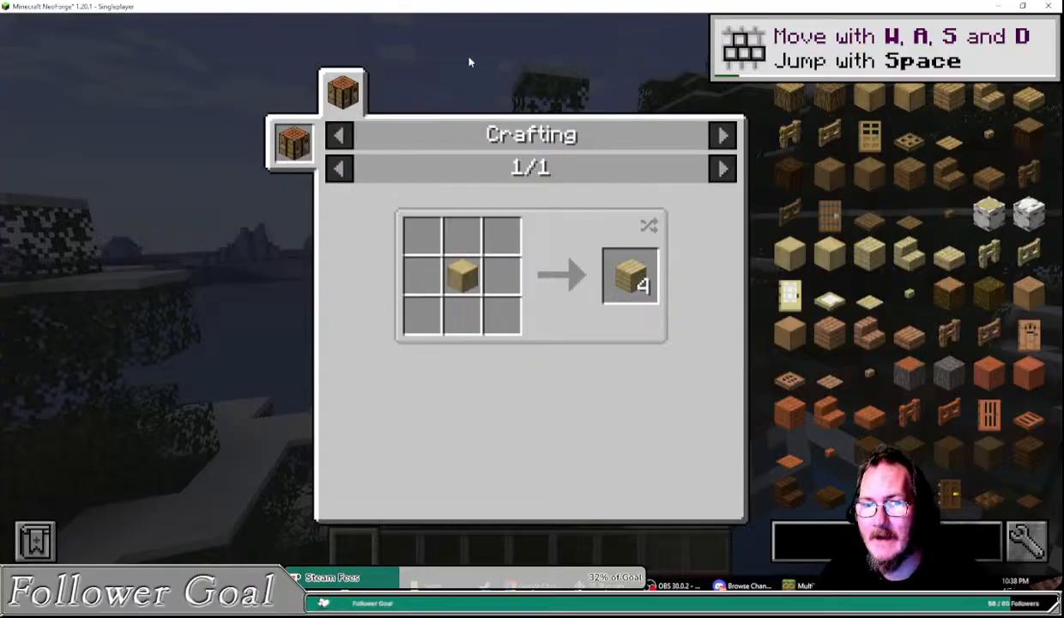
key("Escape")
key("e")
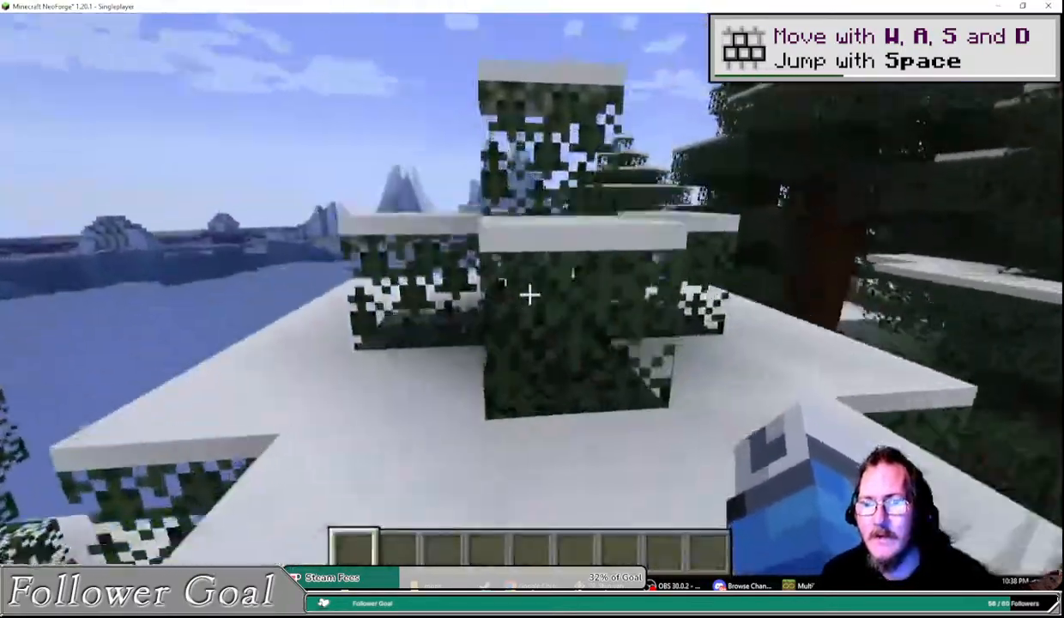
Step: Fly over the snowy shore and ice field to look around the new world
key("space")
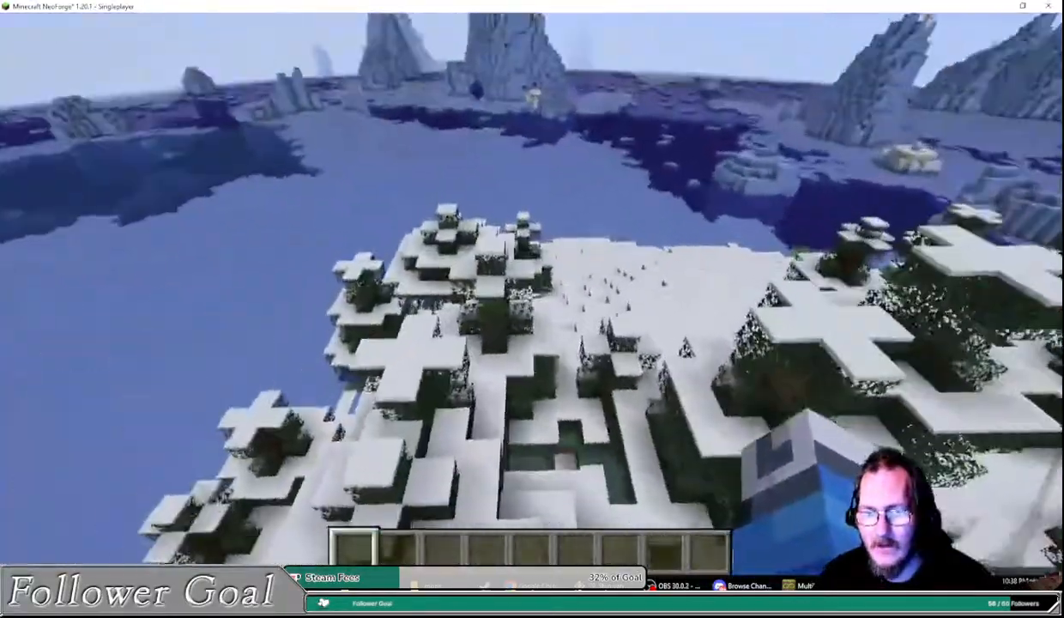
key("shift")
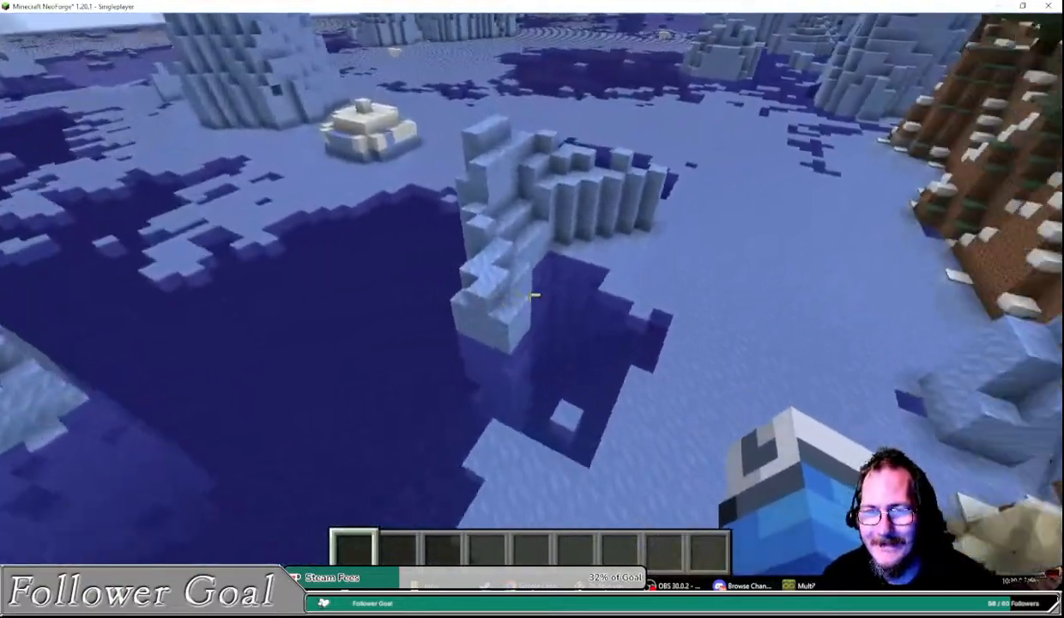
key("w")
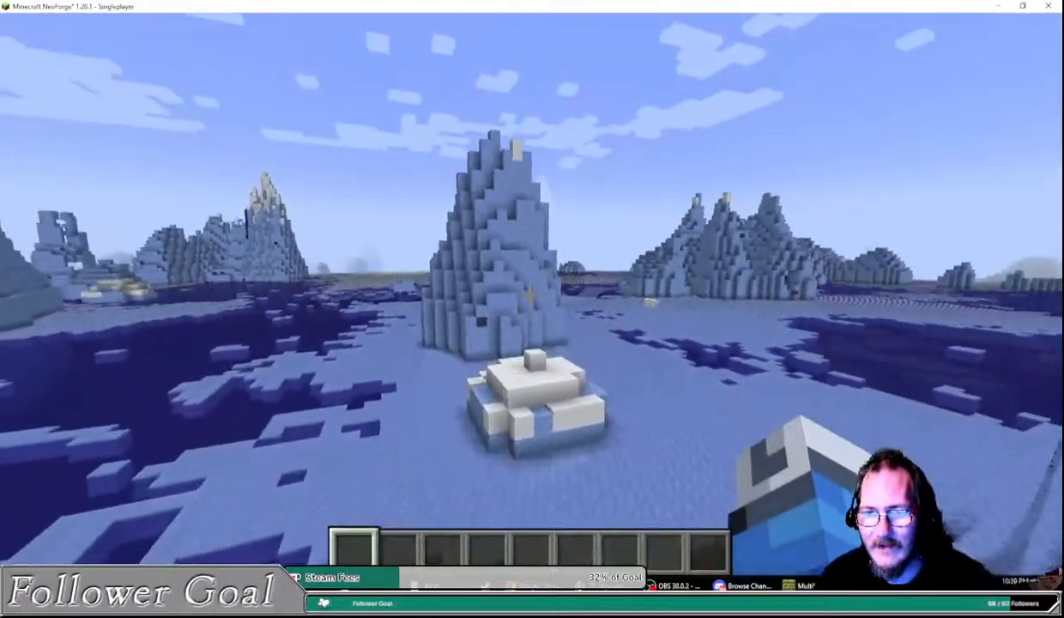
key("w")
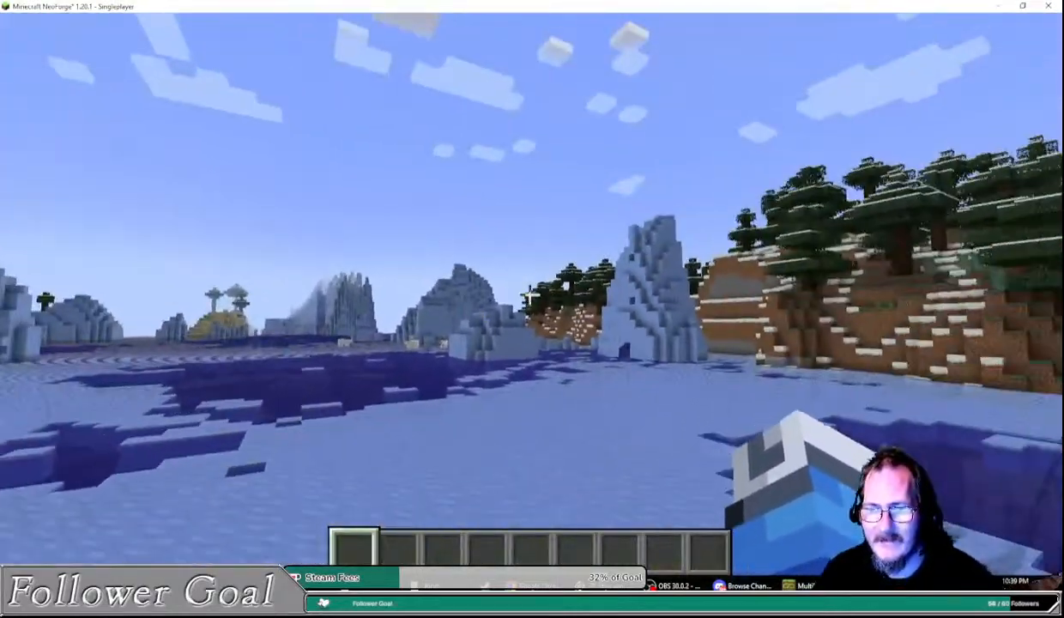
Step: Save and quit the test world, and quit Minecraft
key("Escape")
left_click(570, 455)
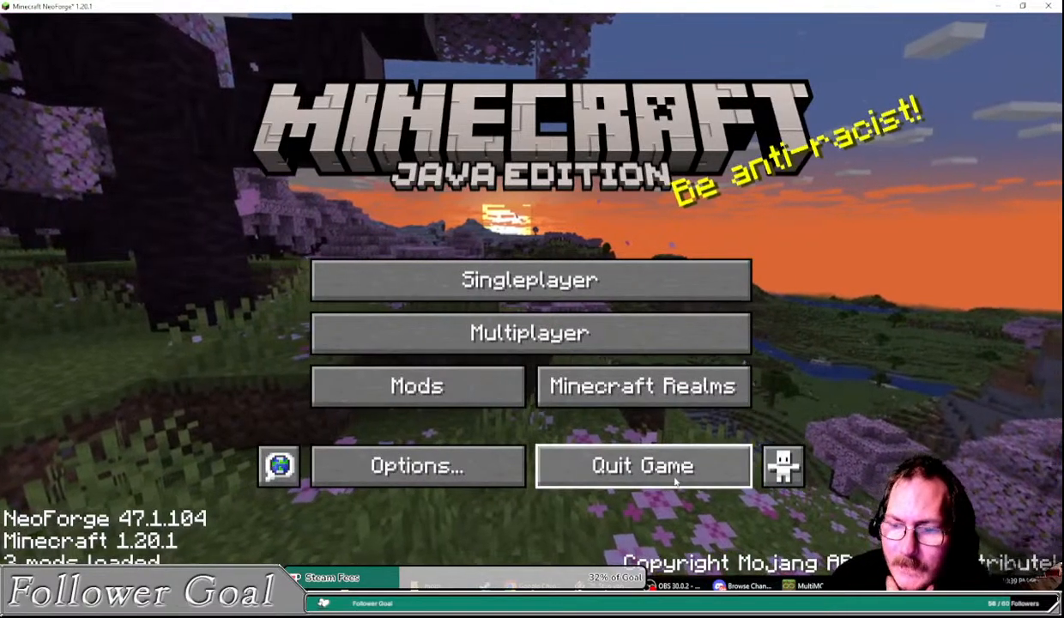
left_click(639, 464)
Step: Rearrange the MultiMC and Chrome windows so both overlap beside the mods folder and stay reachable
left_click_drag(627, 136, 598, 120)
left_click(590, 185)
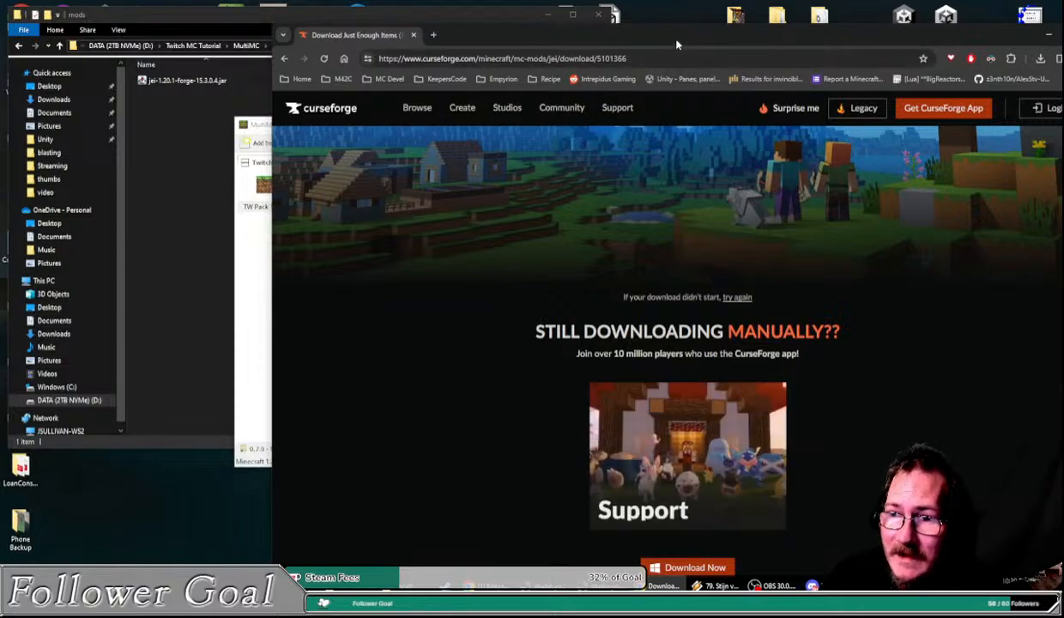
left_click_drag(653, 37, 638, 26)
left_click(246, 311)
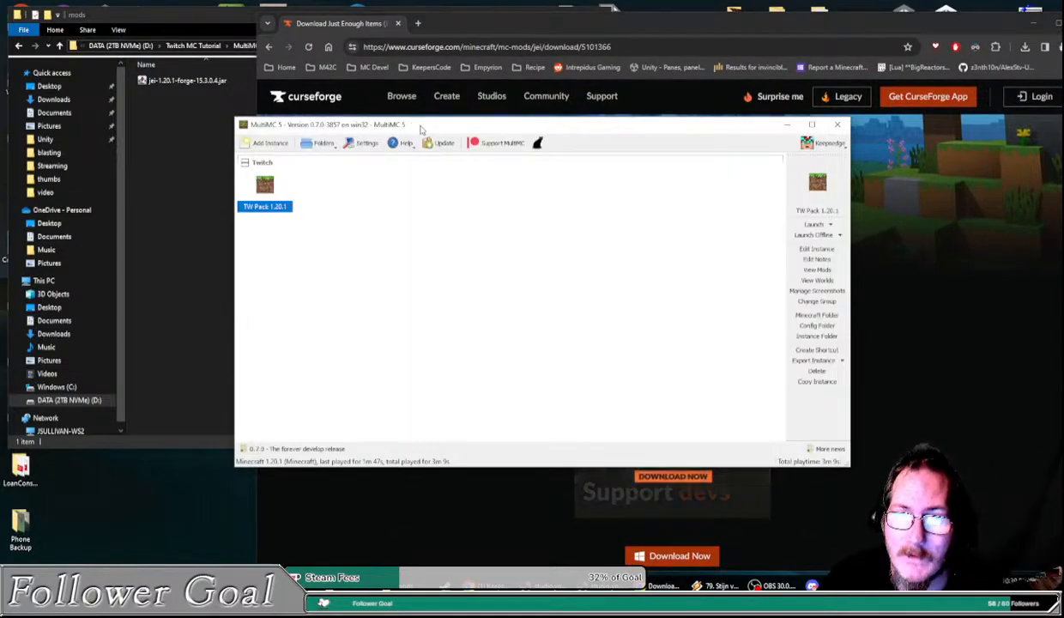
left_click_drag(411, 123, 329, 121)
left_click(539, 23)
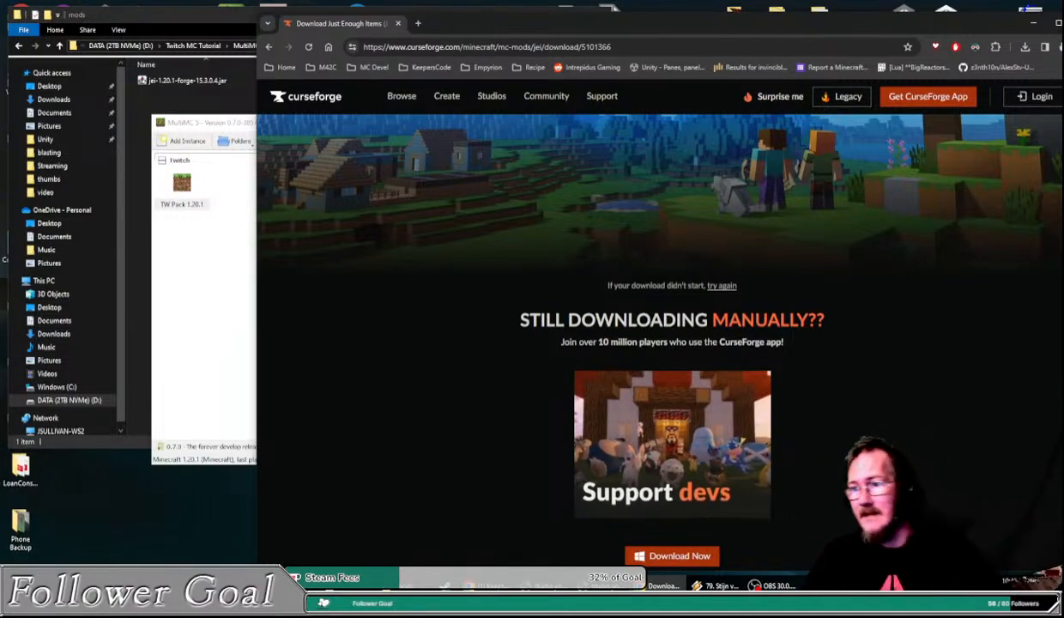
left_click_drag(655, 29, 598, 21)
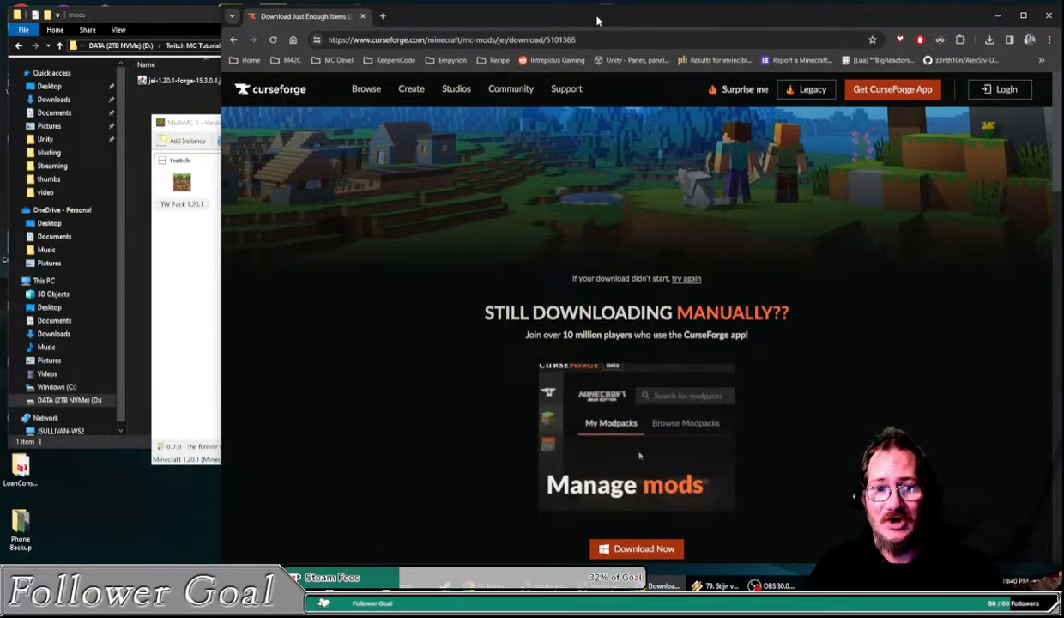
left_click(198, 266)
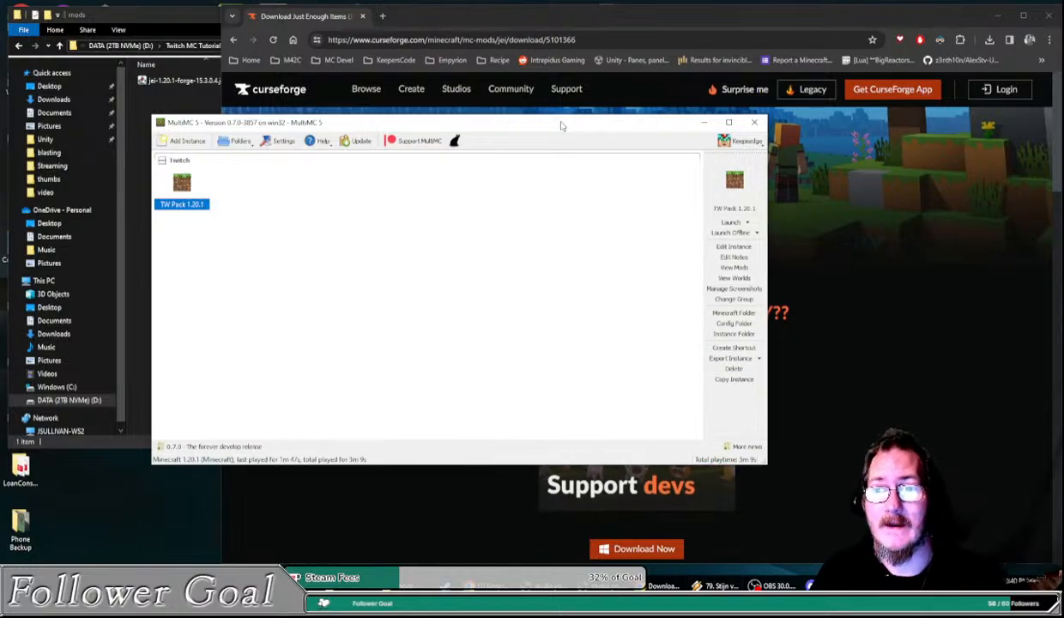
mouse_move(561, 126)
left_mouse_down()
mouse_move(541, 130)
mouse_move(581, 129)
left_mouse_up()
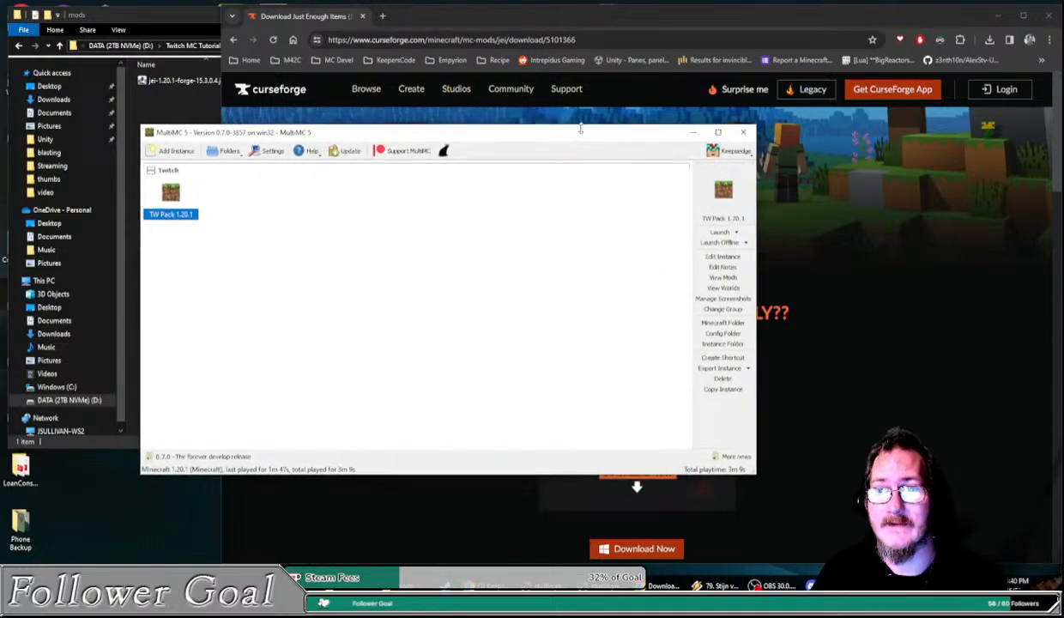
Step: Switch to Chrome, go back from the JEI download page and search CurseForge for "applied energistics"
left_click(581, 19)
left_click(408, 39)
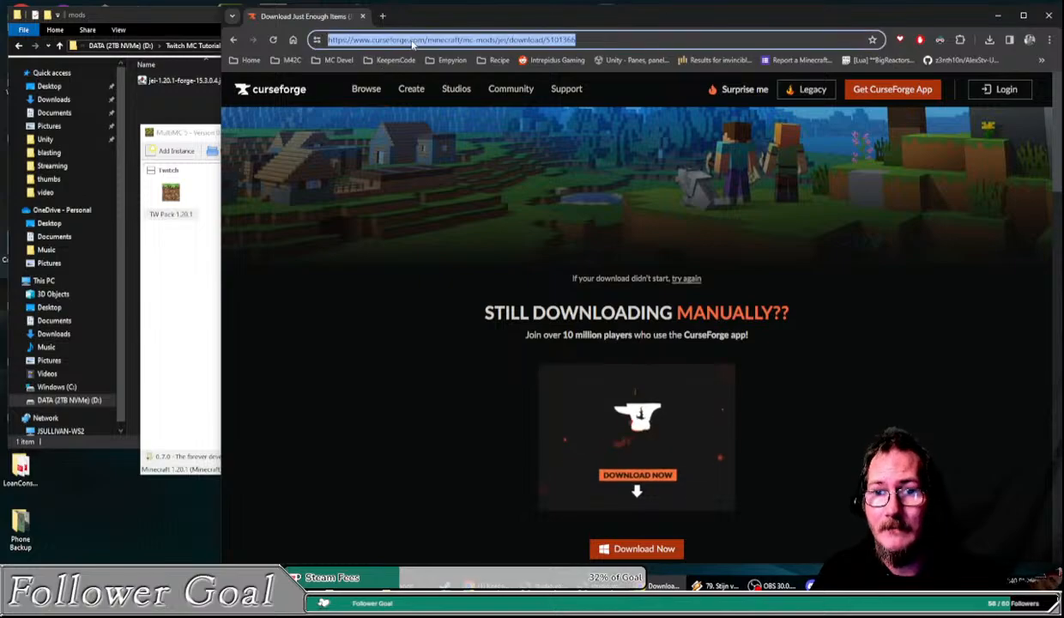
key("alt+Left")
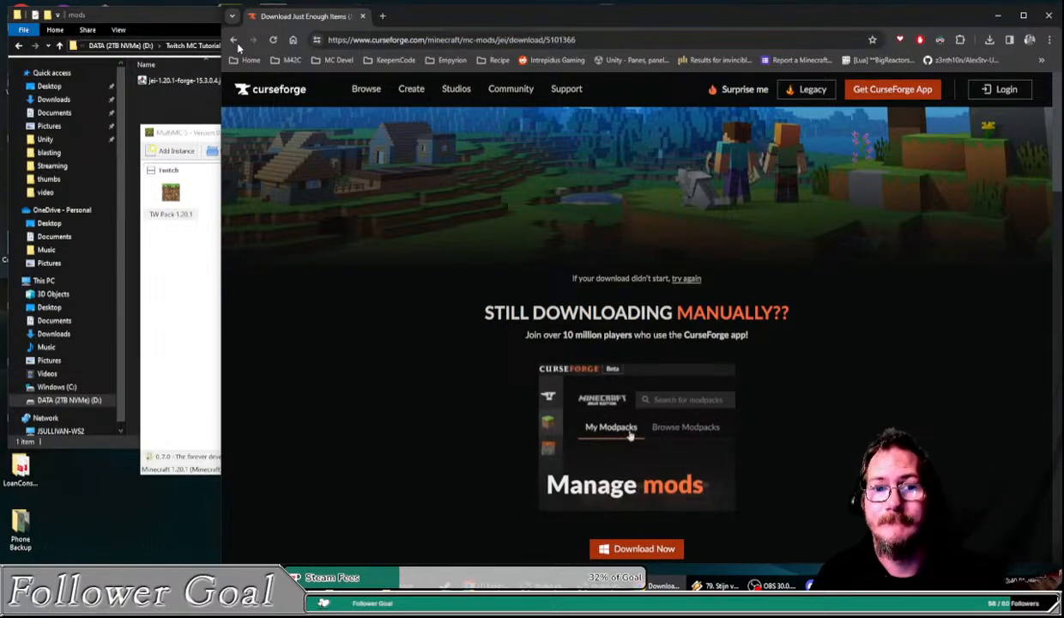
scroll(844, 137, "up", 2)
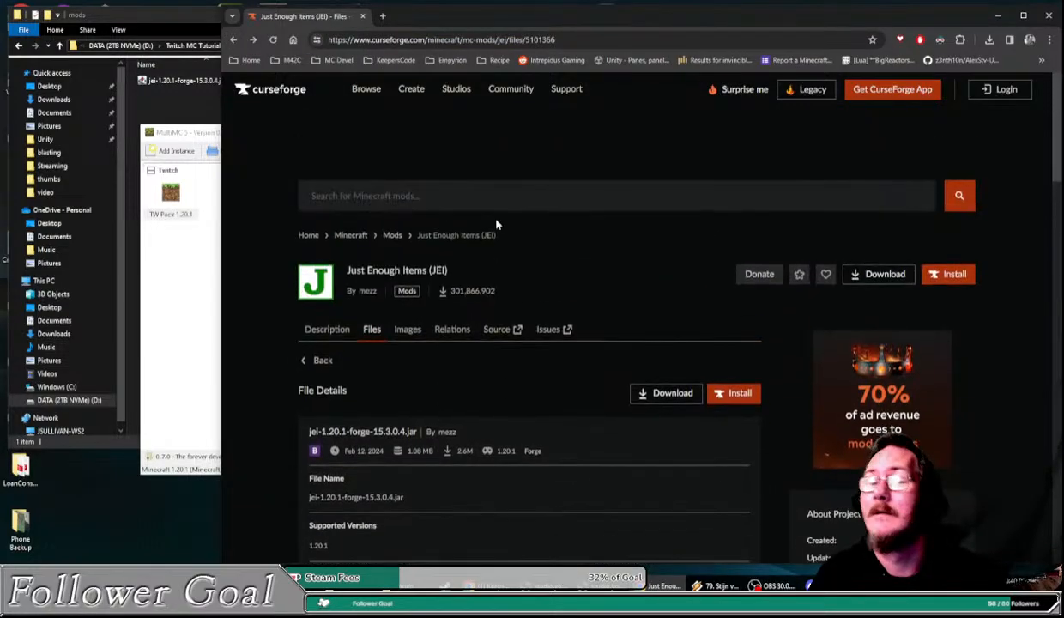
left_click(419, 195)
type("a")
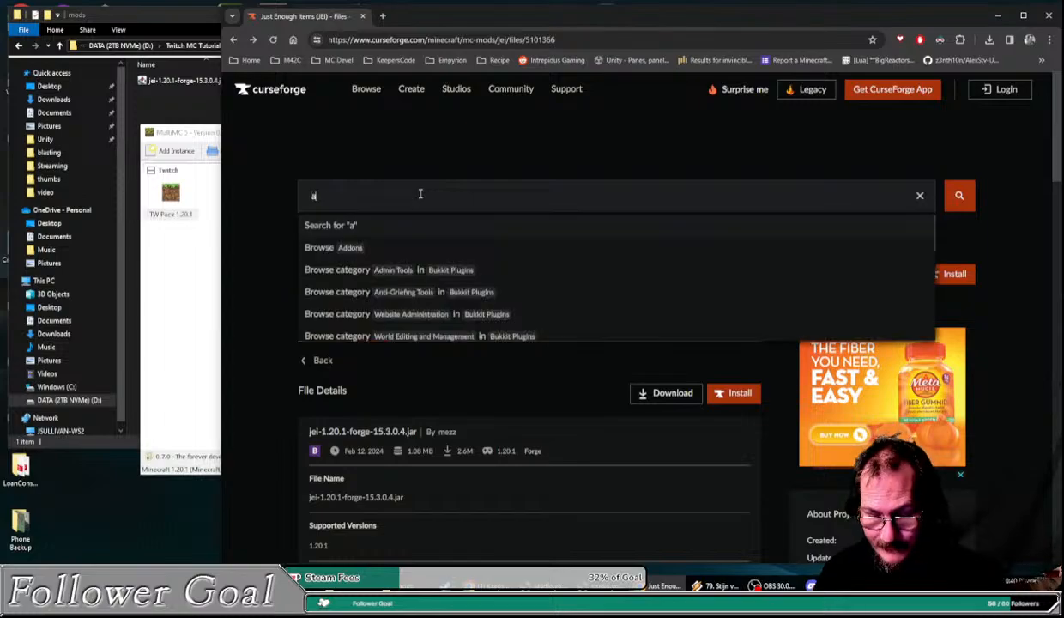
type("pplied ener")
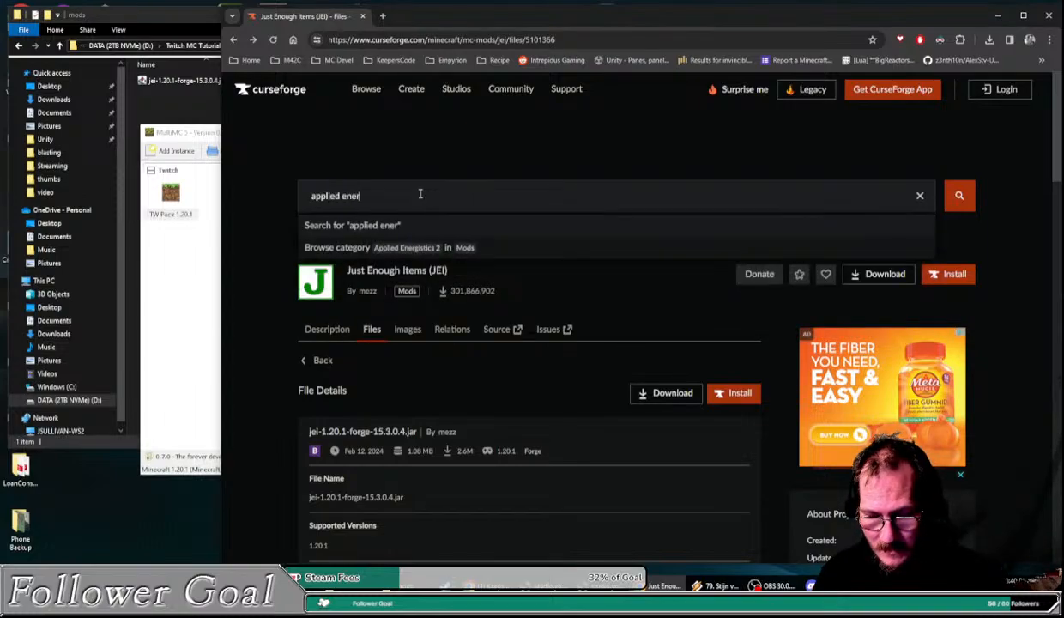
type("gistics")
key("Return")
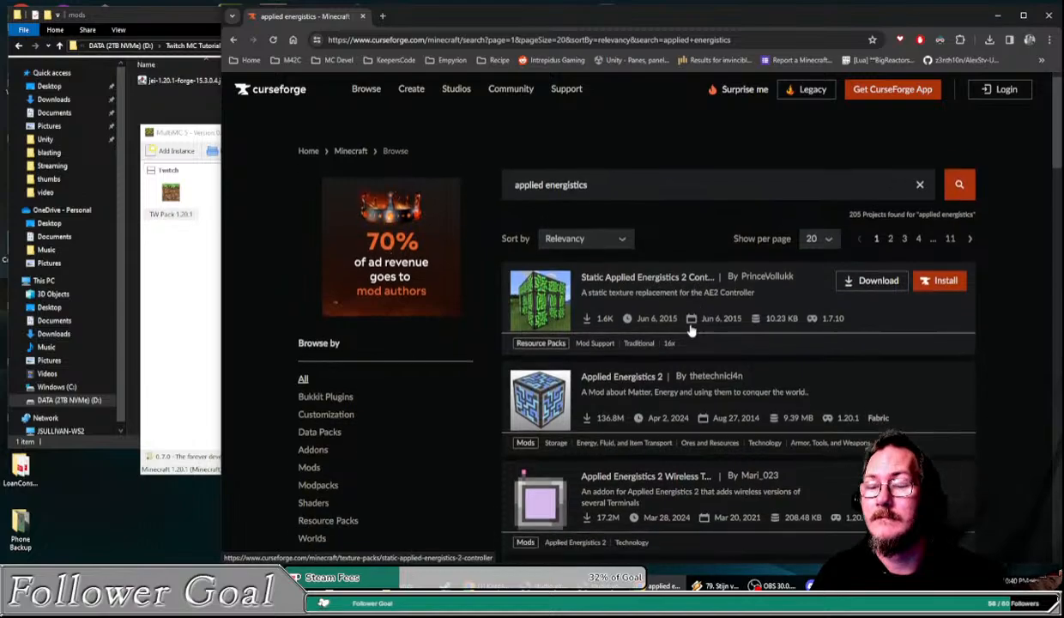
Step: Open the Applied Energistics 2 mod's file list and filter it to game version 1.20.1 and the NeoForge mod loader
left_click(637, 364)
scroll(429, 309, "down", 1)
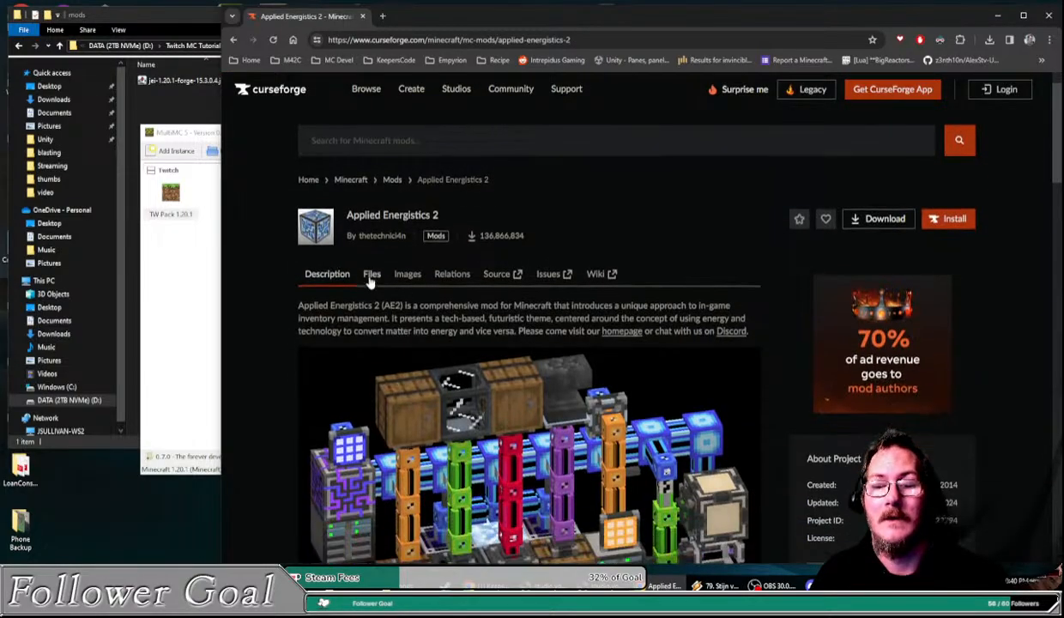
left_click(371, 277)
scroll(457, 248, "down", 3)
scroll(457, 247, "up", 3)
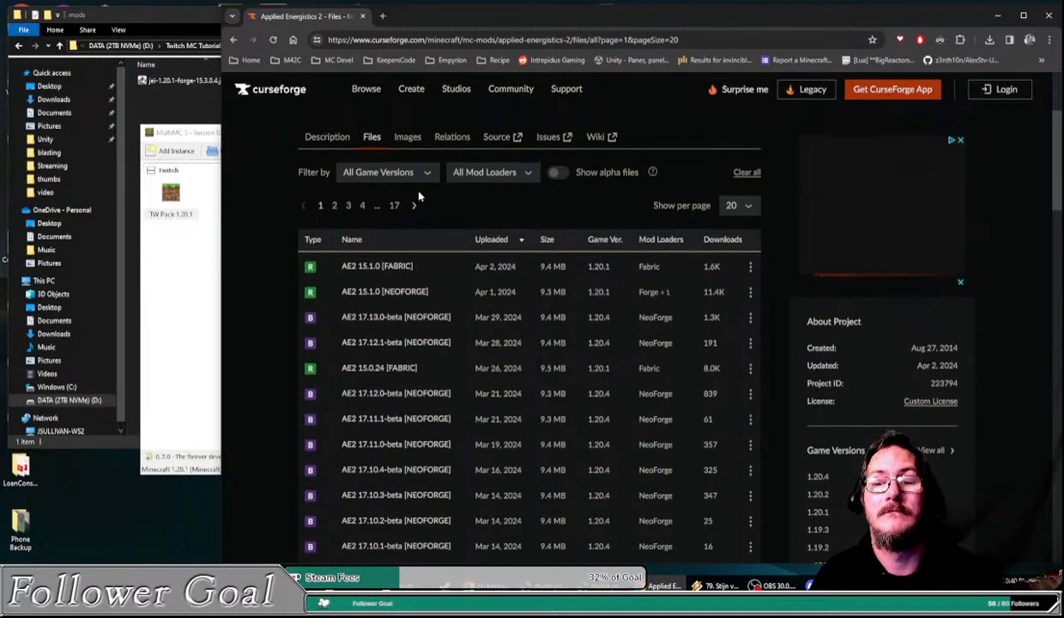
left_click(390, 172)
left_click(356, 252)
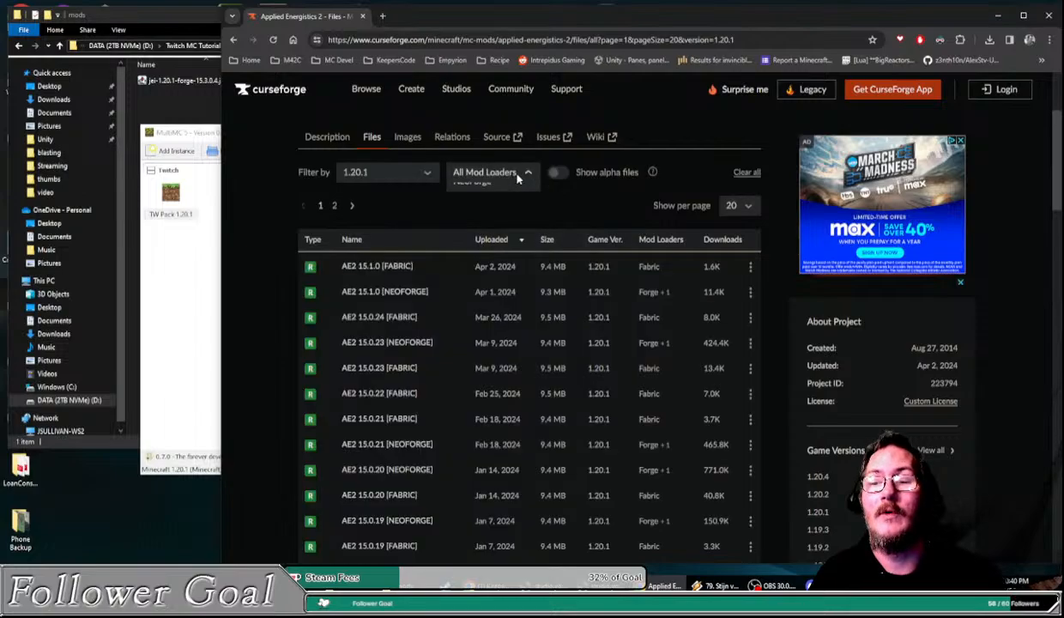
left_click(484, 172)
left_click(472, 249)
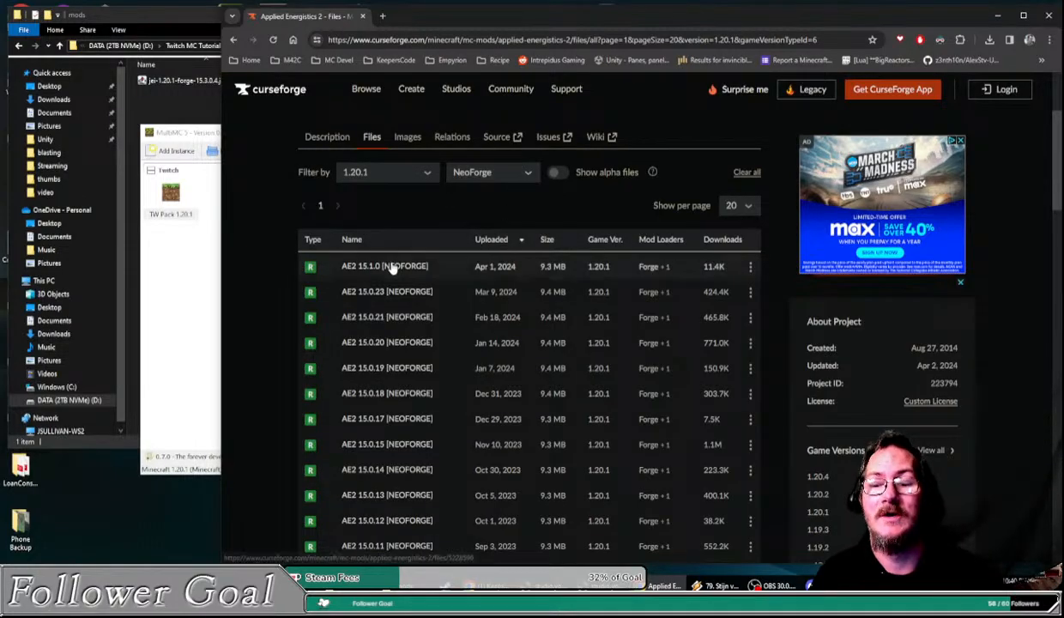
Step: Download AE2 15.1.0 [NEOFORGE], save appliedenergistics2-forge-15.1.0.jar in the instance's mods folder, and bring that folder to the front
left_click(392, 267)
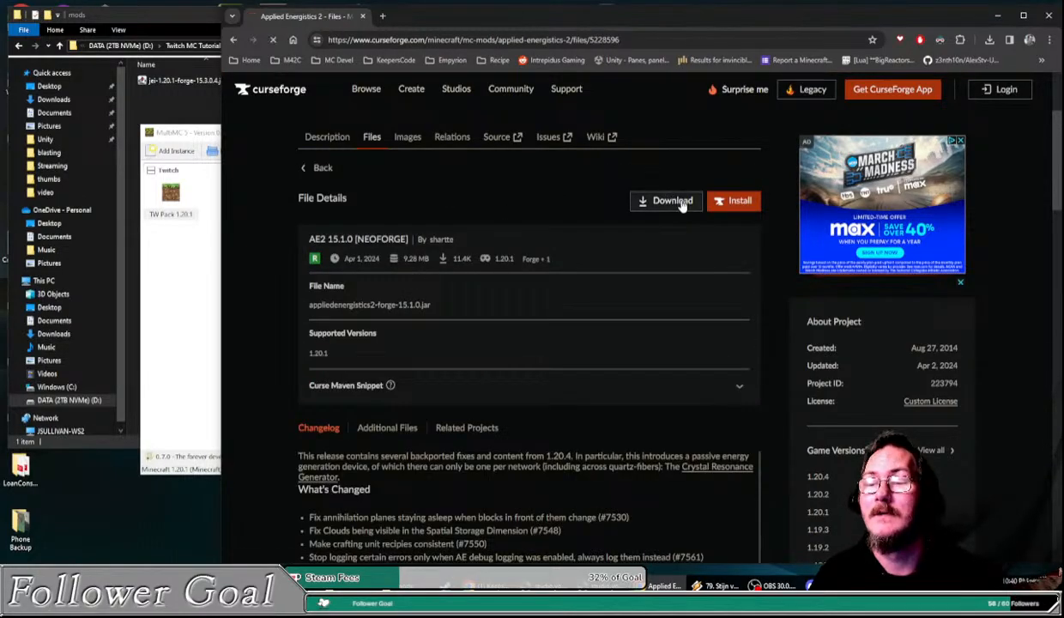
left_click(678, 200)
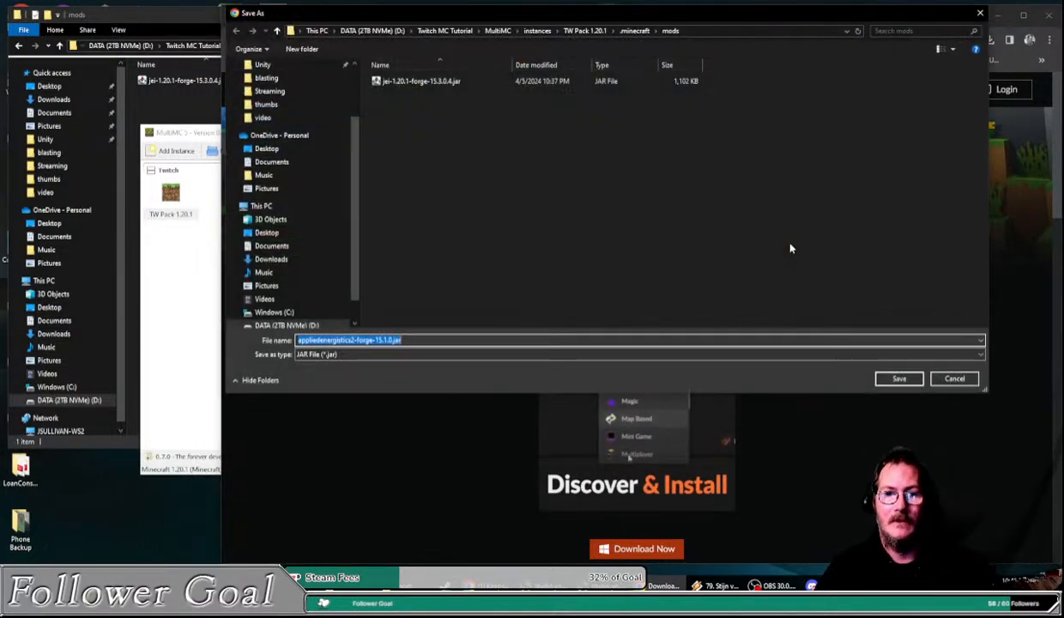
left_click(894, 383)
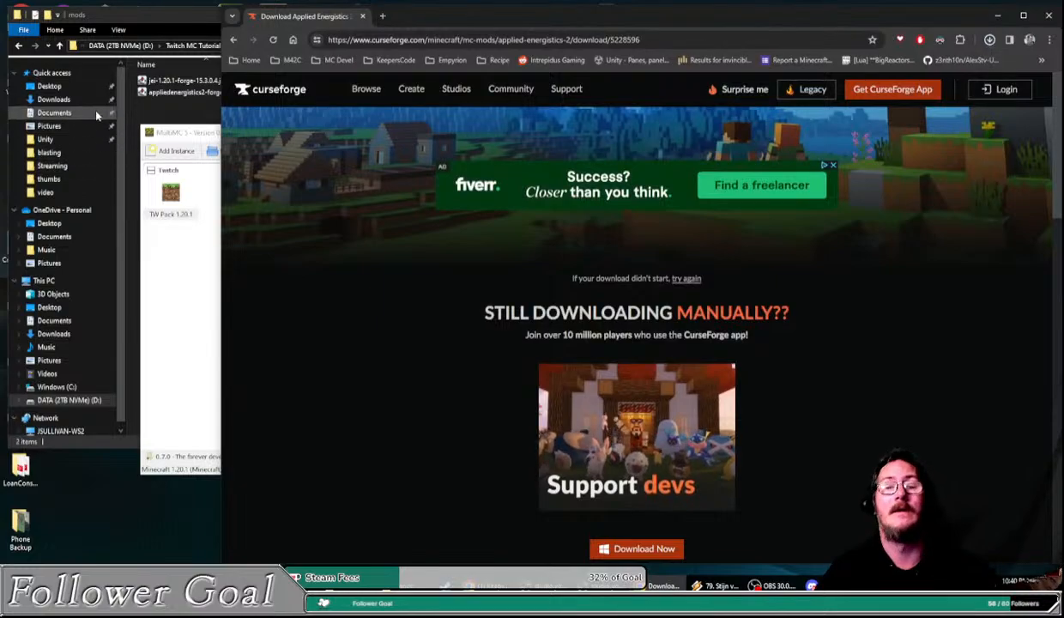
left_click(177, 92)
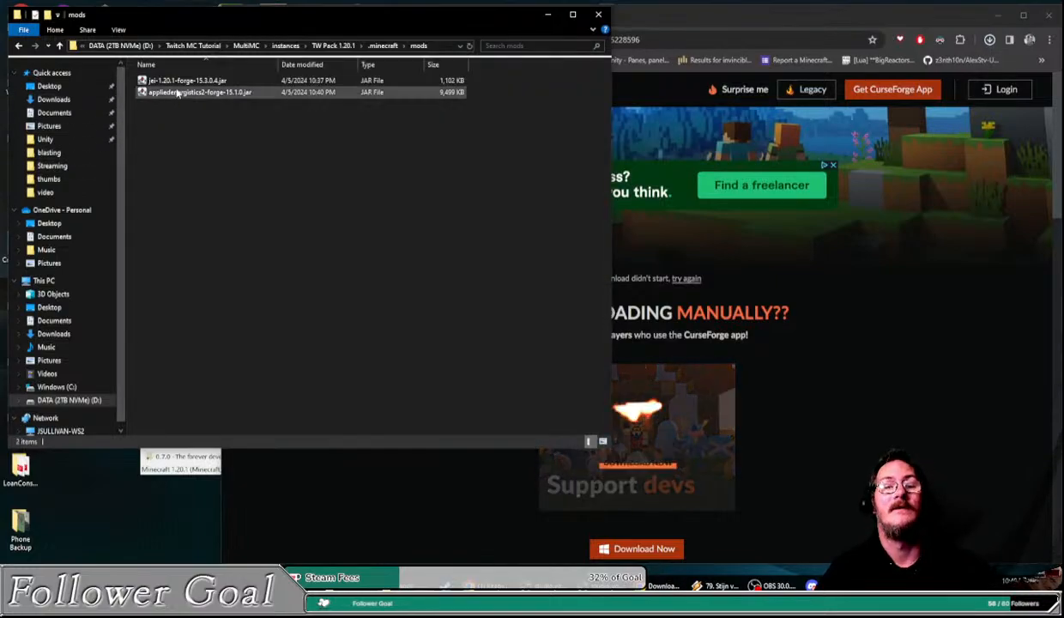
Step: Launch the TW Pack 1.20.1 instance from MultiMC and view the Applied Energistics 2 entry in the game's mod list
left_click(162, 464)
double_click(163, 194)
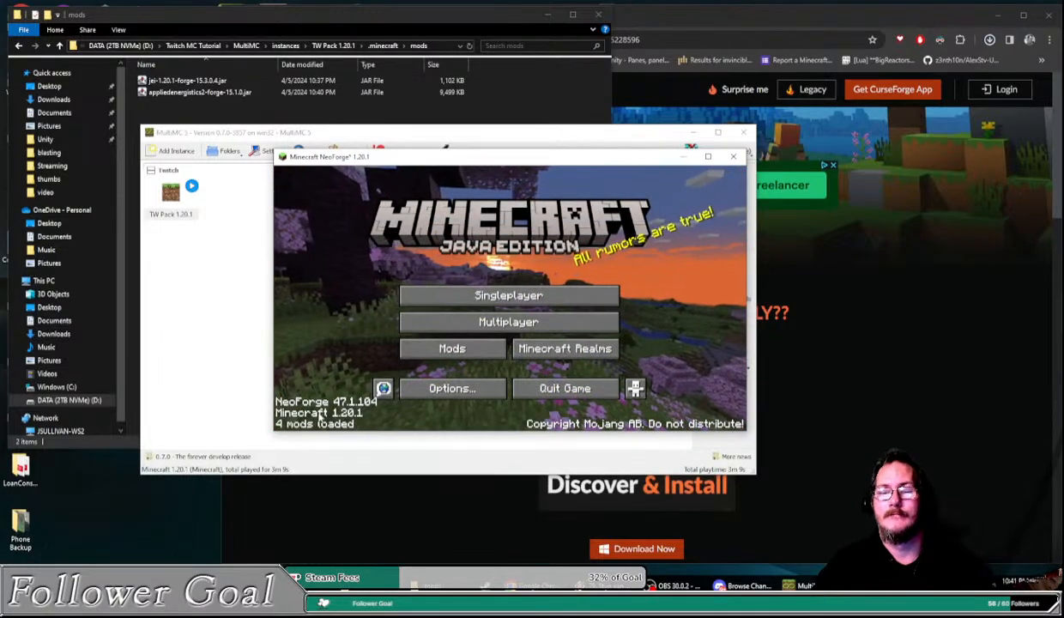
left_click(452, 348)
left_click(343, 297)
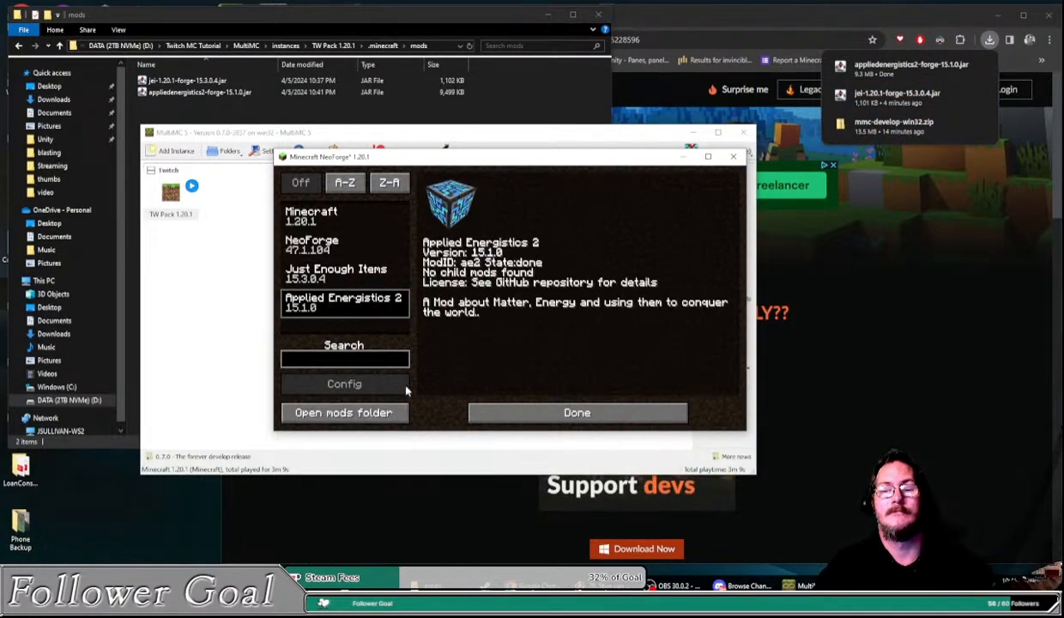
left_click(583, 417)
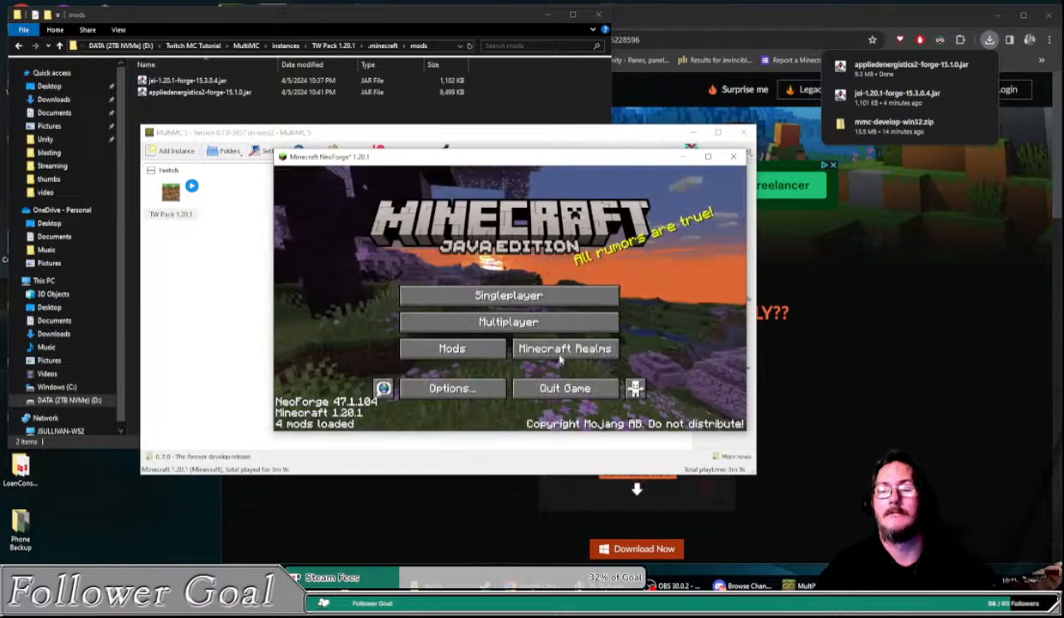
Step: Load the existing singleplayer test world and maximize the game window
left_click(480, 295)
double_click(440, 244)
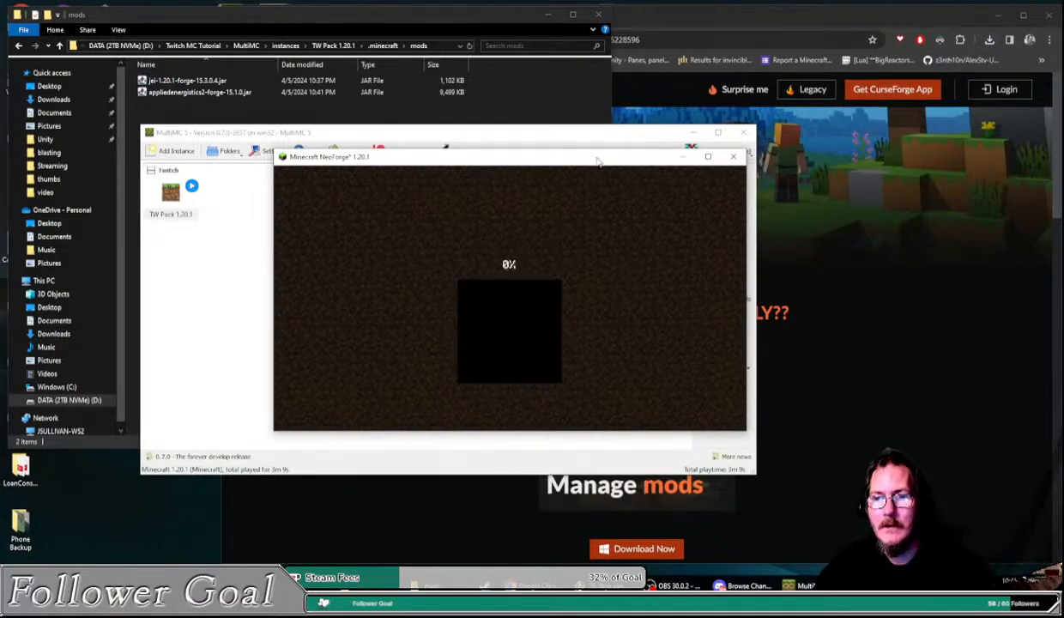
double_click(598, 160)
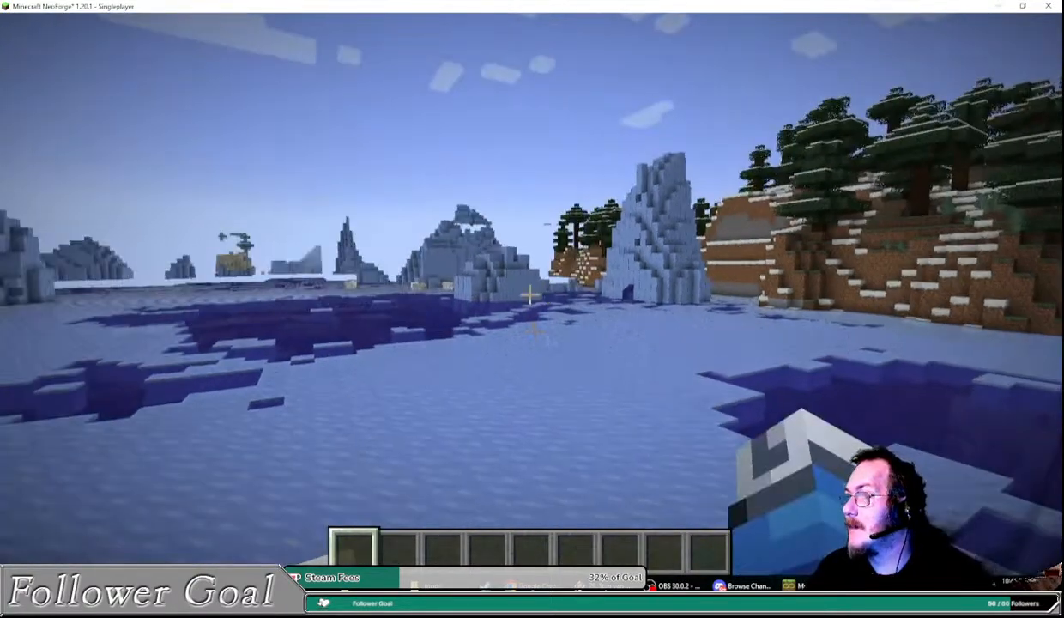
key("alt+Tab")
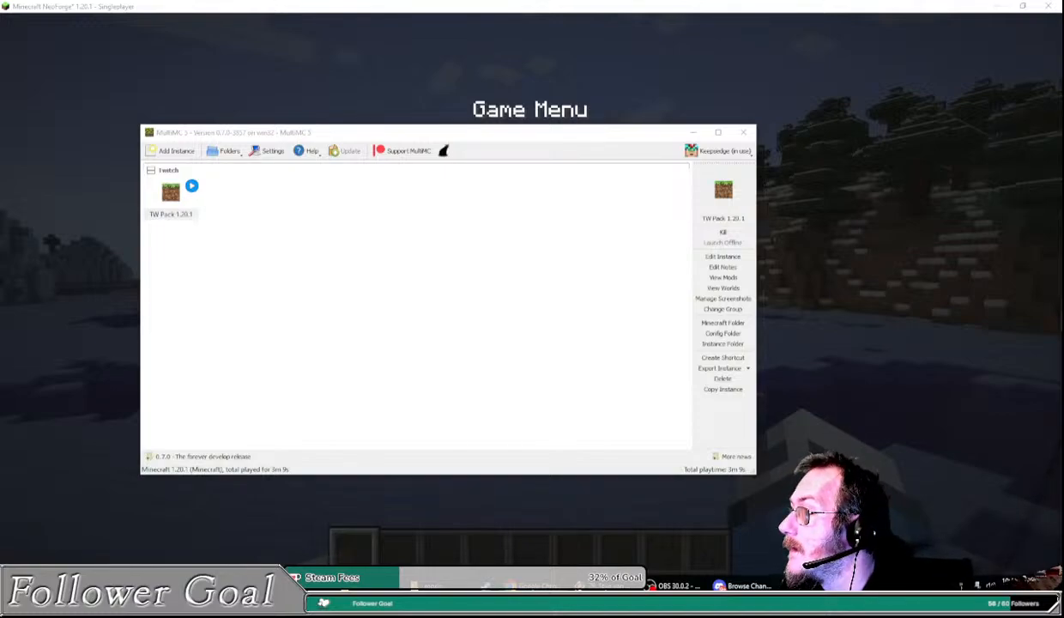
key("alt+Tab")
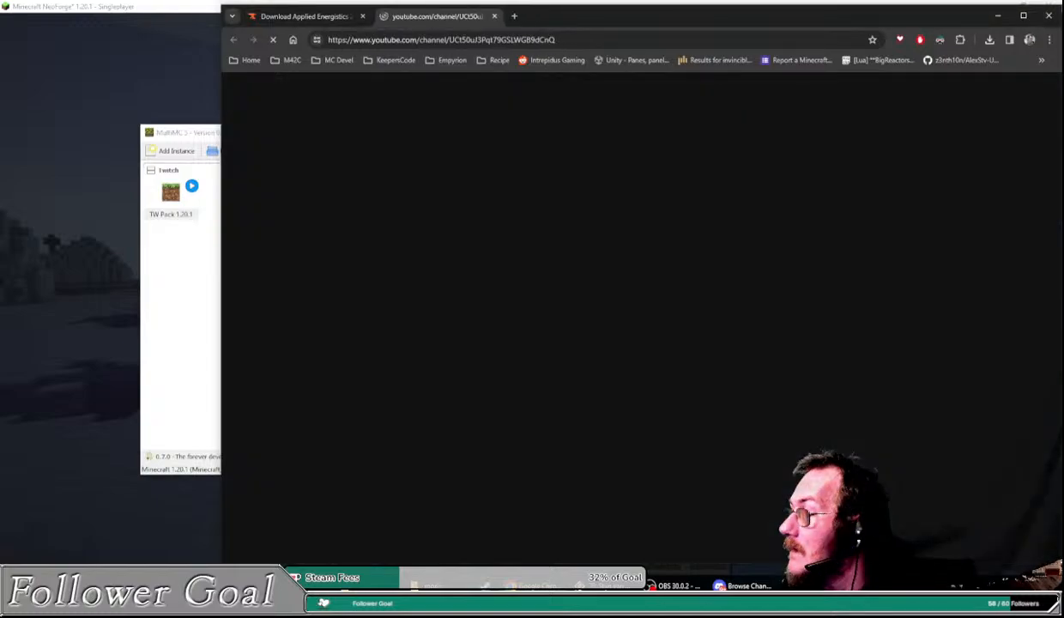
key("alt+Tab")
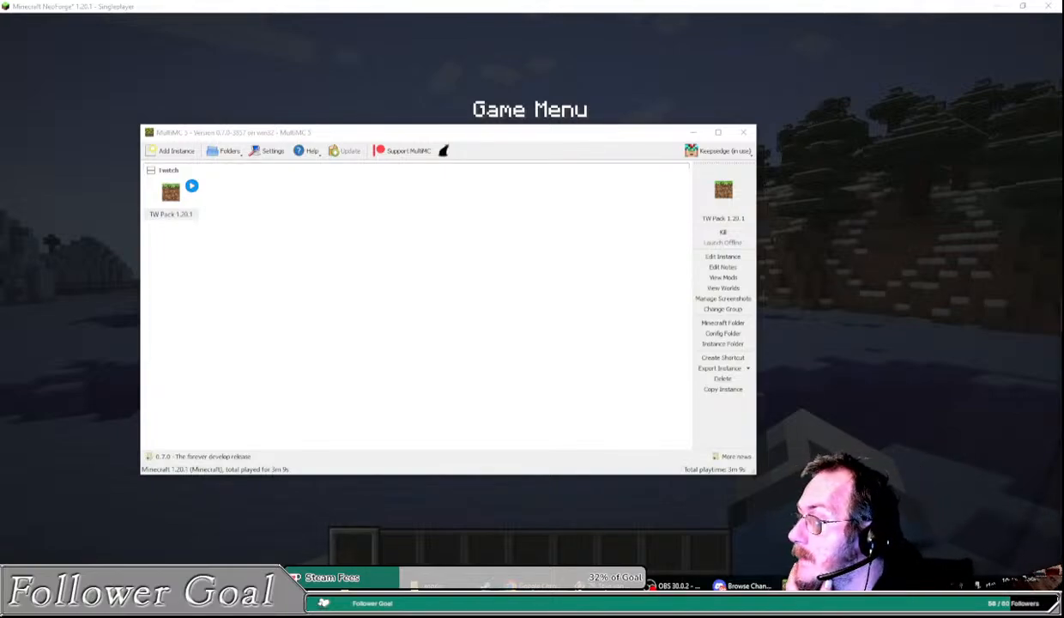
left_click_drag(494, 133, 566, 144)
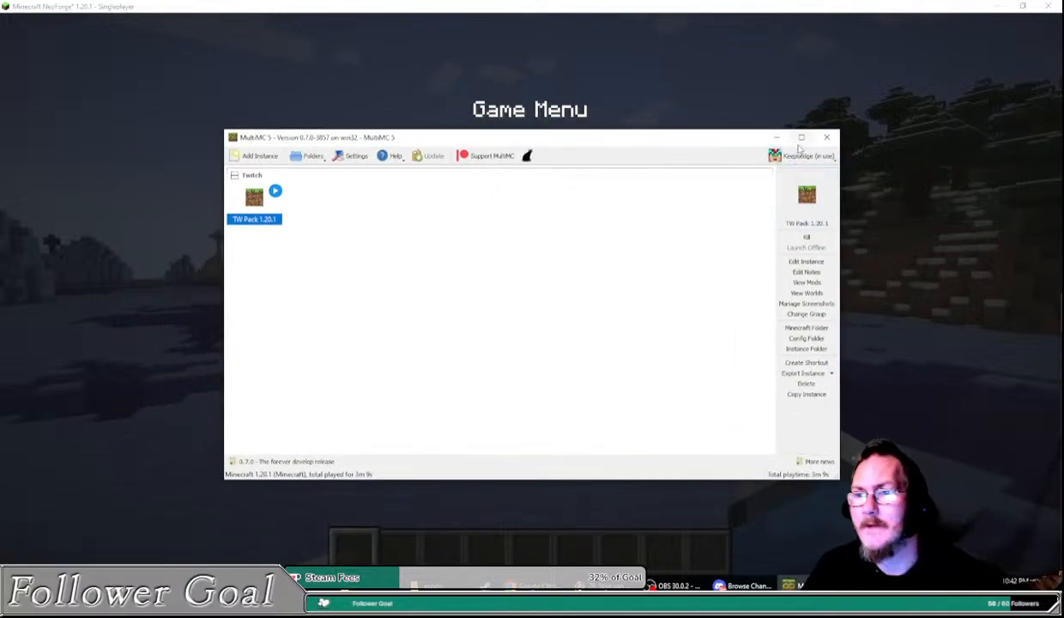
left_click(882, 5)
key("Escape")
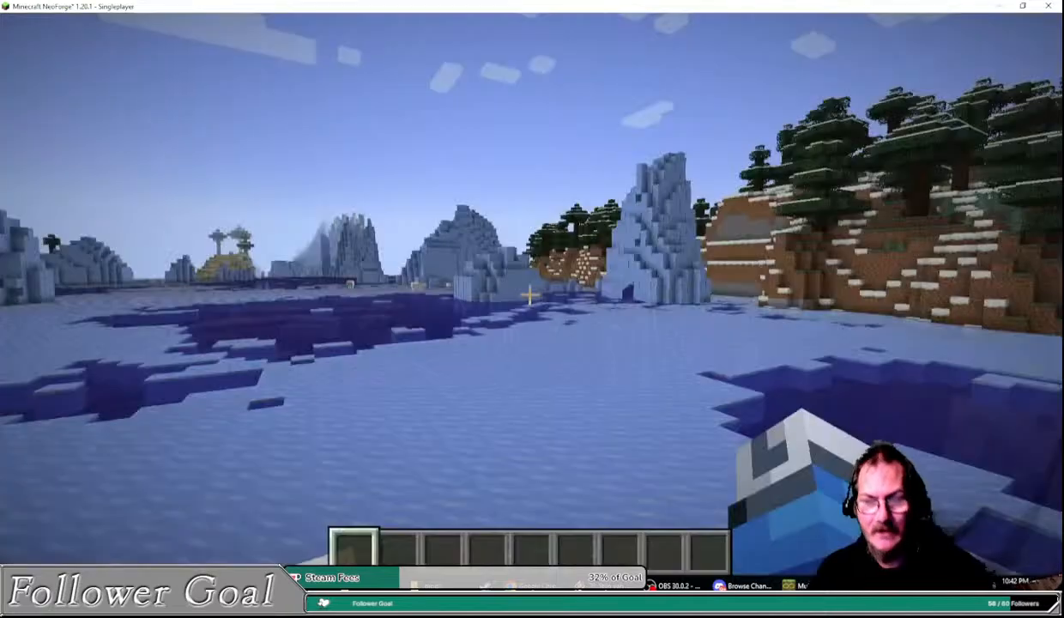
Step: Save and quit the singleplayer world to the title screen, and quit the game
key("Escape")
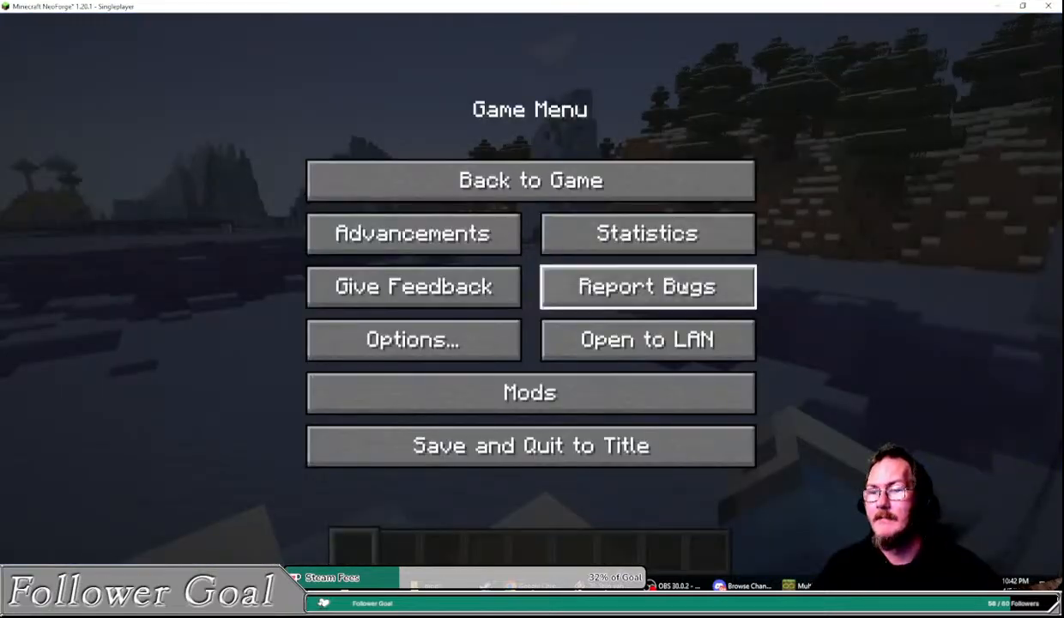
left_click(500, 426)
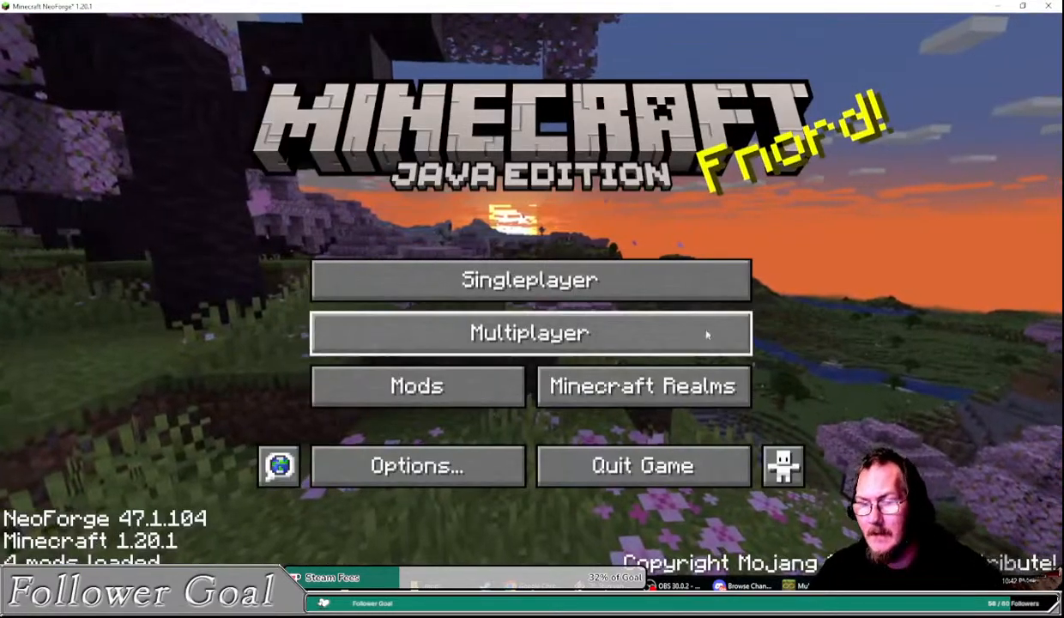
left_click(636, 472)
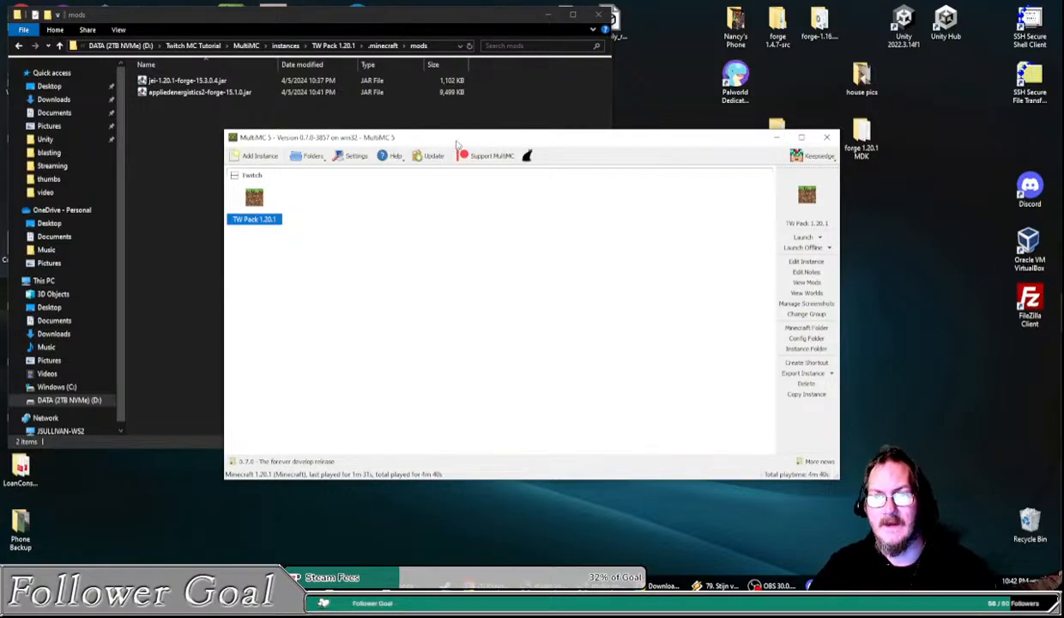
Step: Reposition the MultiMC window over the mods folder and close MultiMC
left_click_drag(458, 144, 421, 142)
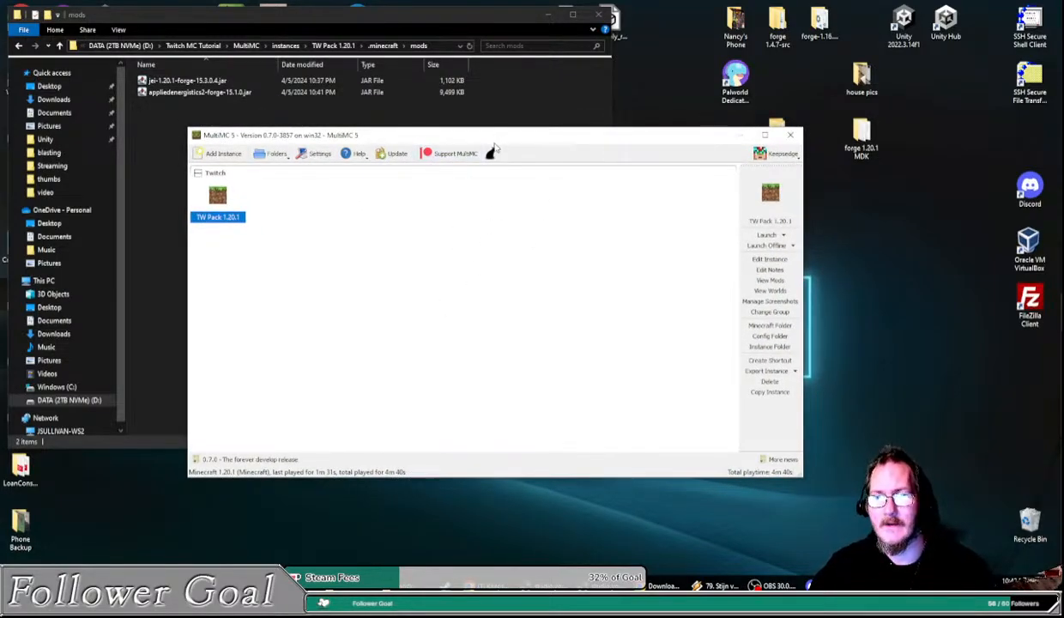
left_click_drag(495, 148, 502, 168)
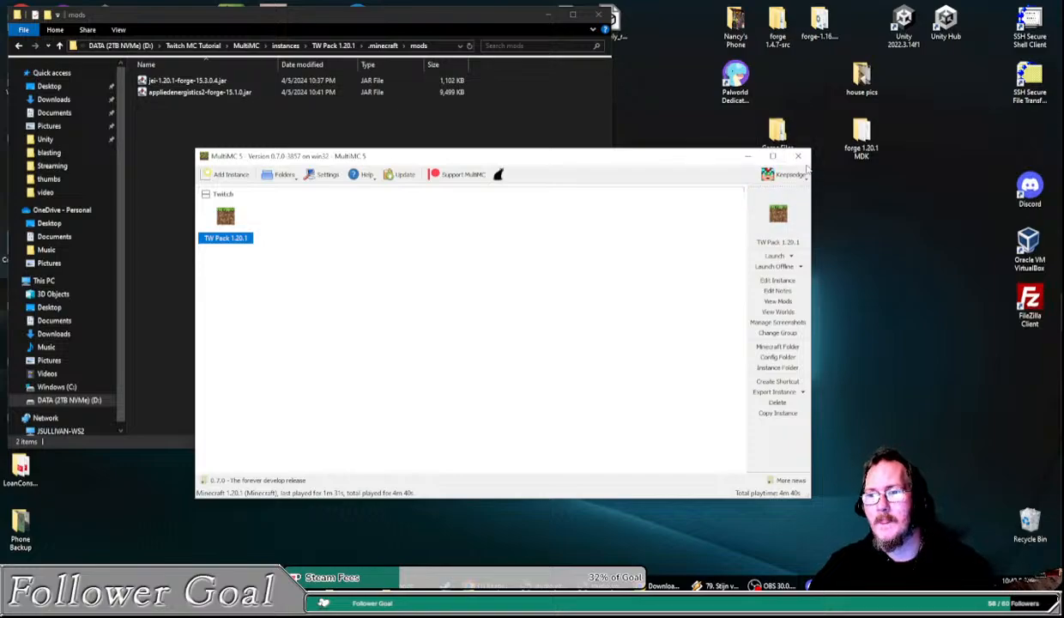
left_click(798, 156)
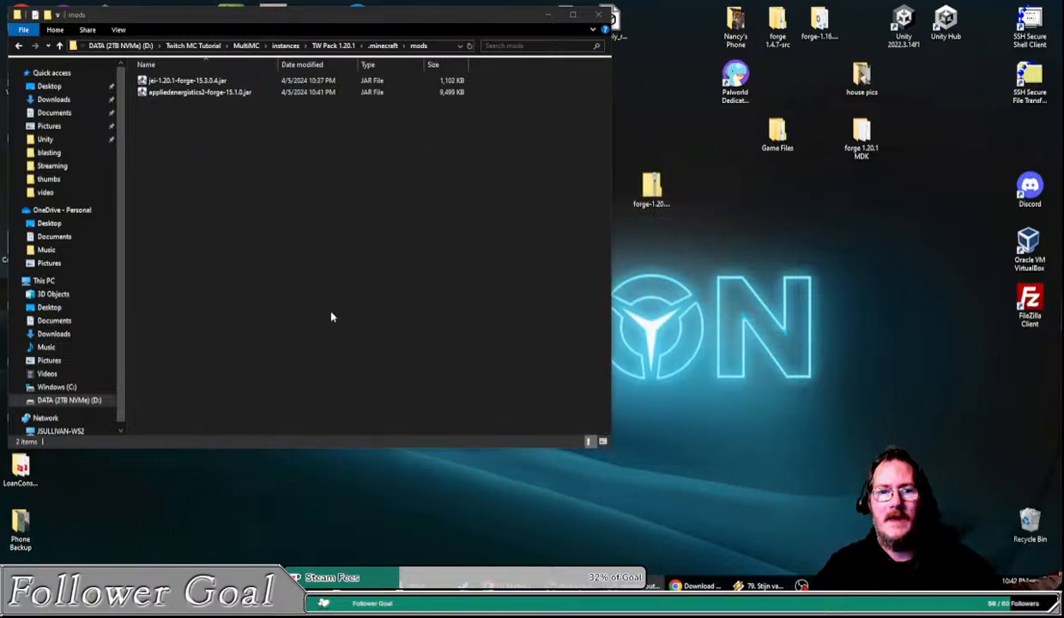
Step: Create a folder named Twitch MC Server inside the Twitch MC Tutorial folder and open it
left_click(383, 47)
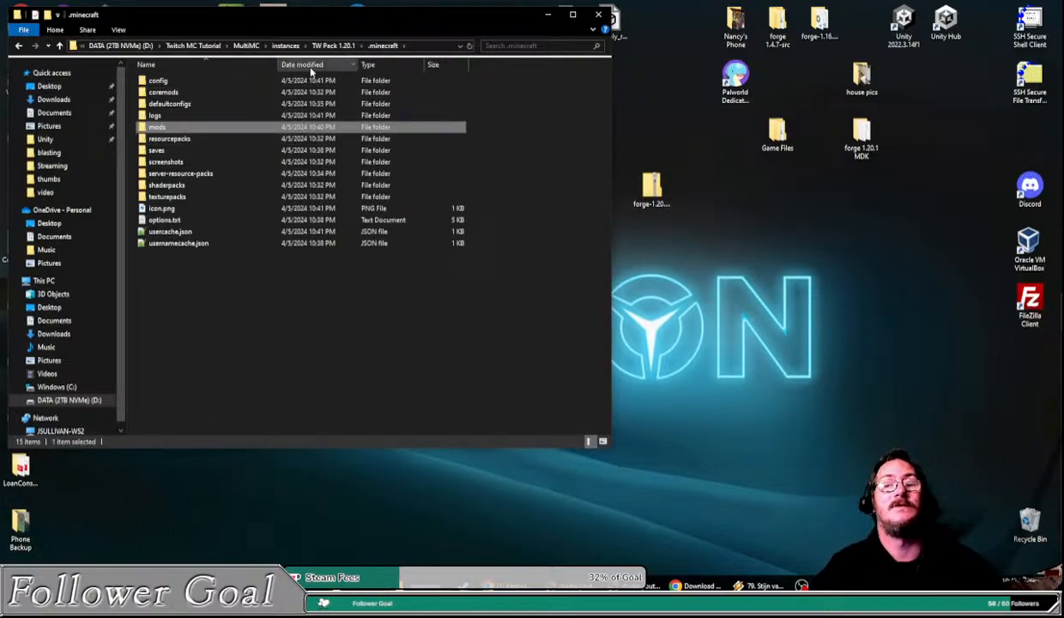
left_click(333, 46)
left_click(273, 46)
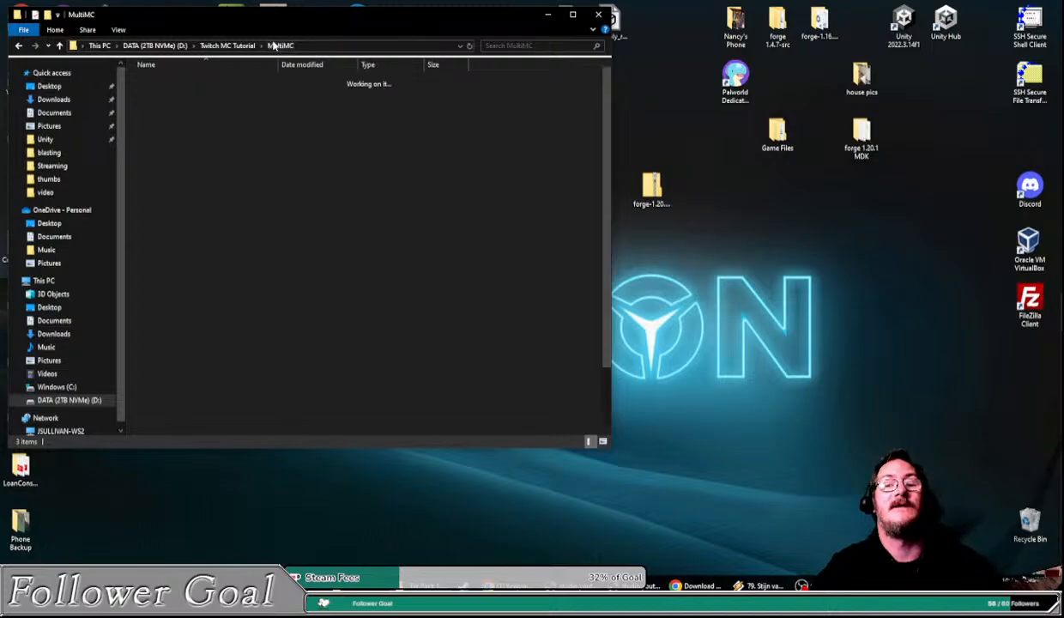
left_click(237, 46)
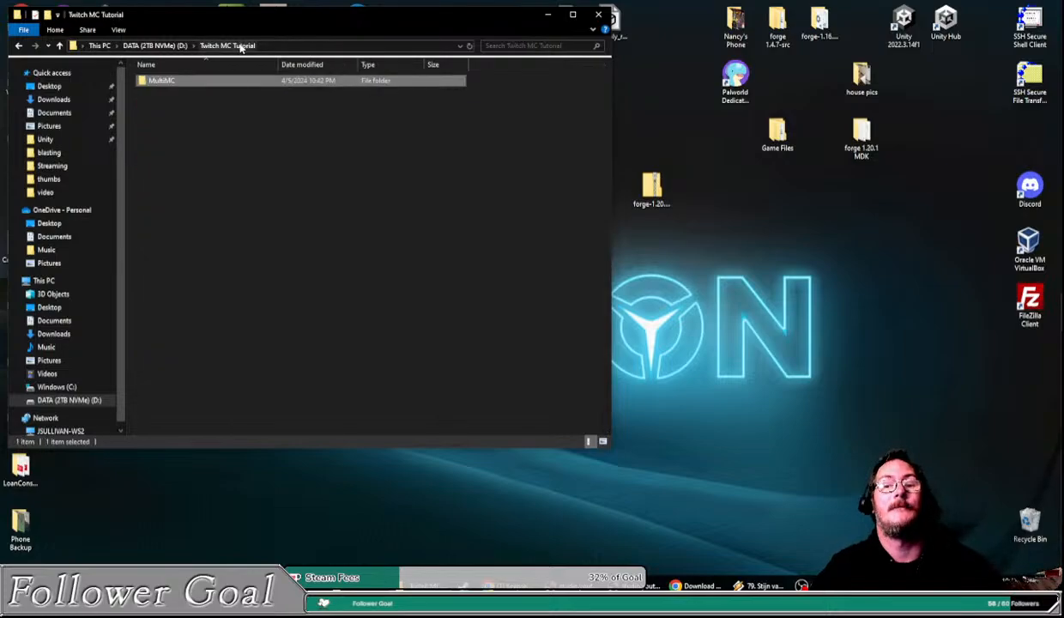
right_click(160, 117)
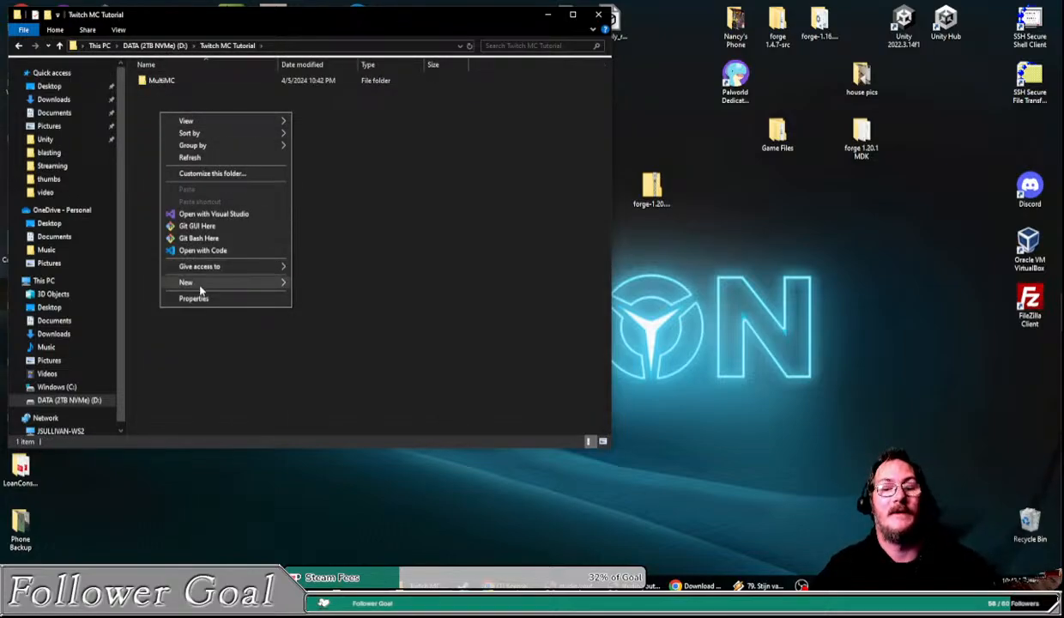
mouse_move(195, 281)
left_click(333, 285)
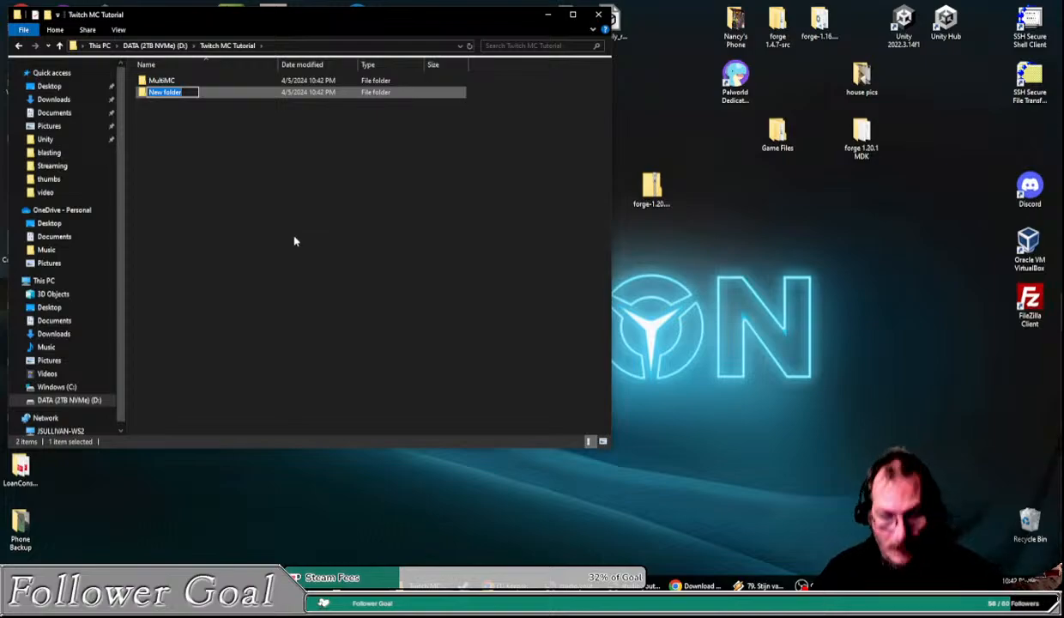
type("Twitch MC Server")
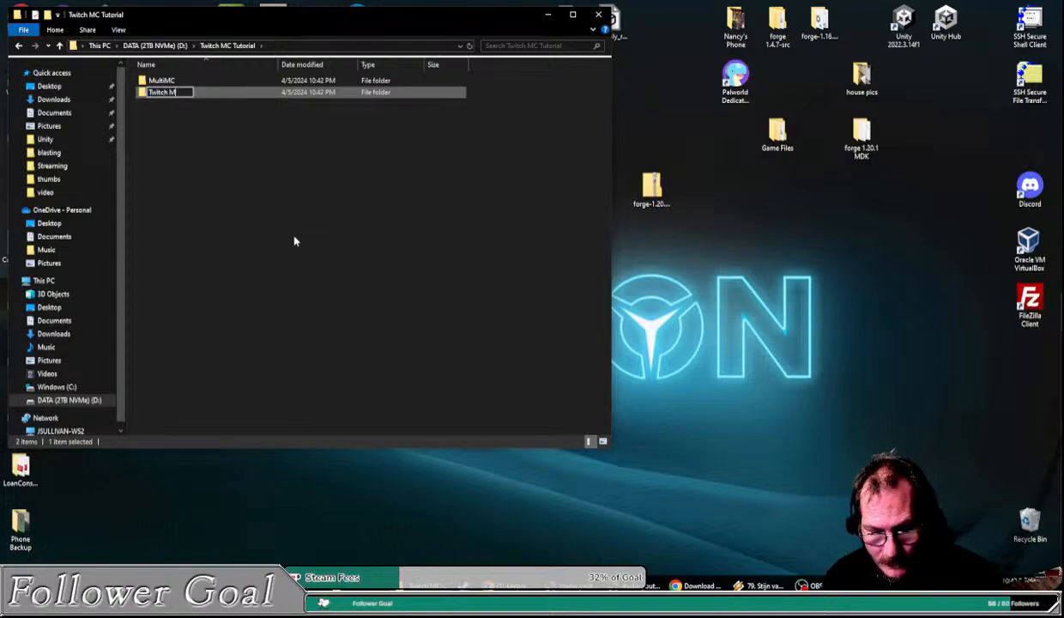
key("Return")
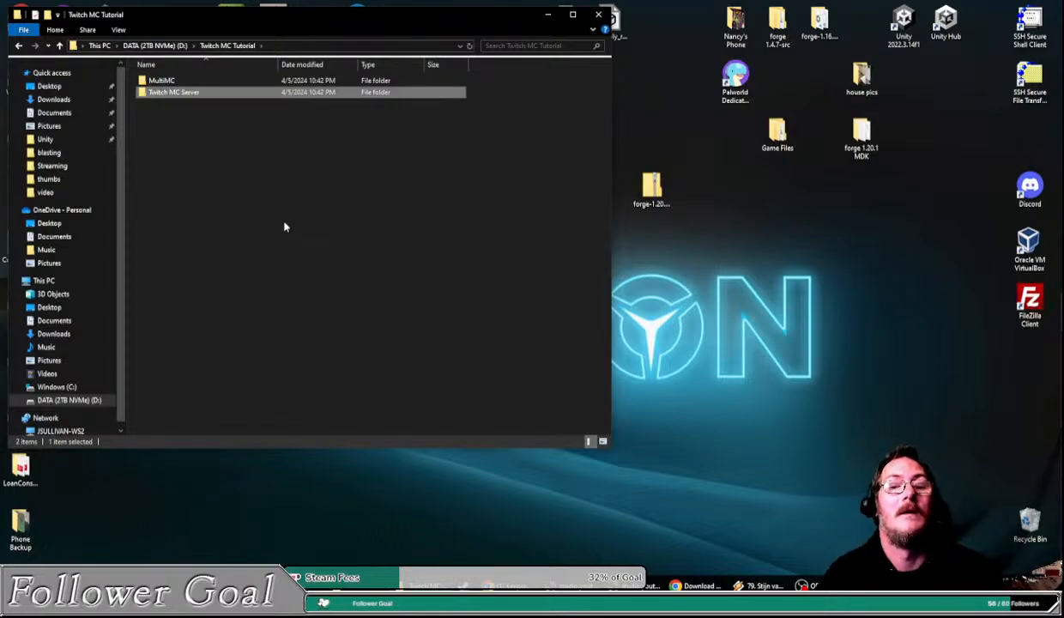
double_click(159, 93)
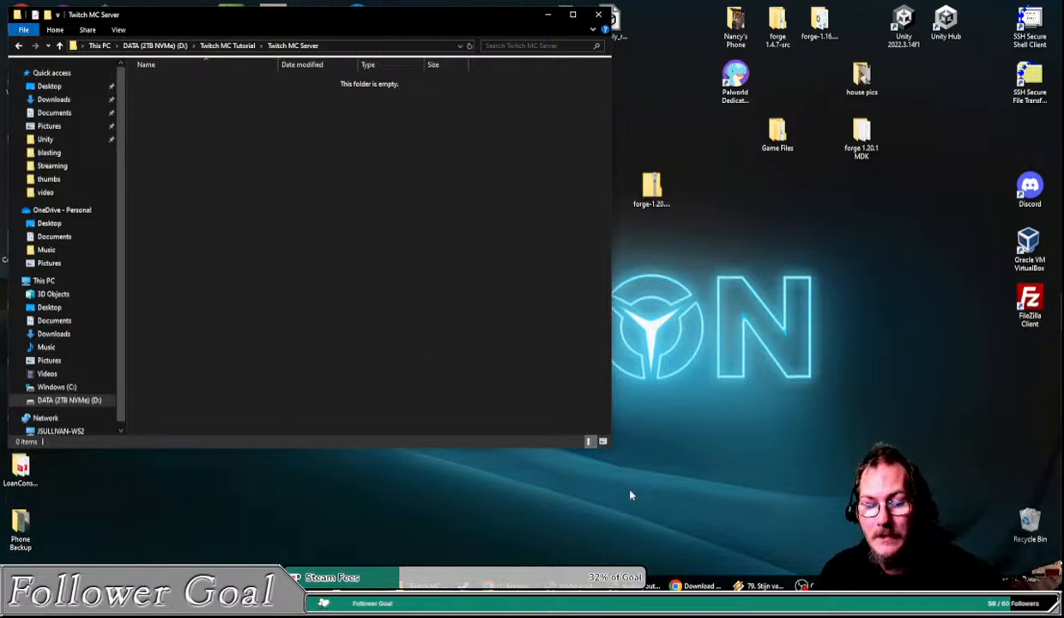
key("alt+Tab")
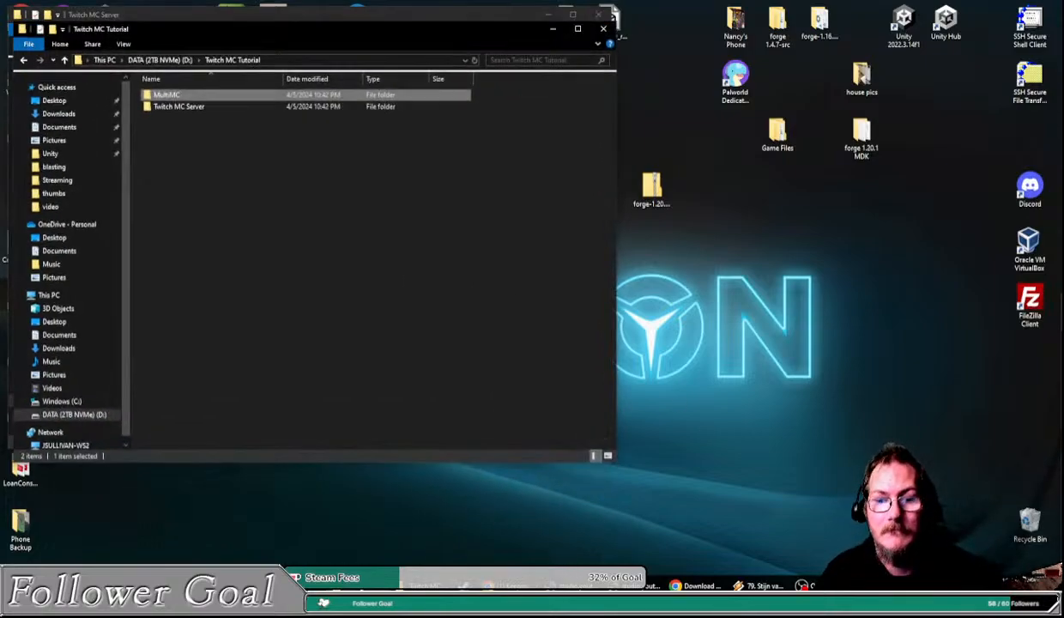
left_click_drag(226, 35, 344, 139)
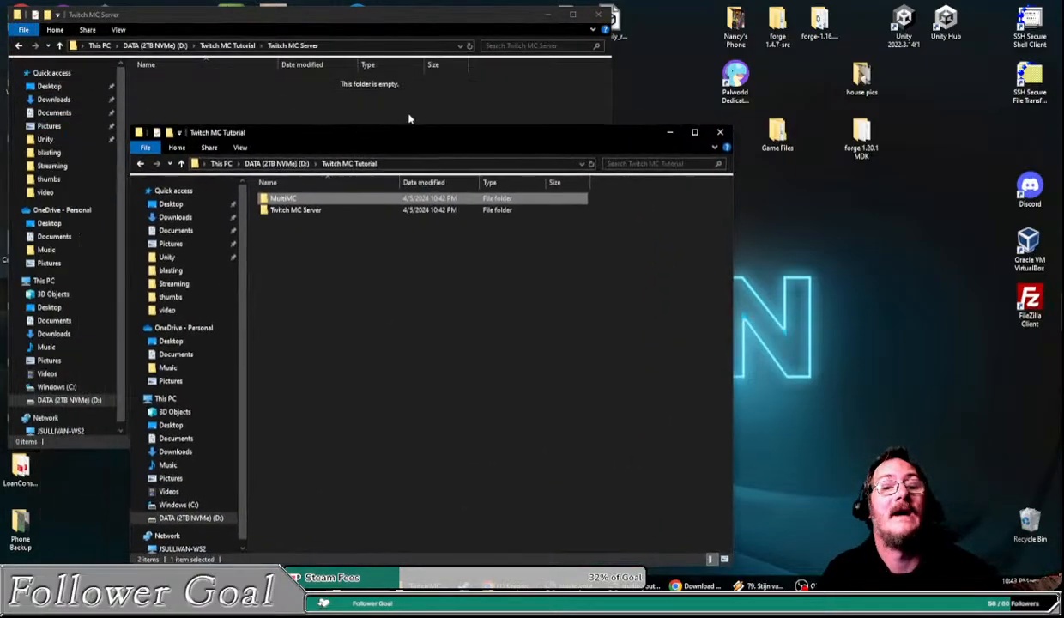
left_click(670, 132)
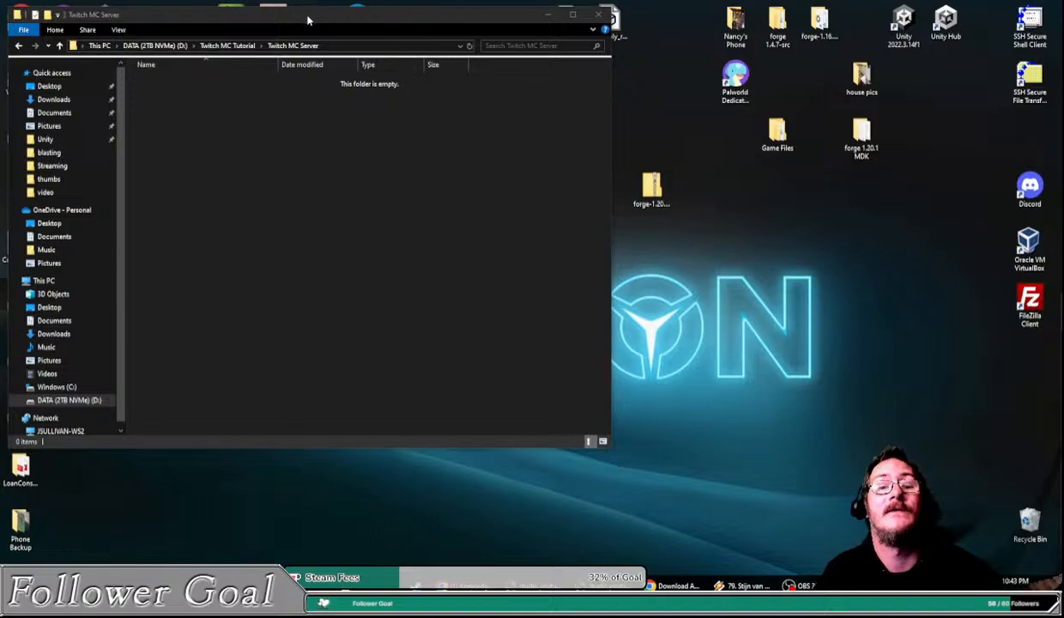
left_click_drag(308, 19, 311, 19)
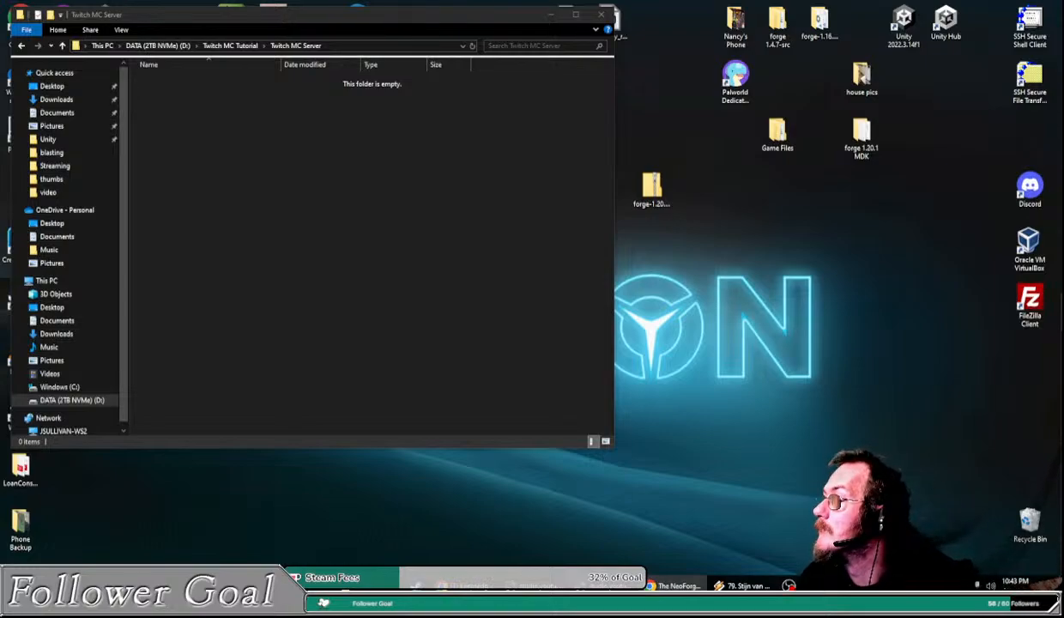
Step: Switch to the Chrome window showing neoforged.net, bring it onto this screen and maximize it
left_click_drag(1063, 24, 482, 24)
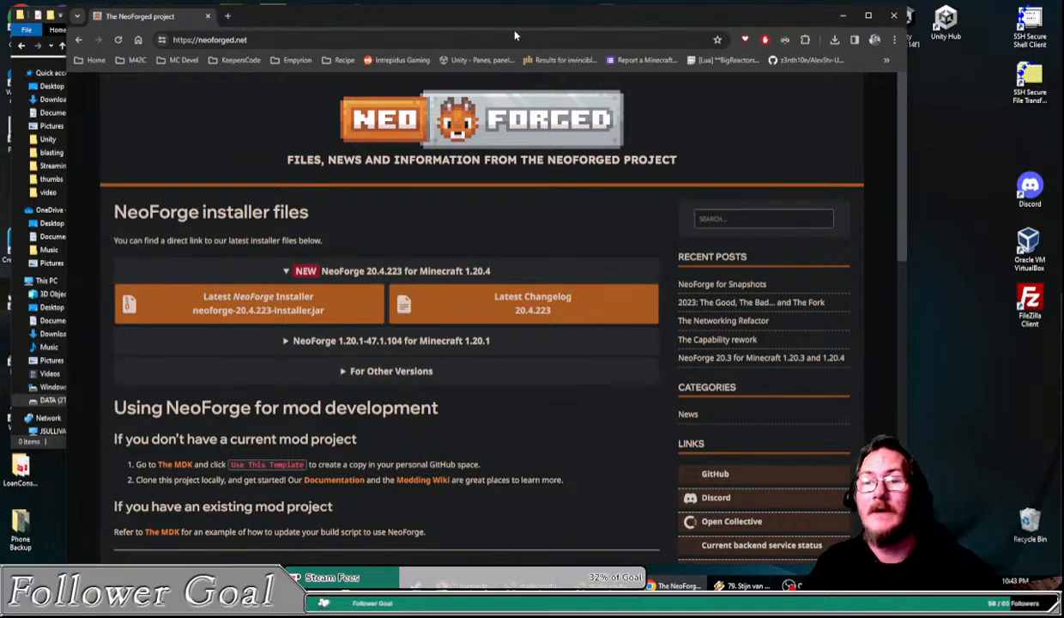
double_click(498, 26)
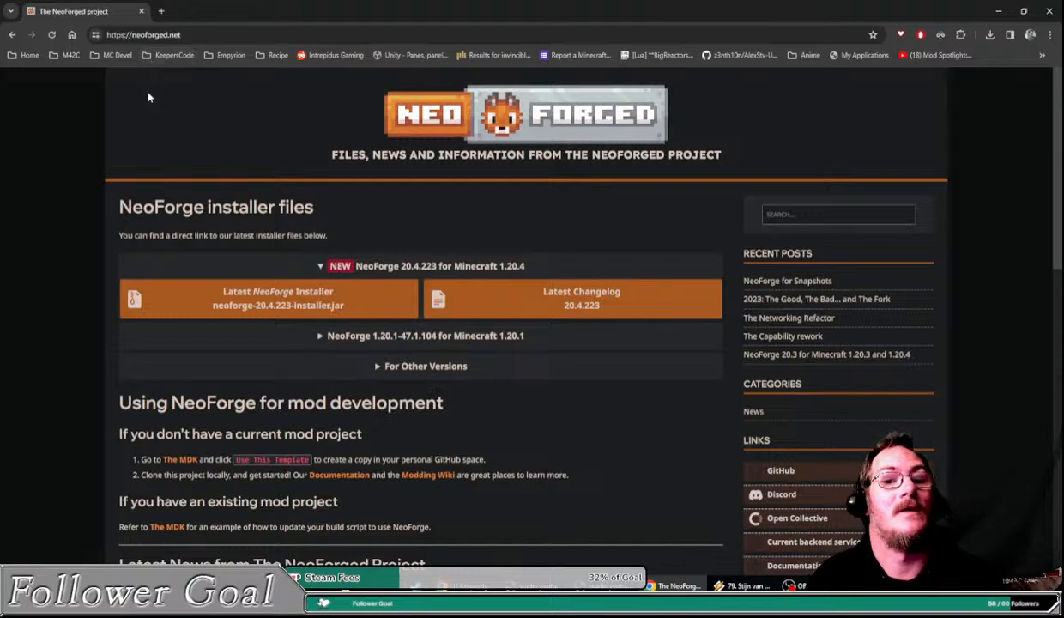
left_click(198, 34)
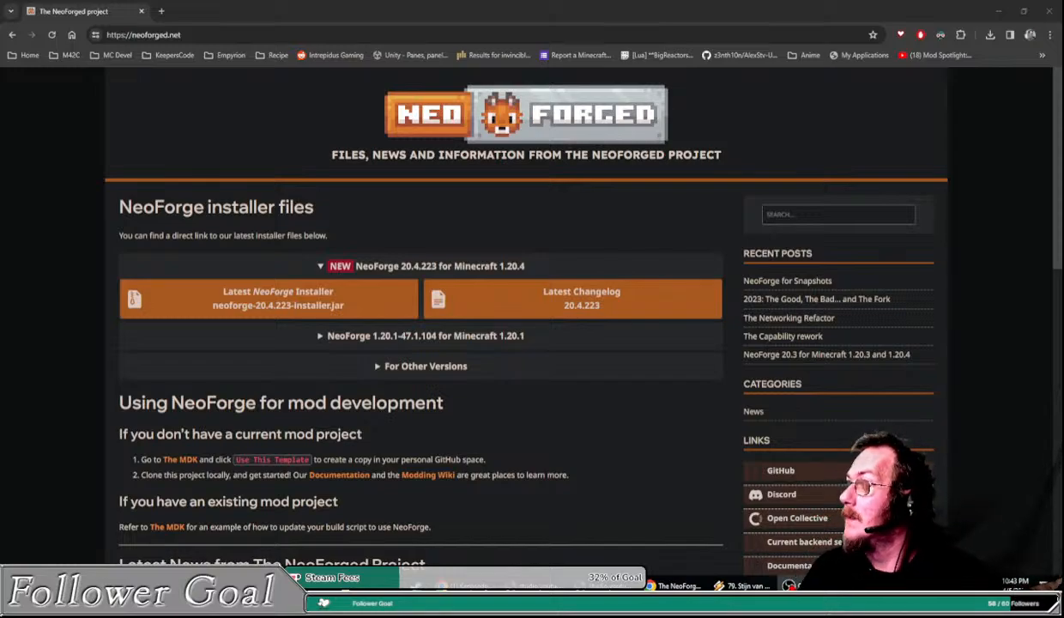
left_click(545, 200)
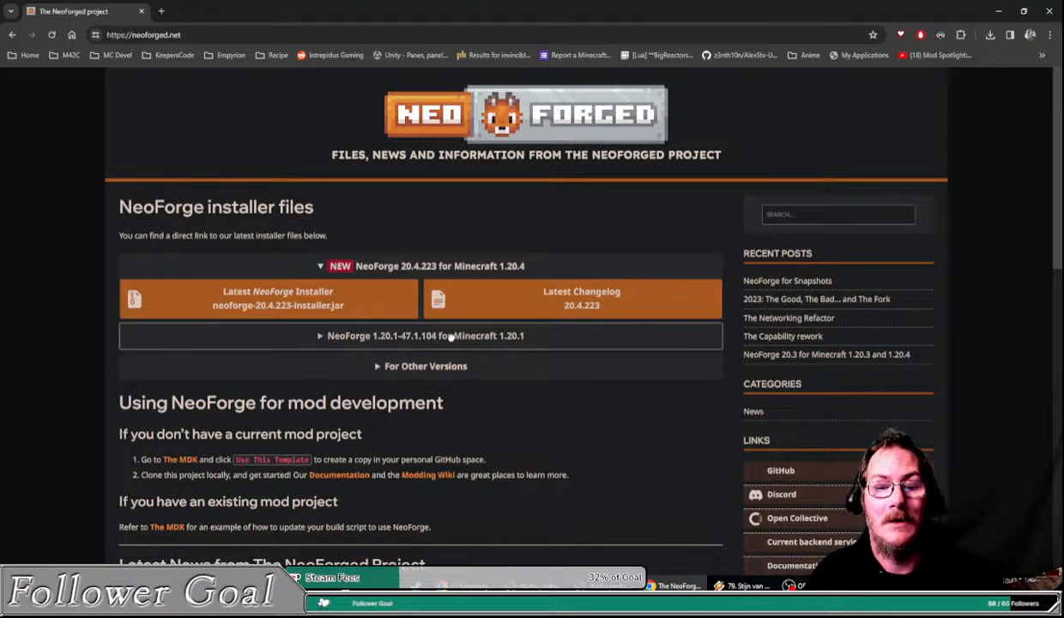
Step: Download neoforge-20.4.223-installer.jar into the Twitch MC Tutorial folder
left_click(298, 311)
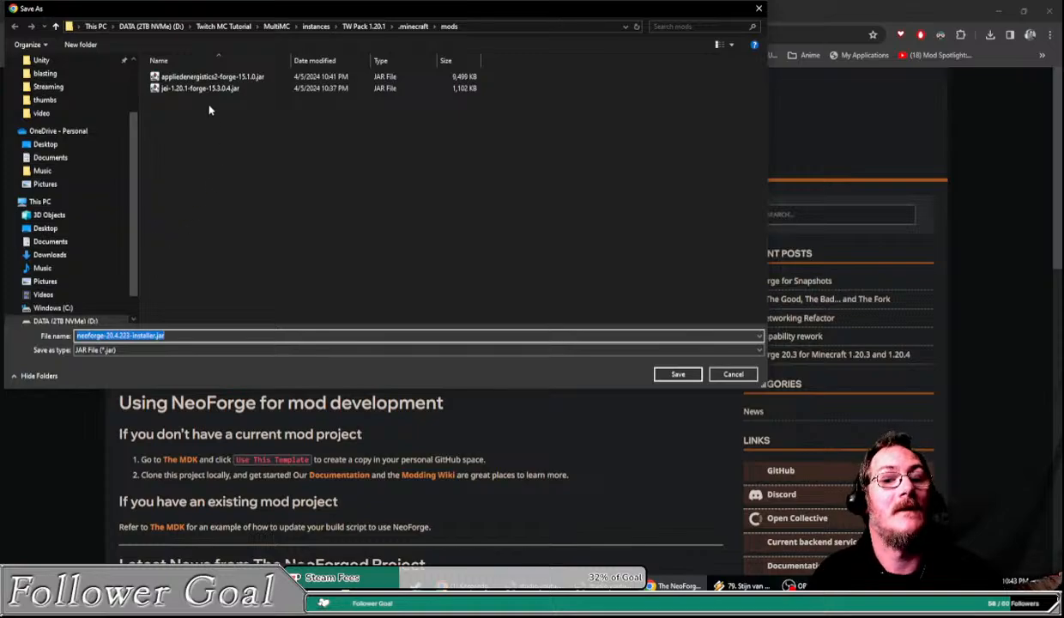
left_click(364, 25)
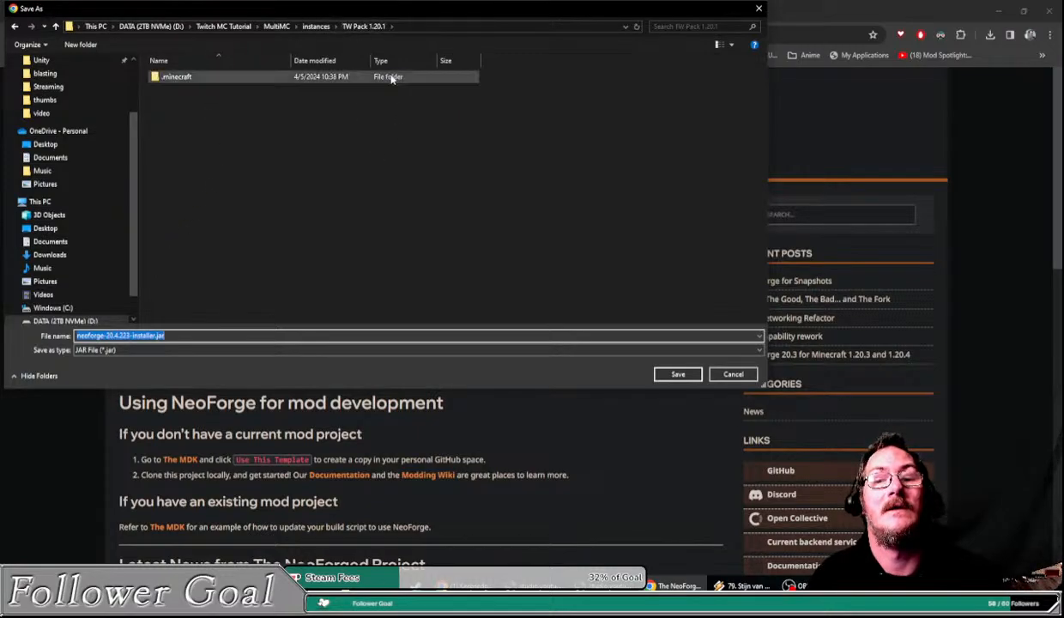
left_click(276, 26)
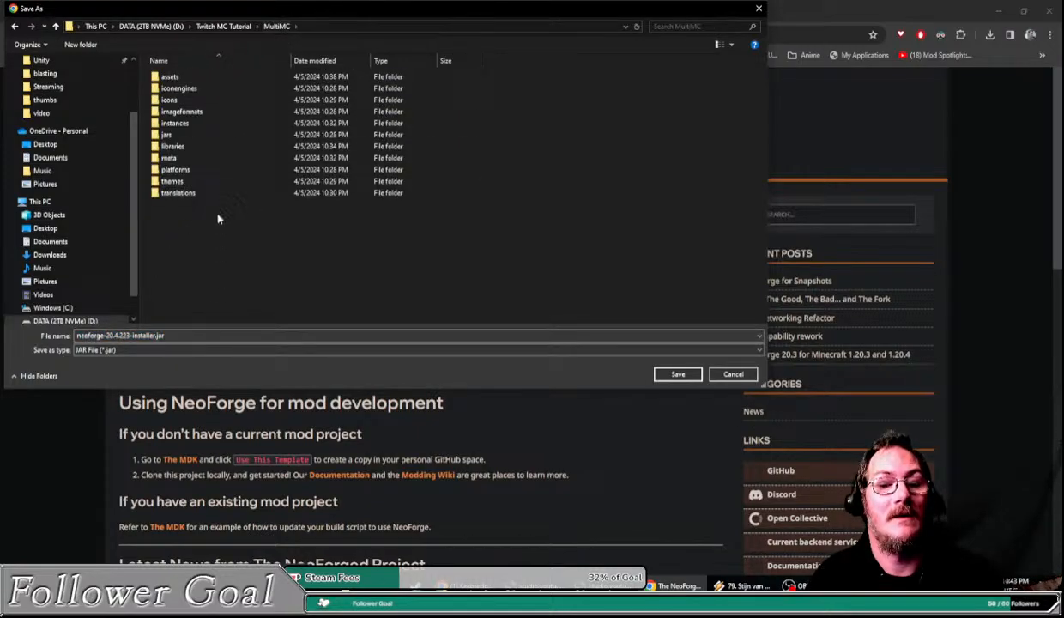
left_click(228, 25)
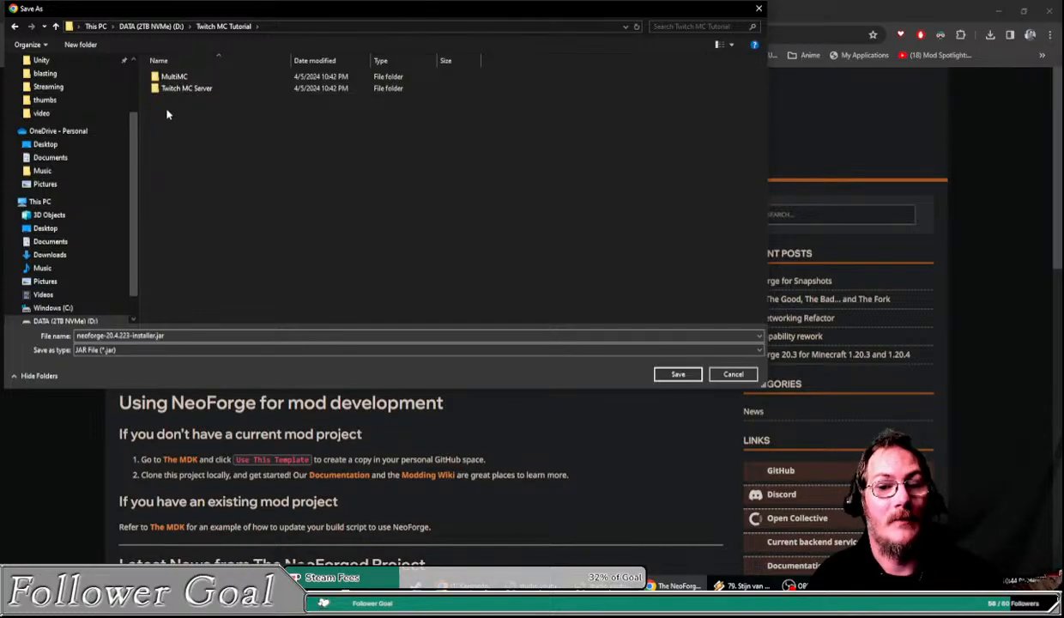
left_click(682, 374)
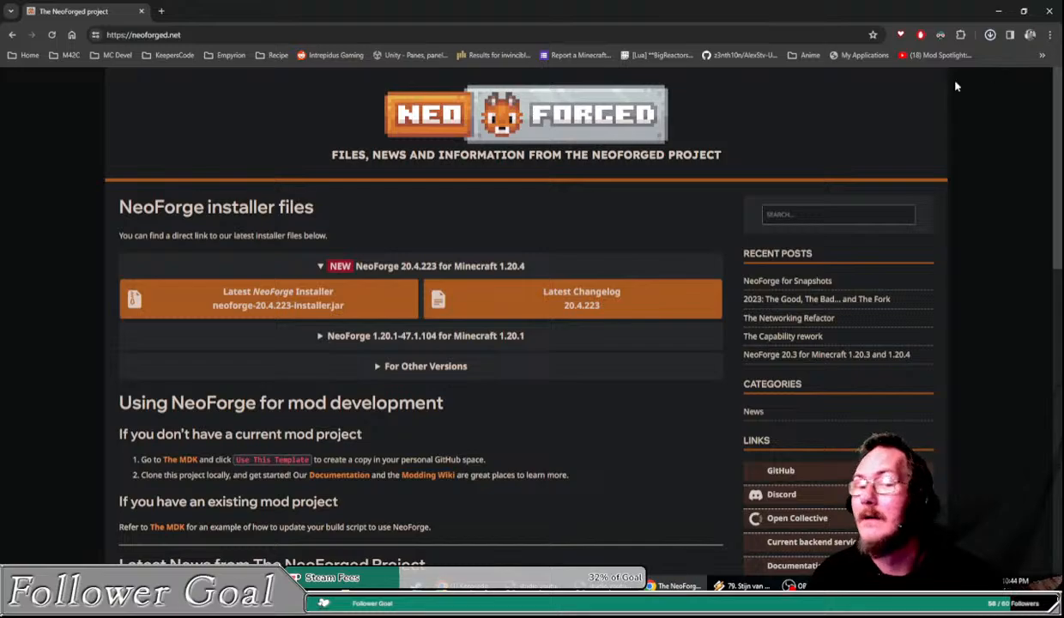
Step: Expand the NeoForge 1.20.1-47.1.104 downloads for Minecraft 1.20.1 and collapse the Minecraft 1.20.4 section
left_click(354, 332)
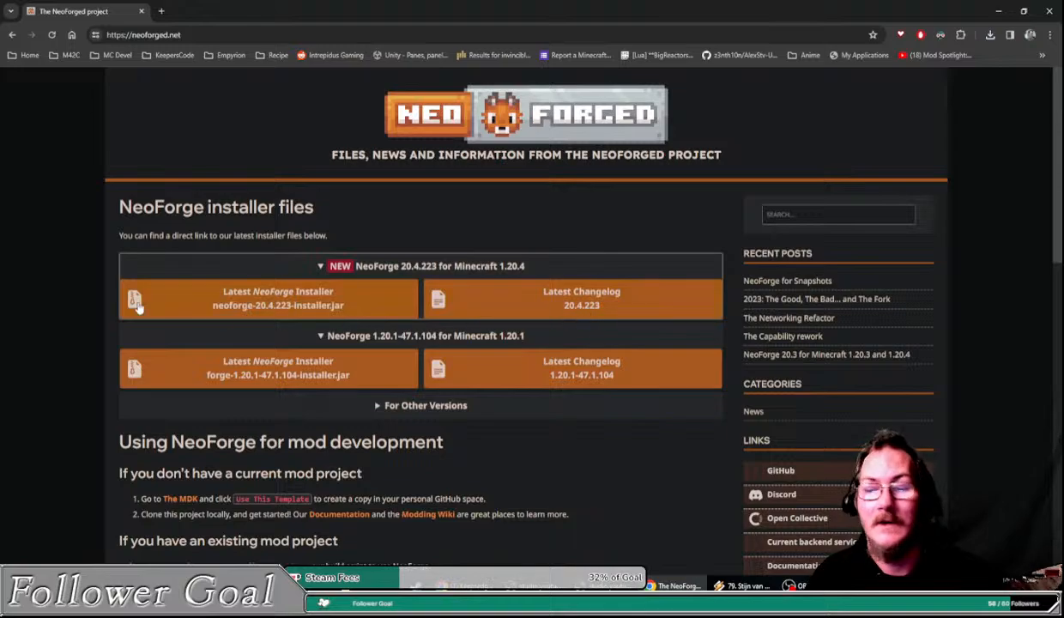
scroll(137, 307, "down", 1)
scroll(269, 310, "up", 1)
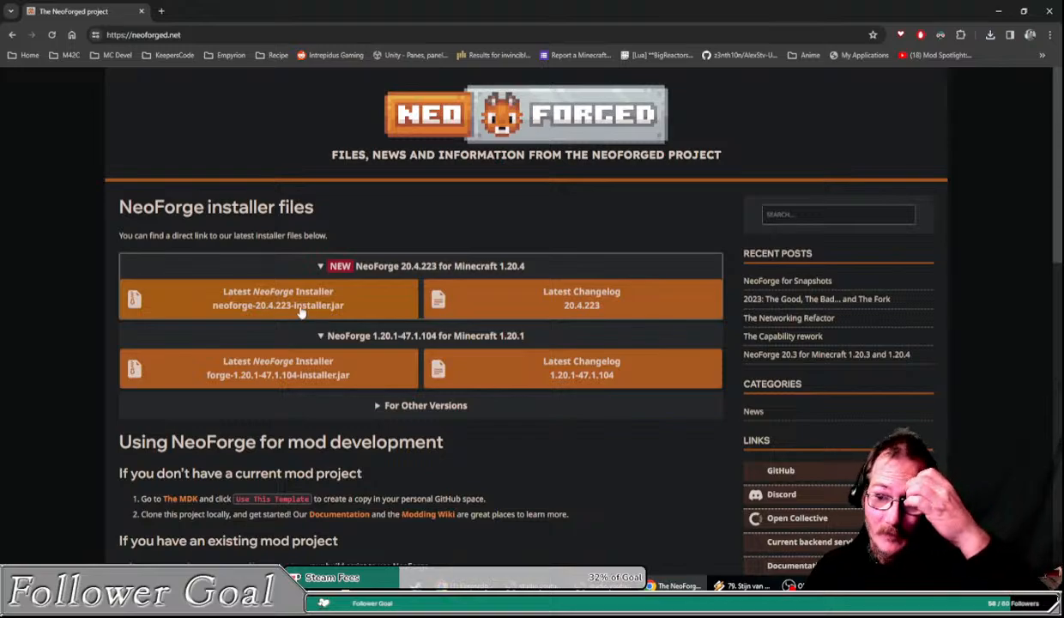
left_click(526, 269)
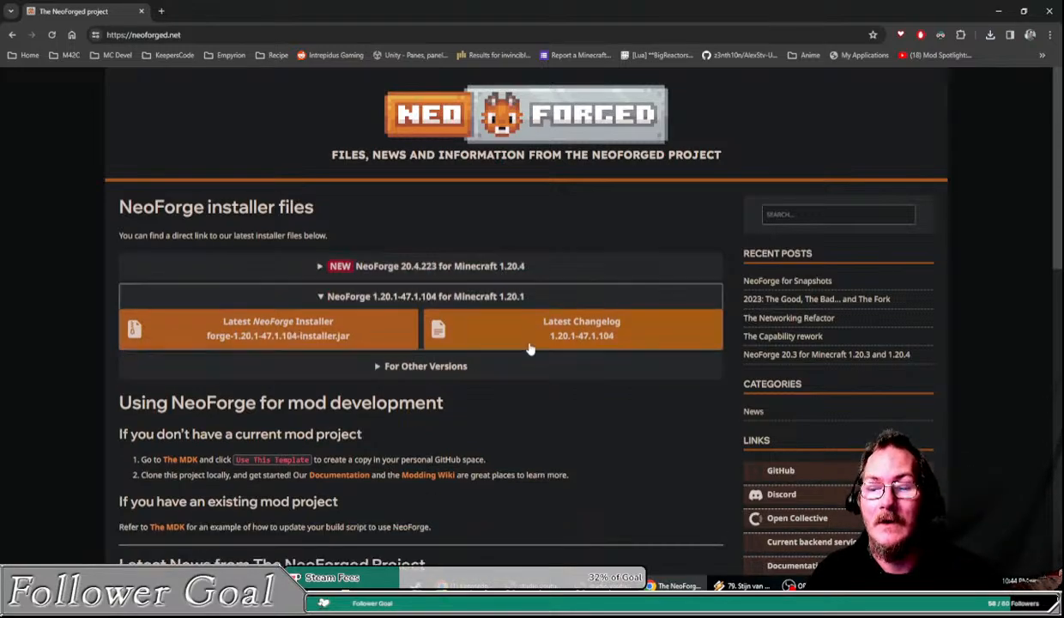
Step: Delete neoforge-20.4.223-installer.jar from the Twitch MC Tutorial folder through the installer's save dialog, and cancel the dialog
left_click(291, 333)
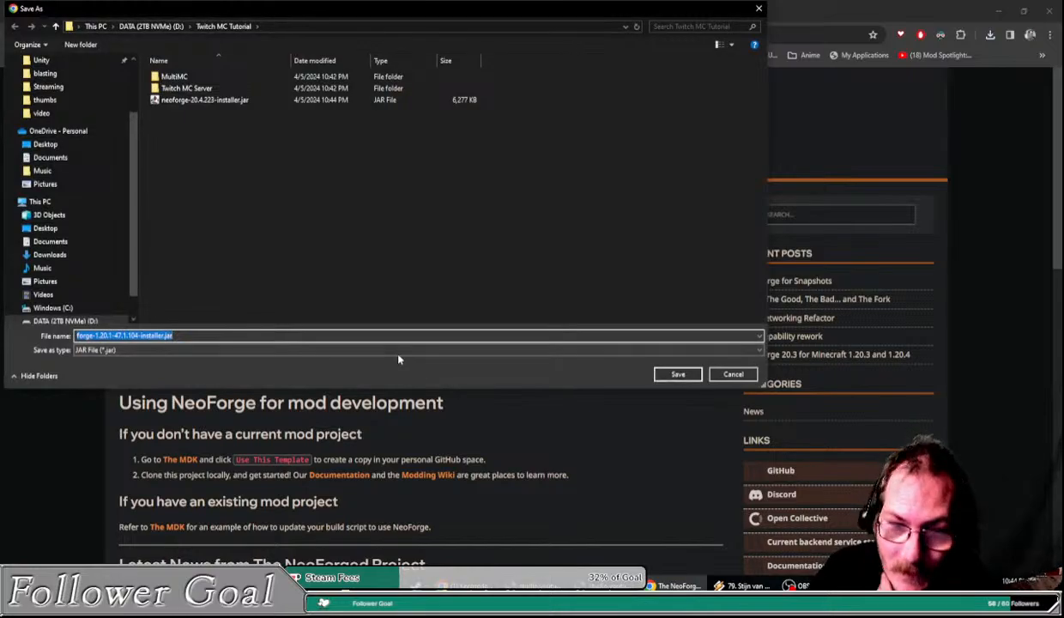
left_click(204, 100)
right_click(199, 100)
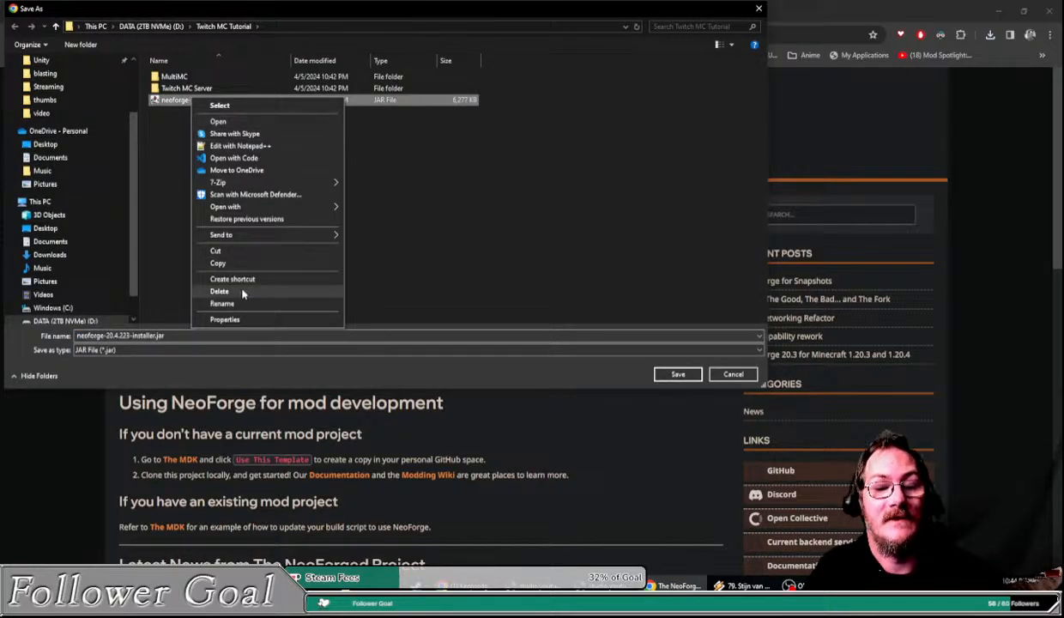
left_click(283, 285)
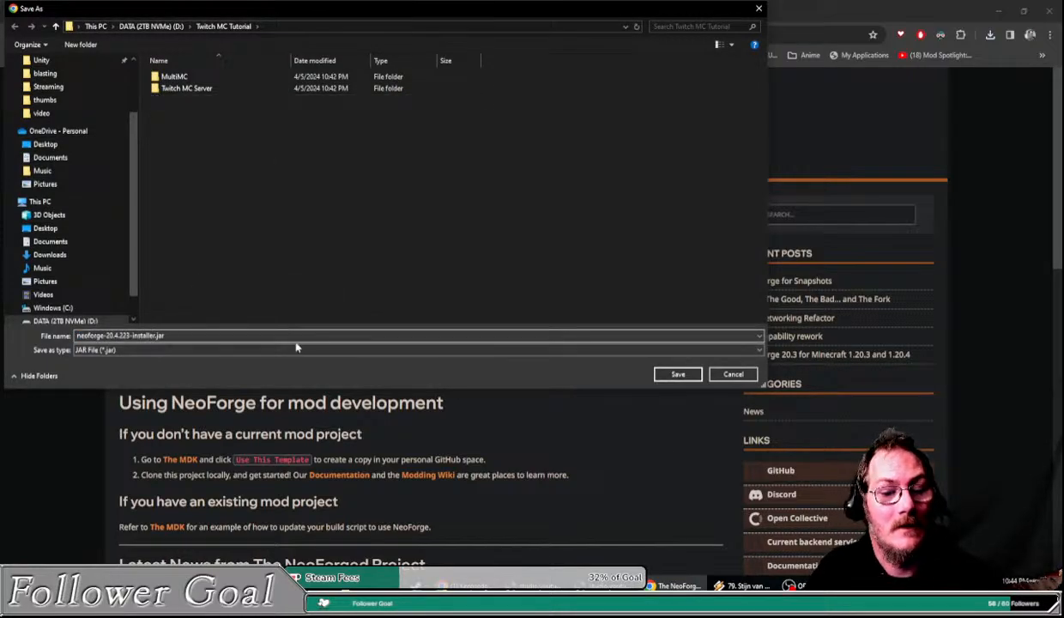
left_click(731, 374)
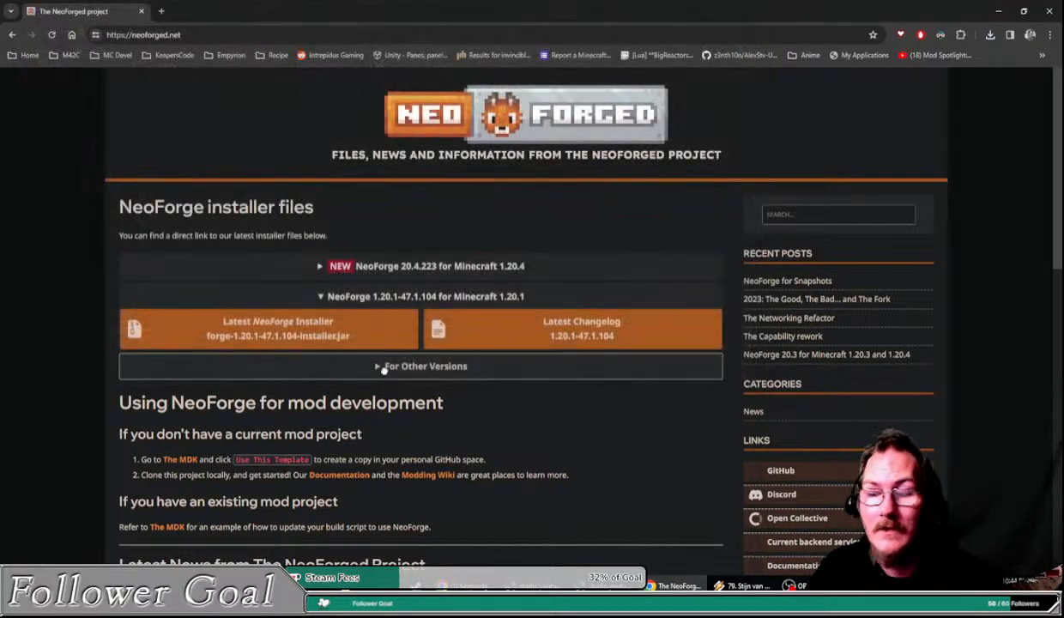
Step: Download forge-1.20.1-47.1.104-installer.jar into the Twitch MC Tutorial folder and minimize the browser
left_click(295, 333)
left_click(677, 374)
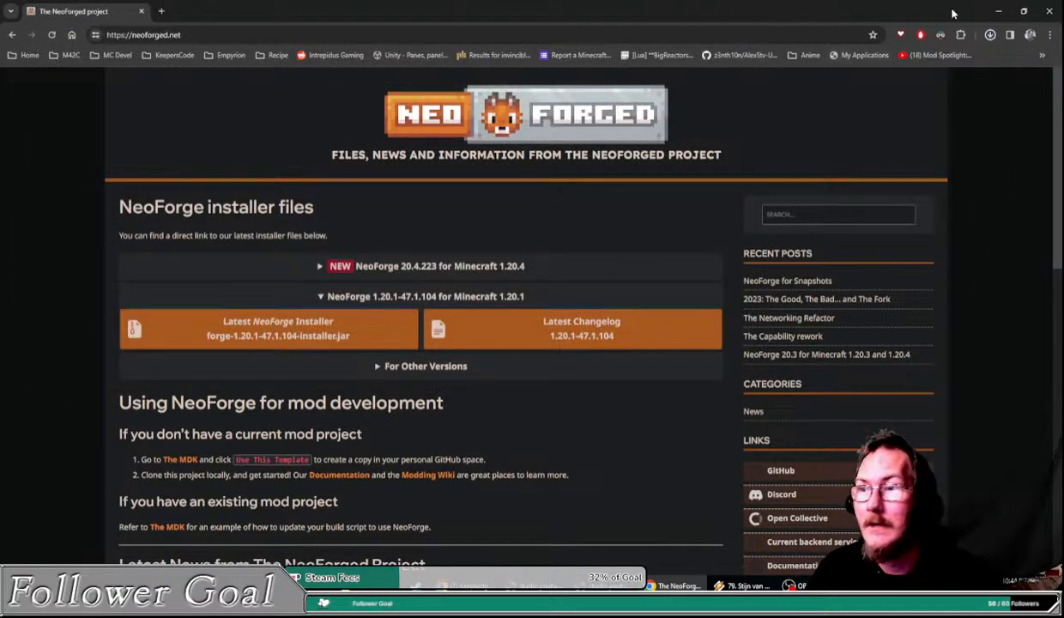
left_click(996, 12)
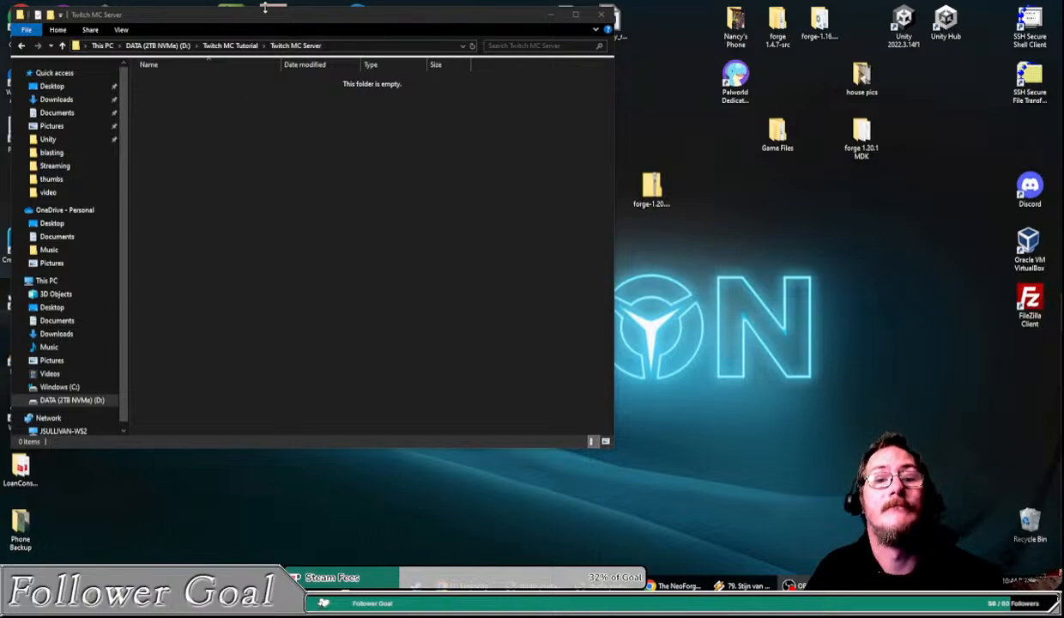
Step: Reposition the folder window, view the Twitch MC Tutorial folder, and copy the full path of its Twitch MC Server subfolder
left_click_drag(254, 19, 326, 71)
left_click(302, 99)
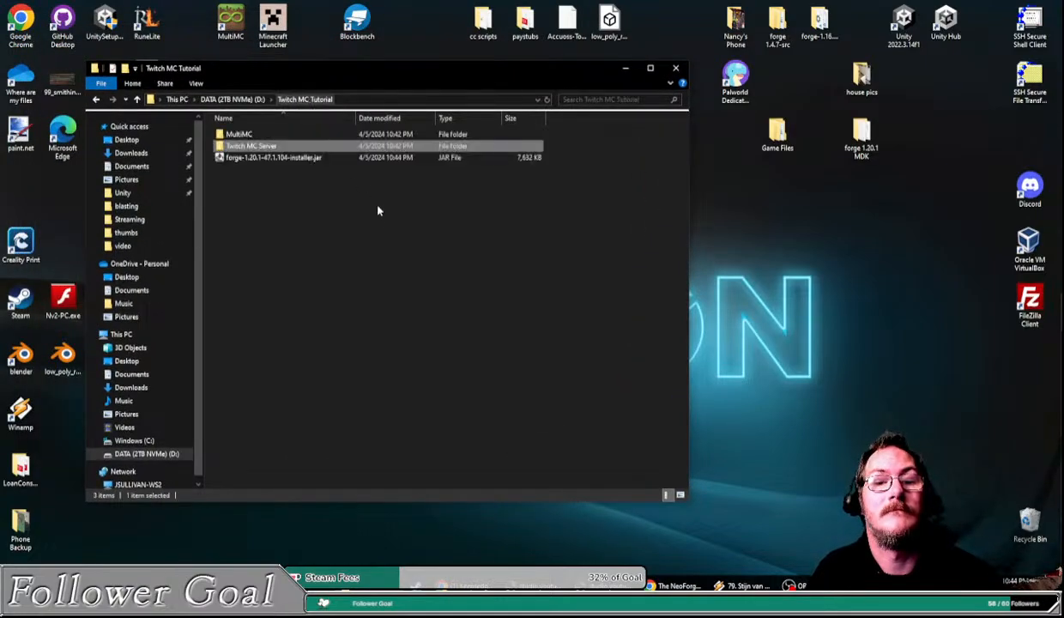
double_click(287, 146)
left_click(425, 99)
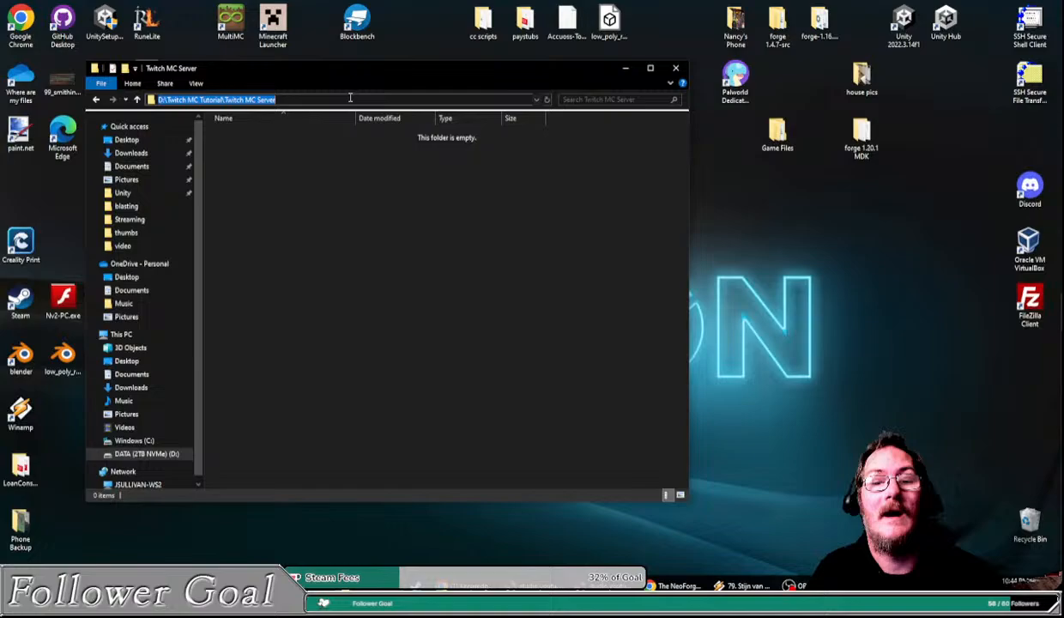
right_click(261, 100)
left_click(321, 137)
left_click(413, 254)
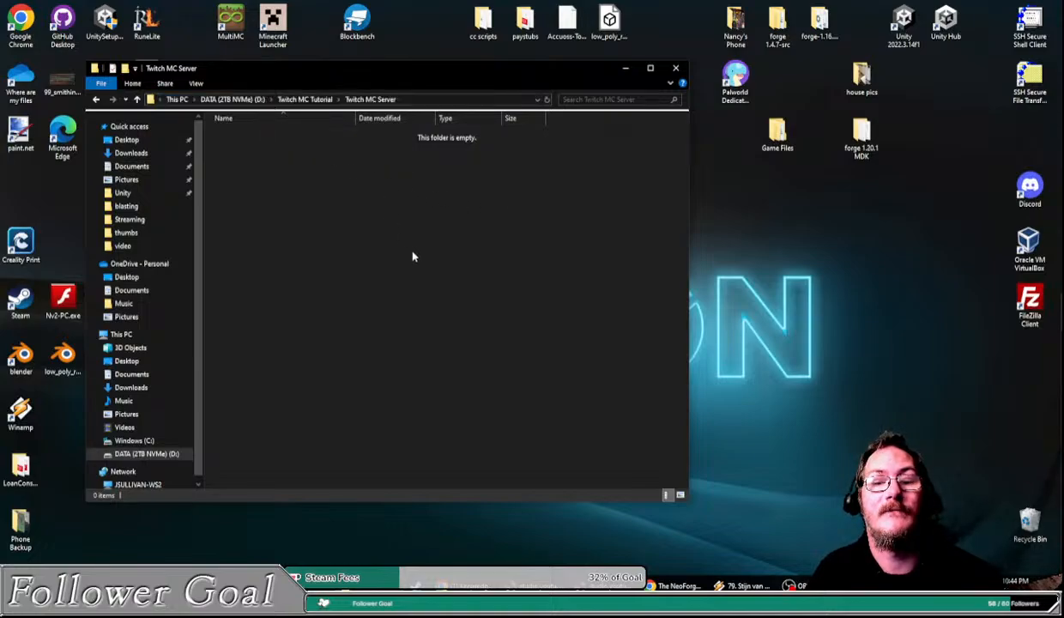
Step: Run forge-1.20.1-47.1.104-installer.jar from the Twitch MC Tutorial folder and choose the server installation
left_click(317, 100)
double_click(261, 157)
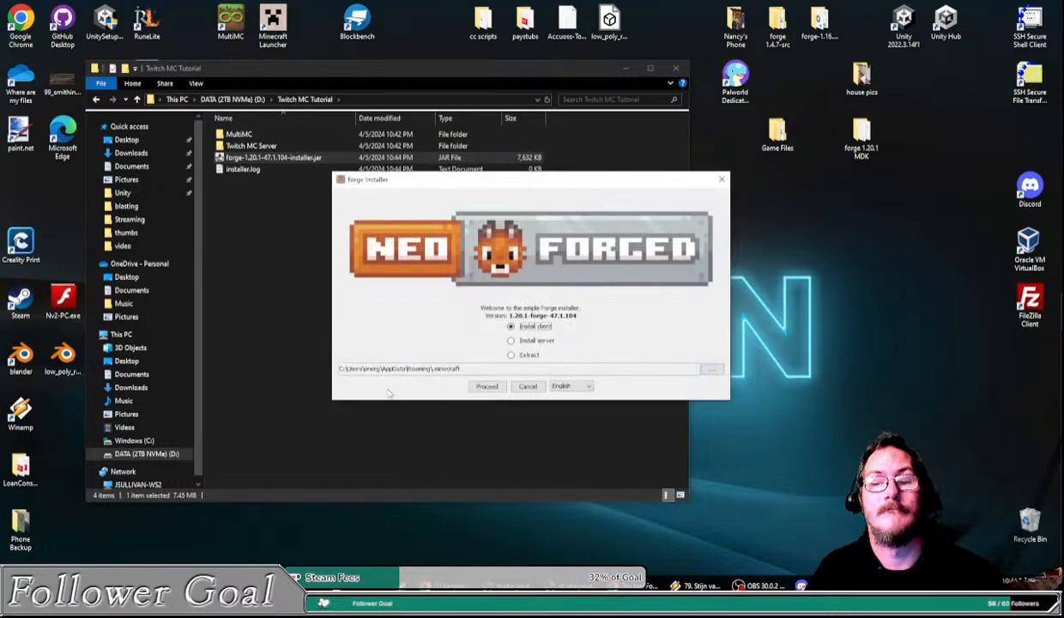
left_click(527, 343)
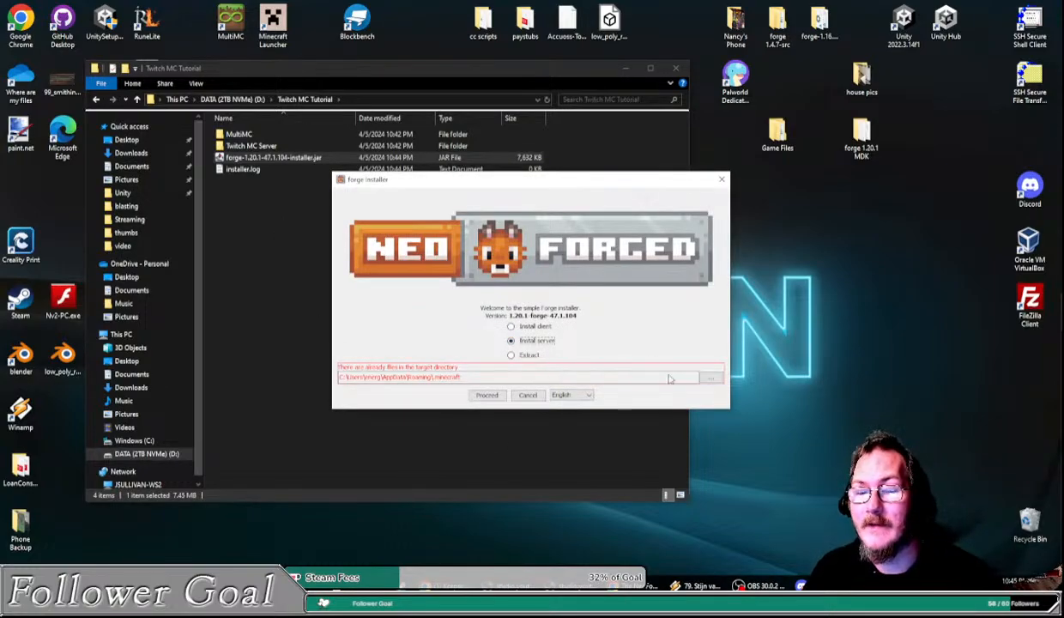
Step: Set the installation directory to D:\Twitch MC Tutorial\Twitch MC Server
left_click(711, 377)
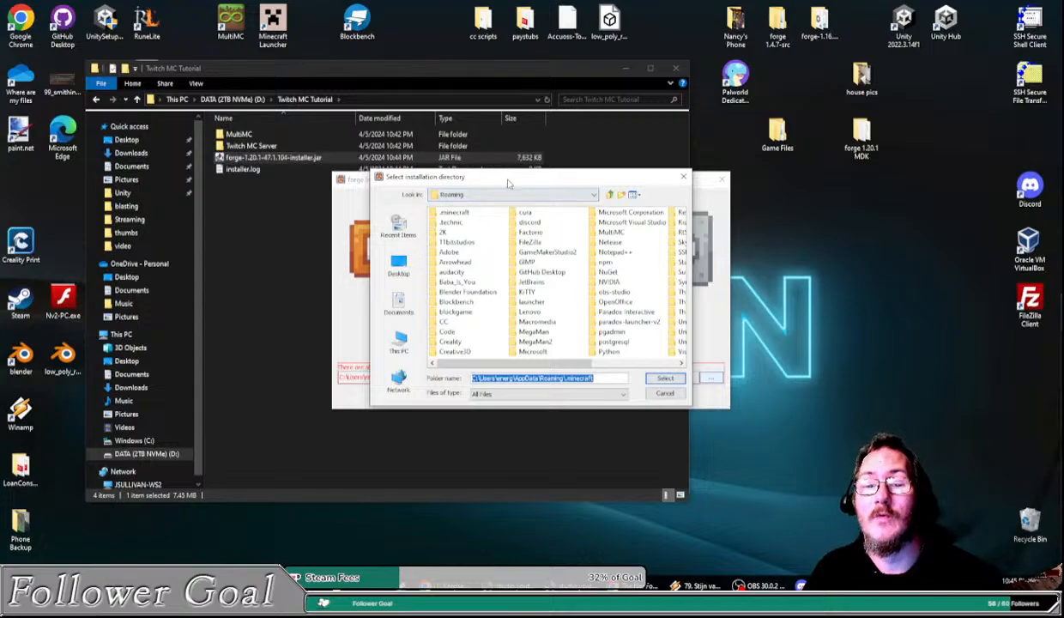
left_click_drag(507, 182, 439, 218)
left_click(337, 298)
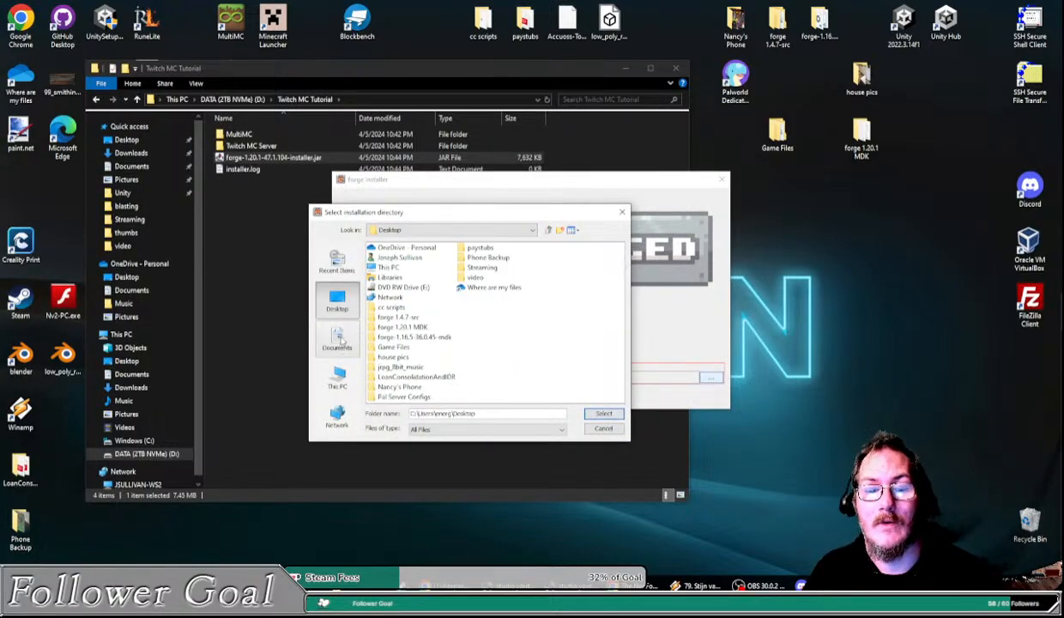
left_click(338, 340)
left_click(337, 378)
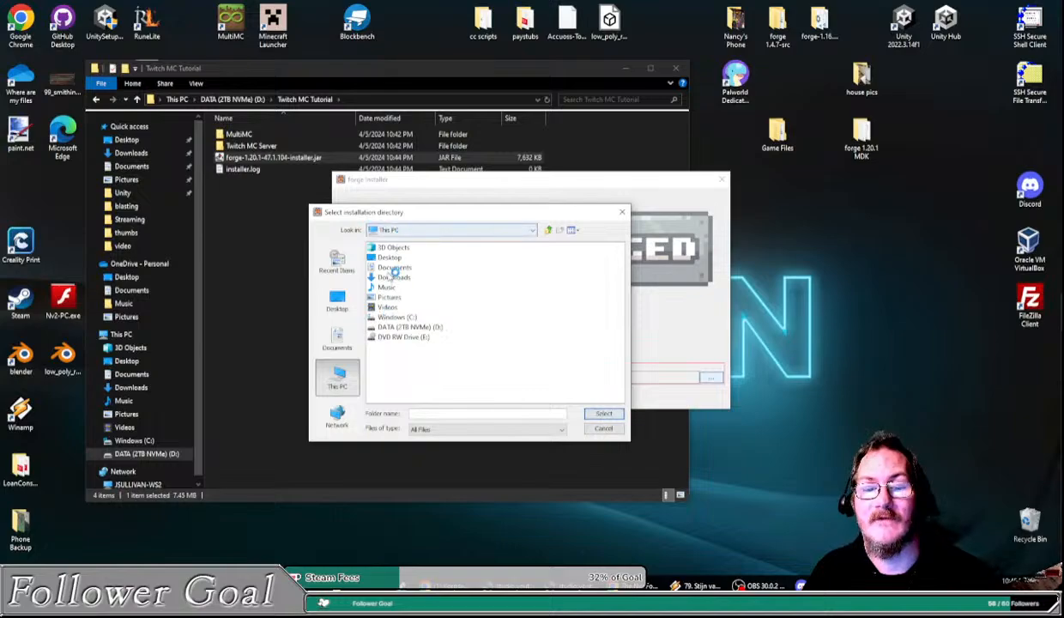
left_click(374, 338)
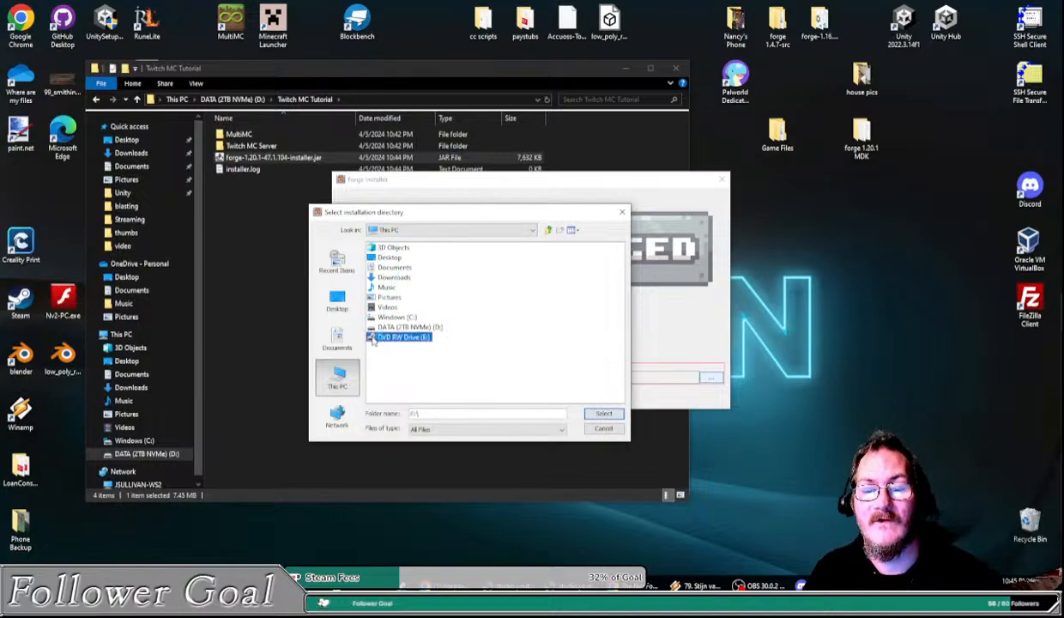
double_click(396, 327)
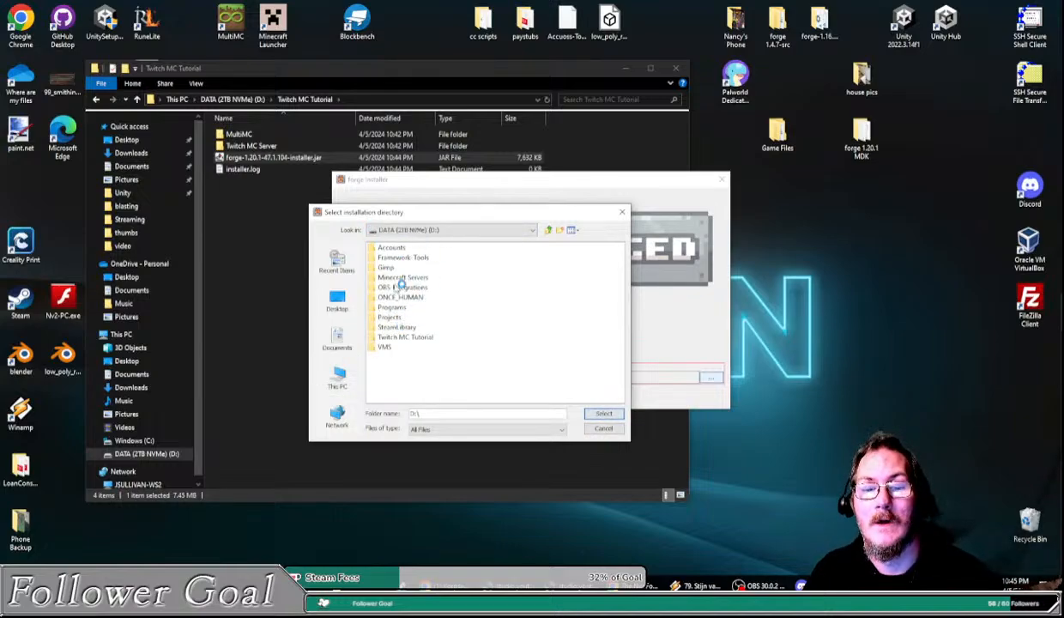
double_click(399, 336)
left_click(388, 259)
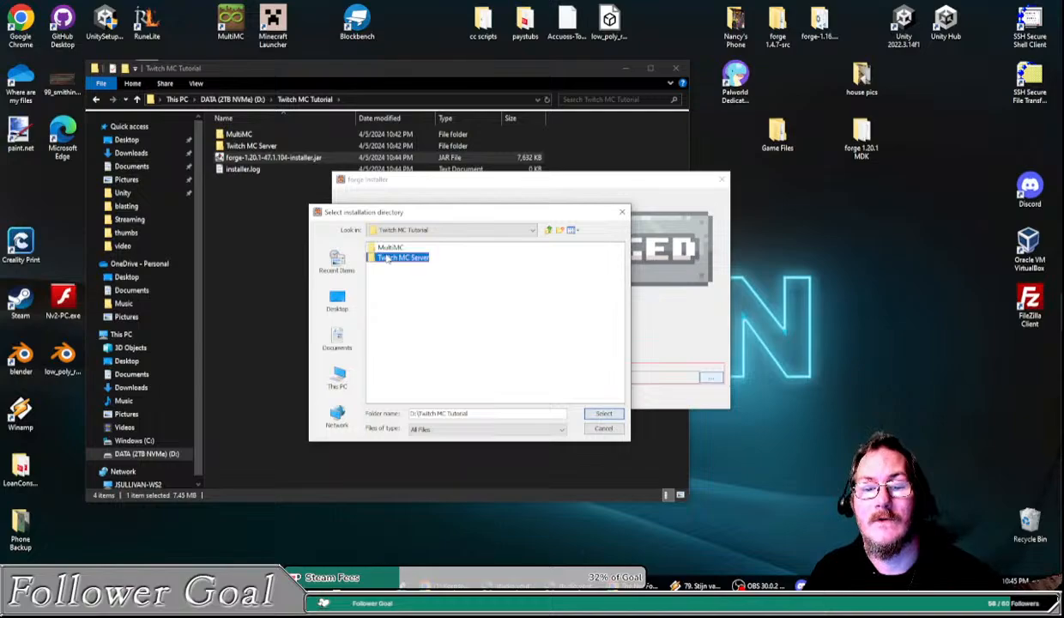
double_click(388, 258)
left_click(603, 414)
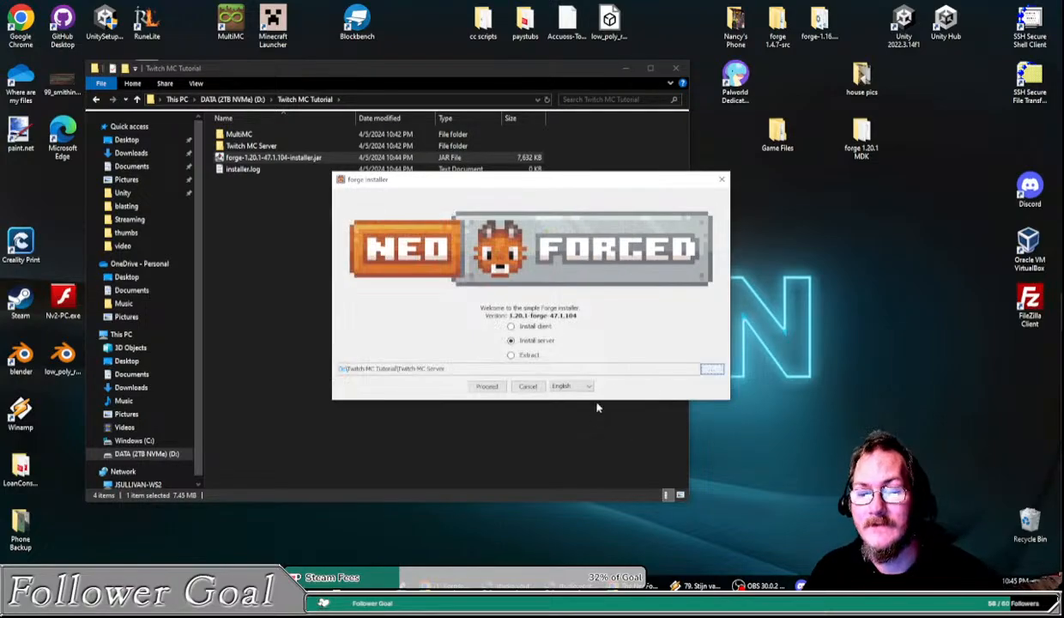
Step: Install the Forge server into the chosen directory and dismiss the completion message
left_click(487, 387)
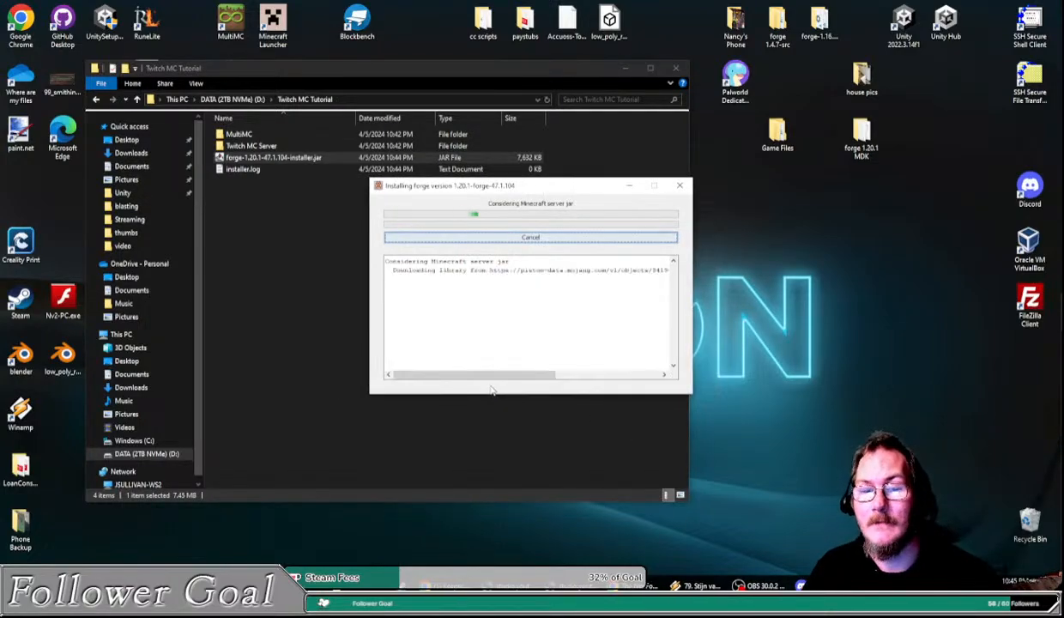
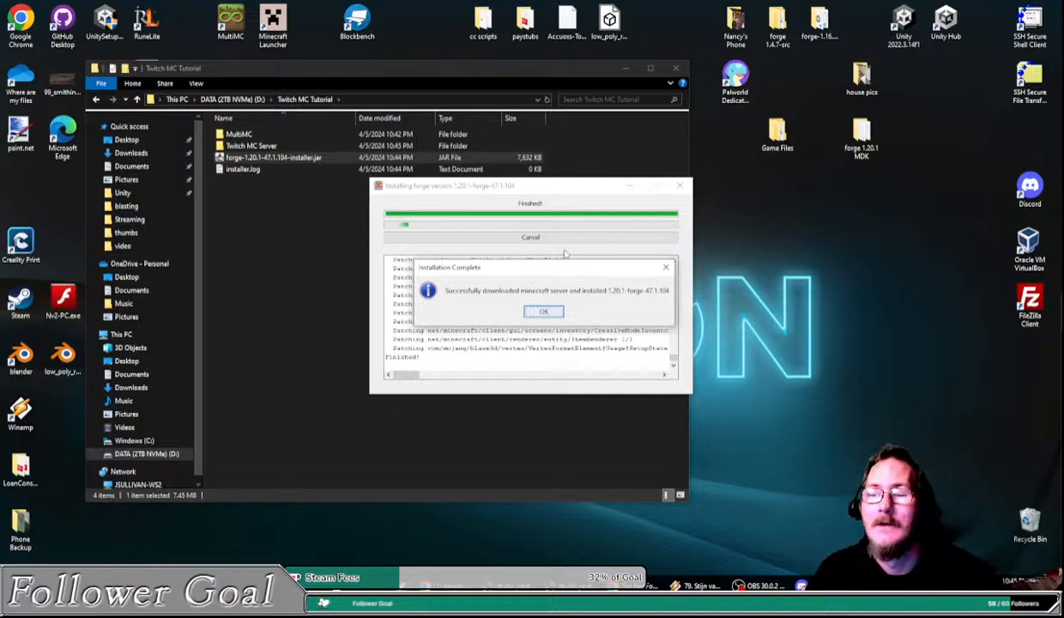
mouse_move(567, 274)
left_mouse_down()
mouse_move(564, 286)
mouse_move(557, 279)
left_mouse_up()
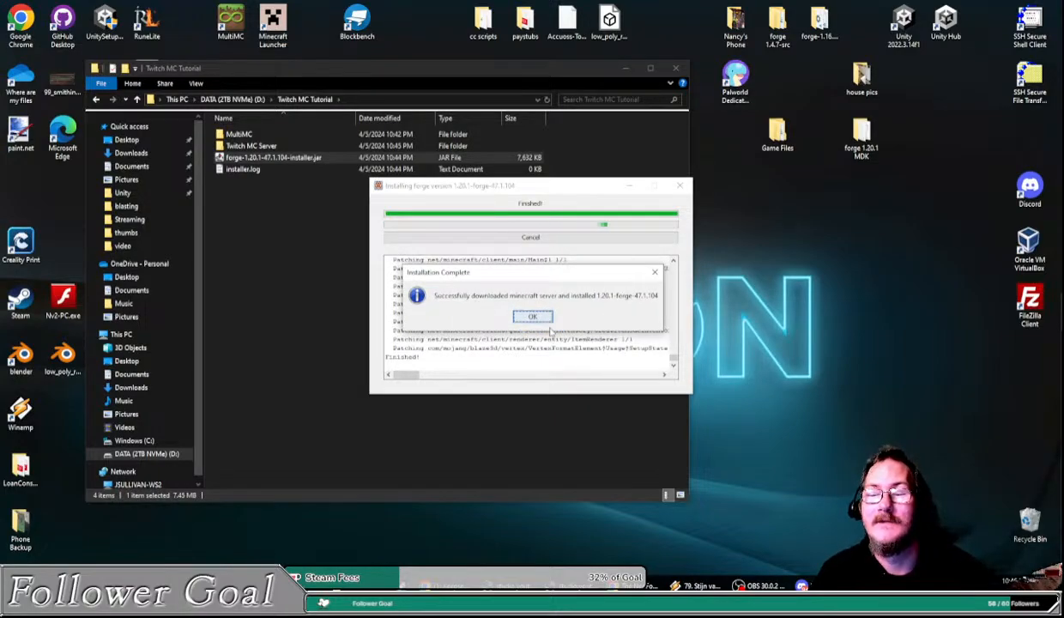
left_click(536, 316)
left_click(369, 309)
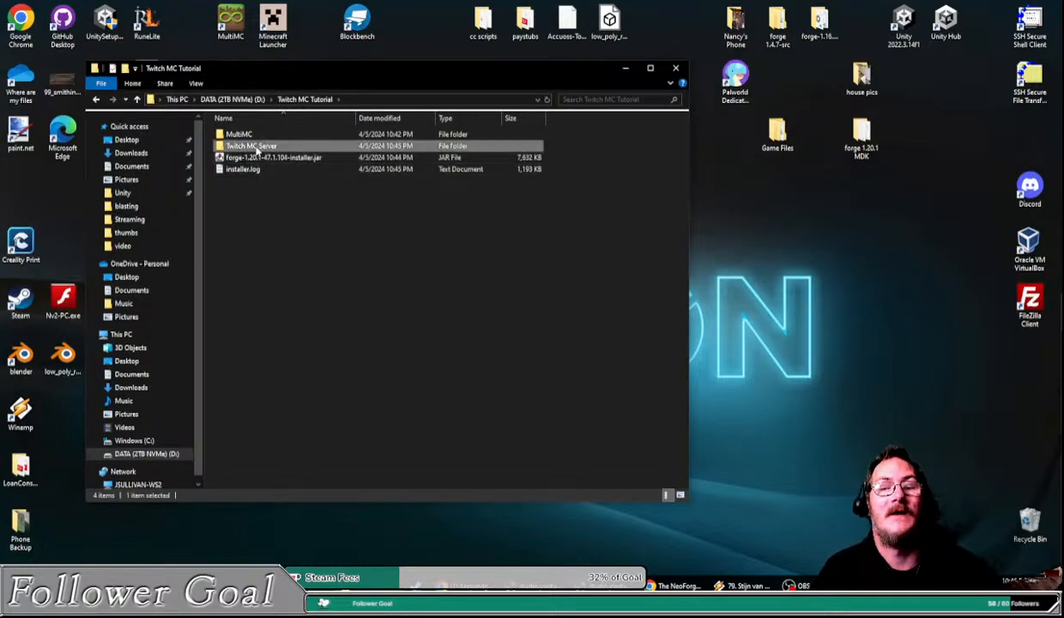
Step: Examine the installed files in the Twitch MC Server folder and its libraries subfolder
double_click(251, 146)
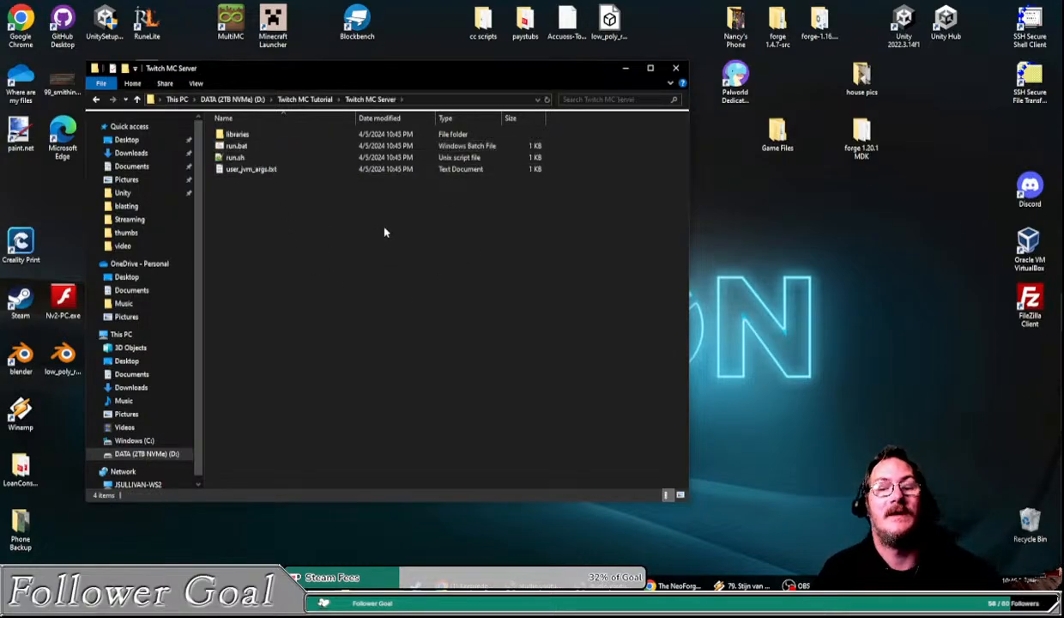
left_click(284, 146)
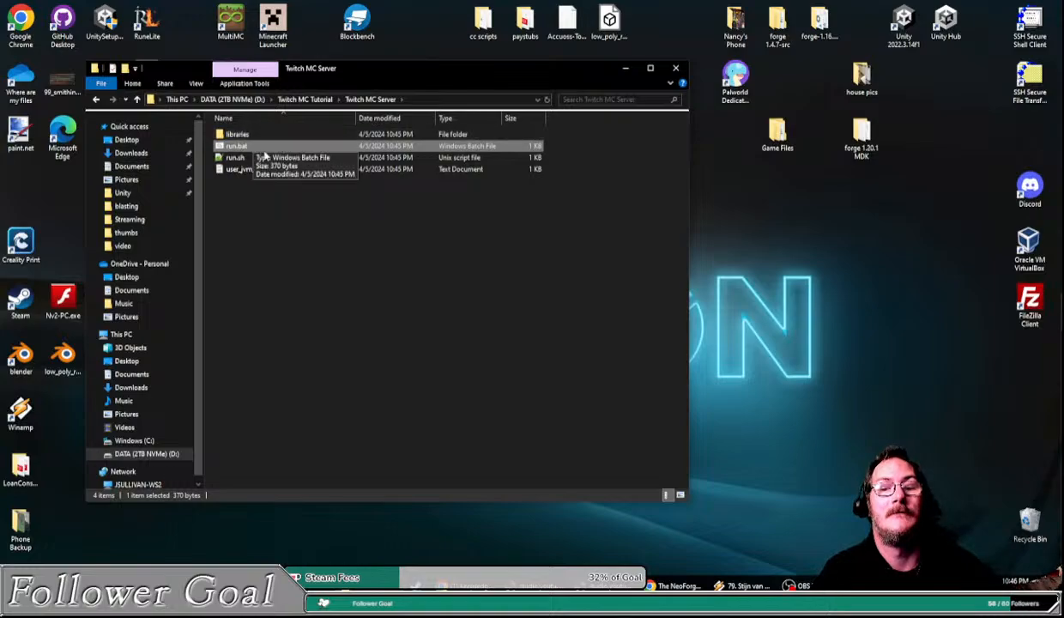
double_click(233, 135)
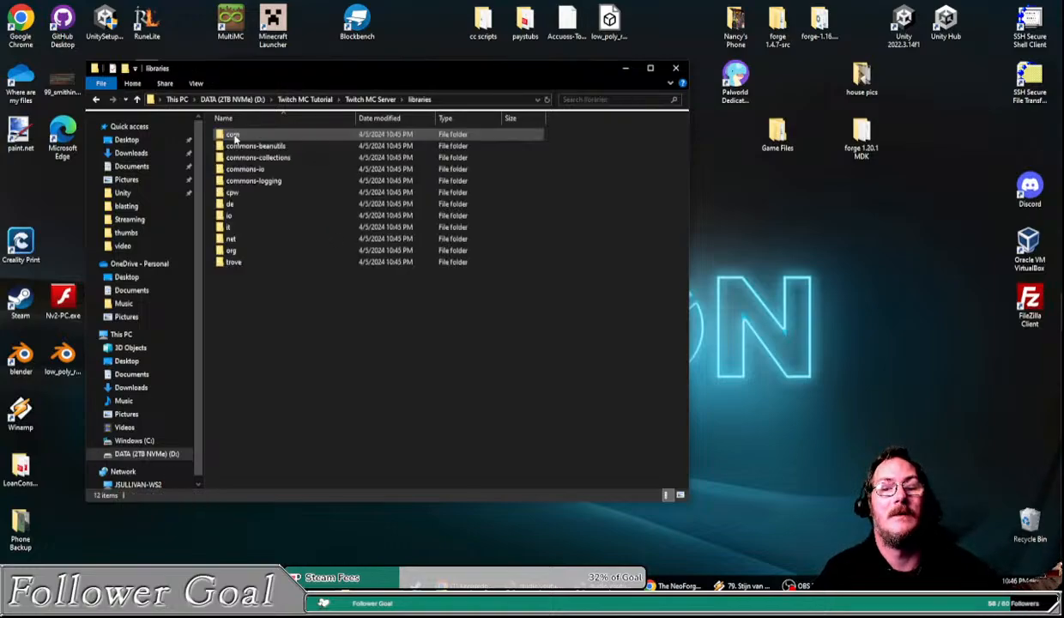
left_click(369, 99)
Step: Try to start the server with run.bat and dismiss its console window
left_click(233, 150)
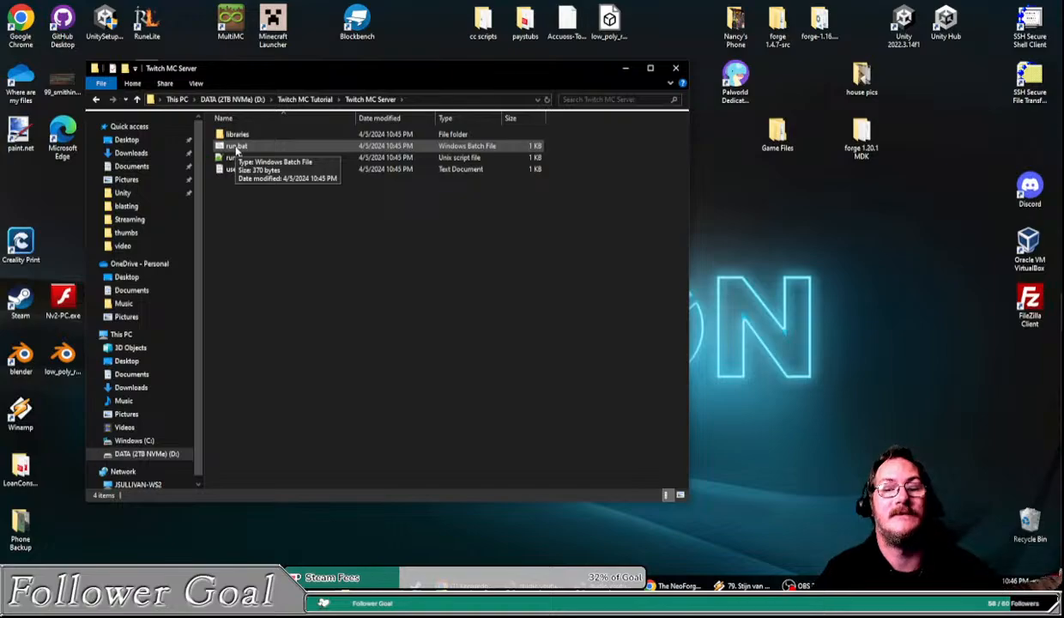
double_click(241, 147)
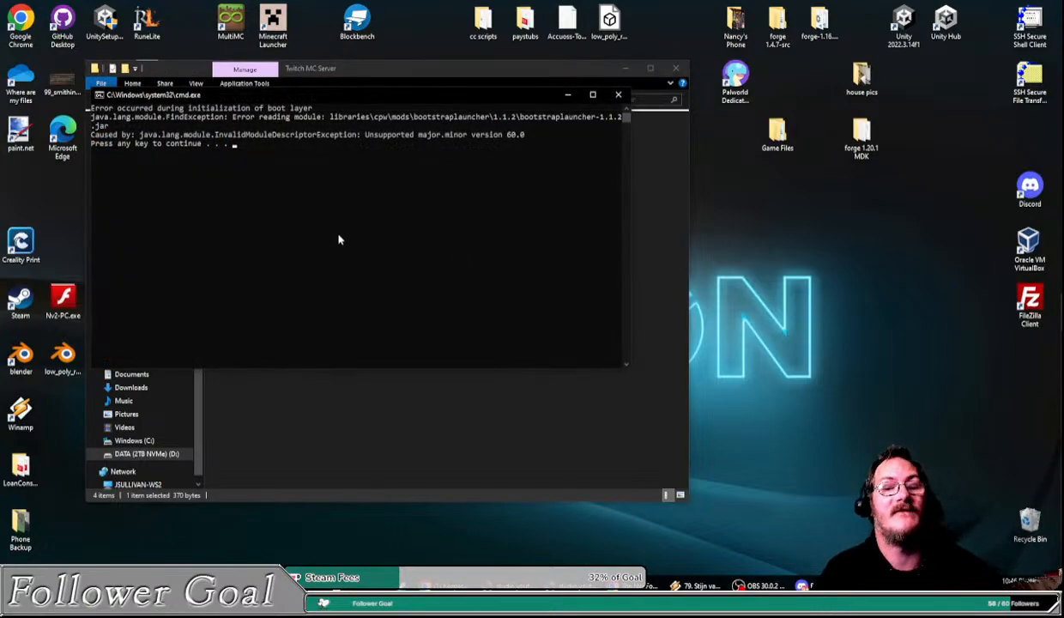
key("Return")
left_click(381, 241)
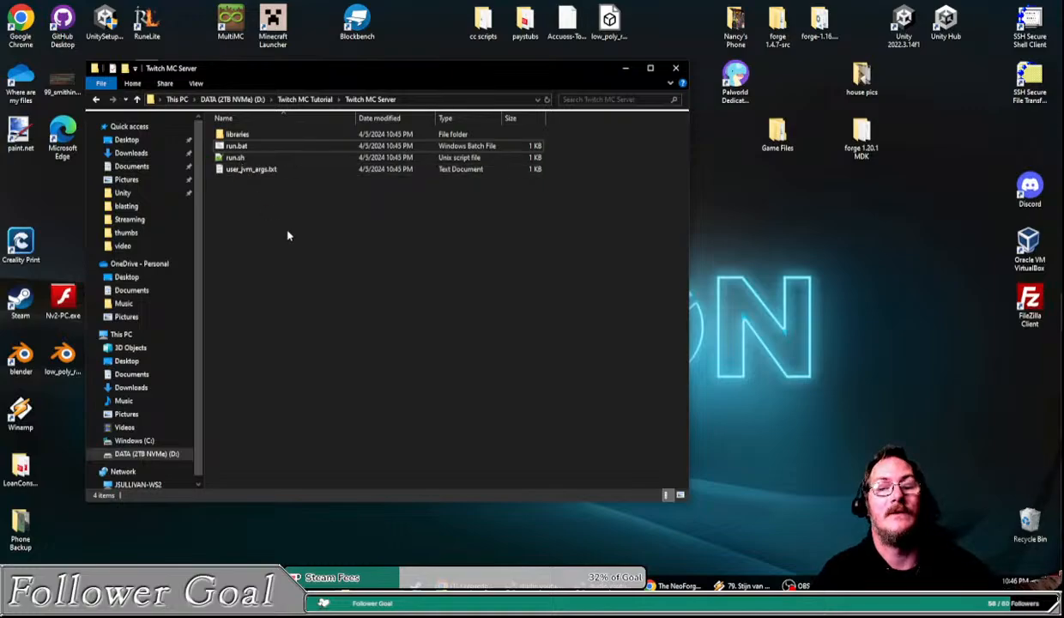
Step: Open run.bat from the Twitch MC Server folder for editing in Notepad++
left_click_drag(325, 79, 306, 77)
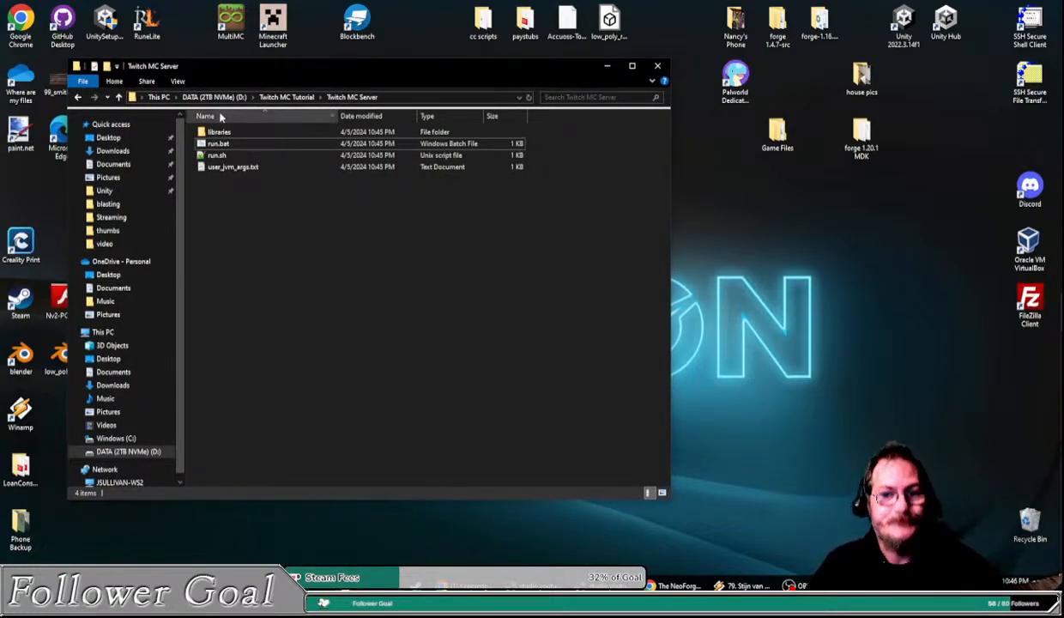
left_click(218, 144)
right_click(219, 147)
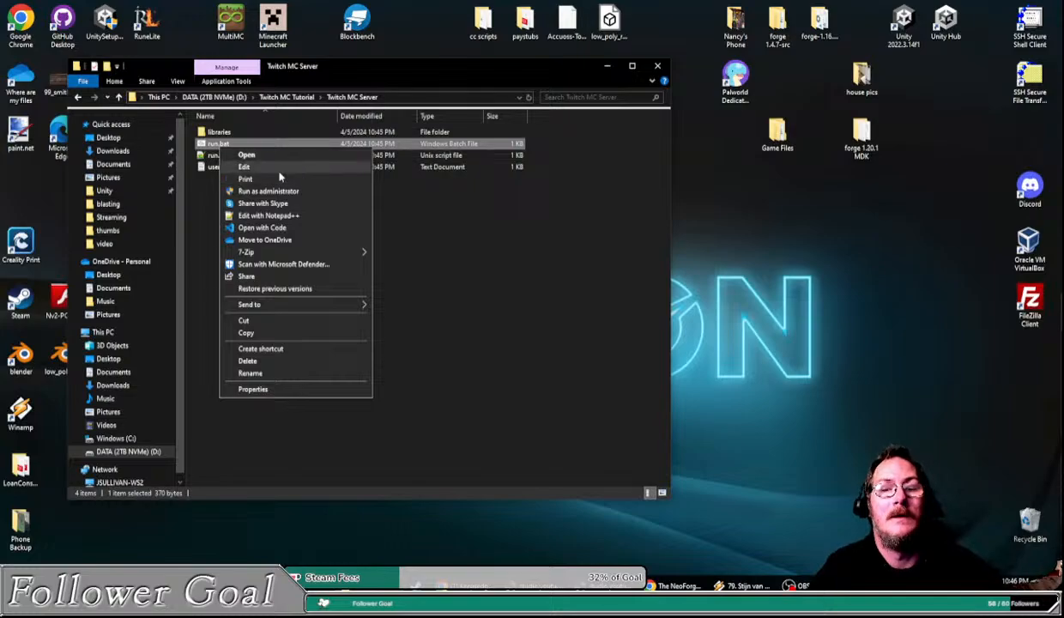
left_click(277, 210)
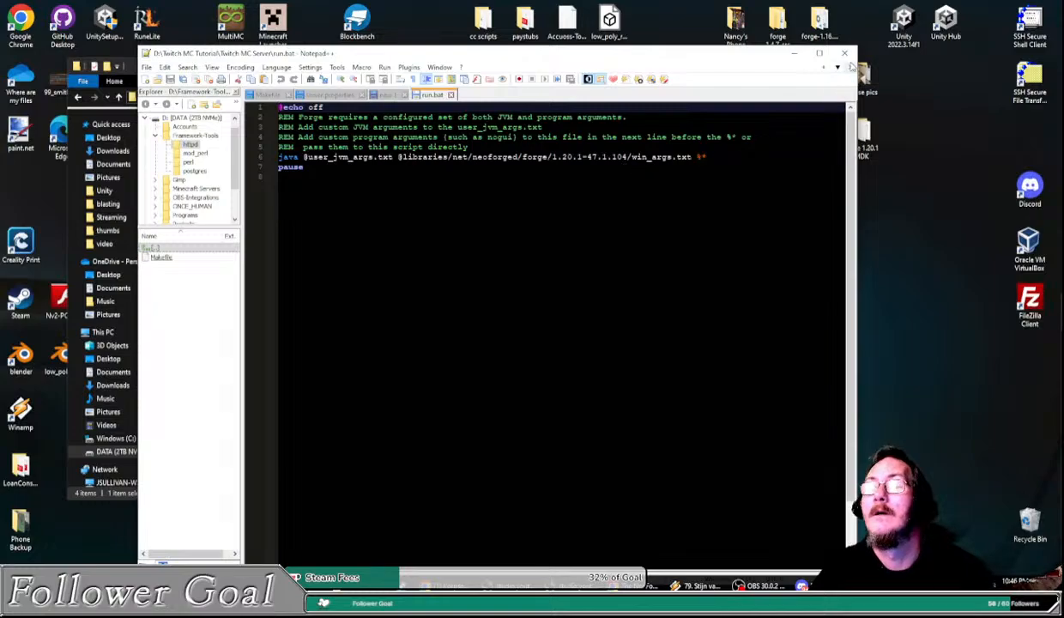
left_click_drag(687, 54, 663, 53)
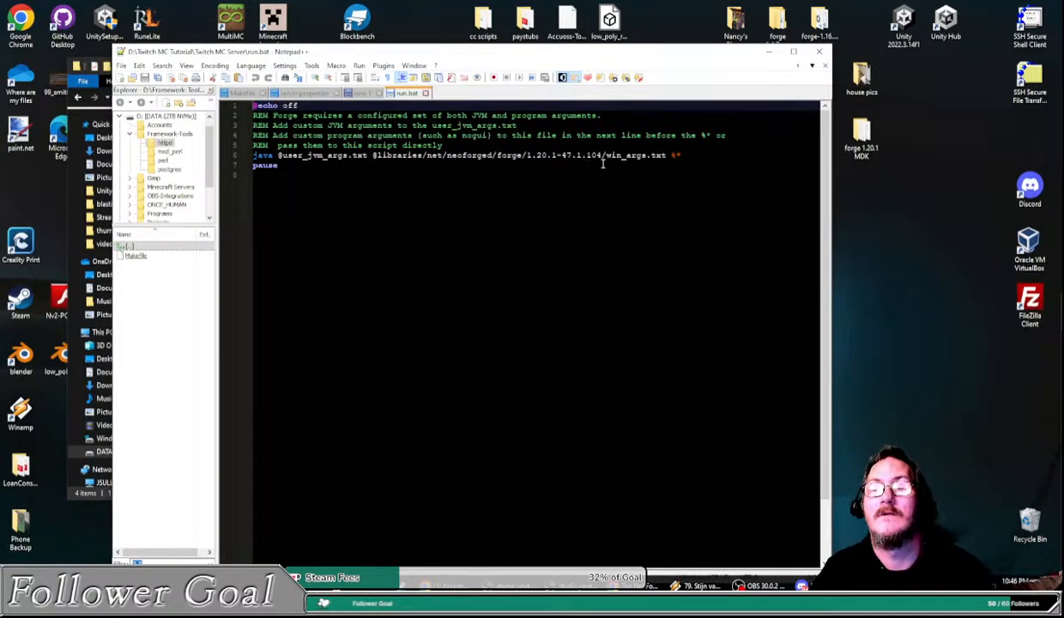
Step: Add the nogui argument before %* in the java launch line of run.bat, then save the file and close the editor
left_click(672, 155)
type("nogui")
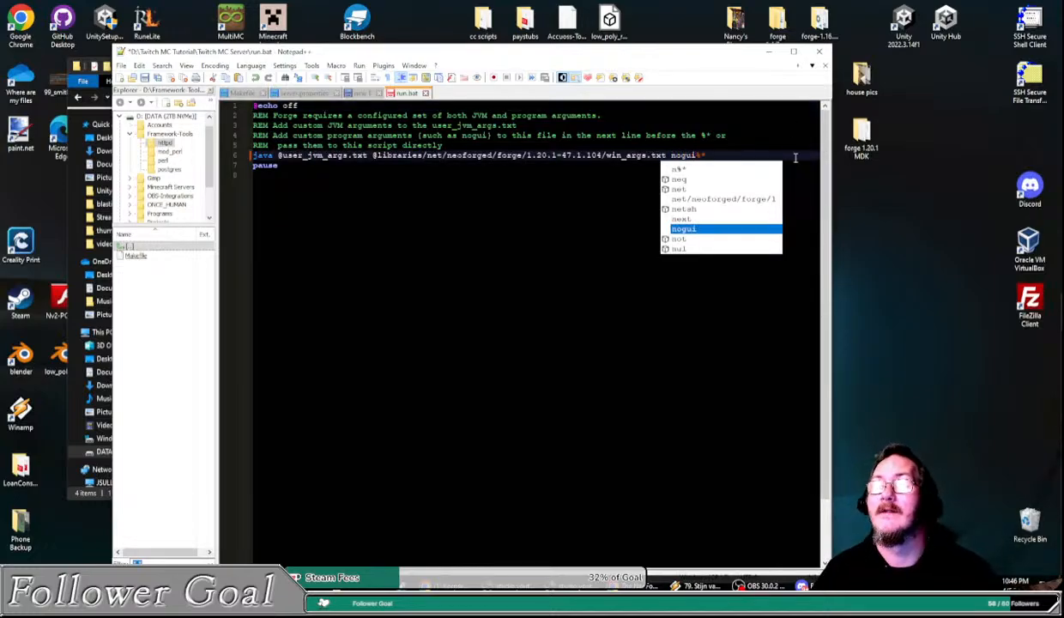
left_click(524, 277)
key("ctrl+s")
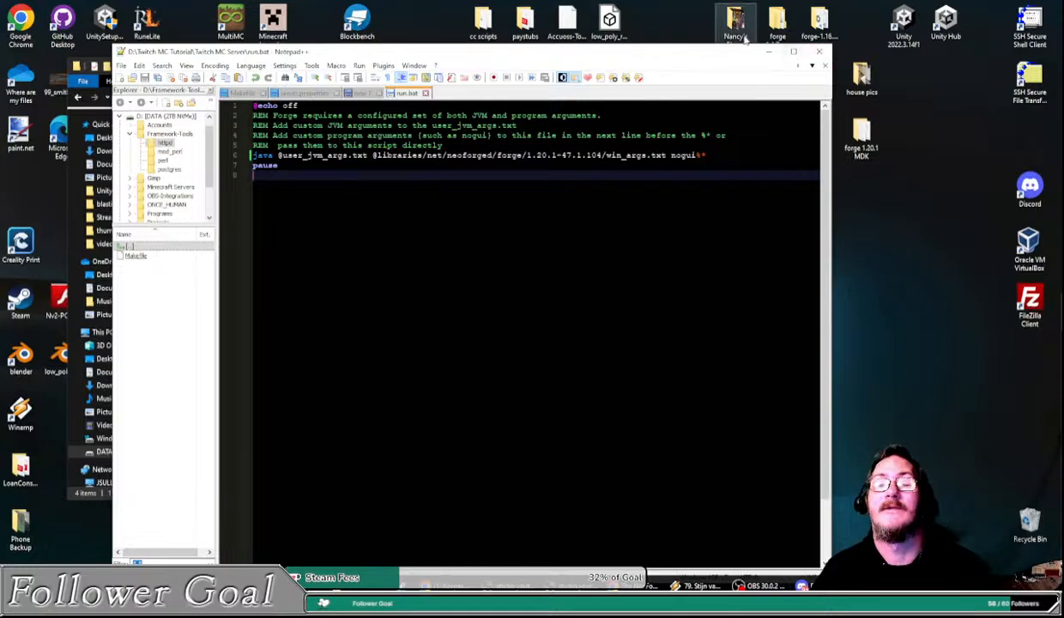
left_click(818, 52)
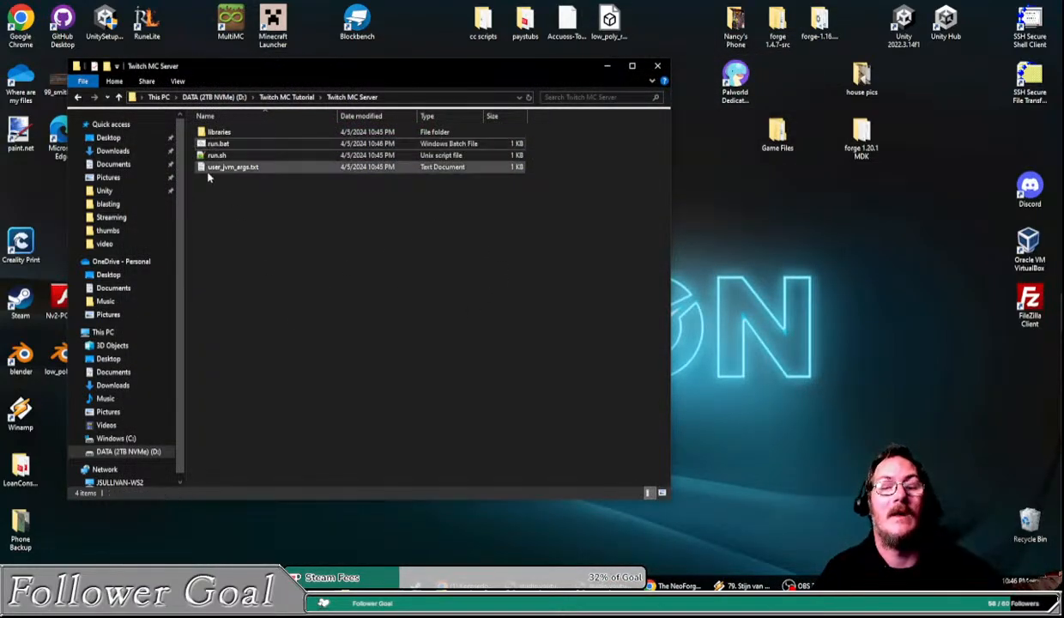
Step: Run the Forge installer again from the Twitch MC Tutorial folder and choose the server installation
left_click(227, 134)
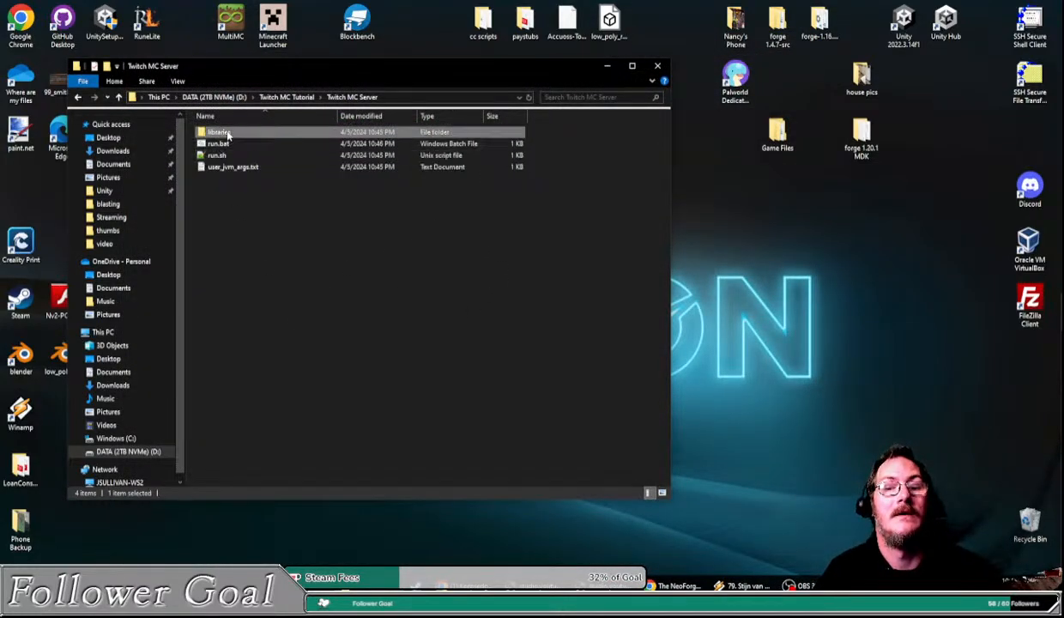
left_click(254, 248)
left_click_drag(326, 66, 480, 48)
left_click(424, 79)
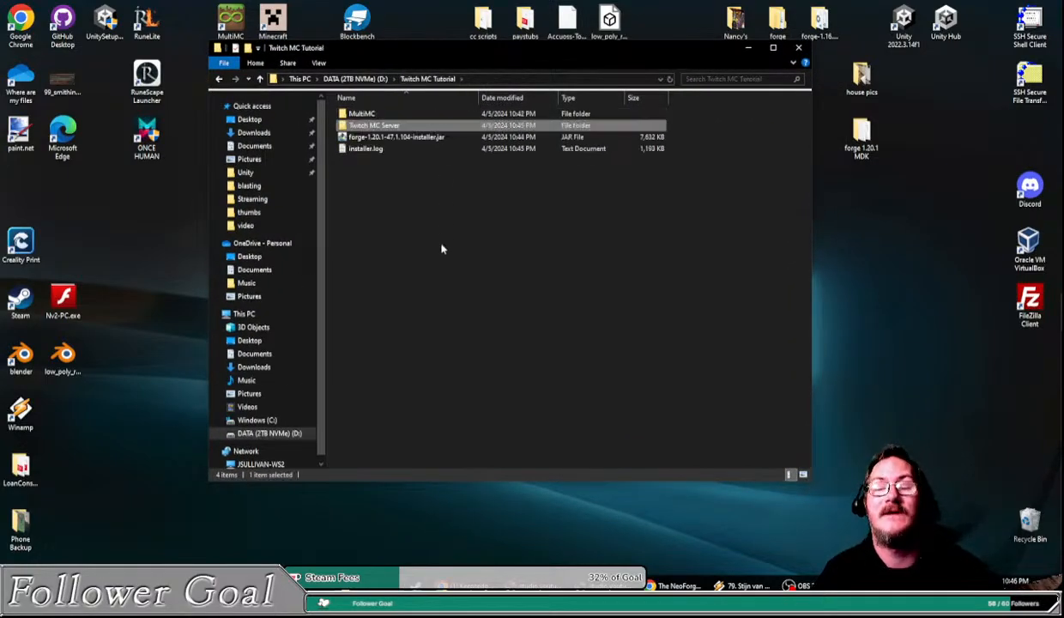
left_click(388, 140)
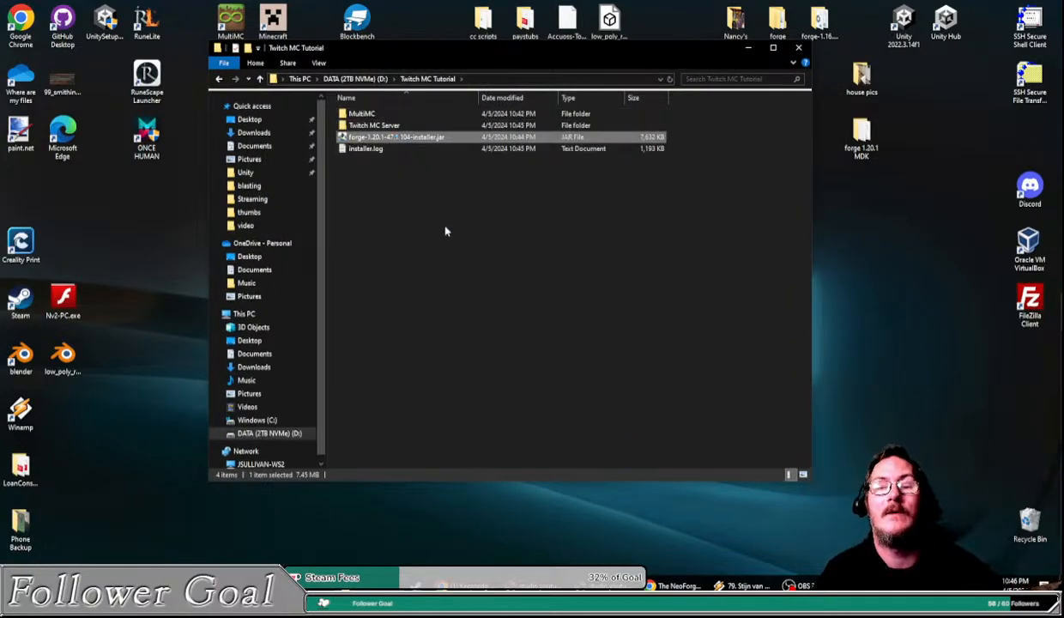
left_click(510, 340)
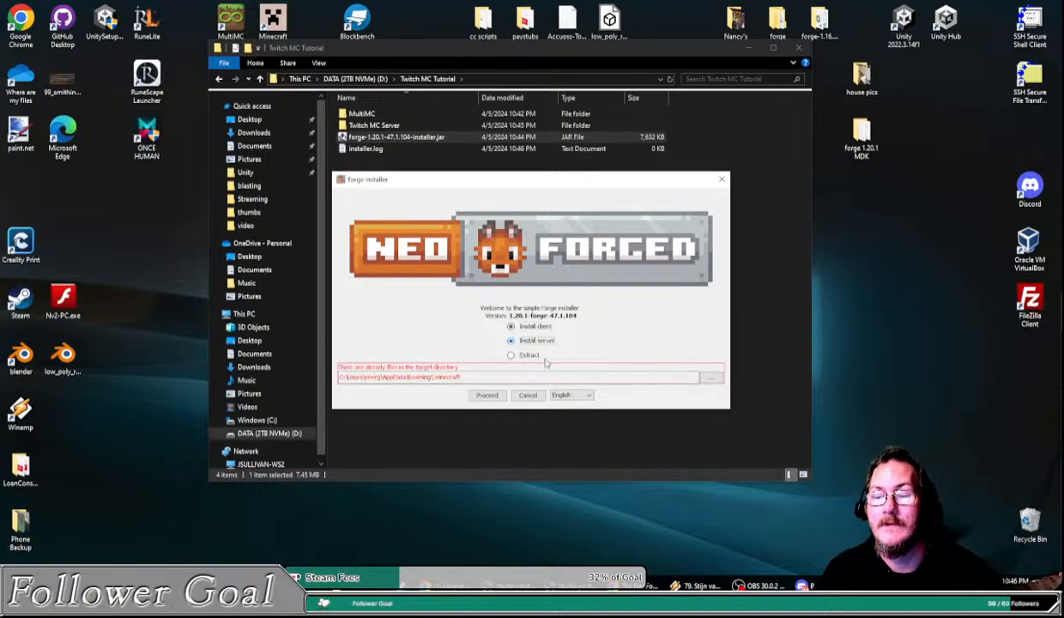
left_click(711, 377)
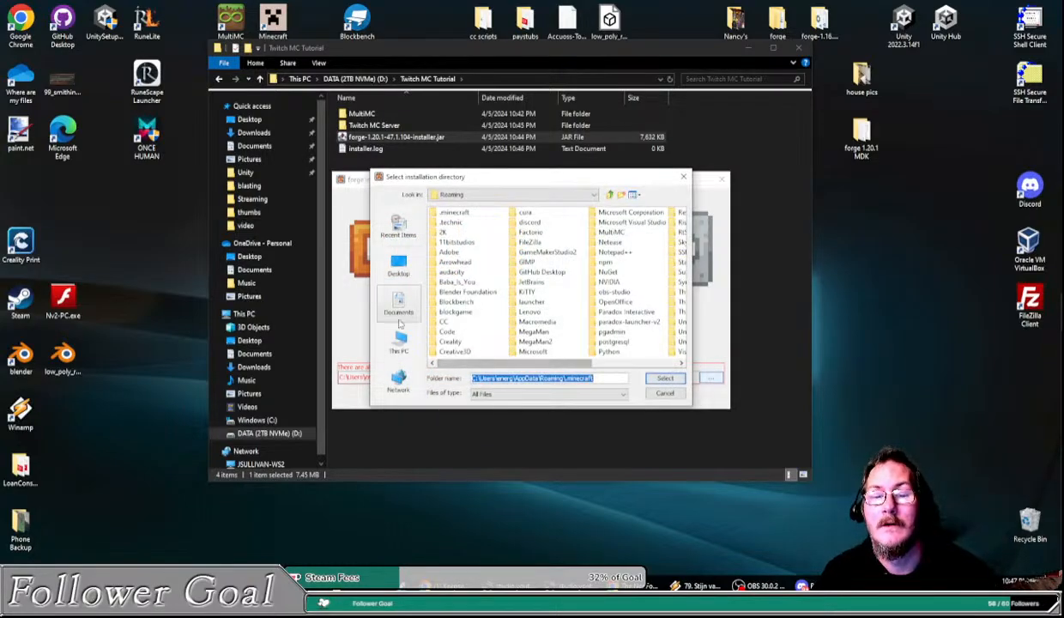
left_click(398, 382)
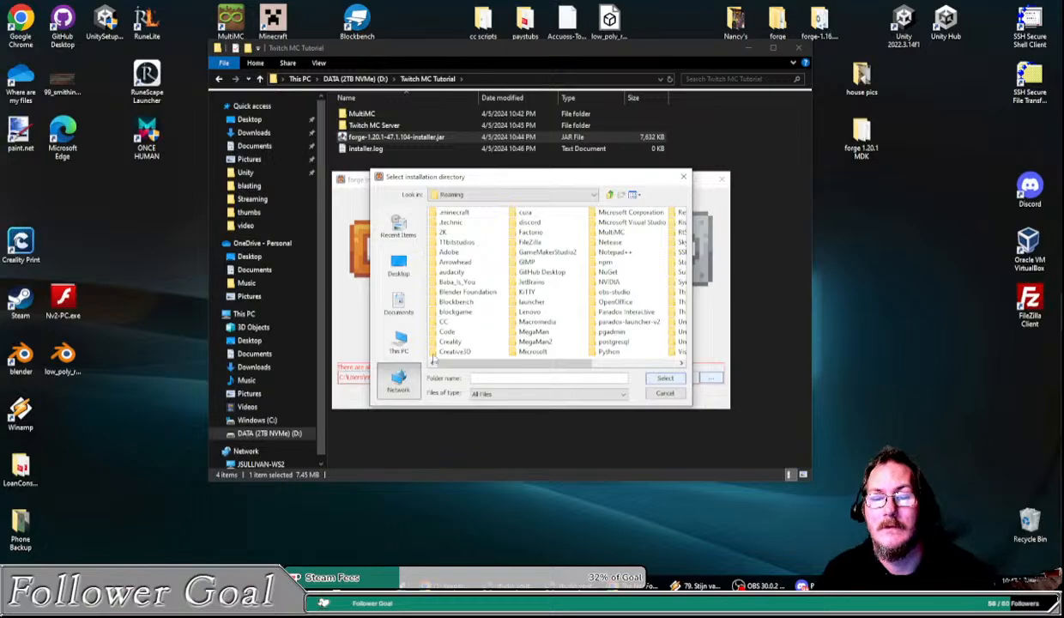
left_click_drag(477, 177, 1063, 175)
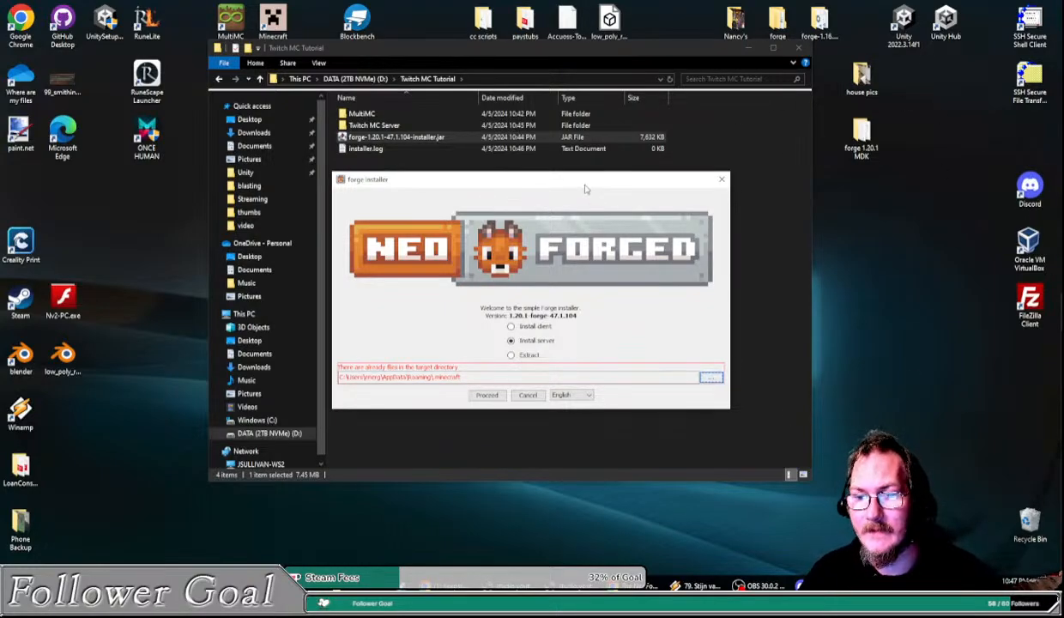
left_click_drag(585, 187, 602, 190)
Step: Set the server installation directory to D:\Twitch MC Tutorial\Twitch MC Server and start the installation
left_click(727, 380)
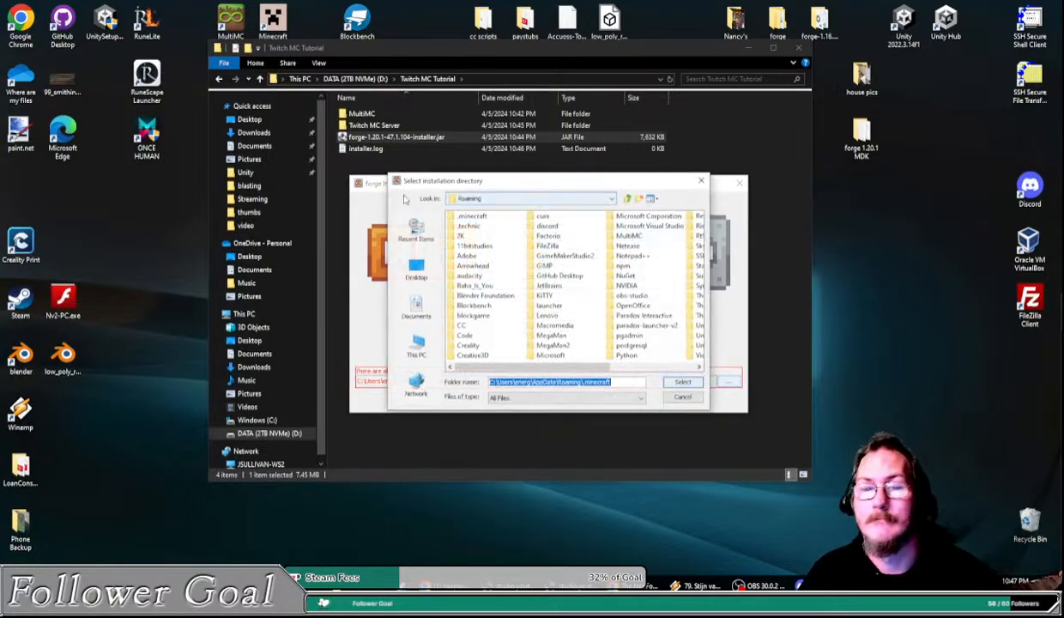
left_click_drag(492, 184, 1063, 169)
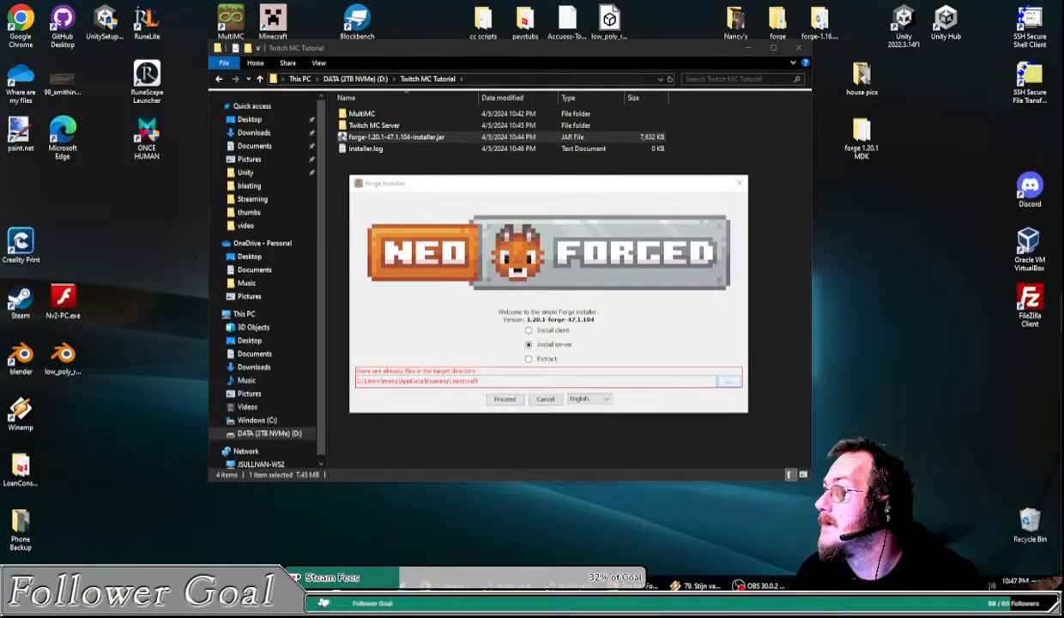
left_click_drag(1063, 169, 492, 163)
double_click(521, 284)
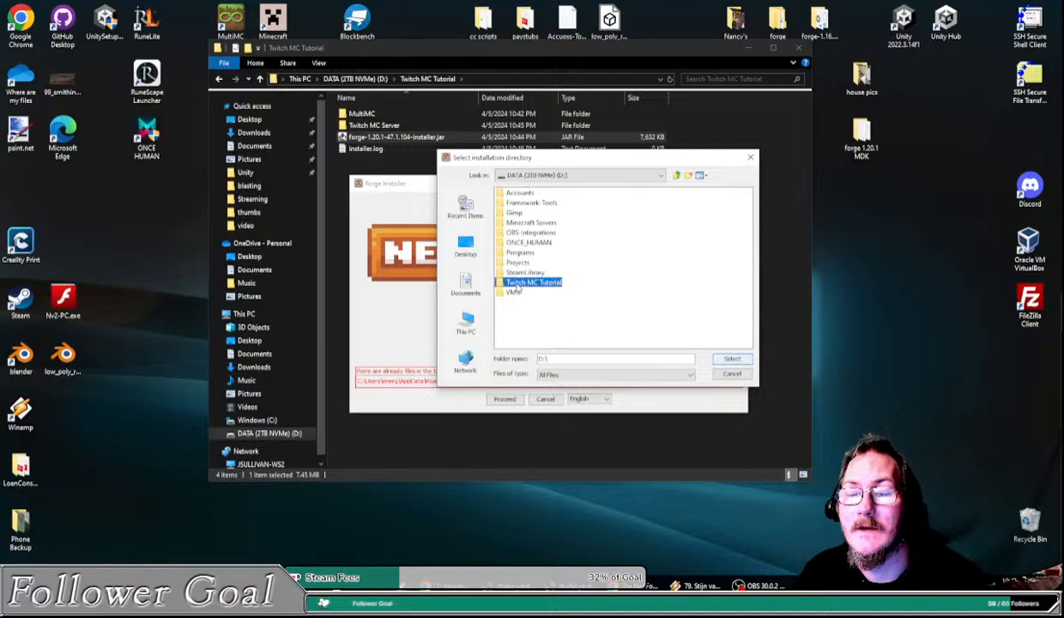
double_click(517, 202)
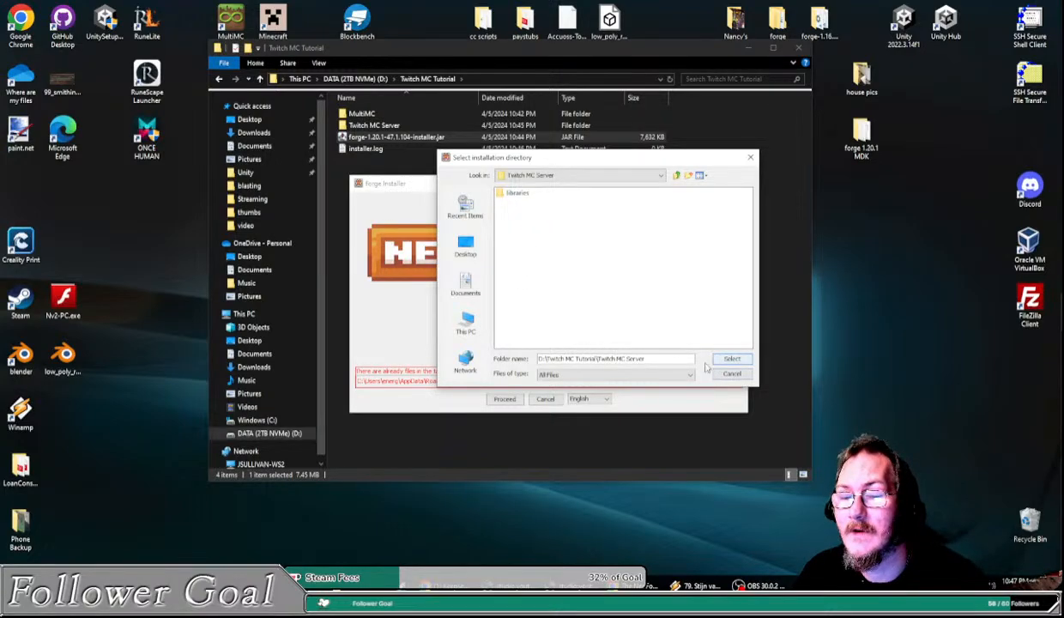
left_click(732, 360)
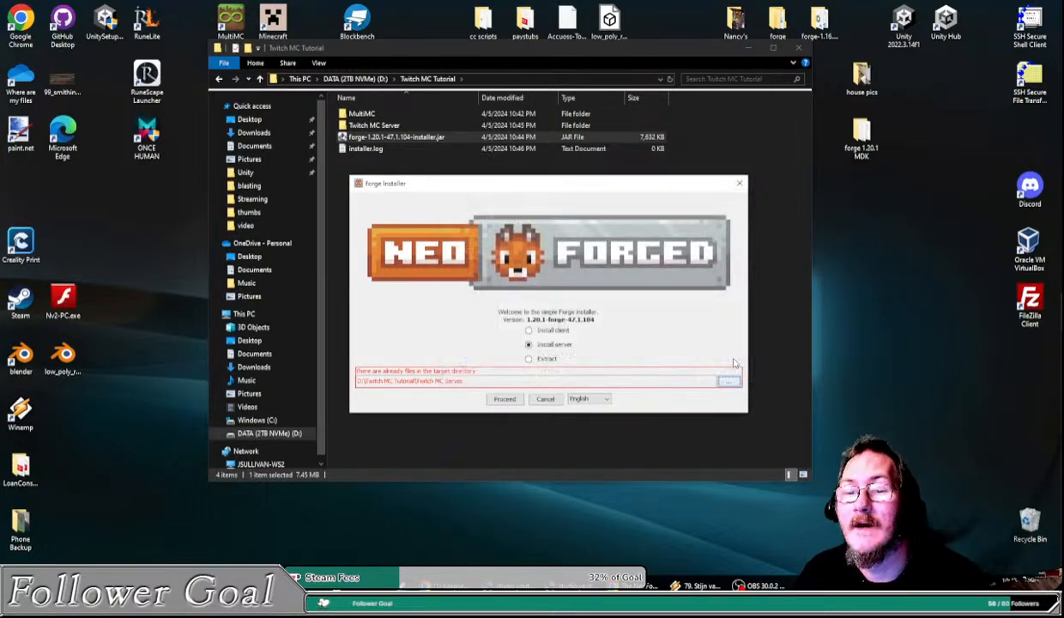
left_click(504, 398)
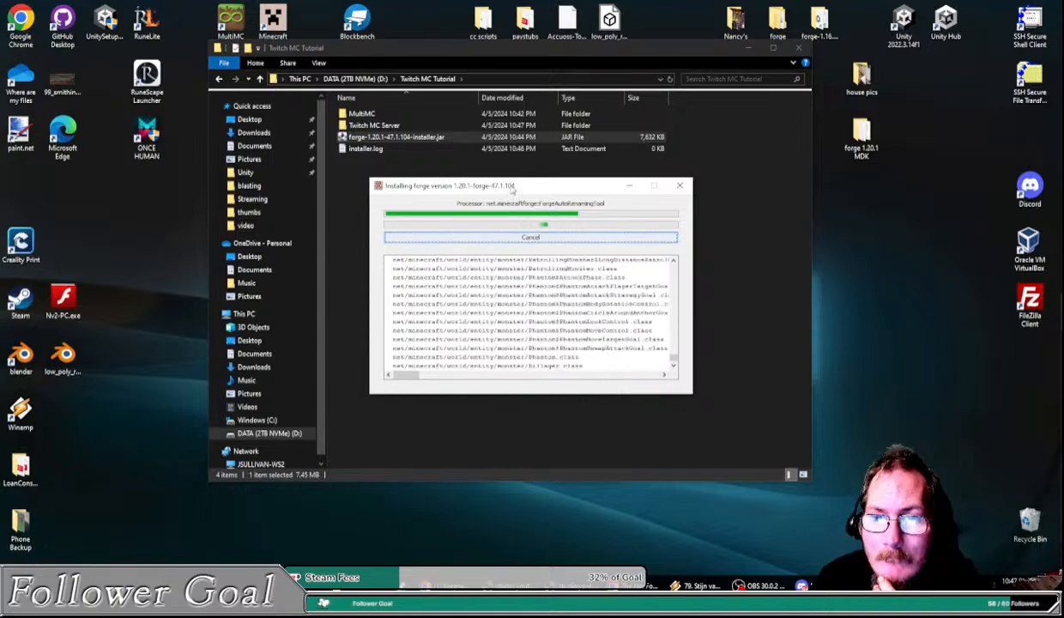
Step: Open the Twitch MC Server folder beside the installer's progress window and dismiss the installation complete message
left_click_drag(513, 187, 815, 195)
double_click(373, 125)
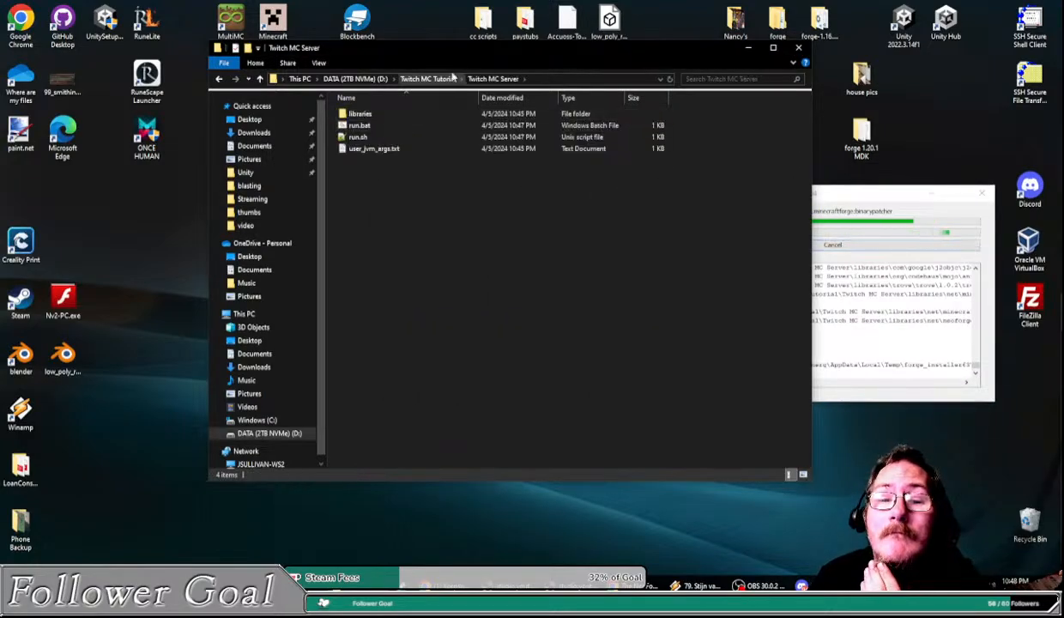
left_click_drag(490, 49, 263, 51)
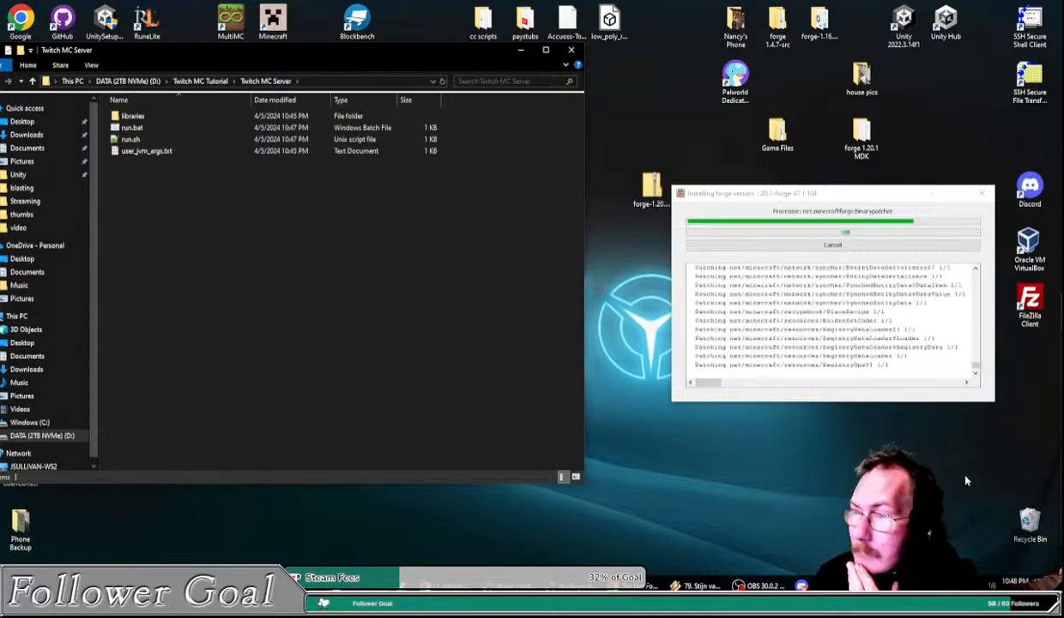
left_click_drag(315, 63, 388, 52)
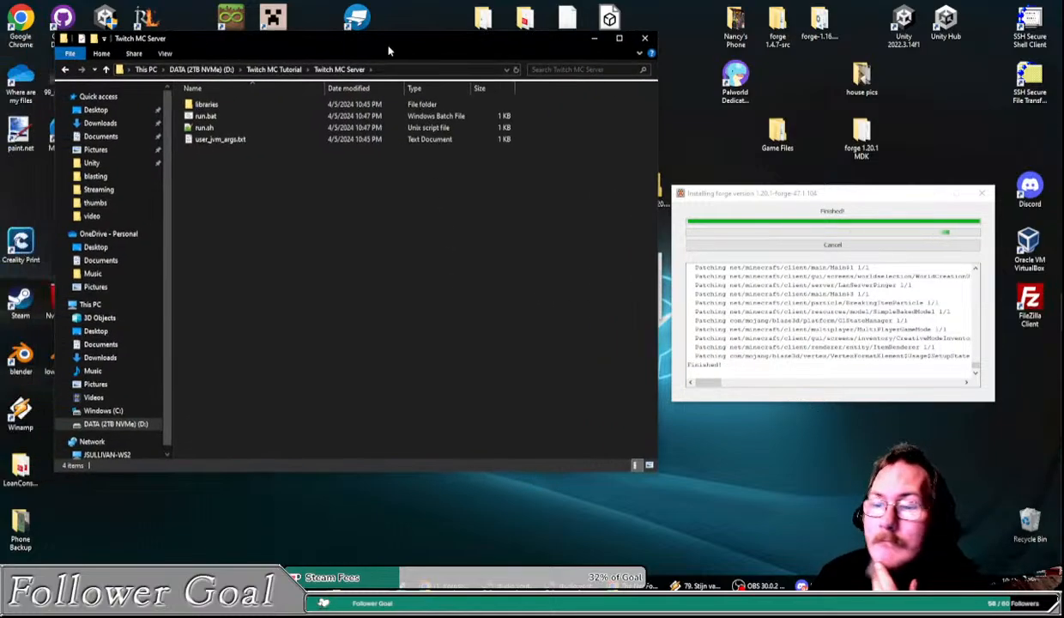
left_click_drag(502, 42, 538, 355)
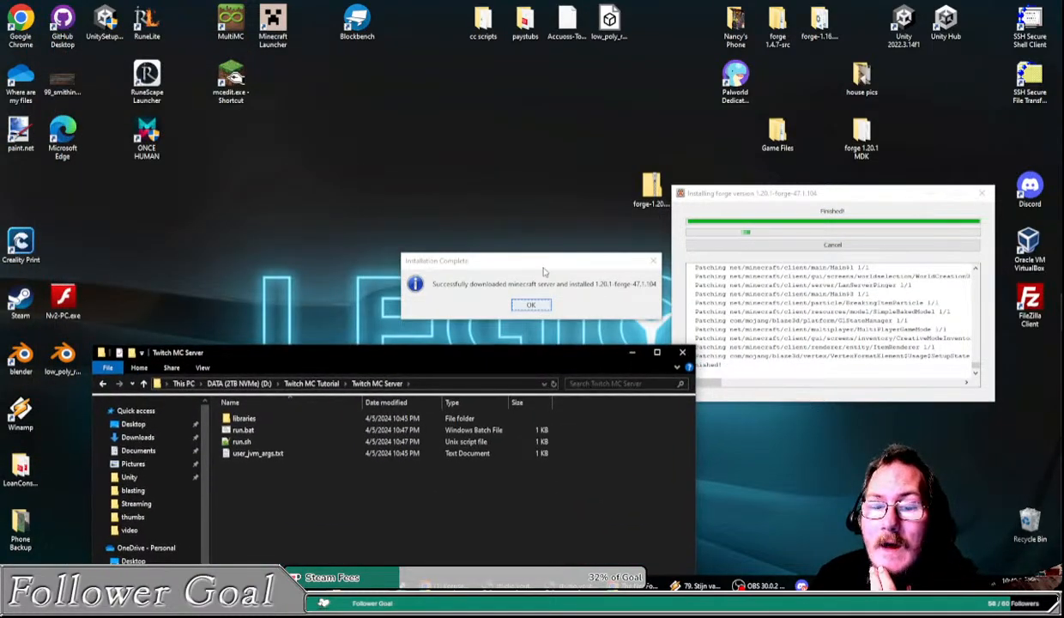
left_click_drag(528, 259, 829, 105)
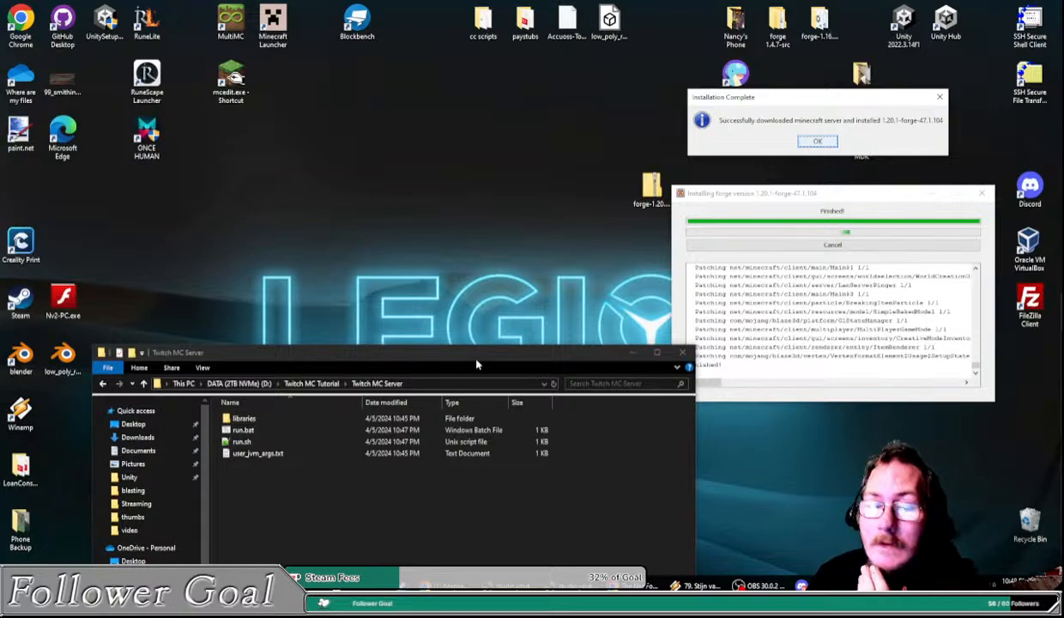
left_click_drag(477, 365, 415, 49)
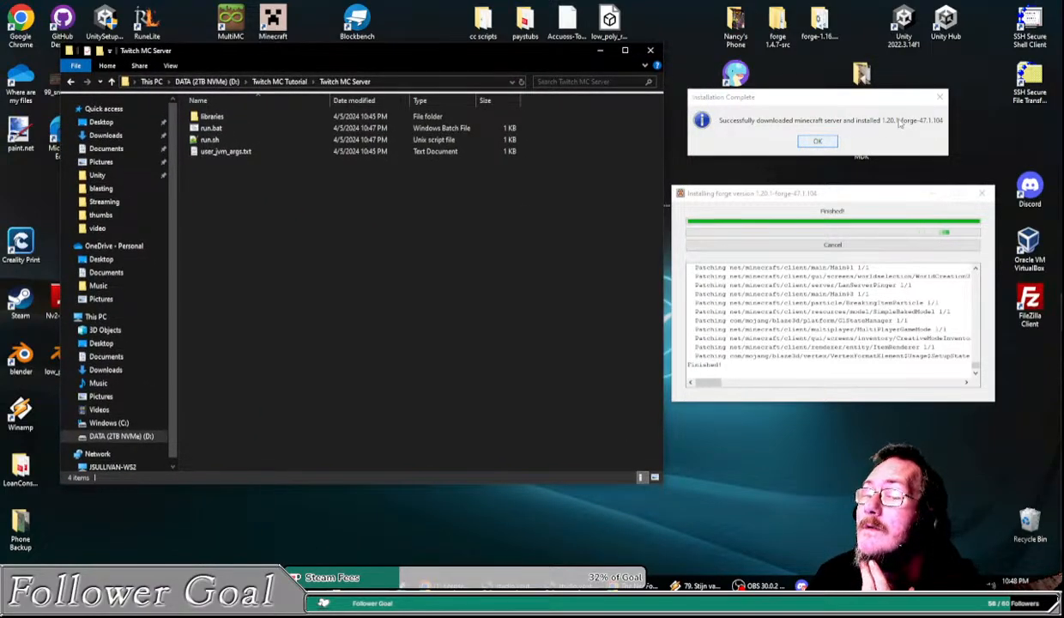
left_click(819, 143)
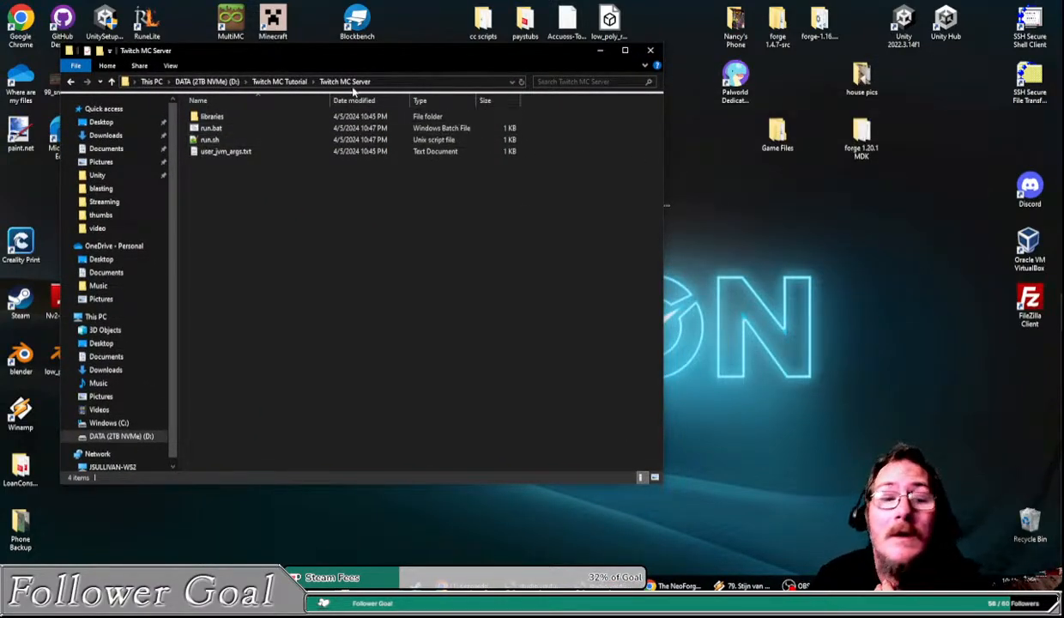
Step: Examine the server's libraries folder, including its com and mojang subfolders, and return to the Twitch MC Server folder
double_click(214, 117)
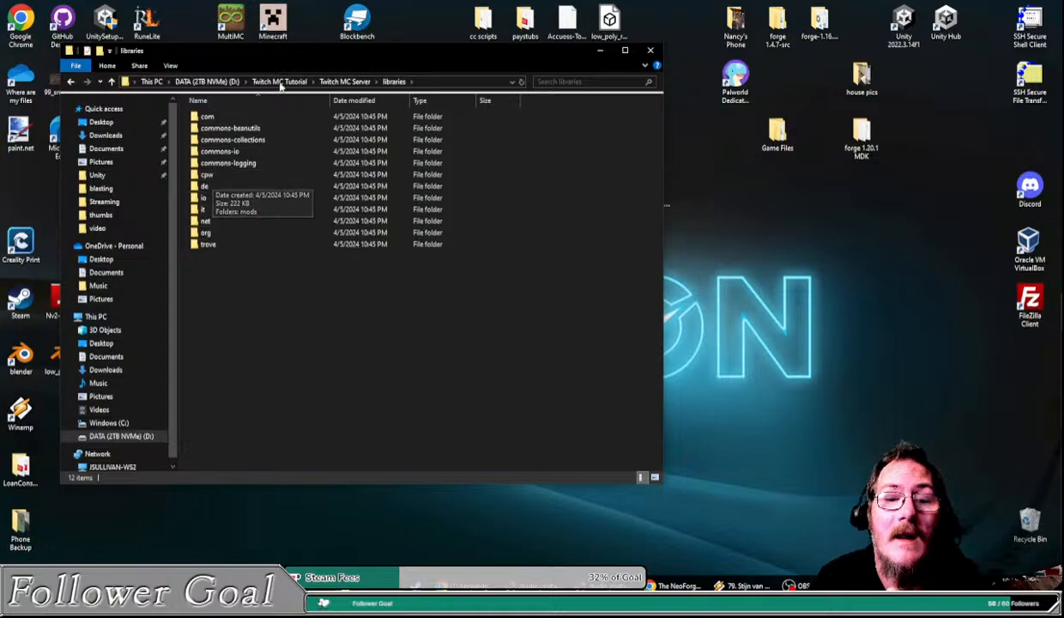
left_click(320, 83)
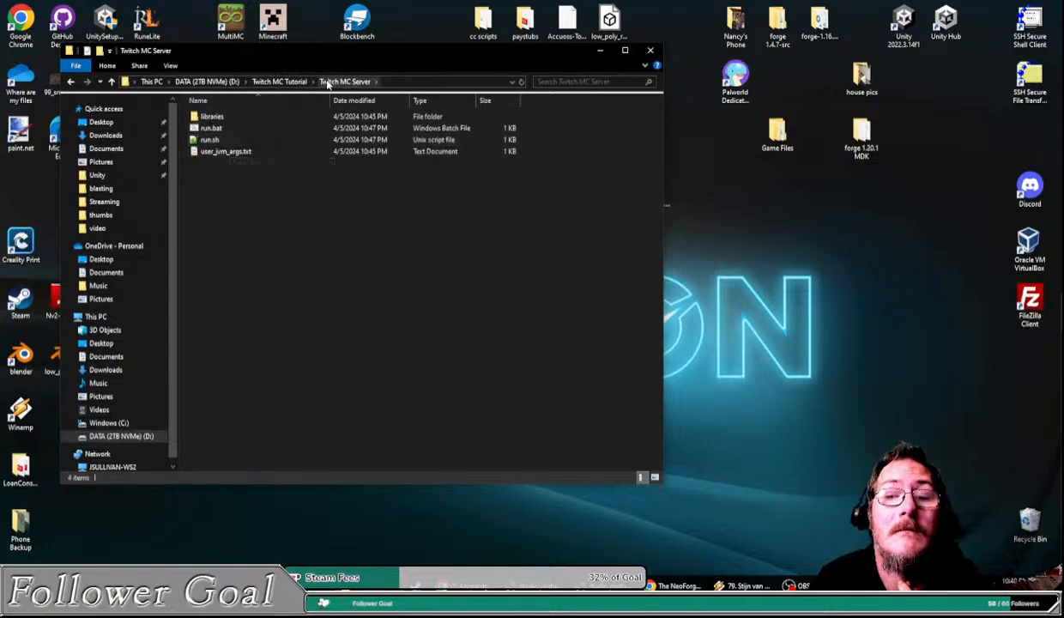
left_click(279, 82)
double_click(244, 128)
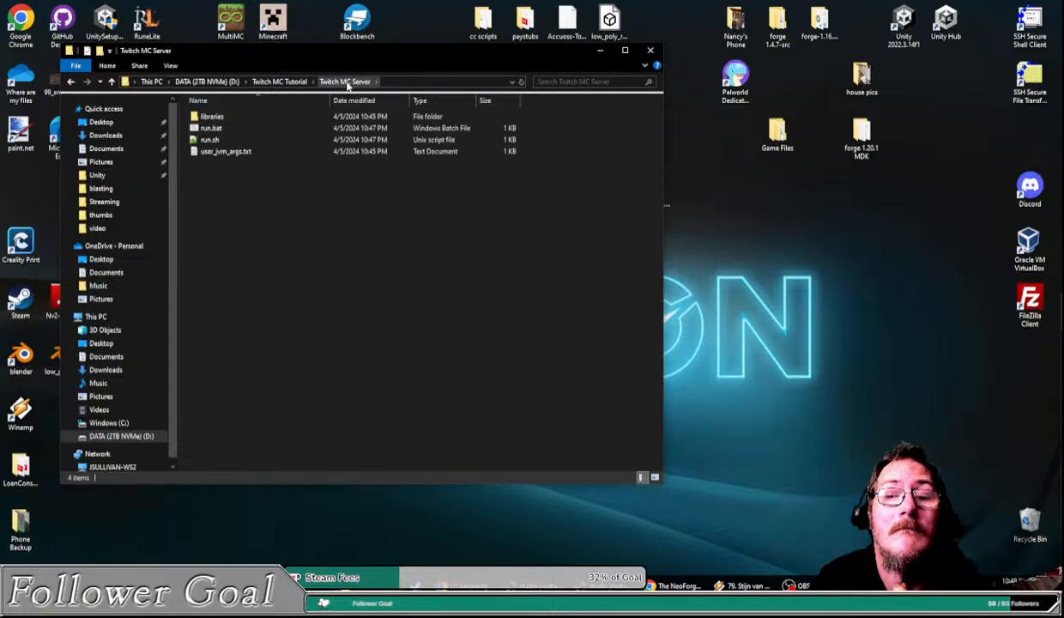
double_click(227, 116)
double_click(238, 117)
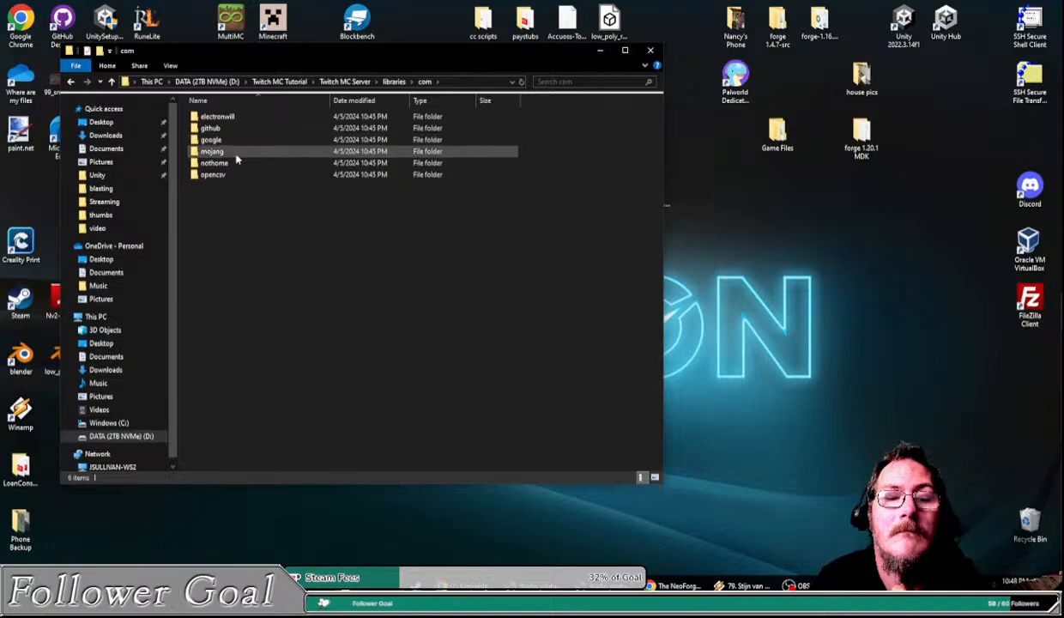
double_click(233, 152)
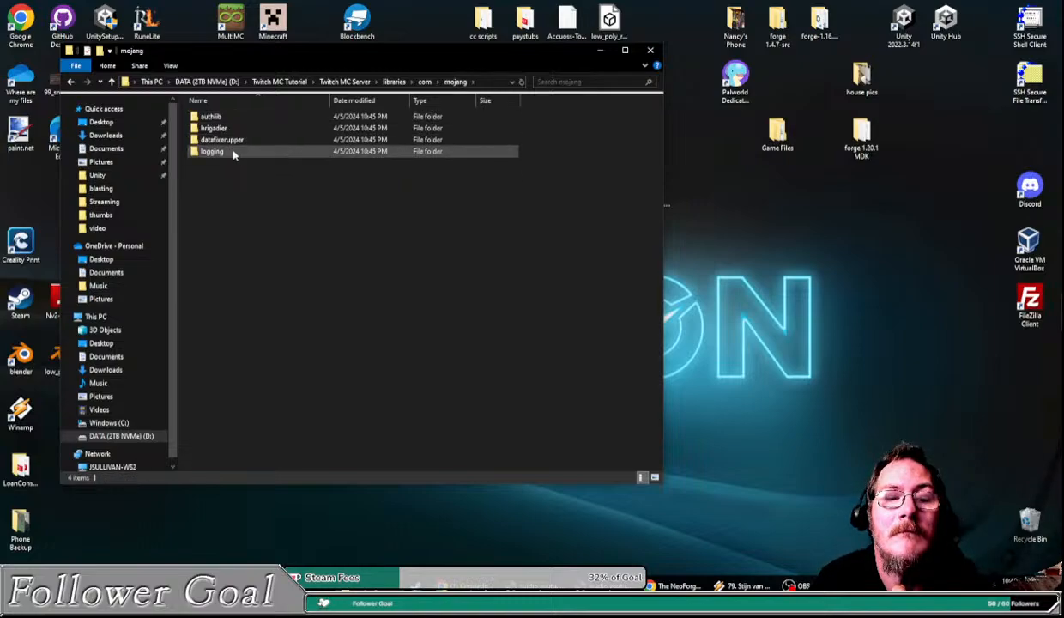
left_click(394, 81)
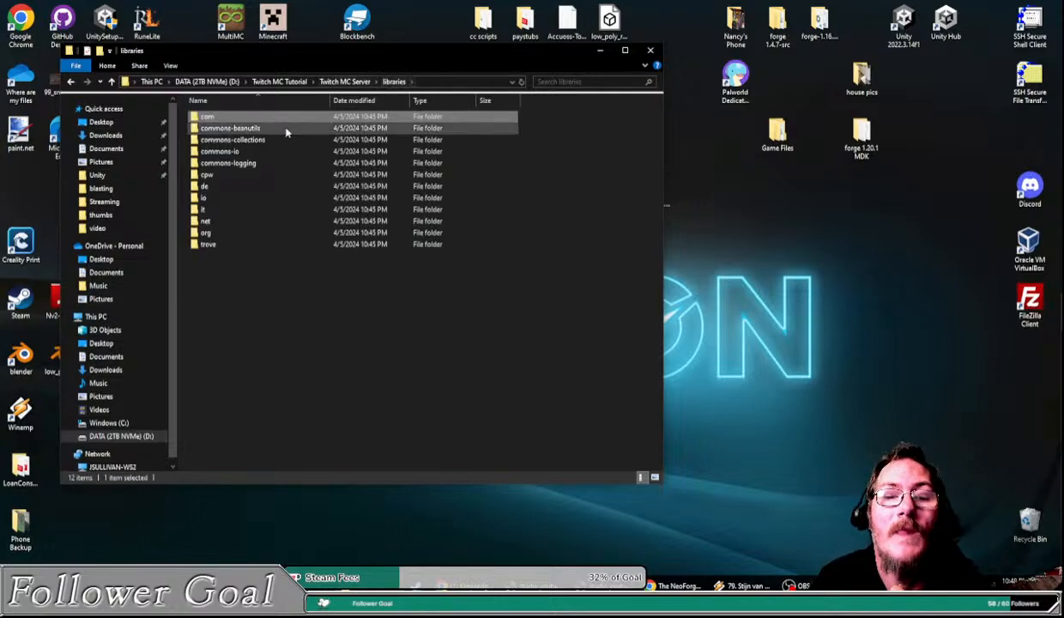
left_click(346, 81)
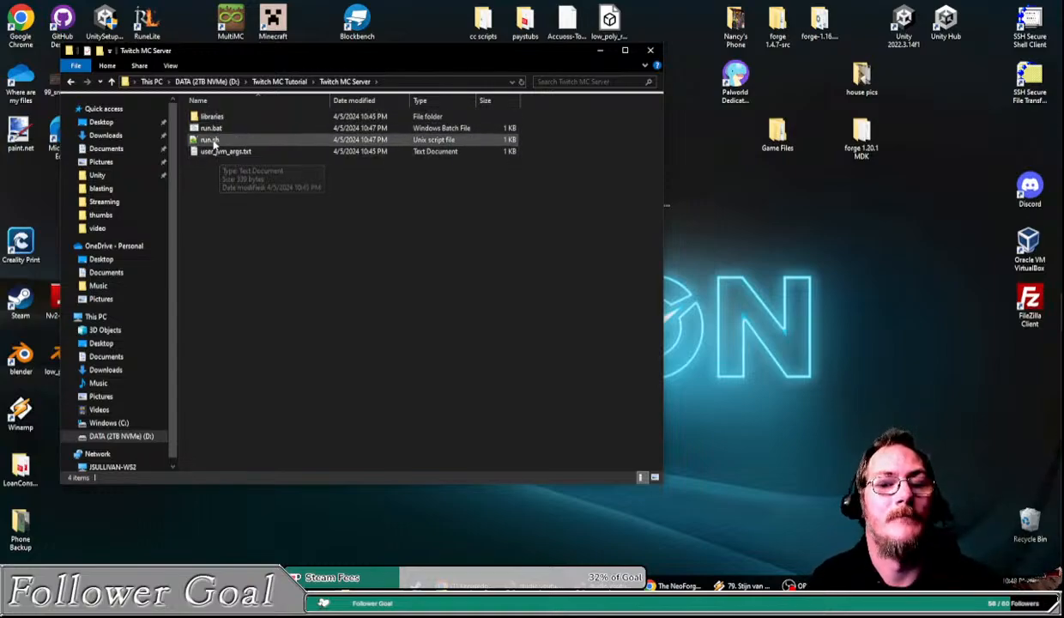
Step: Open the existing AT 10.0.5 server folder from Minecraft Servers on the D: drive in a second File Explorer window
left_click_drag(305, 58, 534, 71)
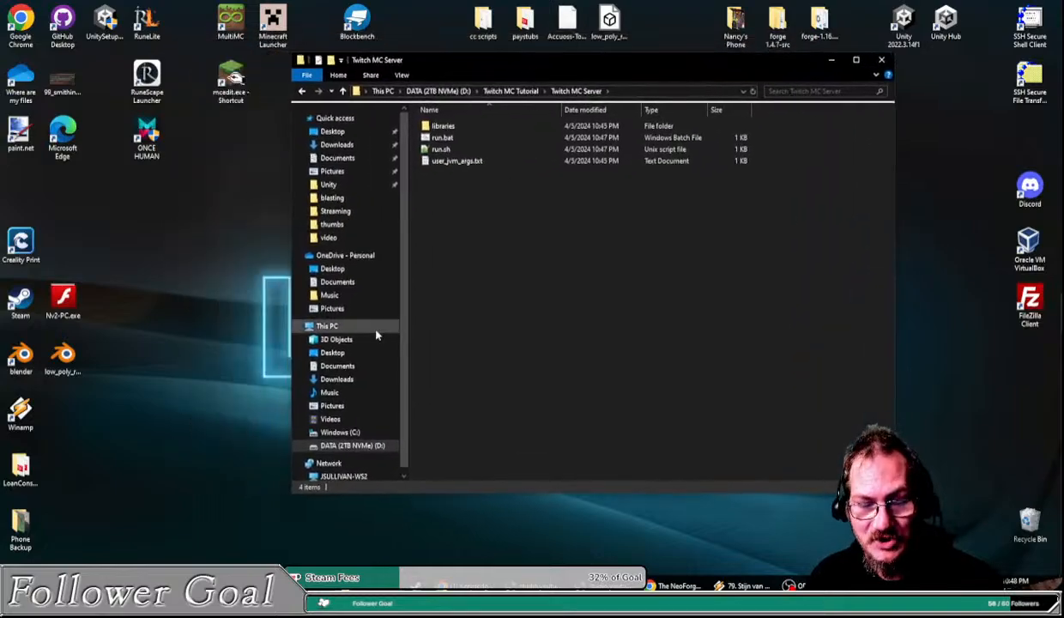
middle_click(337, 378)
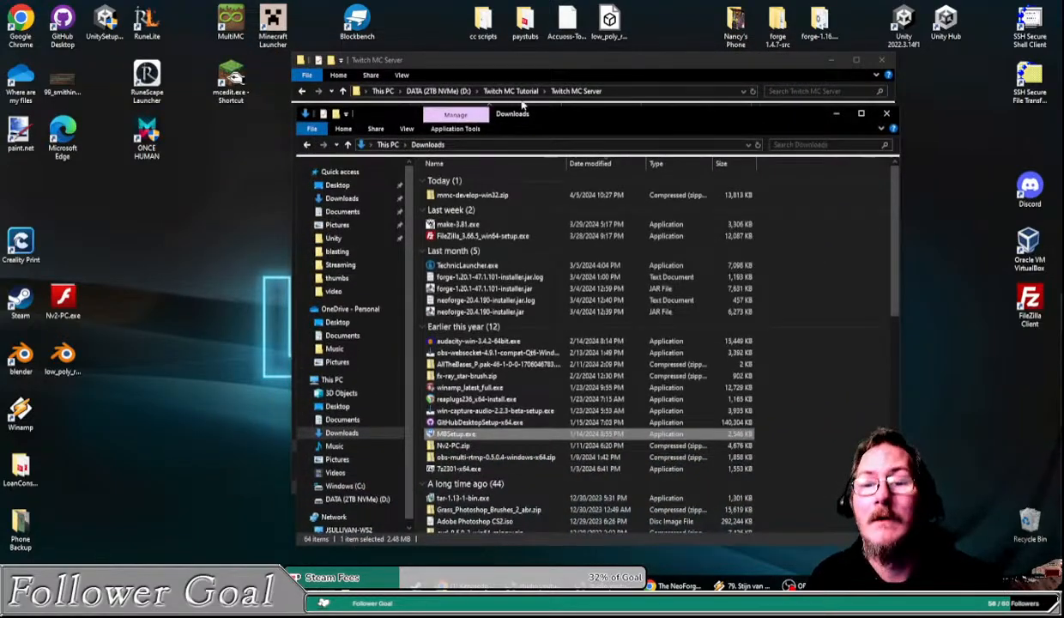
left_click_drag(575, 122, 385, 137)
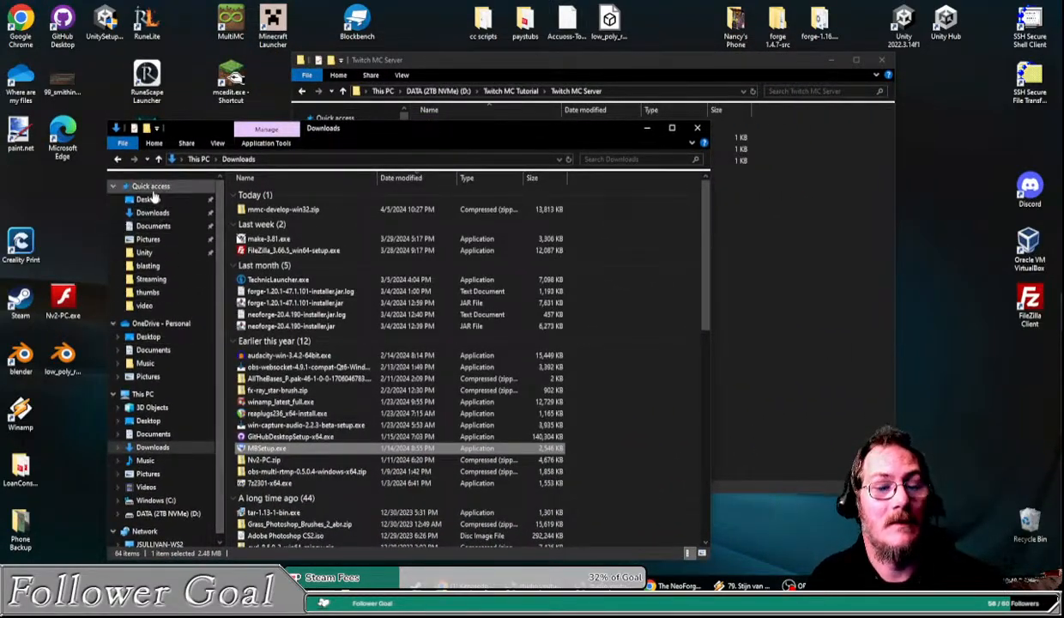
scroll(195, 426, "down", 1)
left_click(163, 491)
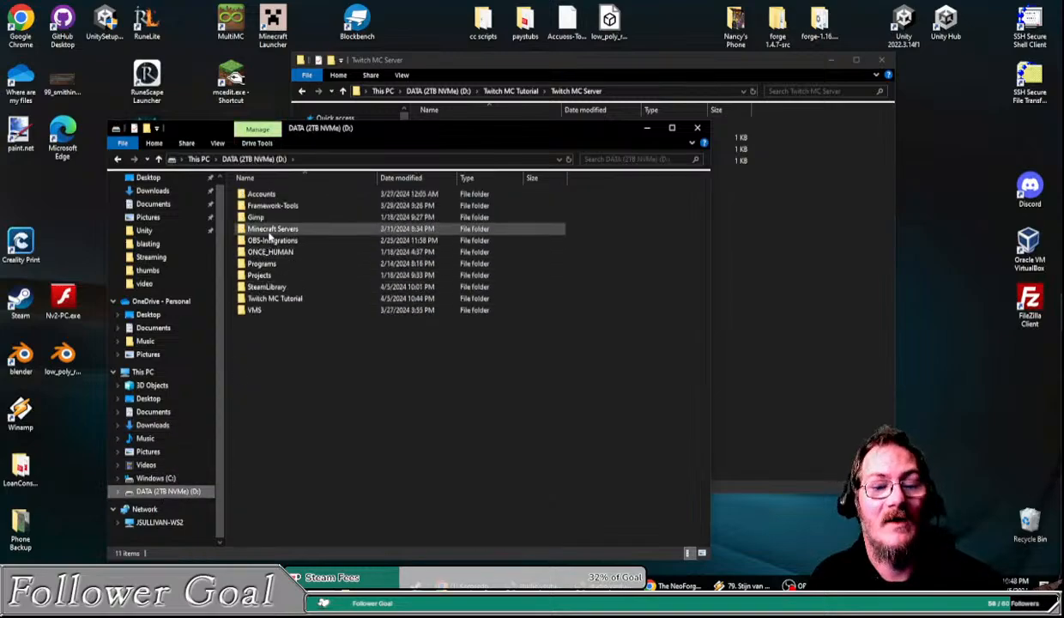
double_click(273, 229)
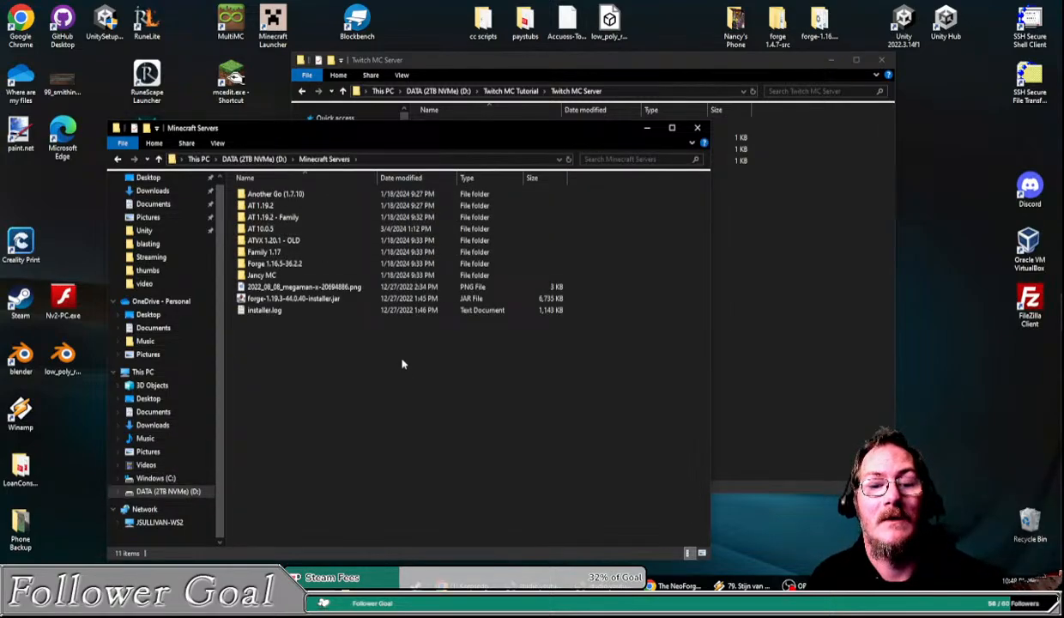
double_click(268, 230)
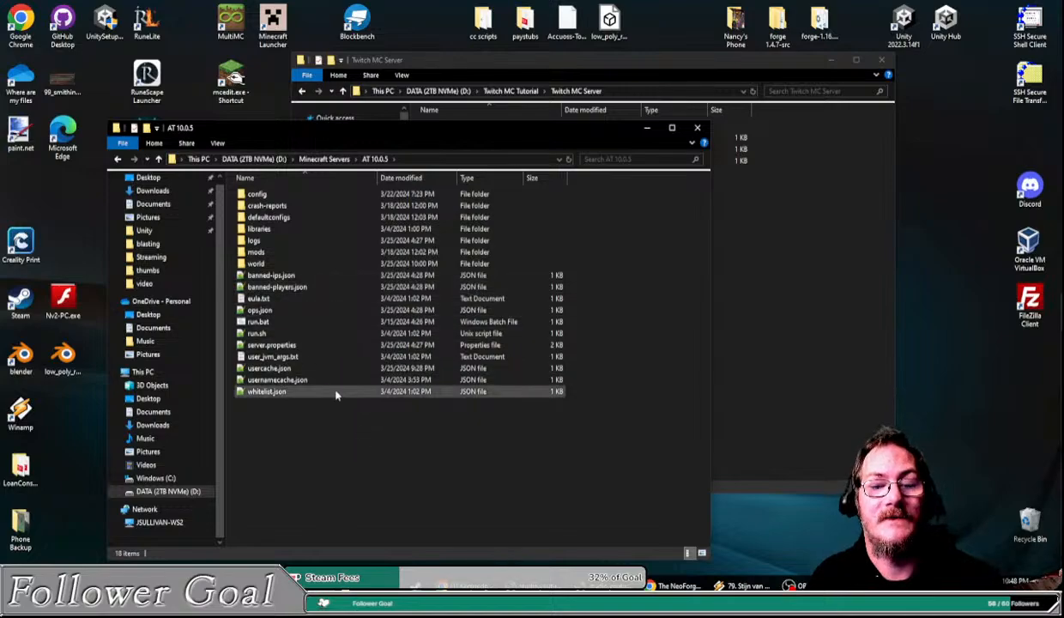
left_click_drag(346, 425, 408, 392)
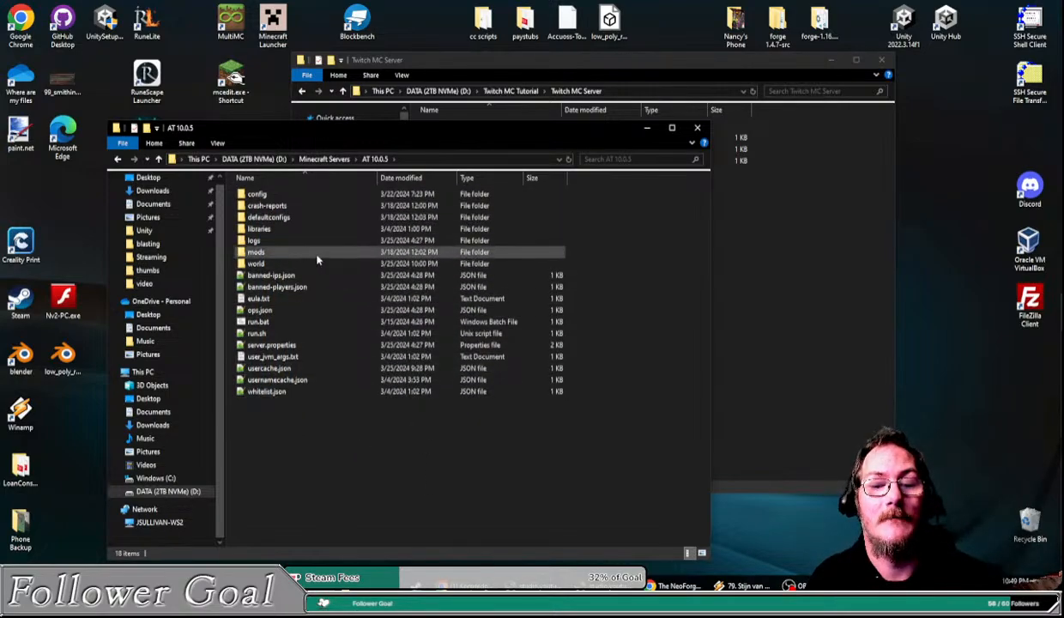
Step: Arrange the AT 10.0.5 and Twitch MC Server folder windows side by side to compare their contents
left_click_drag(420, 127, 387, 115)
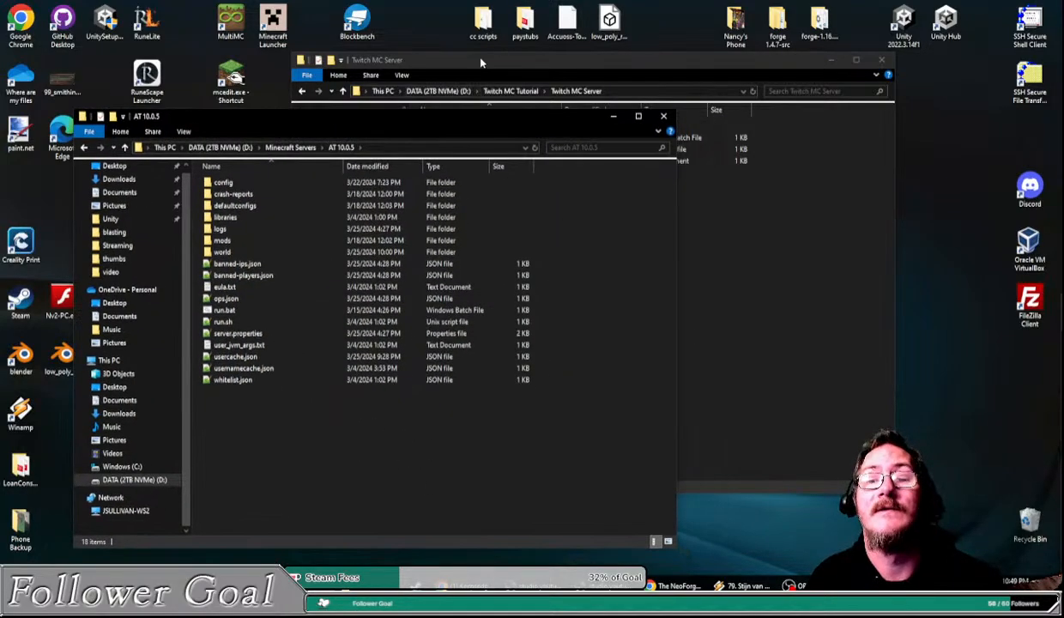
left_click(465, 56)
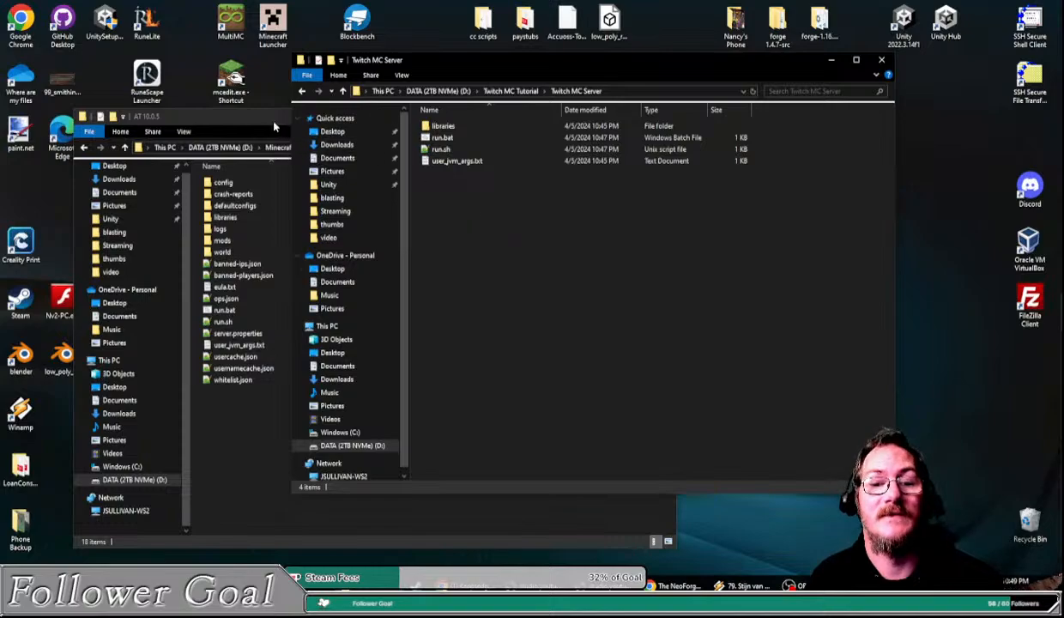
left_click_drag(269, 123, 226, 116)
left_click(646, 61)
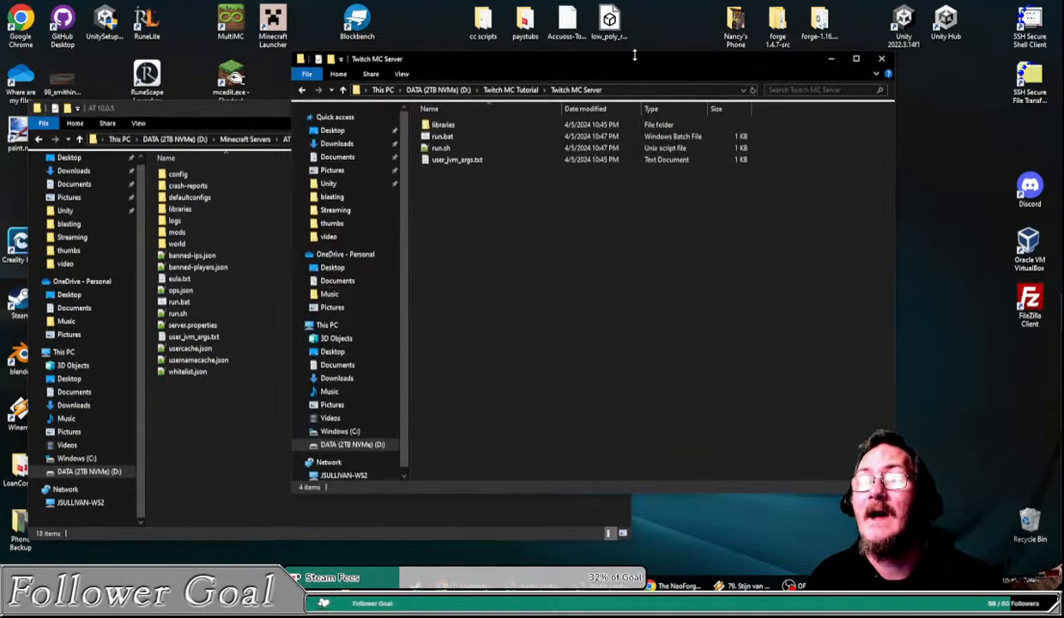
left_click_drag(646, 57, 671, 55)
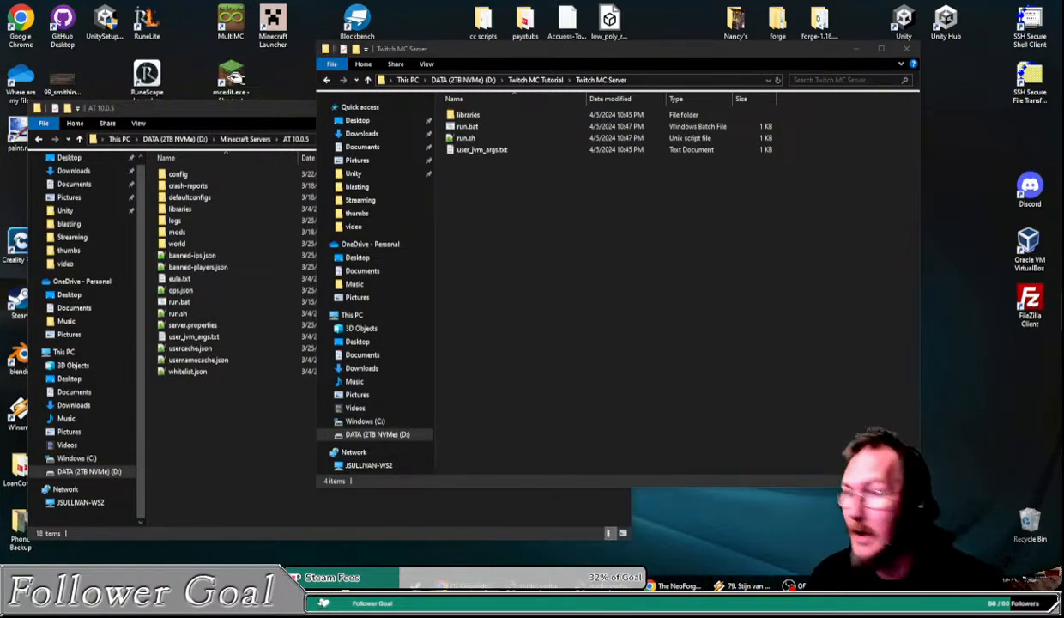
key("alt+Tab")
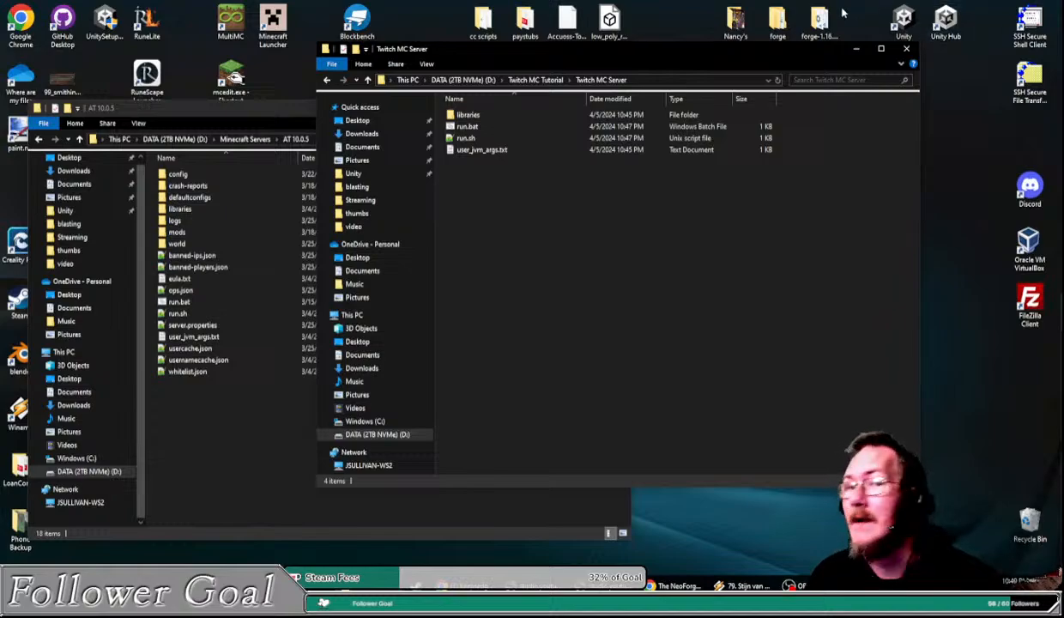
Step: Switch to Chrome and open the Minecraft 1.20.1 downloads page on files.minecraftforge.net
left_click_drag(707, 60, 735, 49)
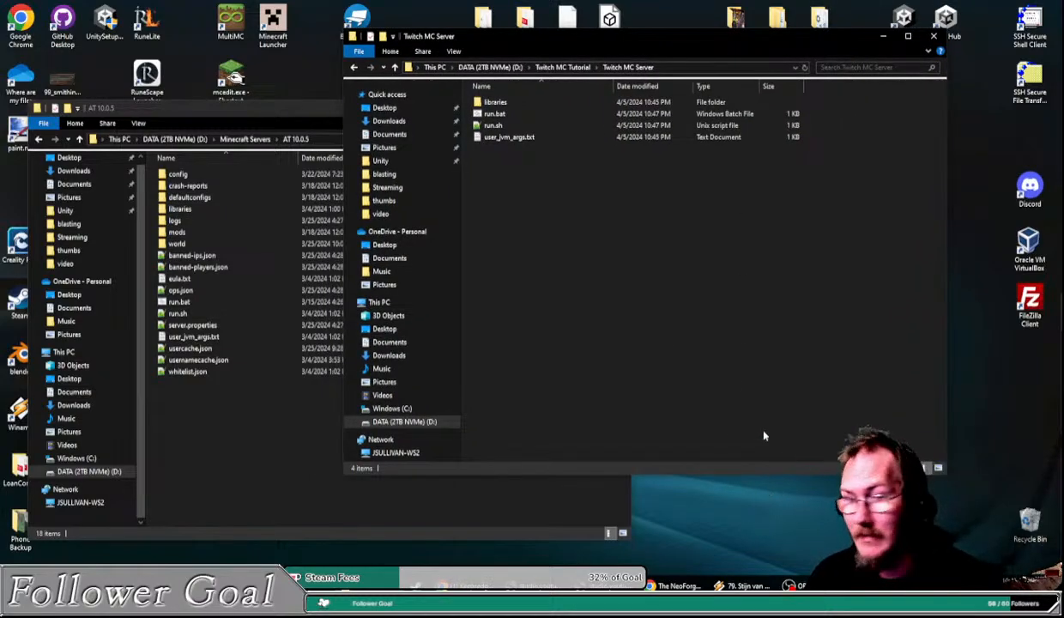
left_click(673, 586)
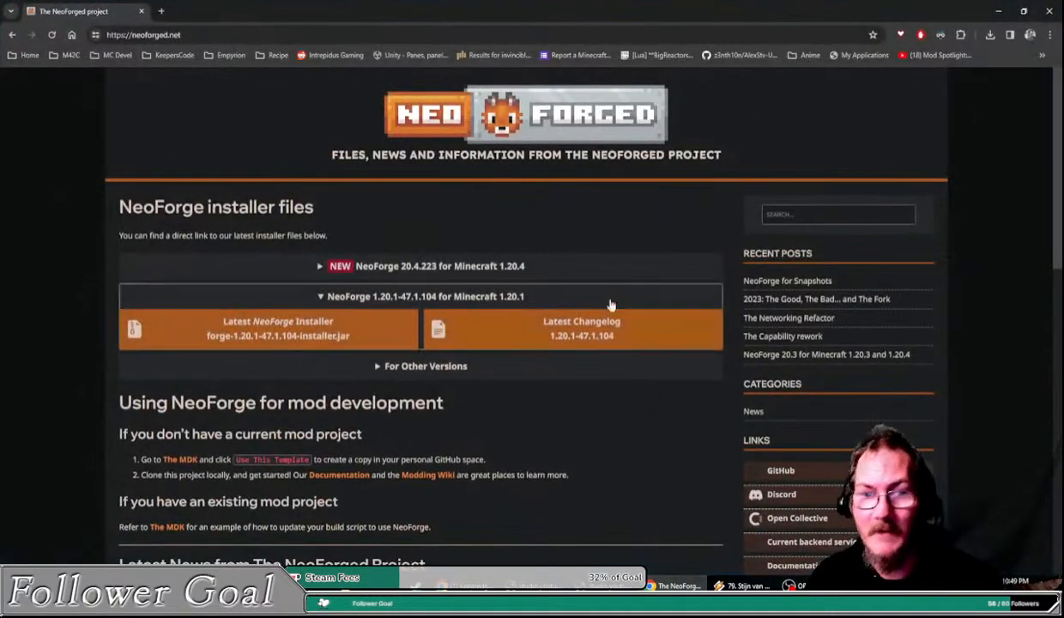
left_click(196, 34)
type("fi")
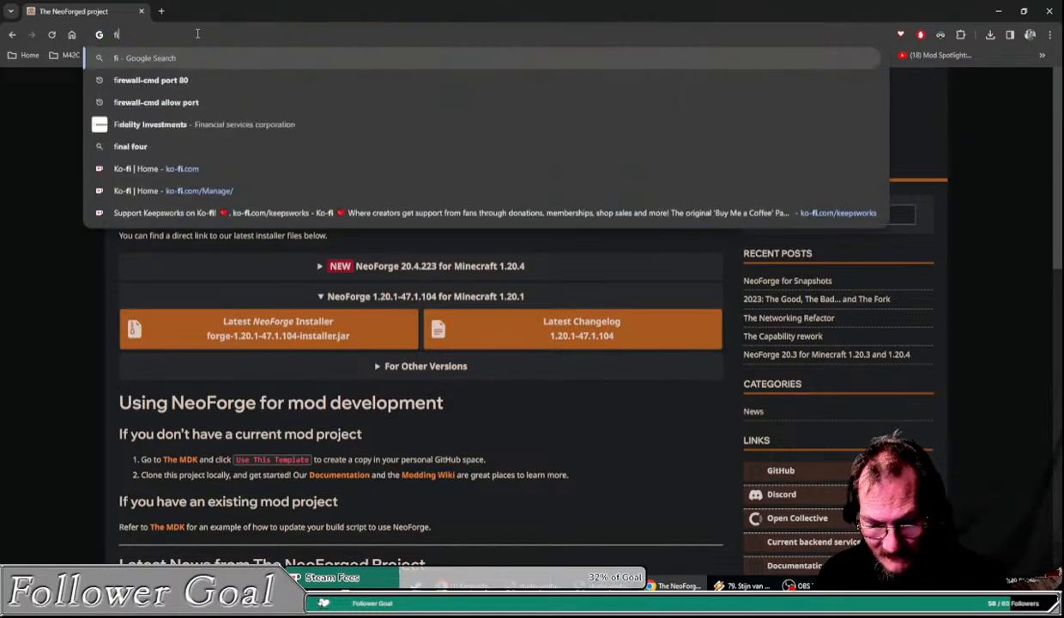
type("les.minecraftforge")
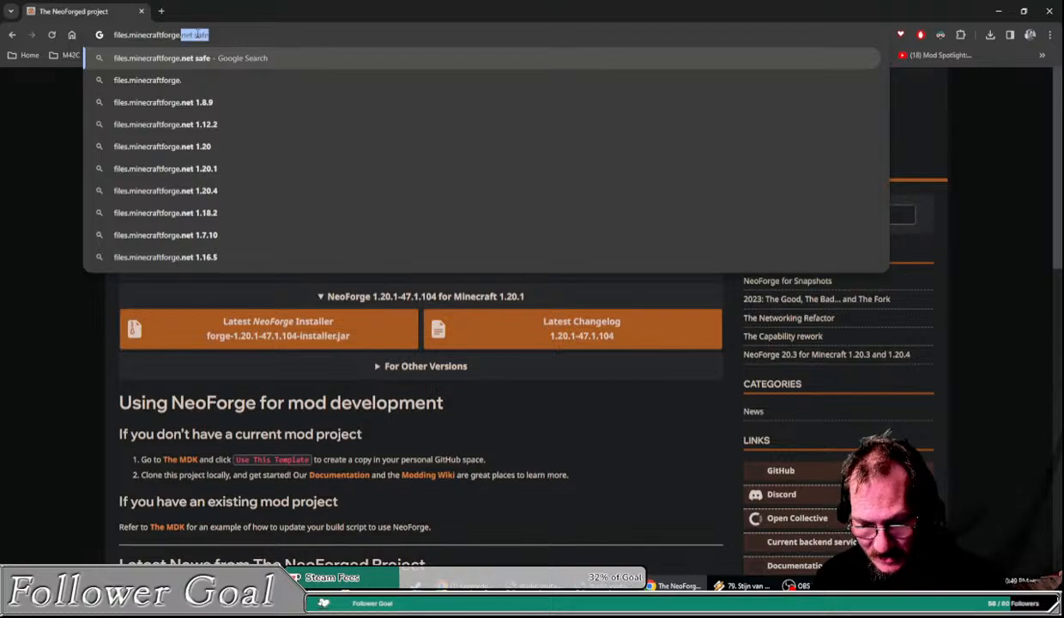
type(".net")
key("Return")
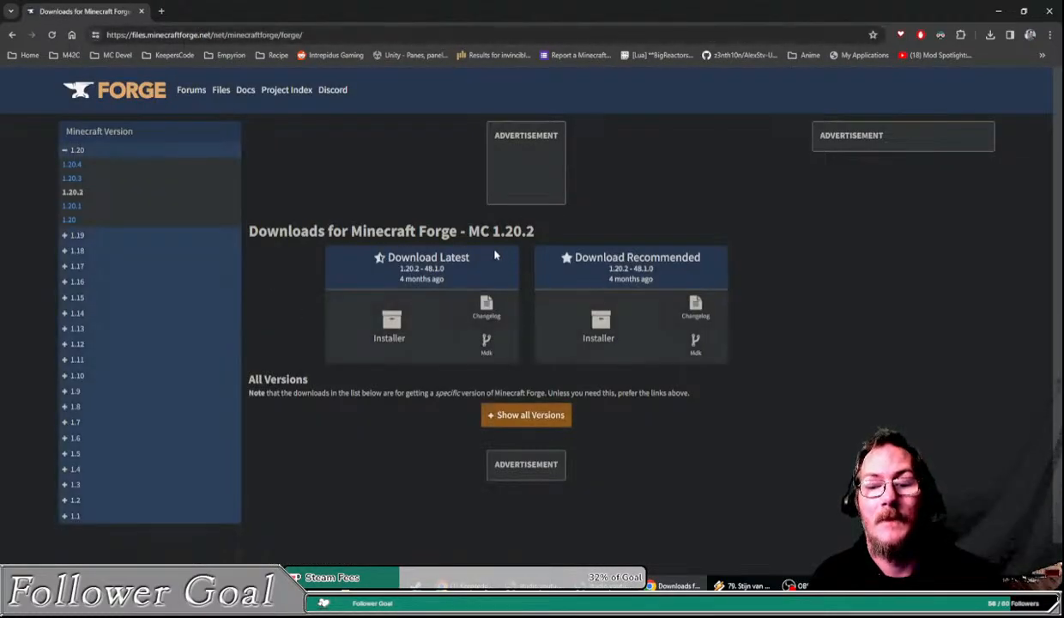
left_click(73, 206)
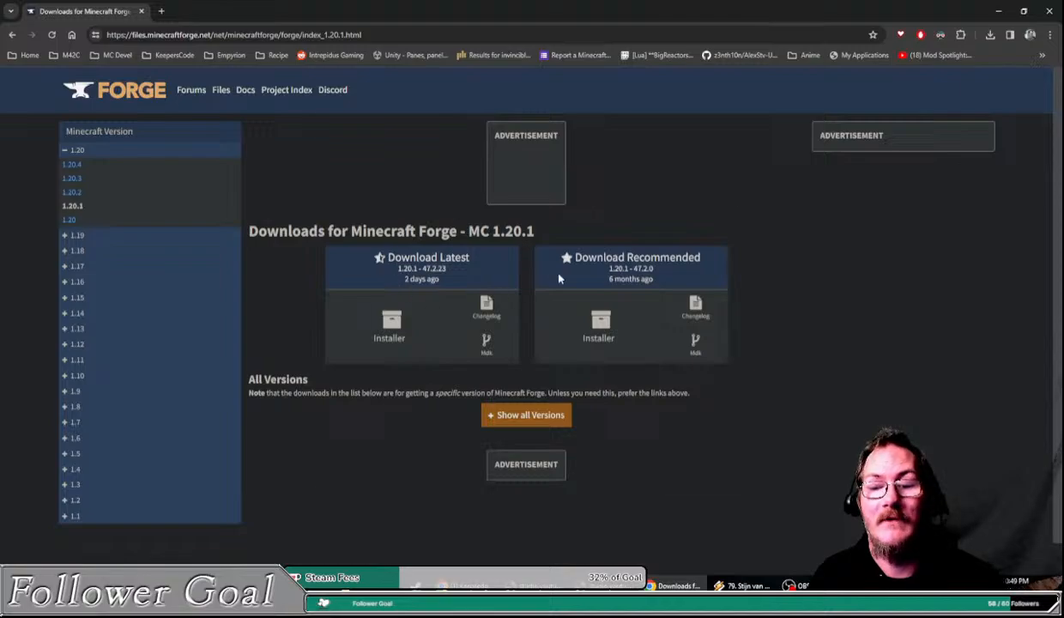
Step: Download the latest Forge 1.20.1 installer, saving forge-1.20.1-47.2.23-installer.jar in the Twitch MC Tutorial folder, and minimize the browser
left_click(392, 335)
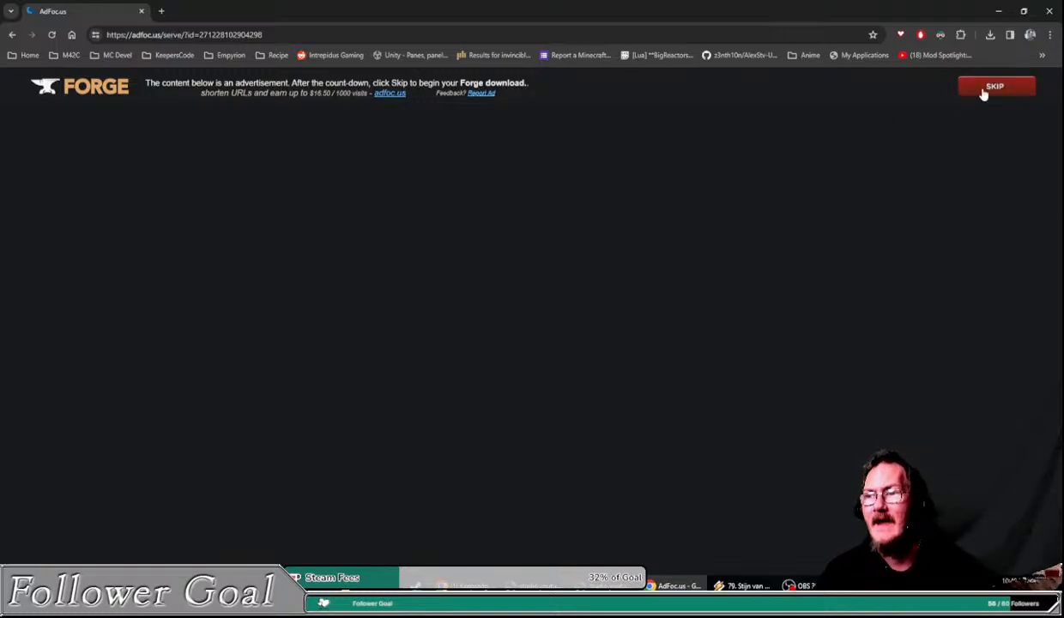
left_click(995, 87)
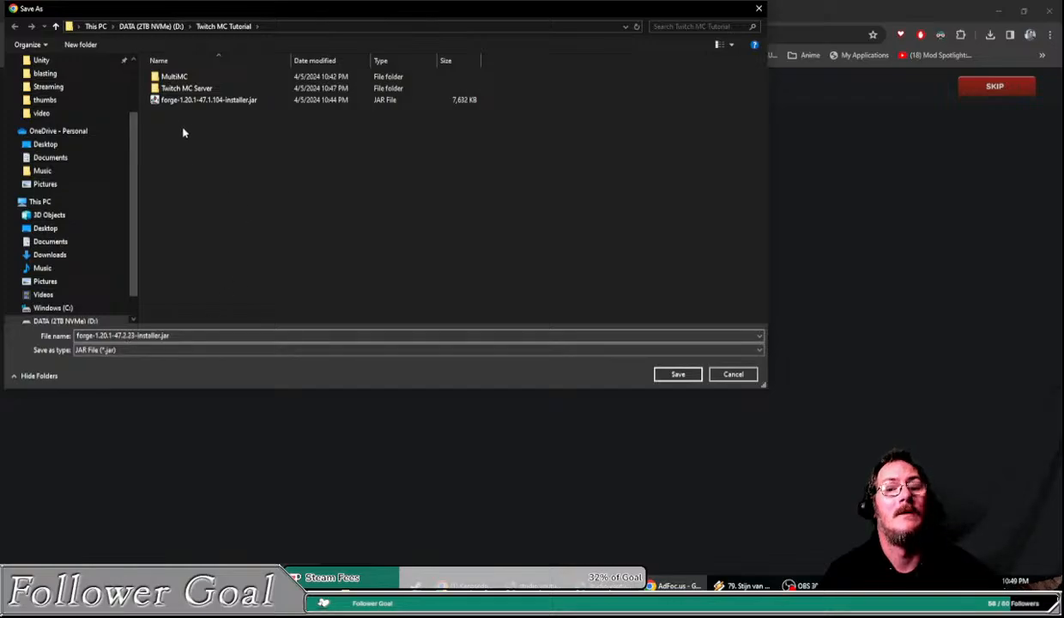
left_click(202, 337)
key("ctrl+a")
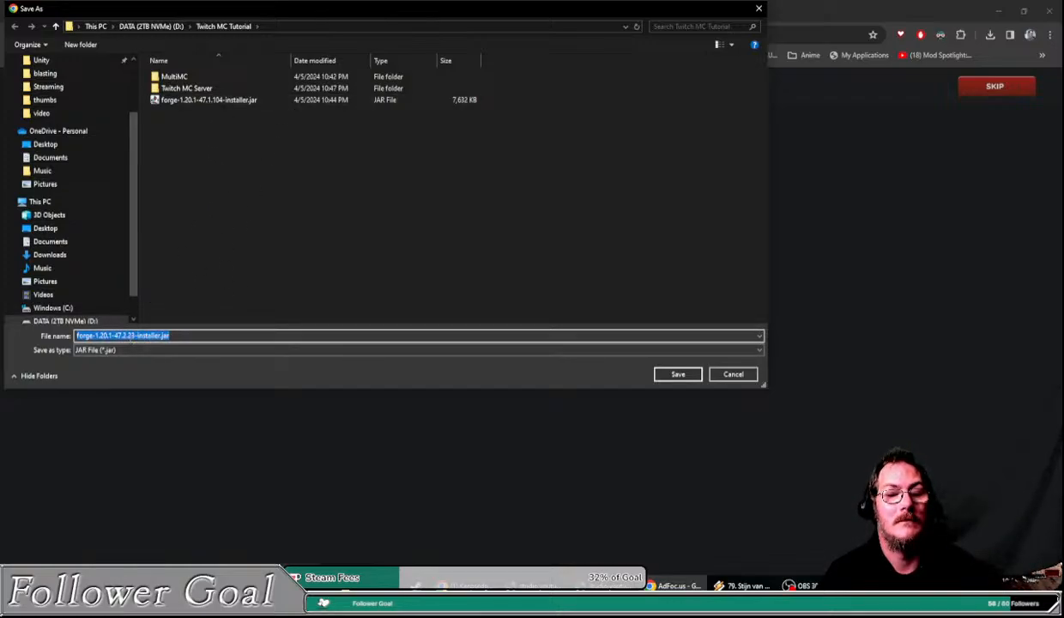
left_click(659, 374)
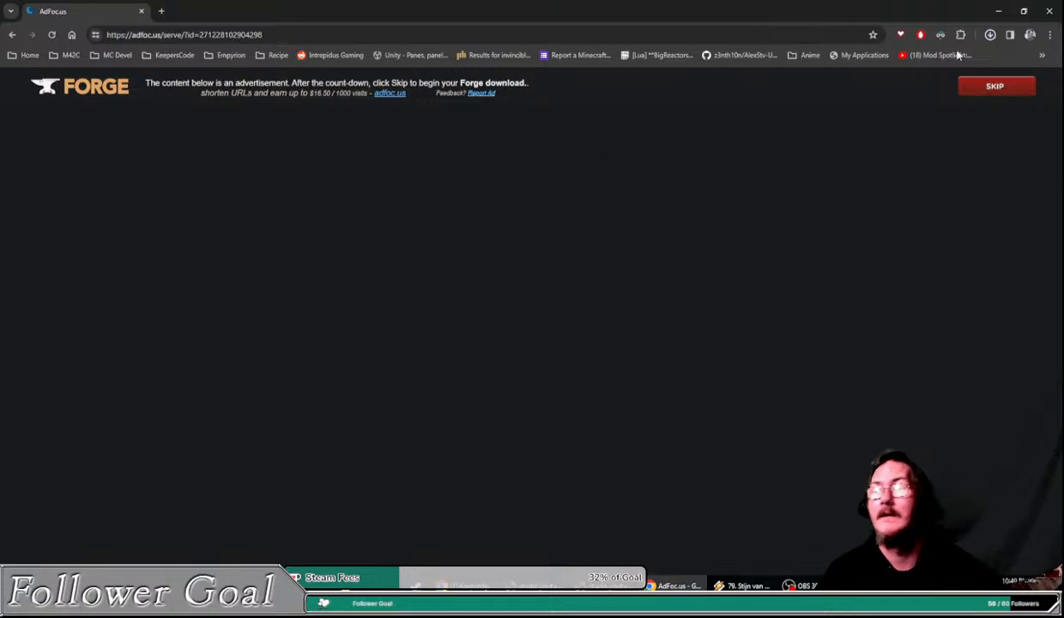
left_click(998, 11)
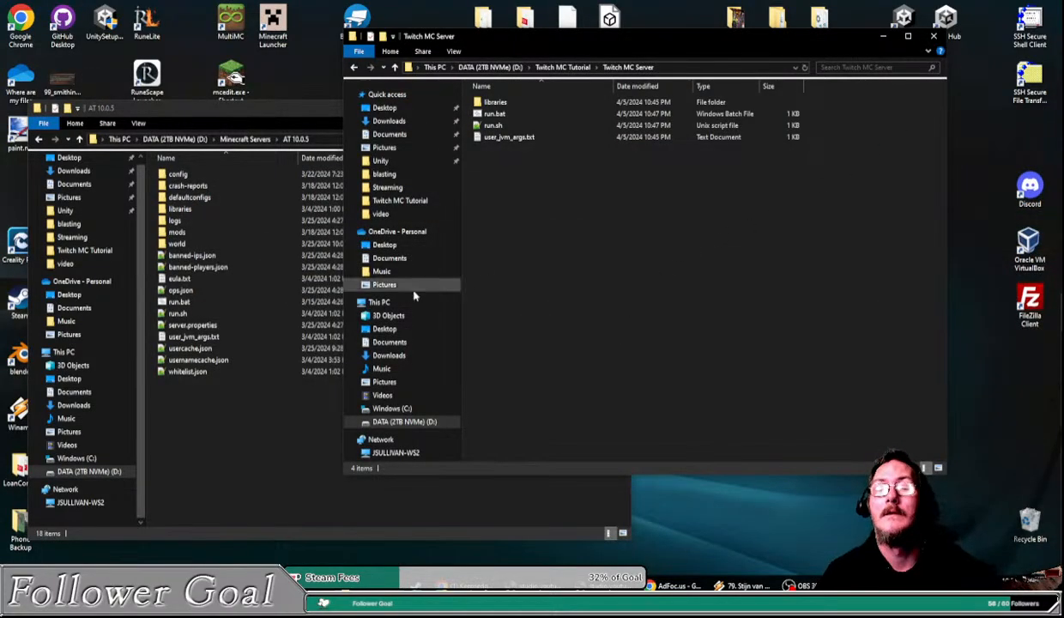
Step: Close the AT 10.0.5 folder window and delete everything inside the Twitch MC Server folder
left_click(243, 454)
left_click(617, 110)
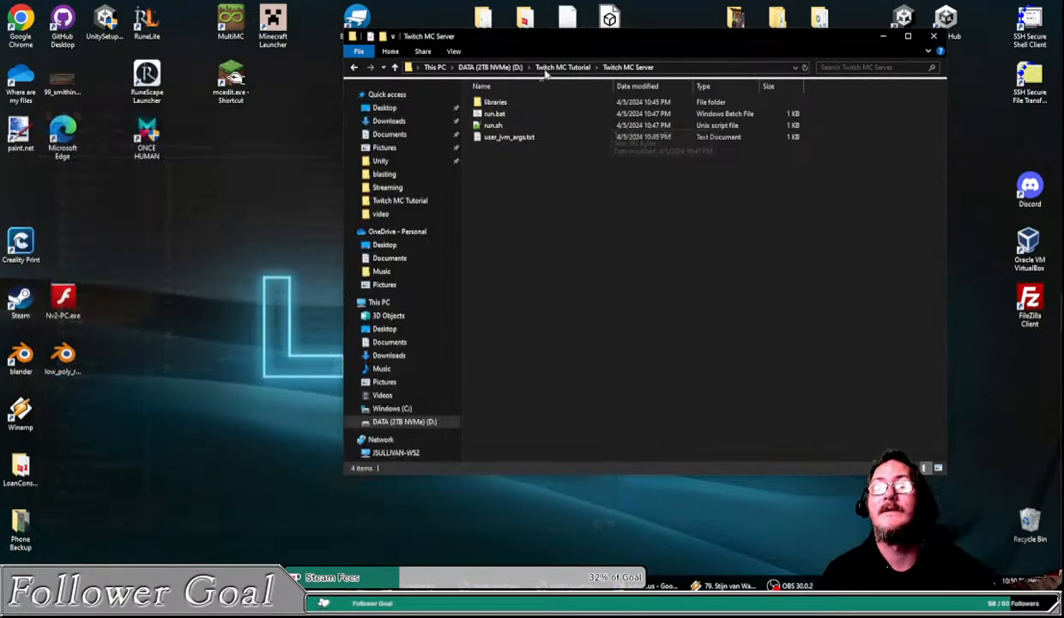
left_click(563, 67)
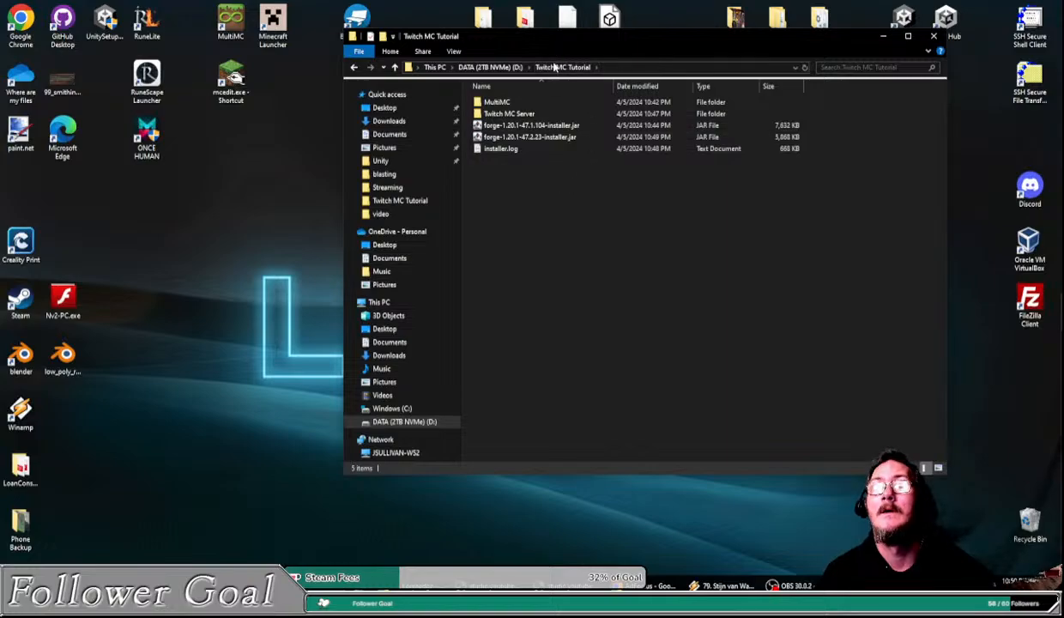
double_click(513, 114)
left_click_drag(599, 249, 481, 104)
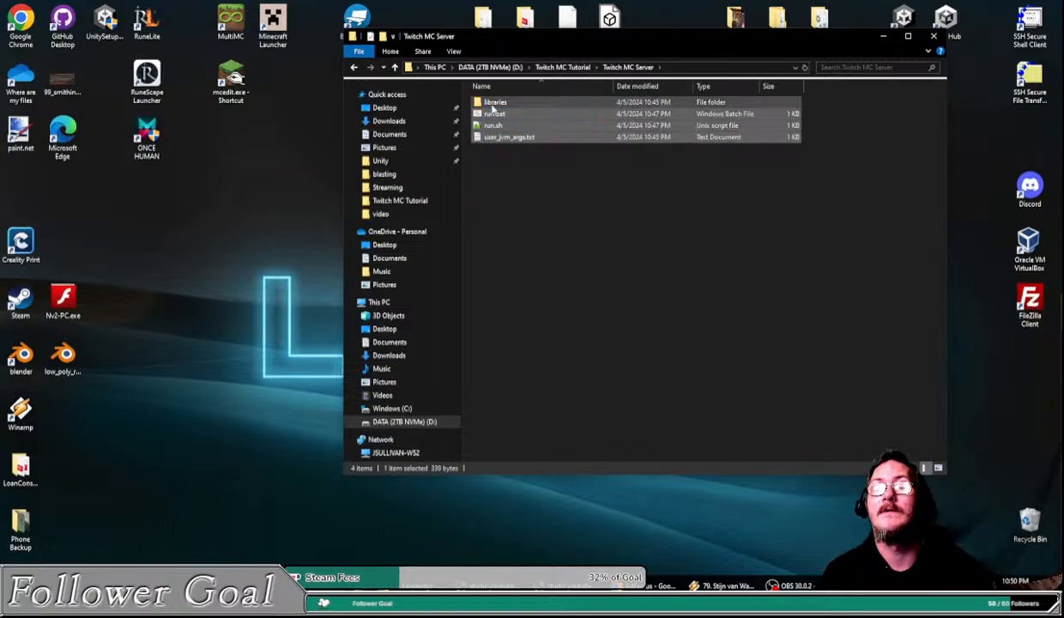
left_click_drag(524, 182, 482, 97)
right_click(490, 101)
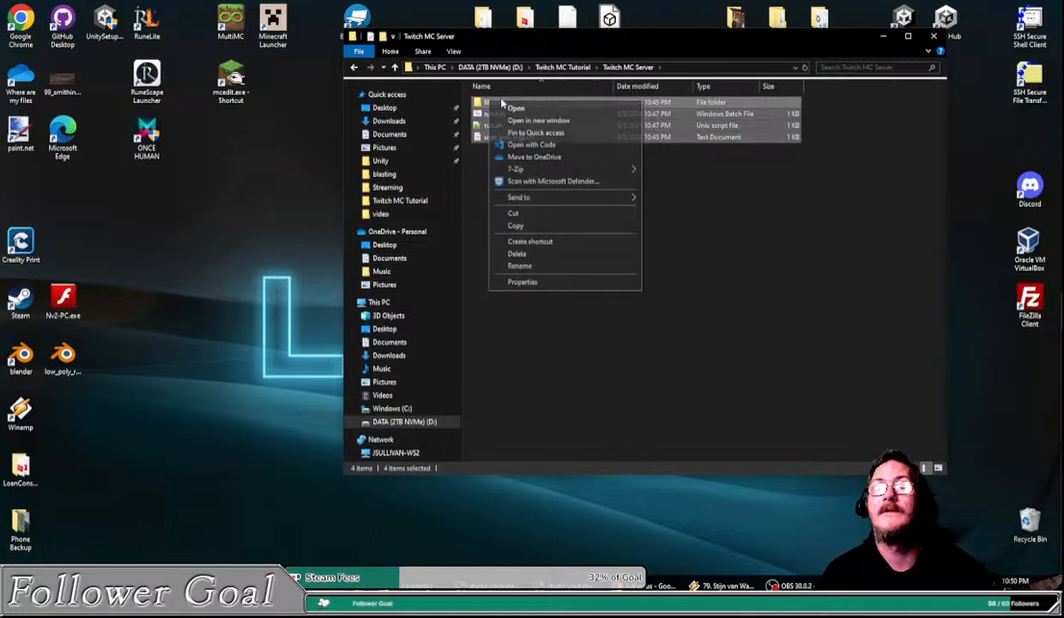
left_click(532, 253)
Step: Run forge-1.20.1-47.2.23-installer.jar from the Twitch MC Tutorial folder and choose the server installation
left_click(562, 67)
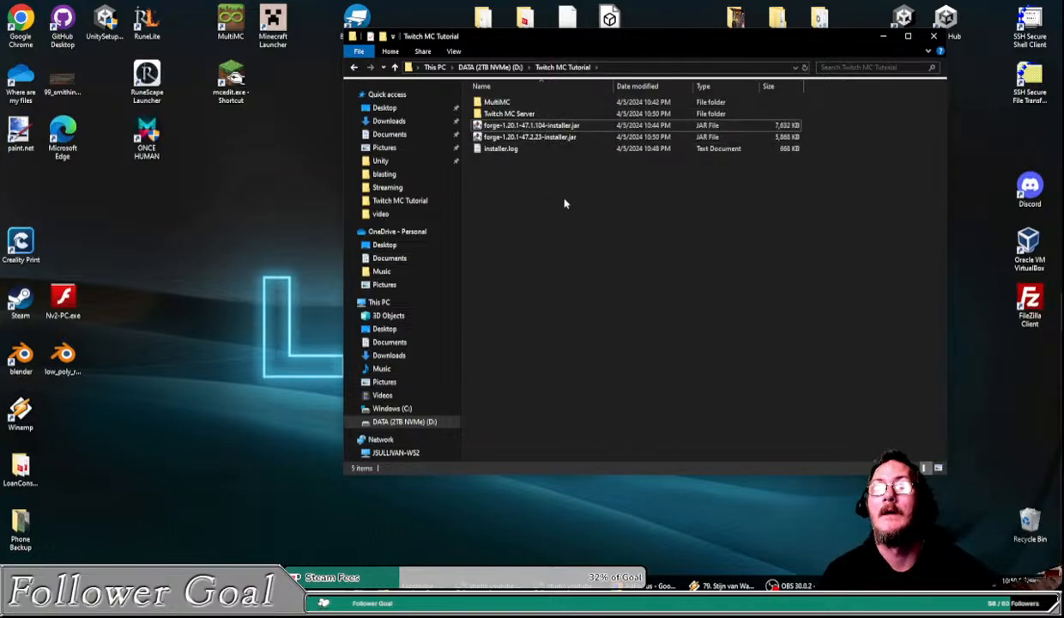
left_click(524, 136)
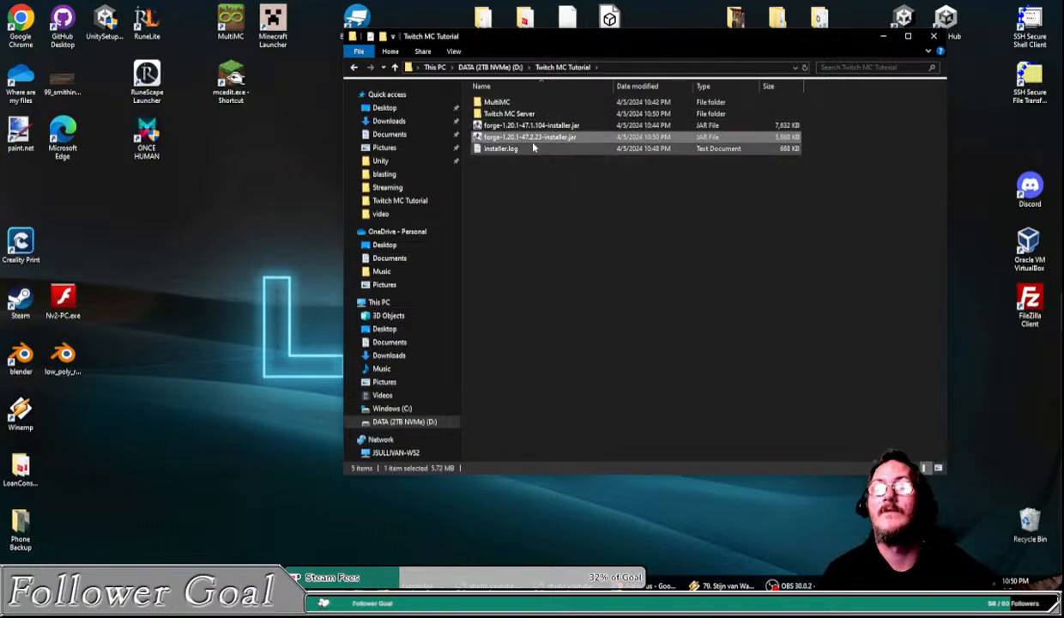
double_click(537, 143)
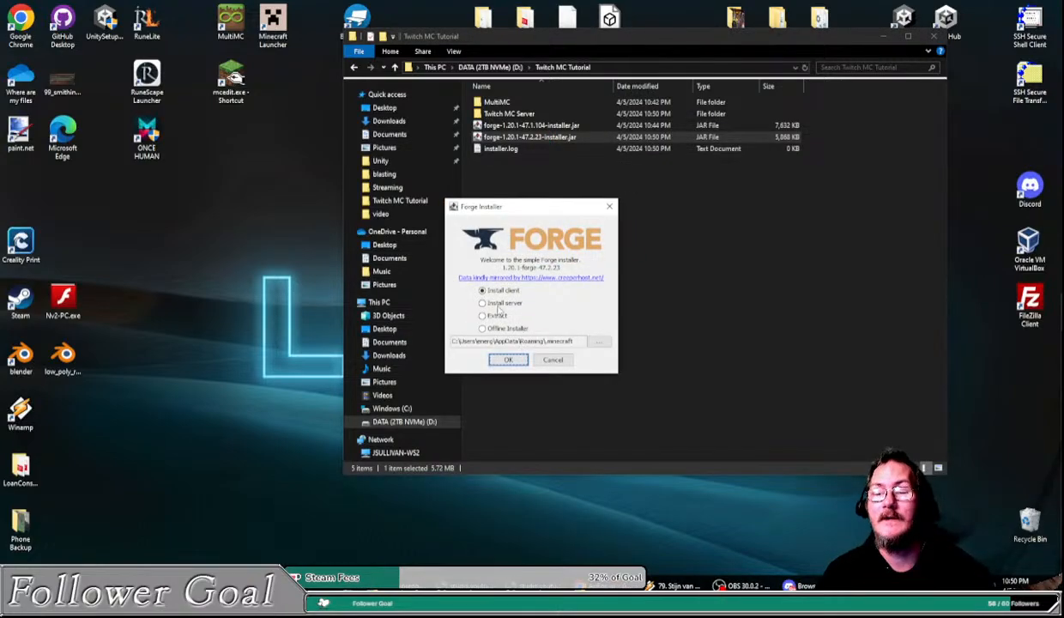
left_click(497, 304)
Step: Set the Forge installer's target folder to D:\Twitch MC Tutorial\Twitch MC Server
left_click(598, 341)
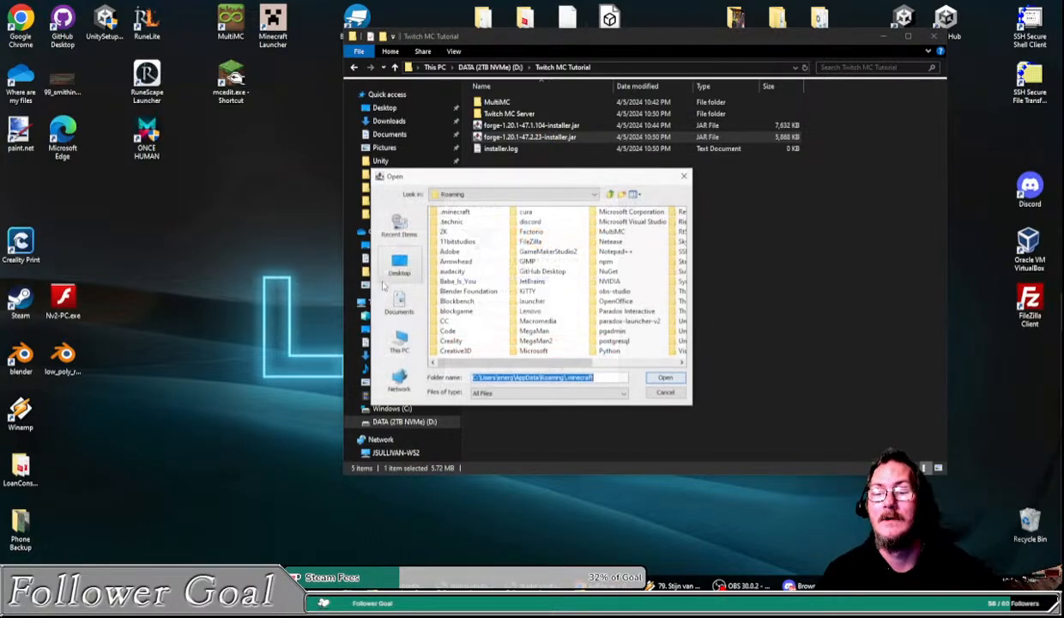
left_click(398, 342)
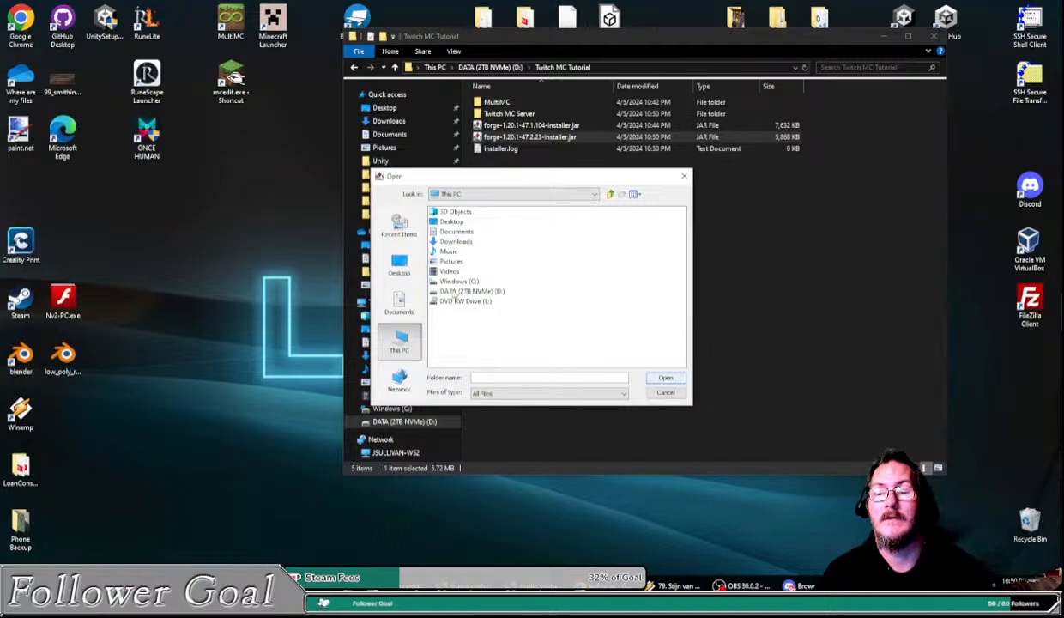
double_click(454, 293)
double_click(464, 242)
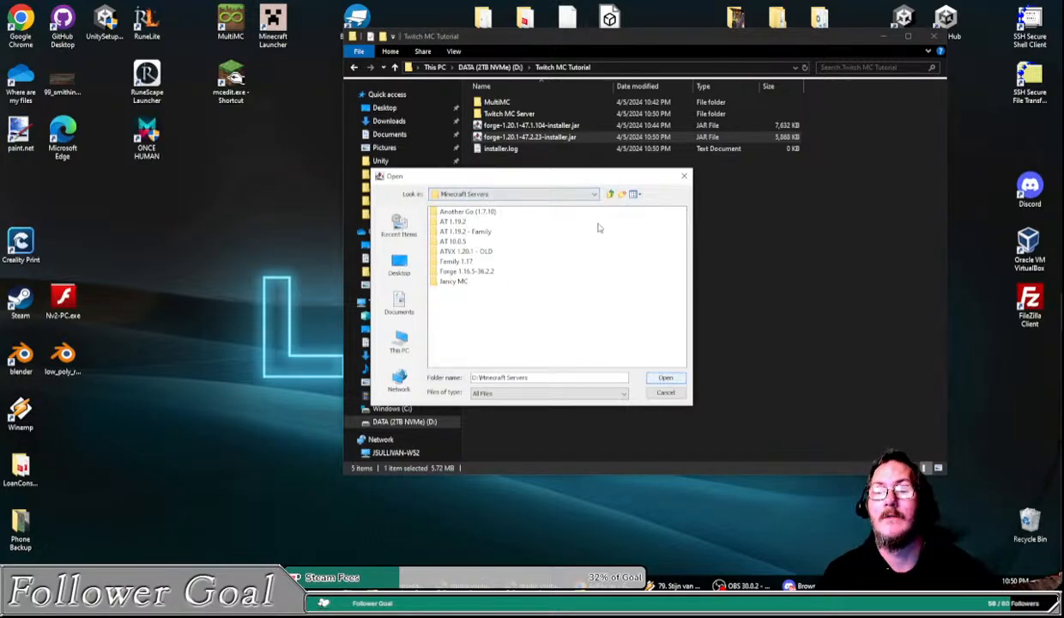
left_click(612, 194)
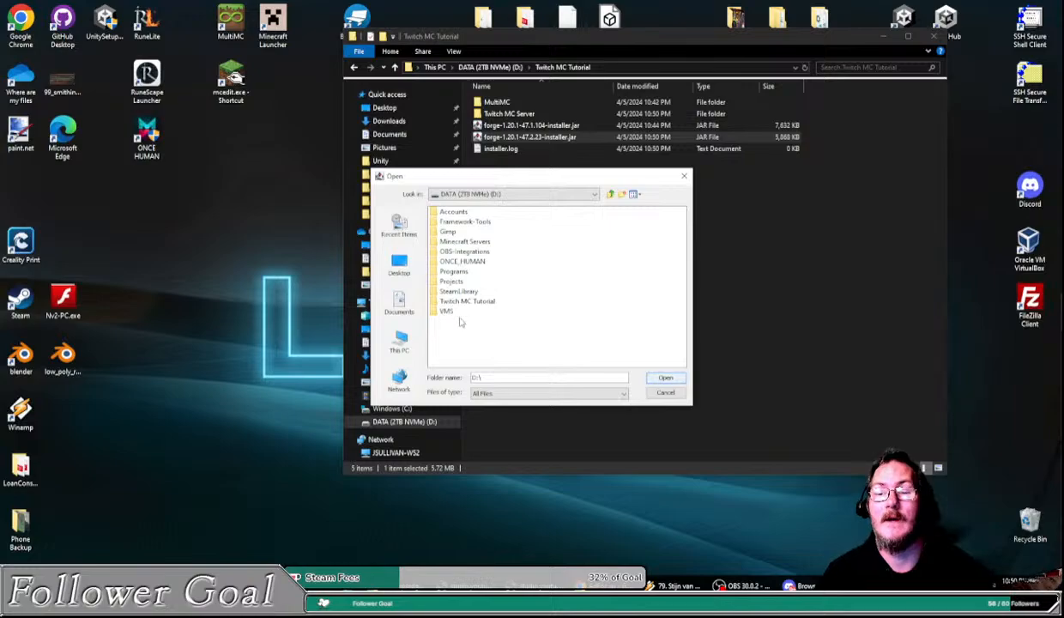
left_click_drag(489, 178, 467, 174)
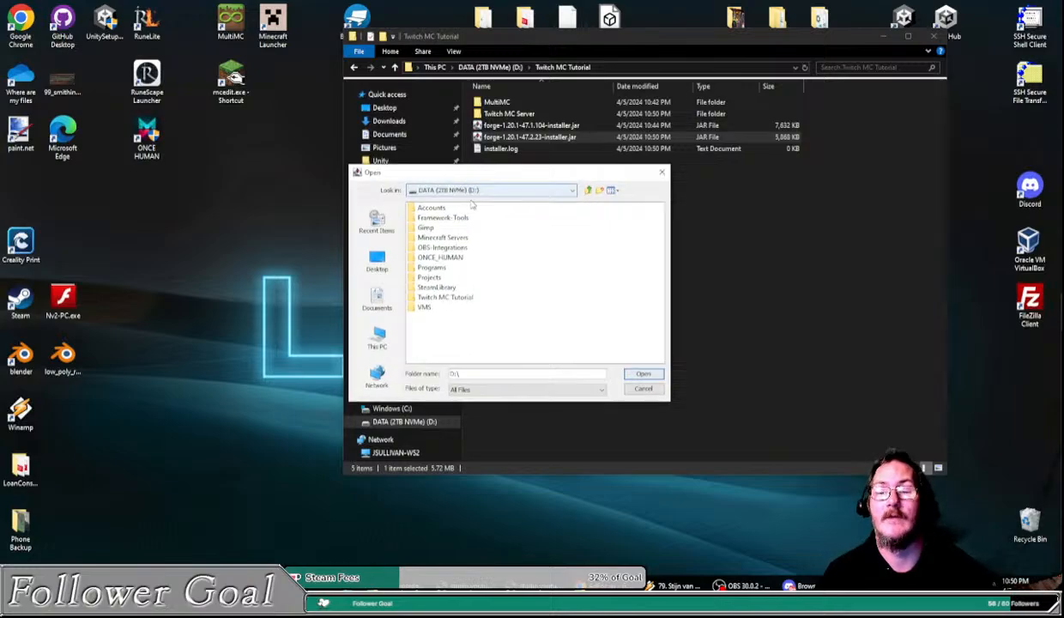
double_click(438, 298)
double_click(442, 219)
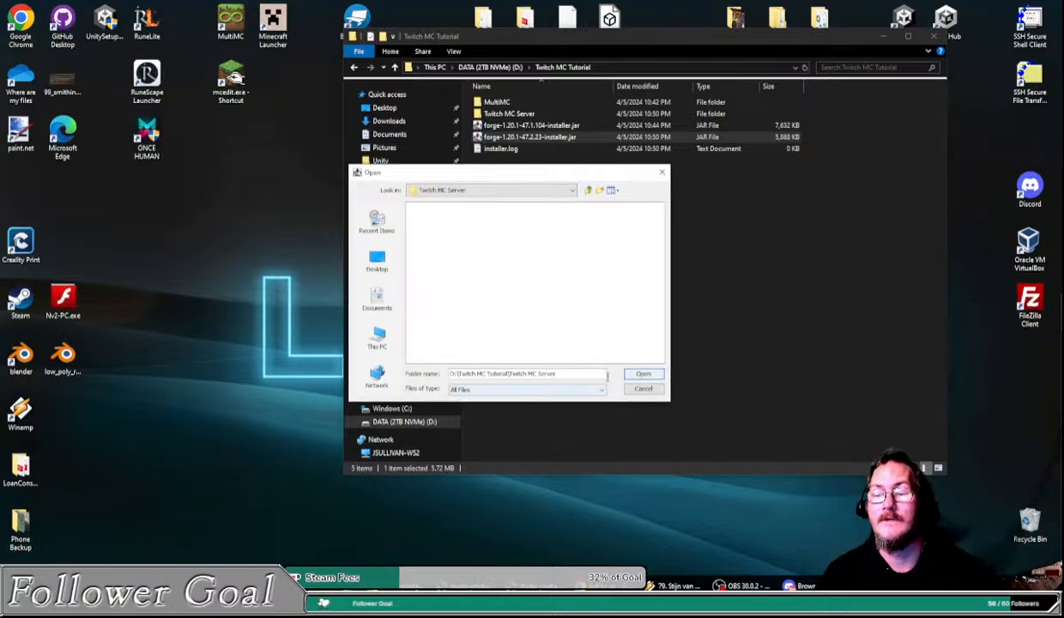
left_click(641, 373)
Step: Install the Forge server with the Twitch MC Server folder open beside the progress window, and dismiss the completion message
left_click(508, 359)
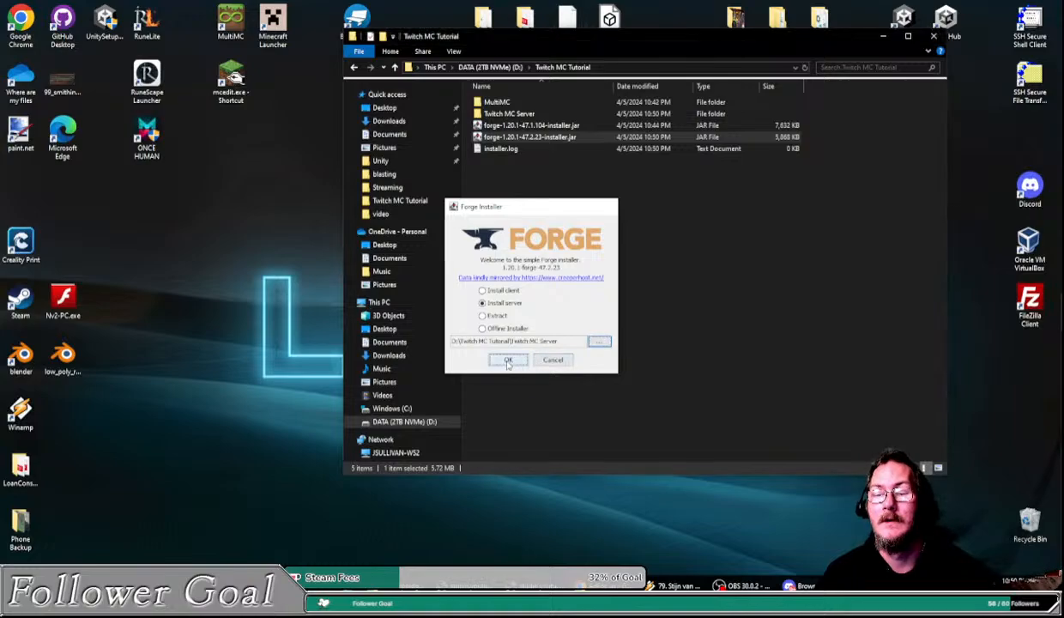
left_click_drag(515, 186, 400, 206)
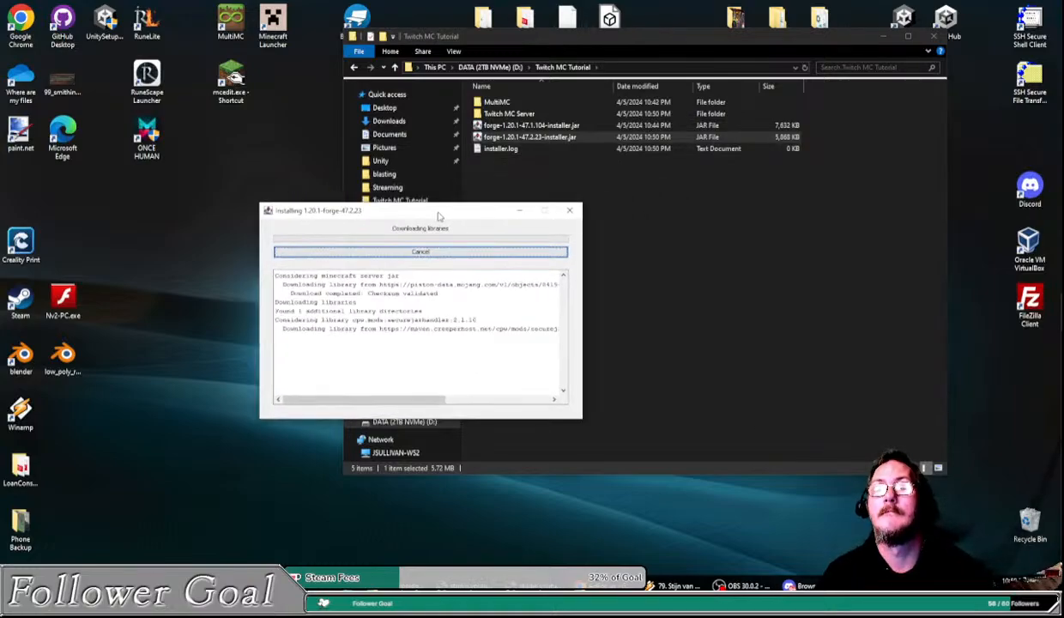
double_click(531, 114)
left_click(289, 206)
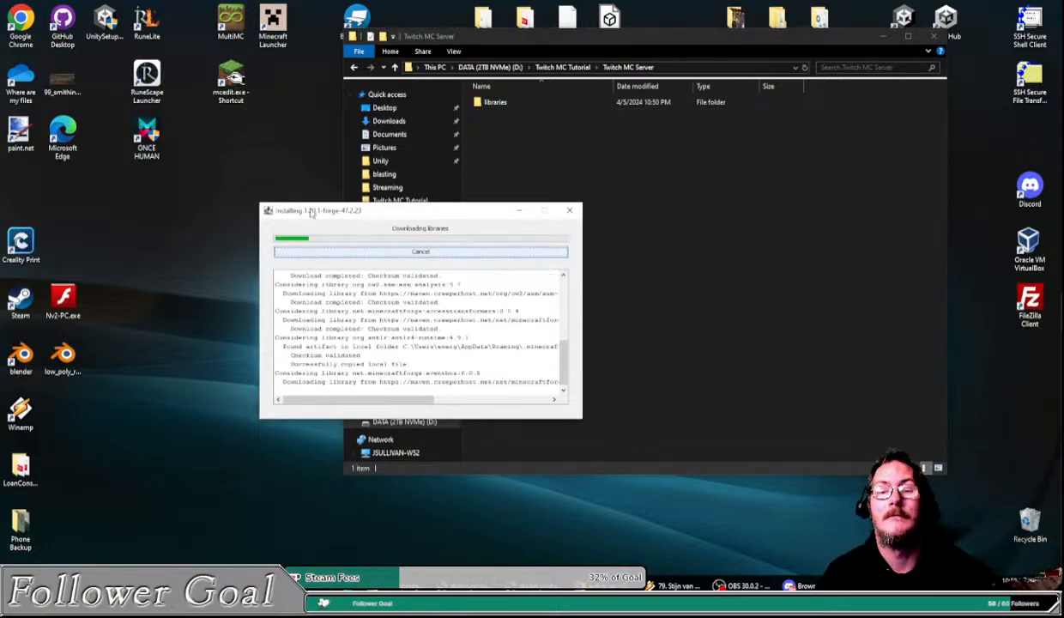
left_click_drag(289, 206, 195, 209)
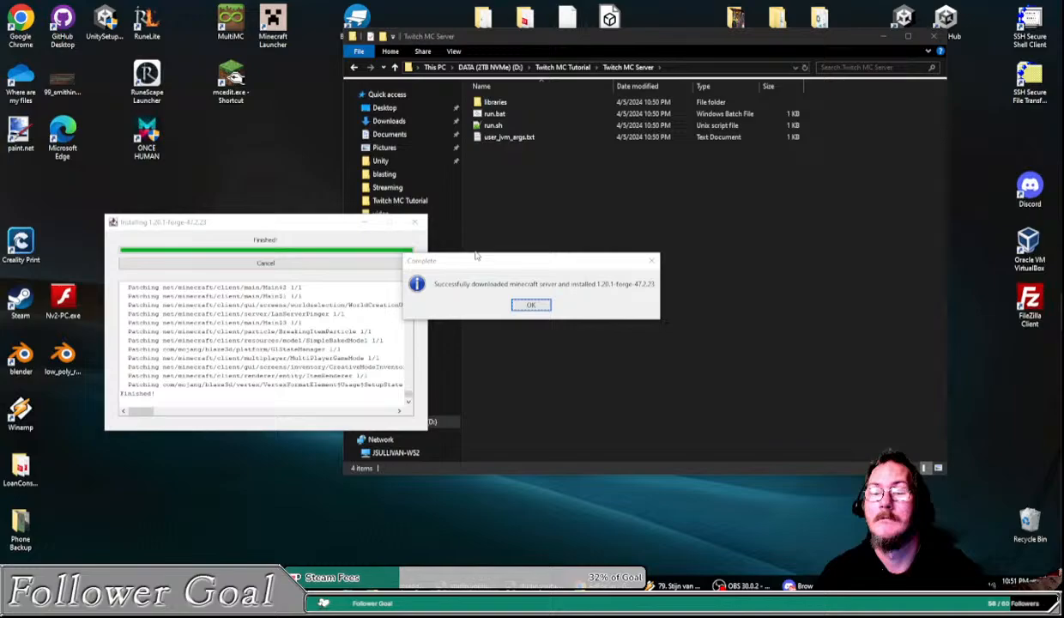
left_click(530, 304)
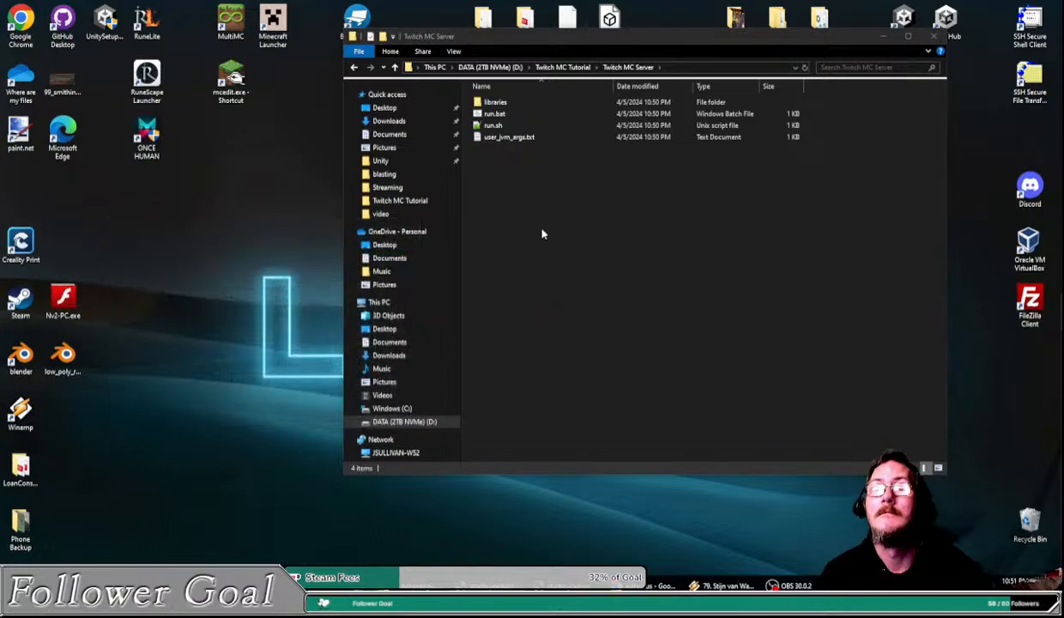
Step: Open user_jvm_args.txt in Notepad++ and uncomment the -Xmx4G line, removing its leading space
left_click(513, 138)
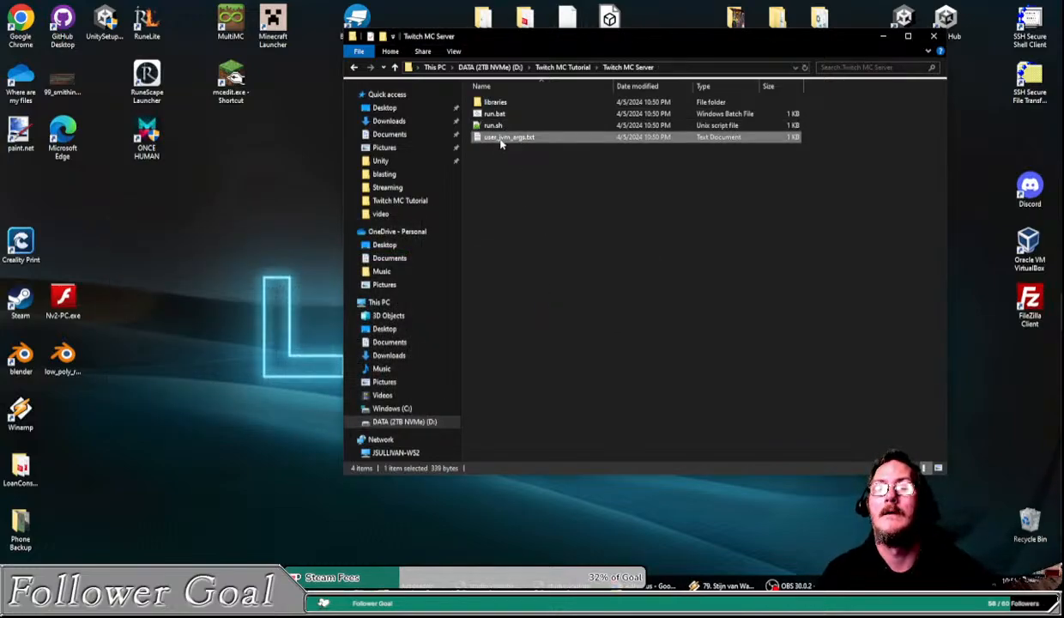
right_click(501, 143)
left_click(573, 190)
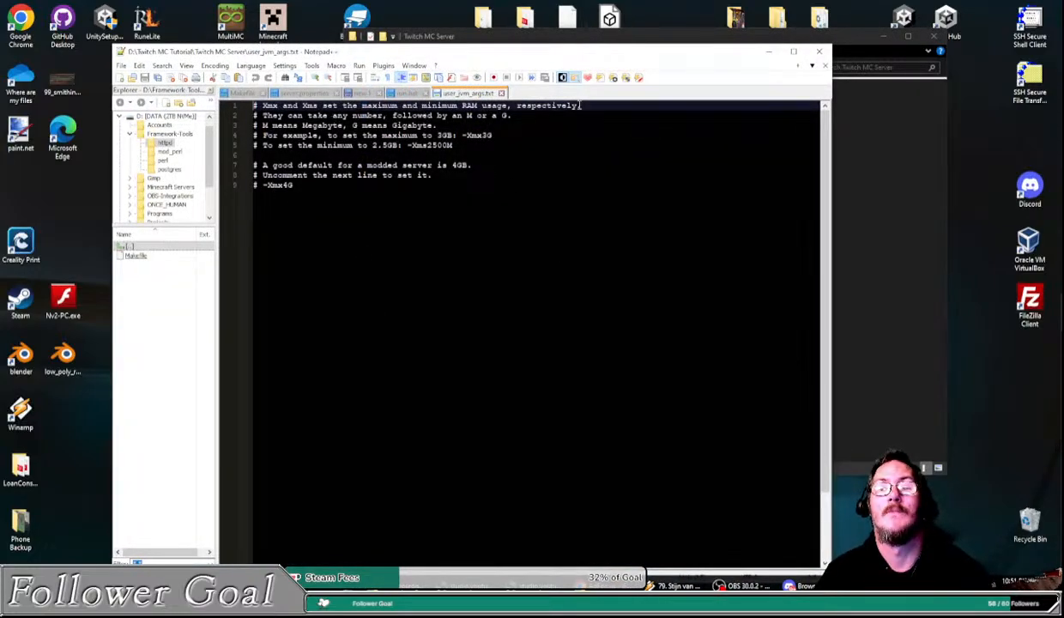
left_click_drag(533, 58, 453, 25)
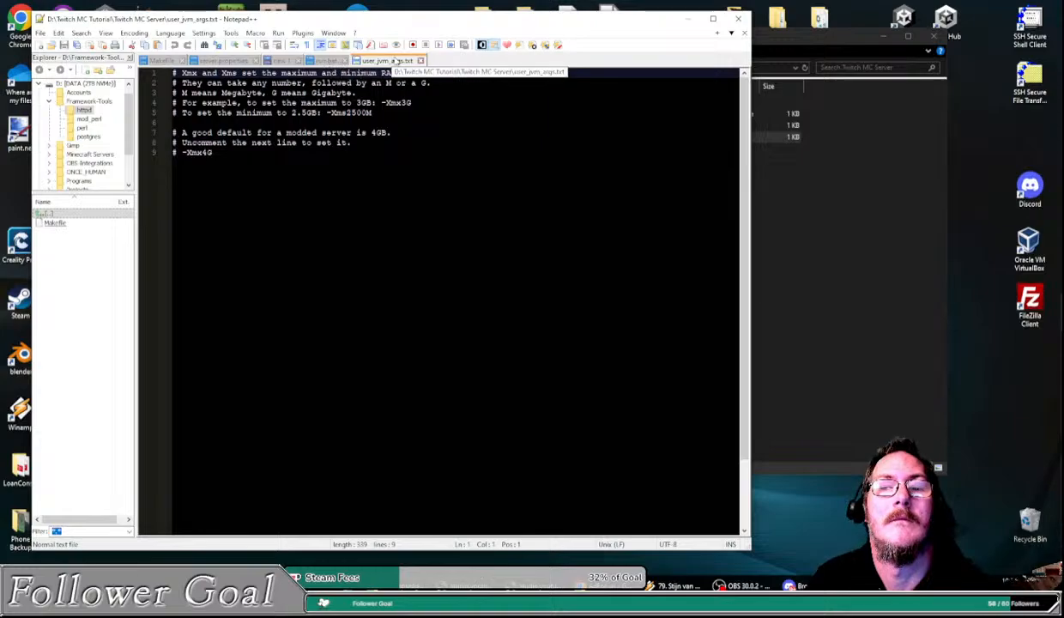
left_click(182, 153)
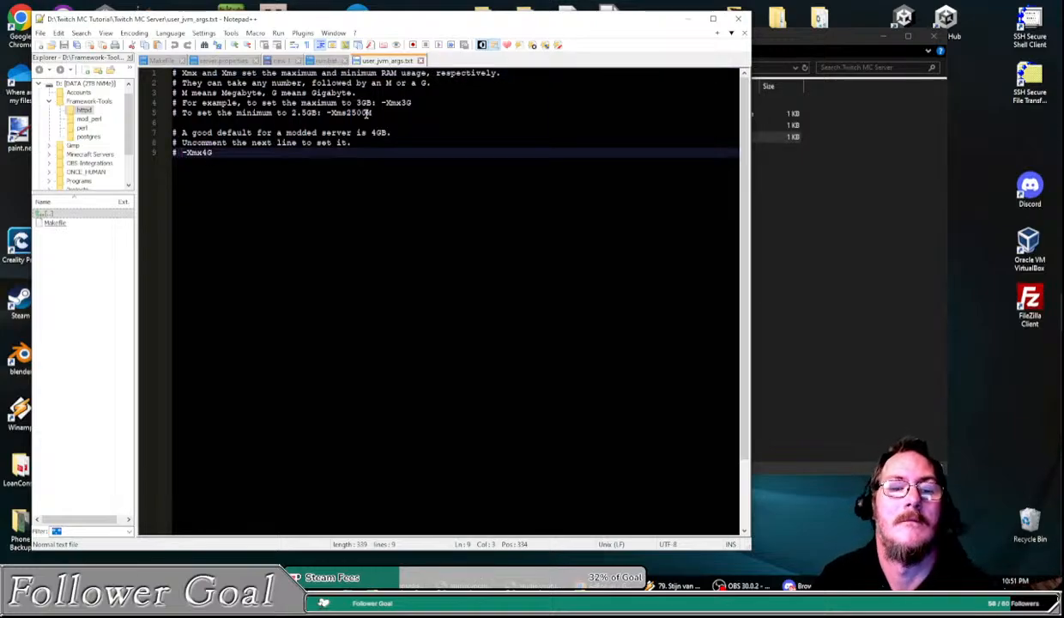
key("BackSpace")
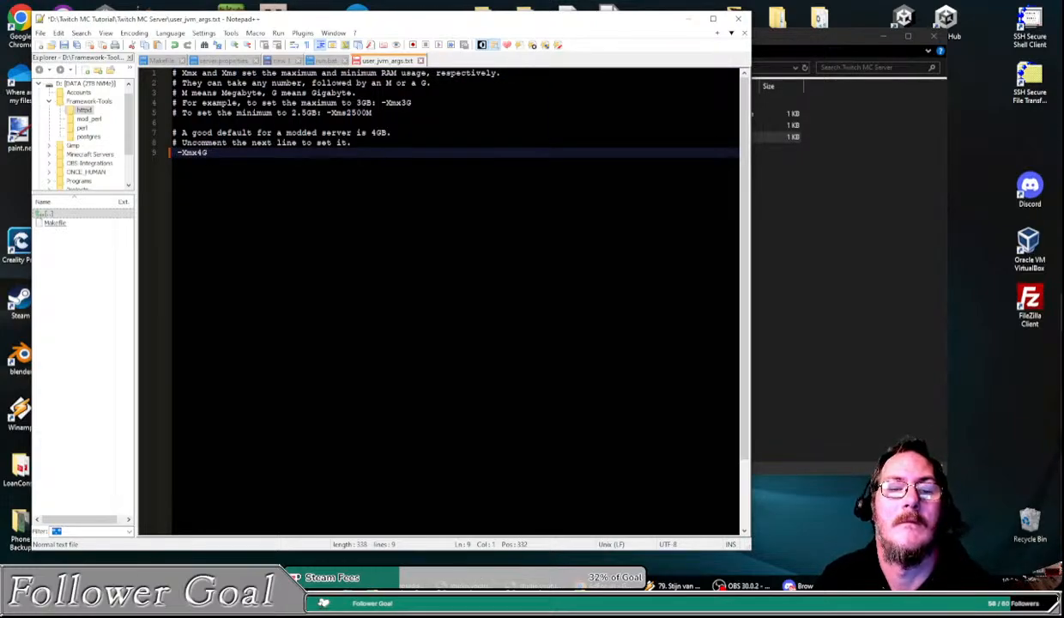
key("Delete")
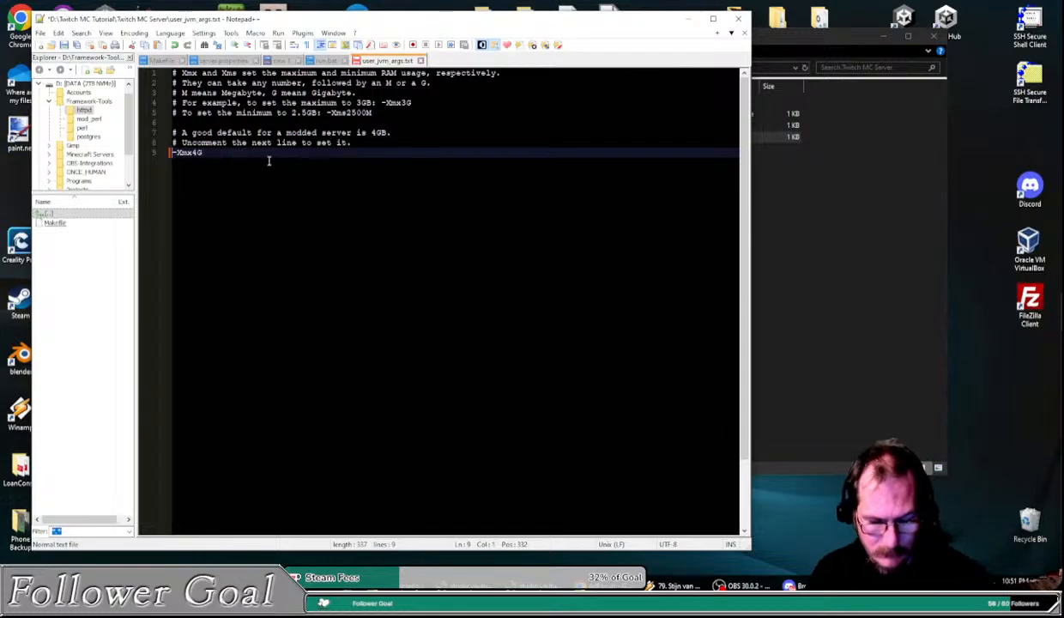
Step: Save the edited user_jvm_args.txt and close Notepad++
key("ctrl+s")
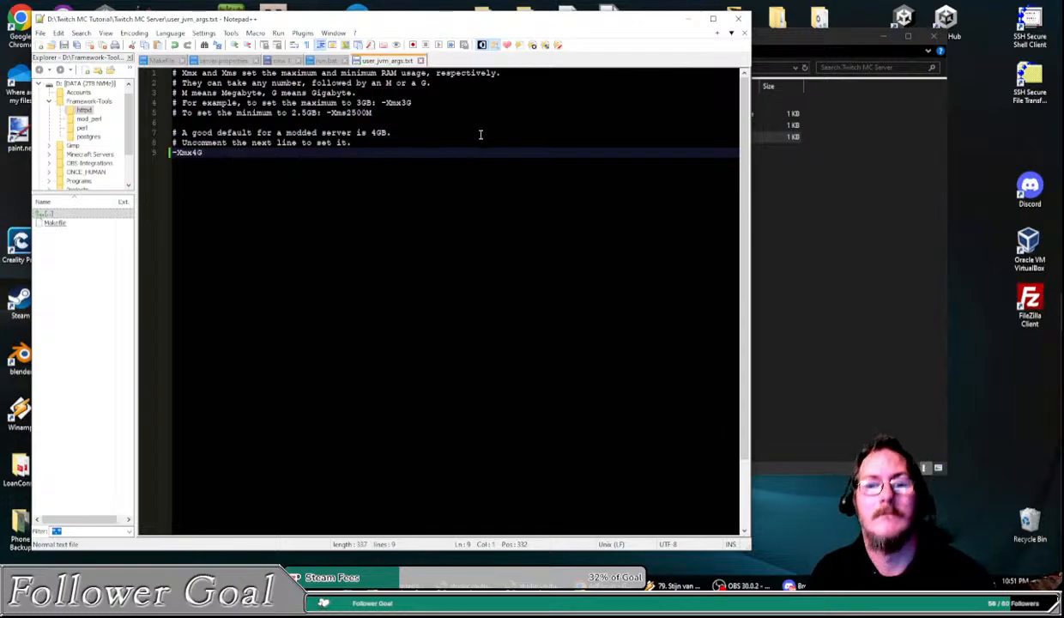
left_click(738, 18)
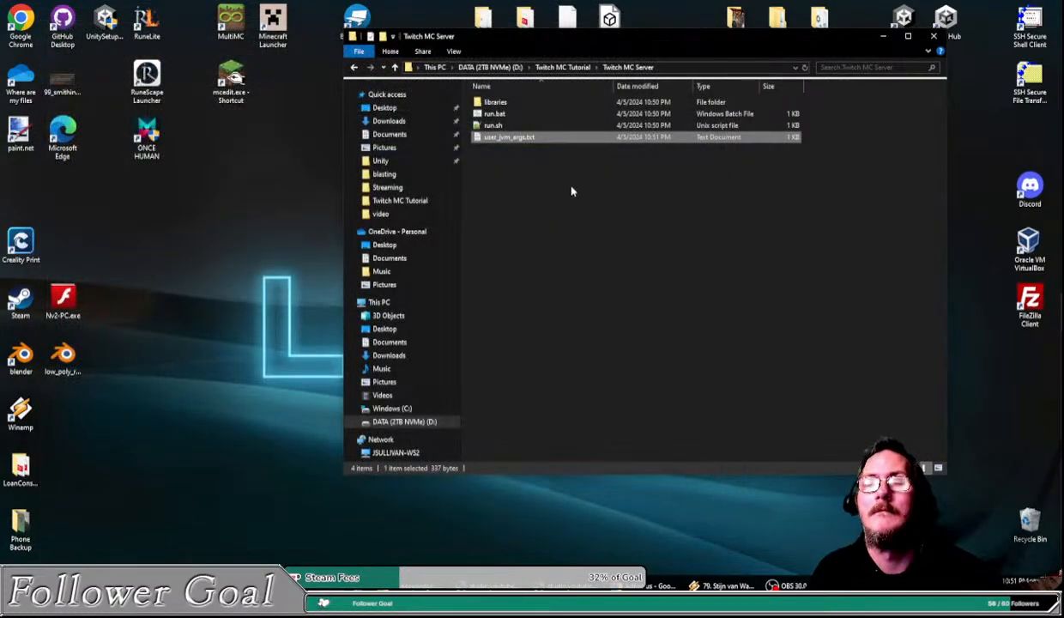
Step: Open the Twitch MC Server's run.bat in Notepad++, insert nogui before %* on the java line, then save and close it
left_click(496, 113)
right_click(496, 113)
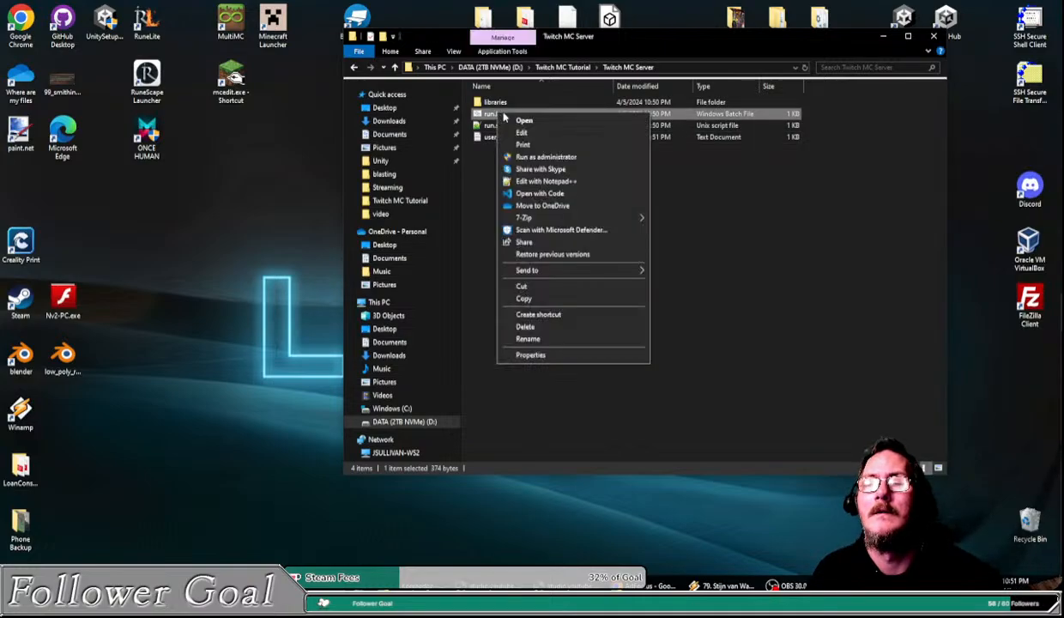
left_click(549, 181)
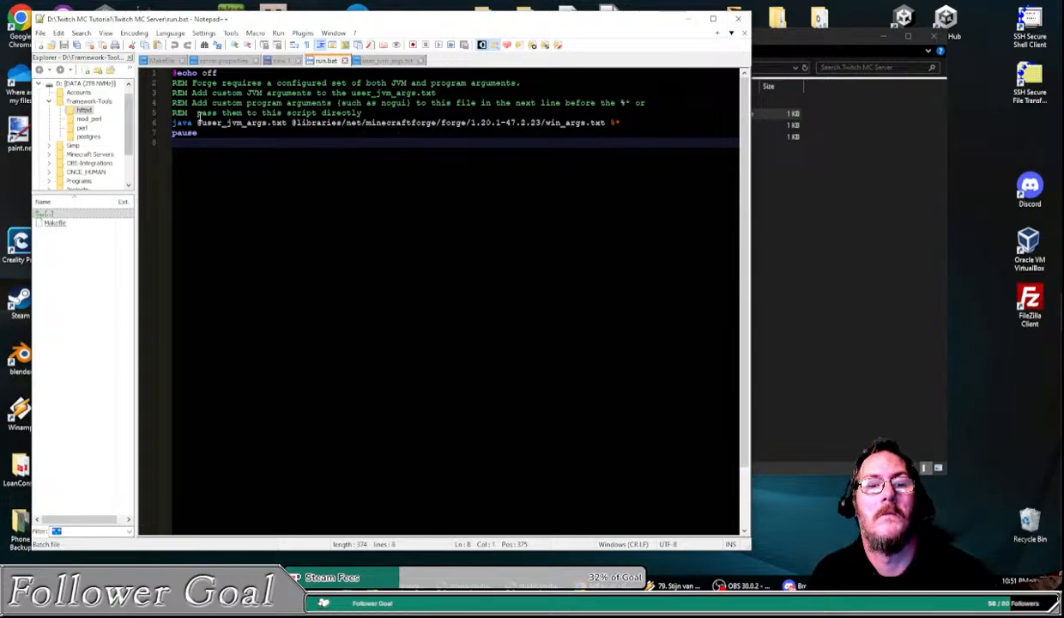
left_click(617, 122)
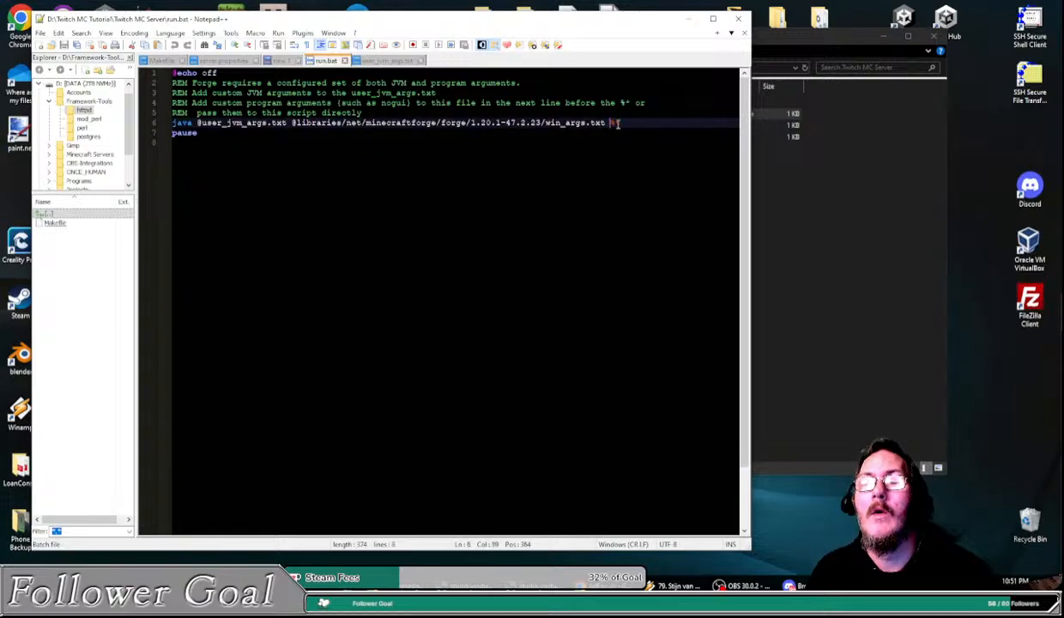
type("nogui")
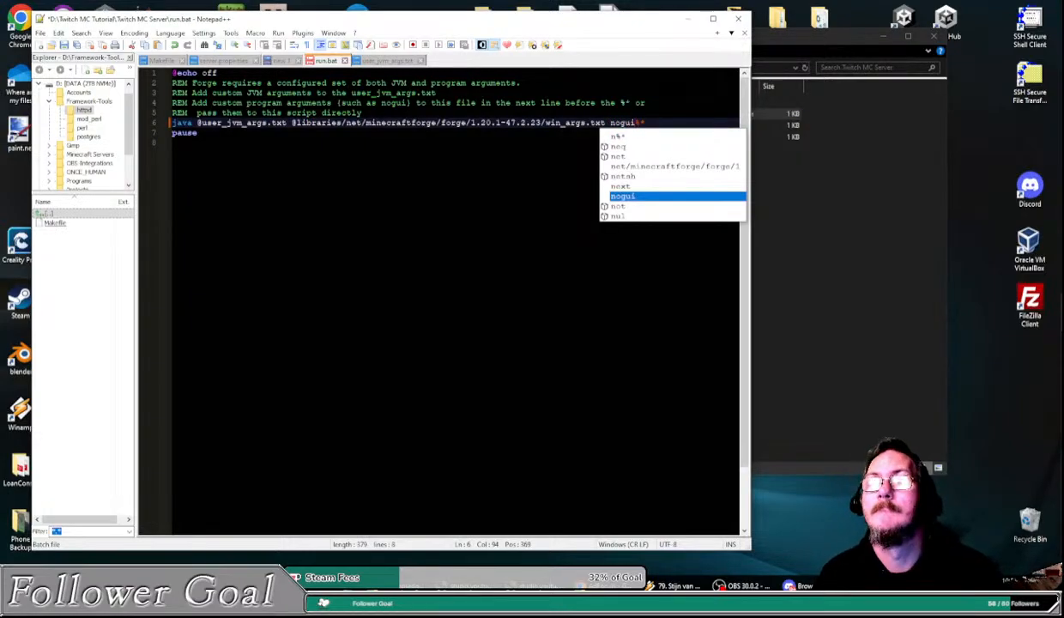
left_click(531, 259)
key("ctrl+s")
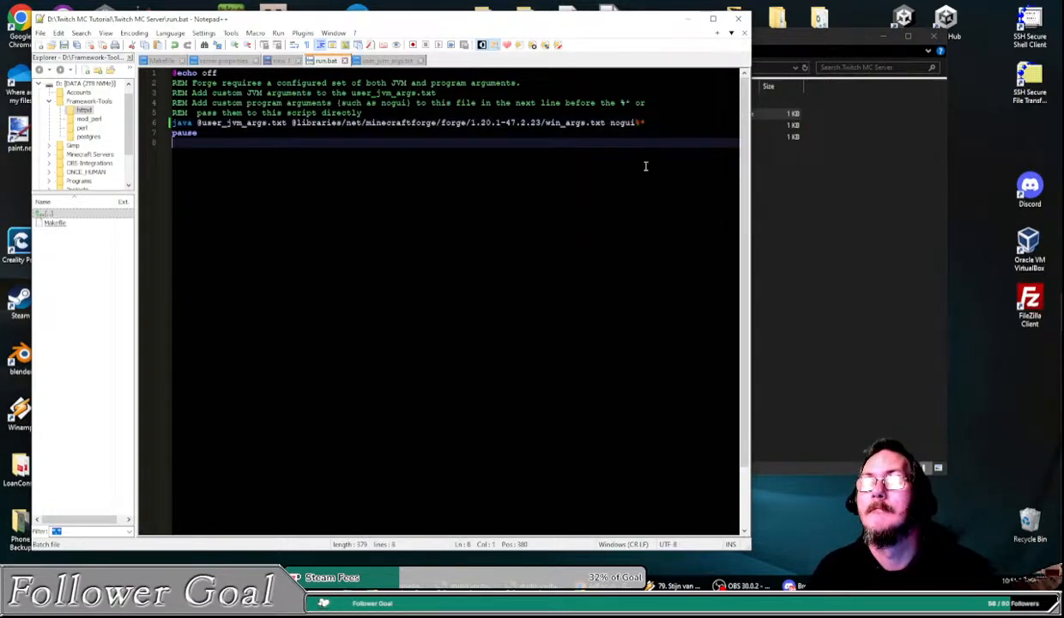
left_click(743, 19)
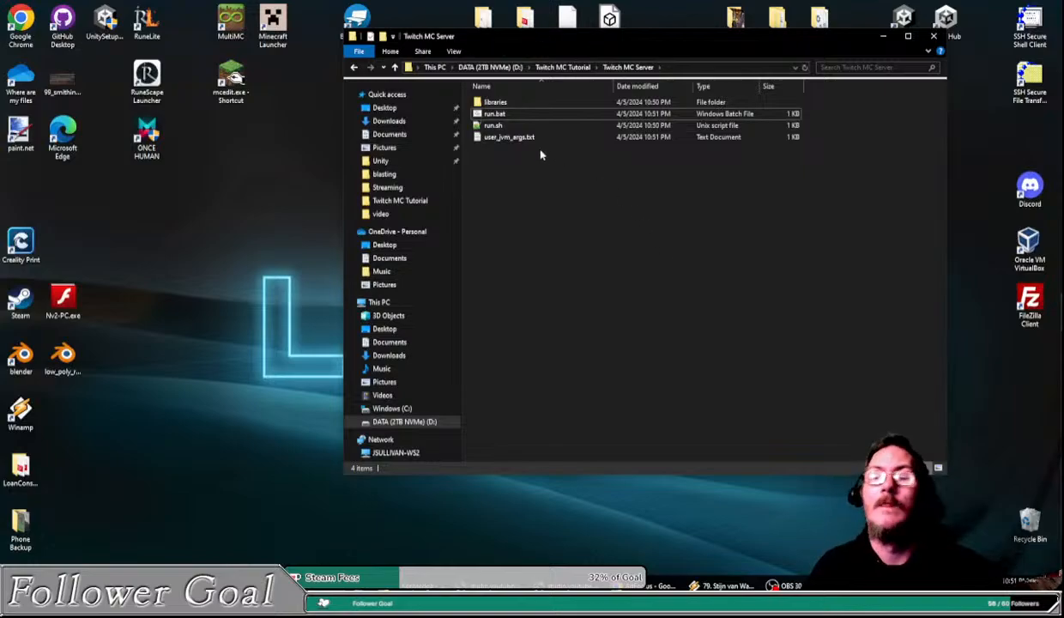
Step: Try to start the Forge server with run.bat and dismiss its console window
double_click(506, 114)
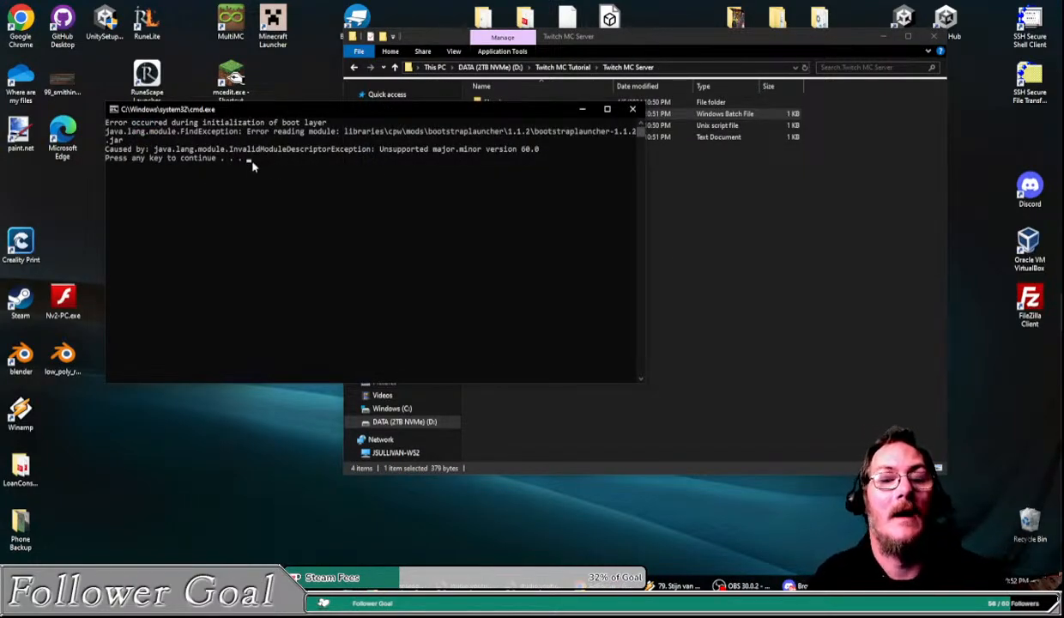
left_click(207, 202)
key("Return")
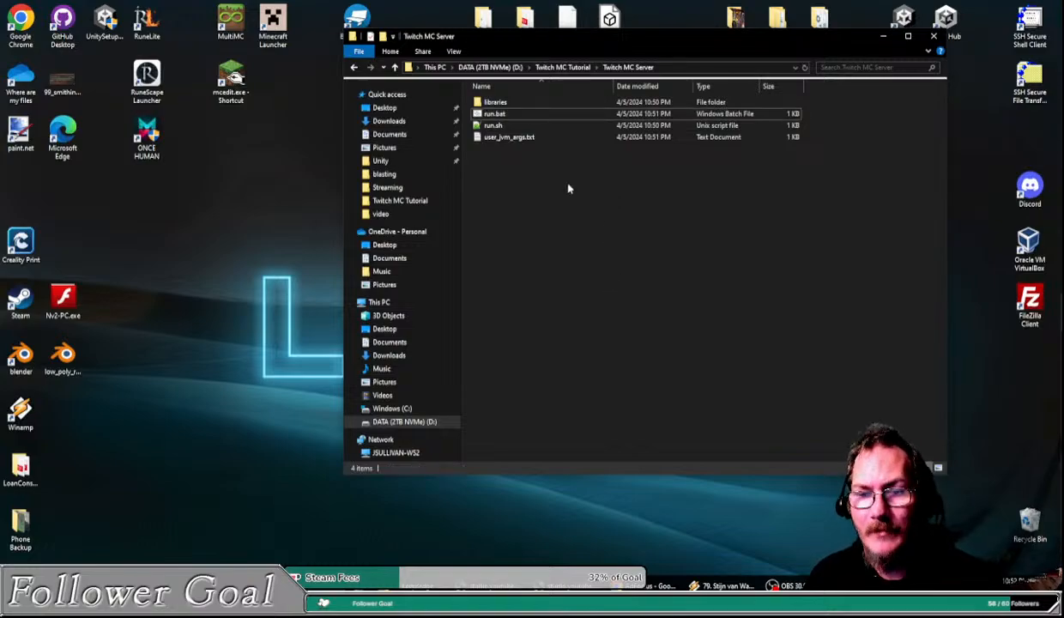
left_click_drag(584, 37, 520, 44)
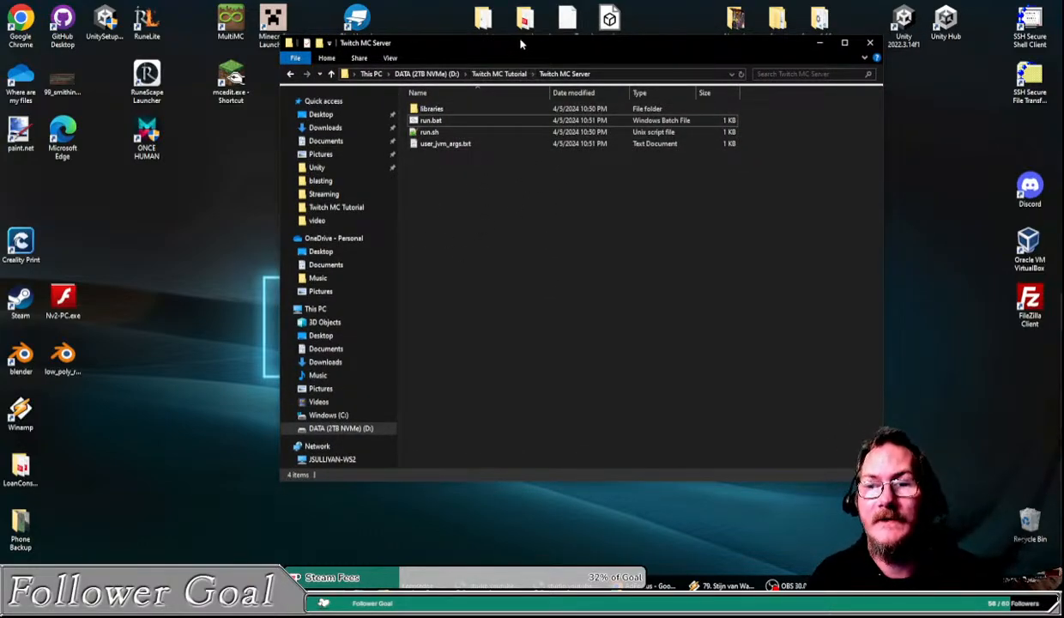
left_click_drag(515, 42, 612, 36)
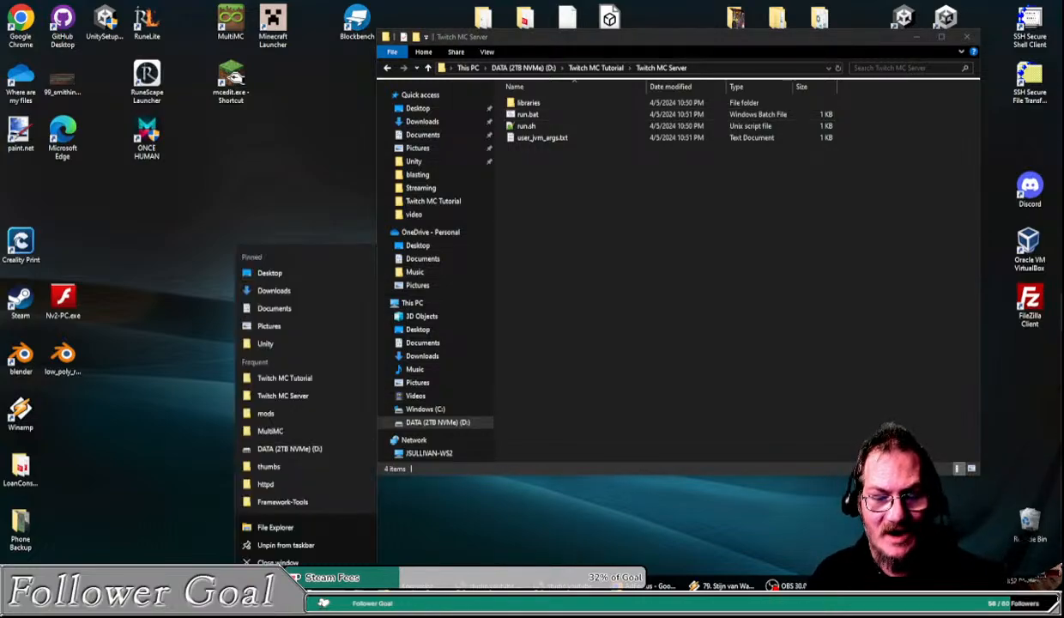
key("super+d")
key("super+d")
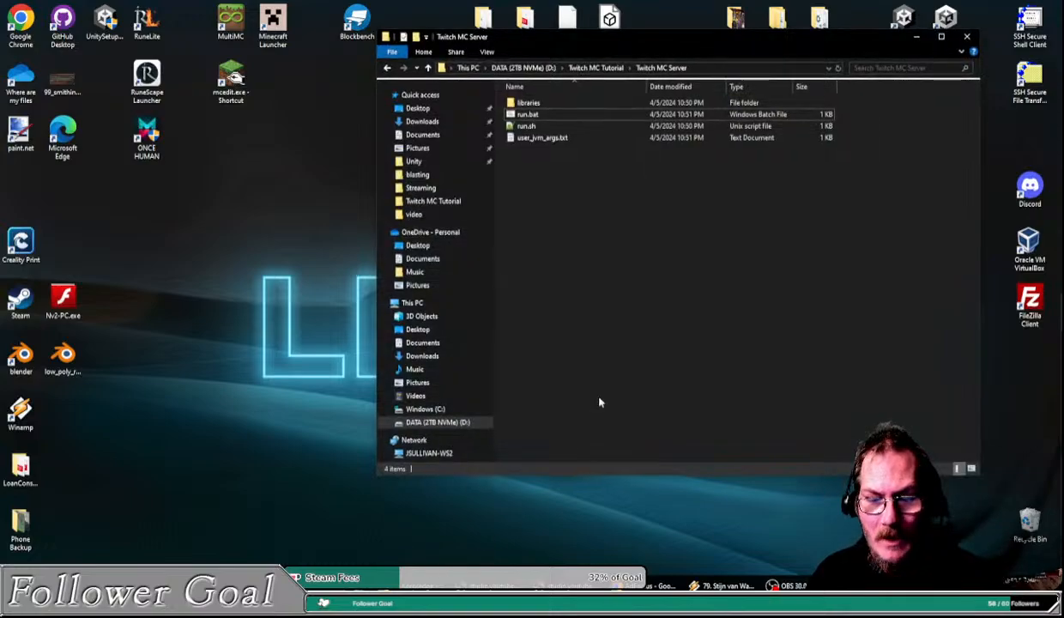
left_click_drag(672, 32, 688, 12)
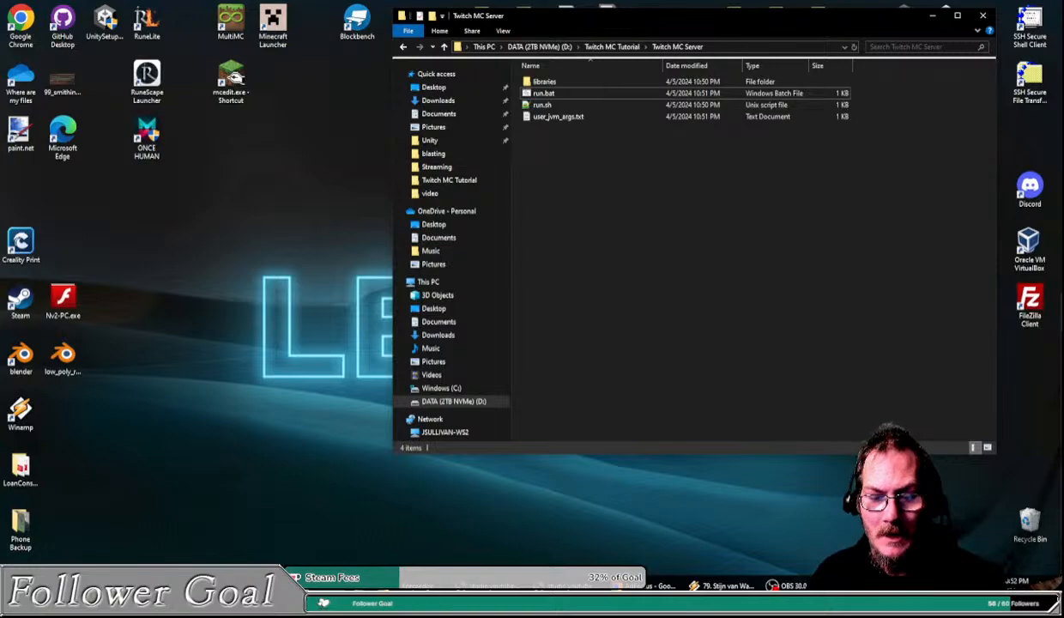
mouse_move(305, 600)
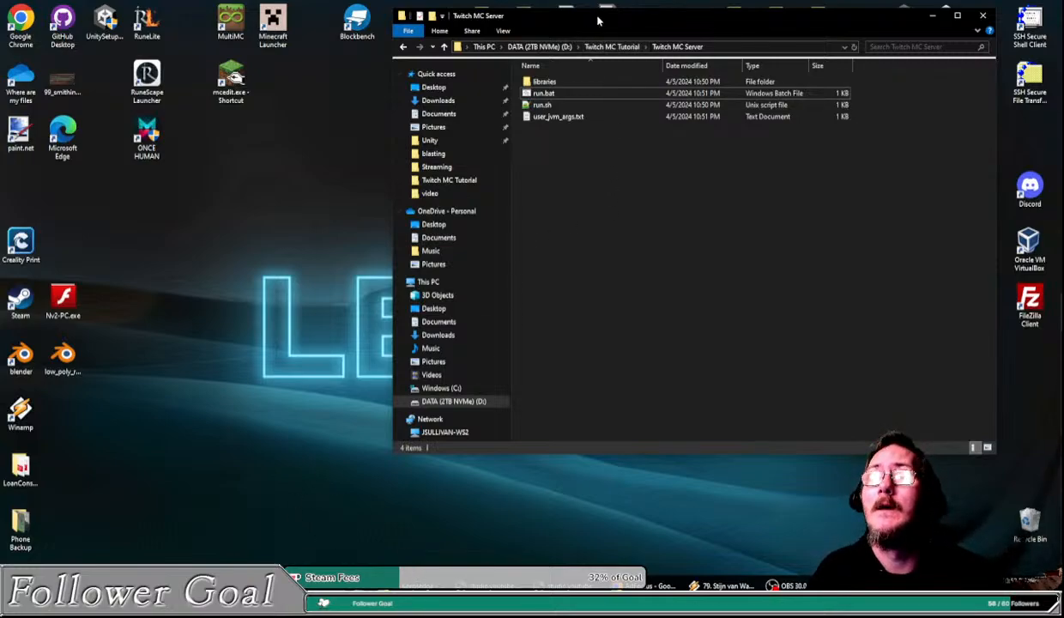
left_click_drag(581, 21, 590, 21)
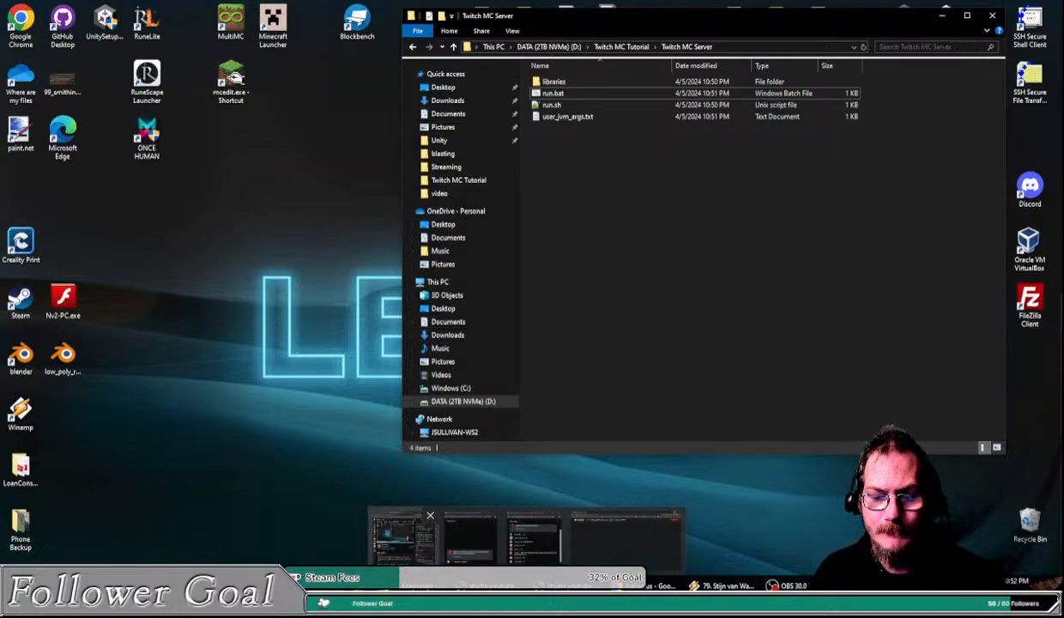
Step: Open a second File Explorer window at D:\Minecraft Servers\AT 10.0.5
right_click(305, 587)
left_click(276, 526)
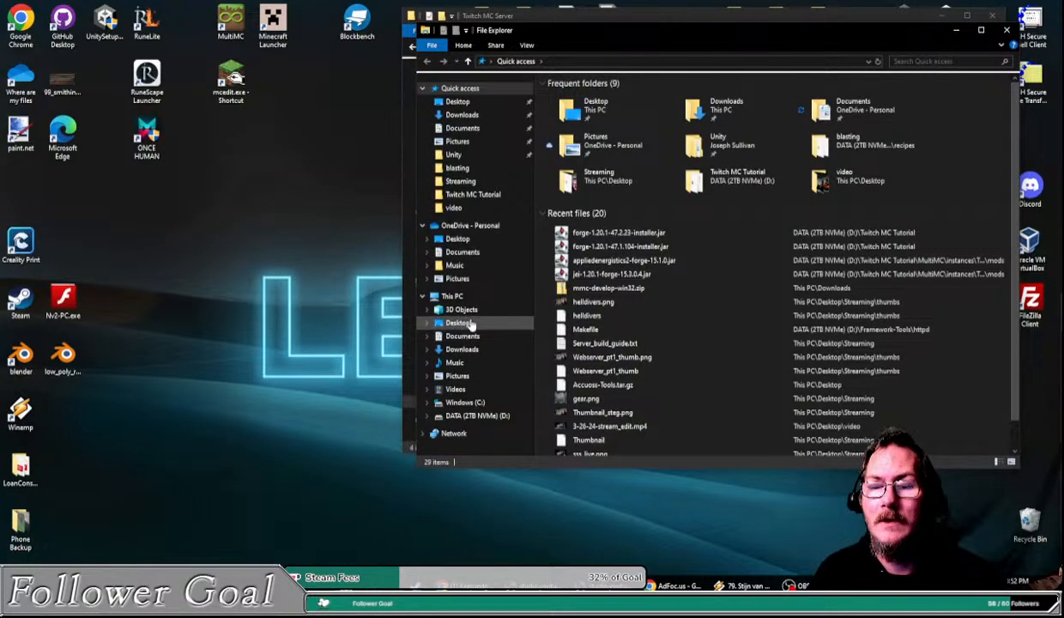
left_click(457, 322)
left_click(462, 334)
left_click(462, 348)
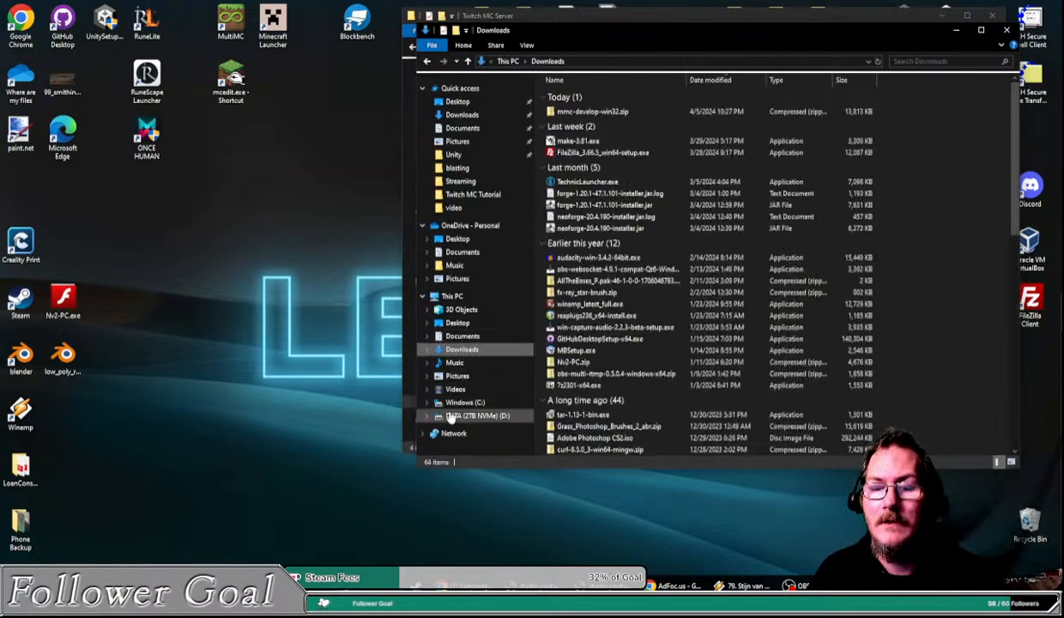
left_click(472, 415)
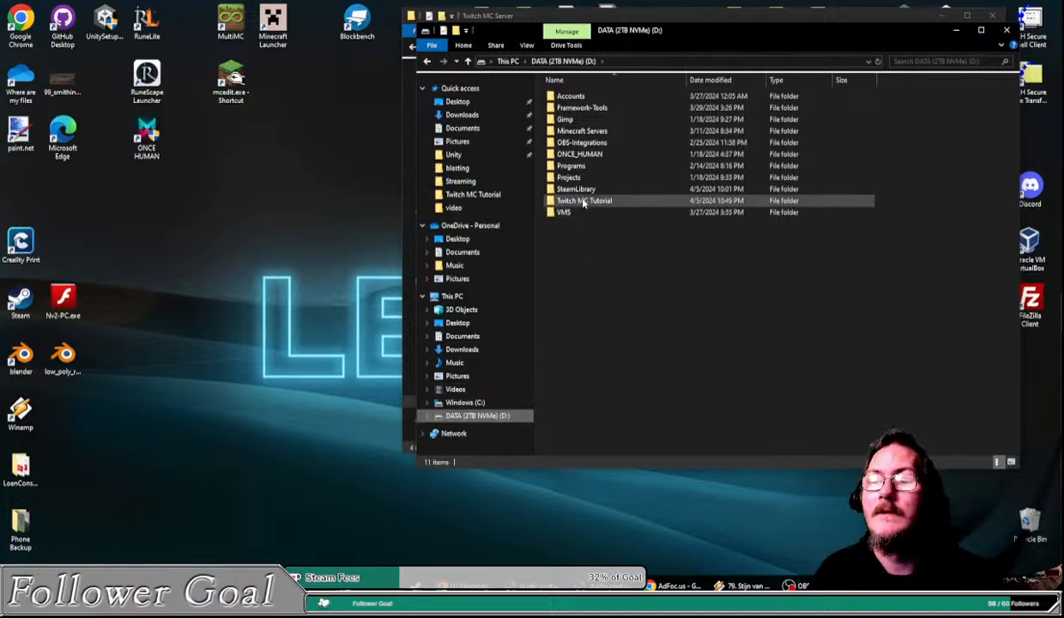
double_click(592, 131)
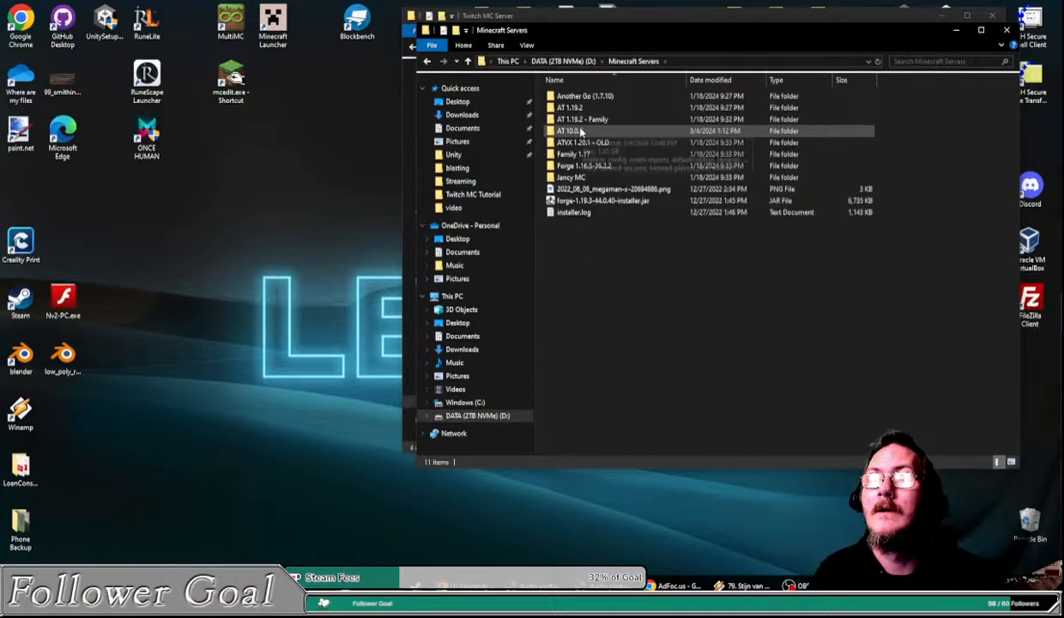
double_click(592, 130)
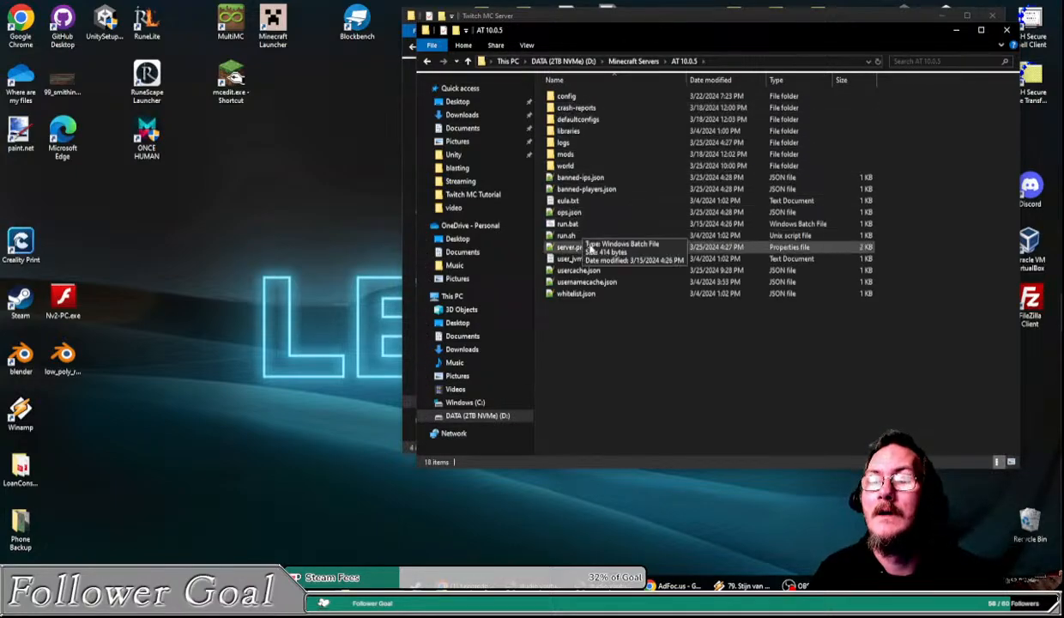
Step: Open the AT 10.0.5 server's run.bat in Notepad++ and copy the quoted path "C:\Program Files\Java\jdk-17.0.2\bin\java"
right_click(580, 225)
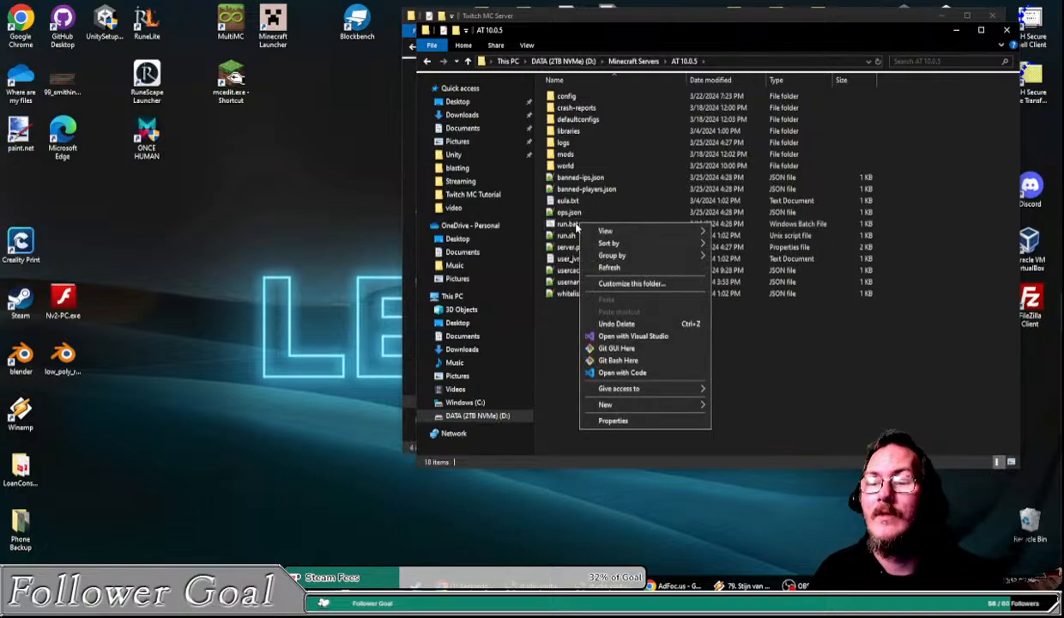
left_click(570, 224)
right_click(568, 226)
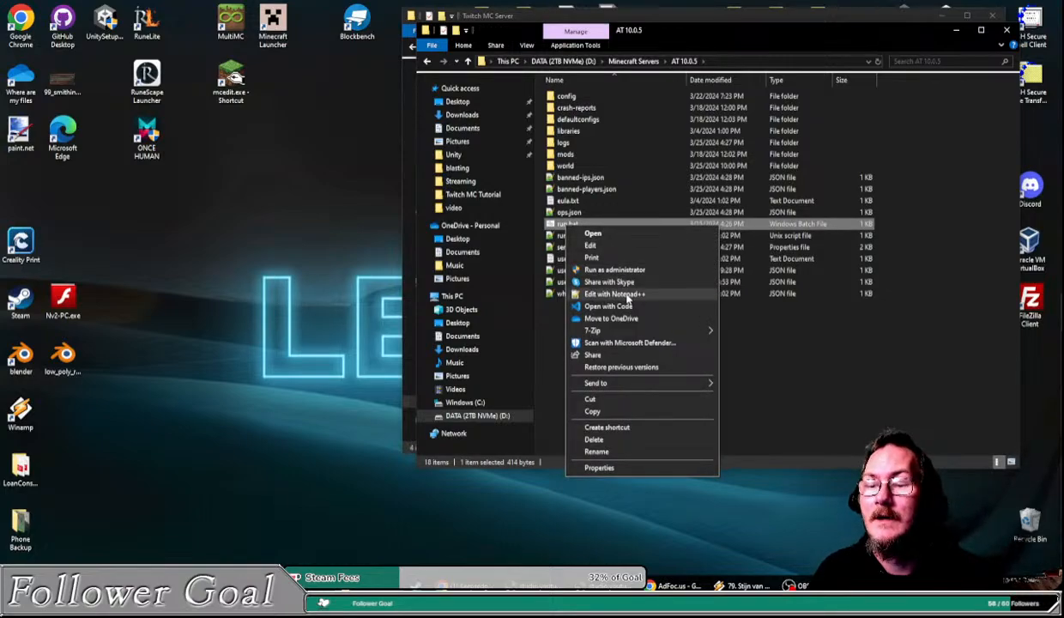
left_click(611, 293)
left_click_drag(174, 124, 383, 123)
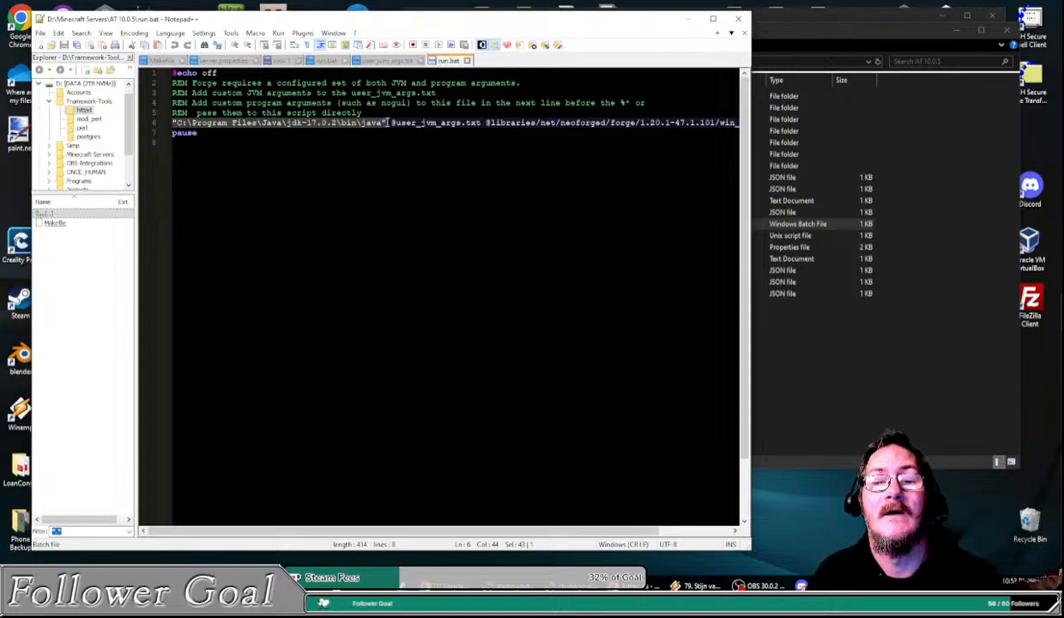
right_click(386, 122)
left_click(420, 150)
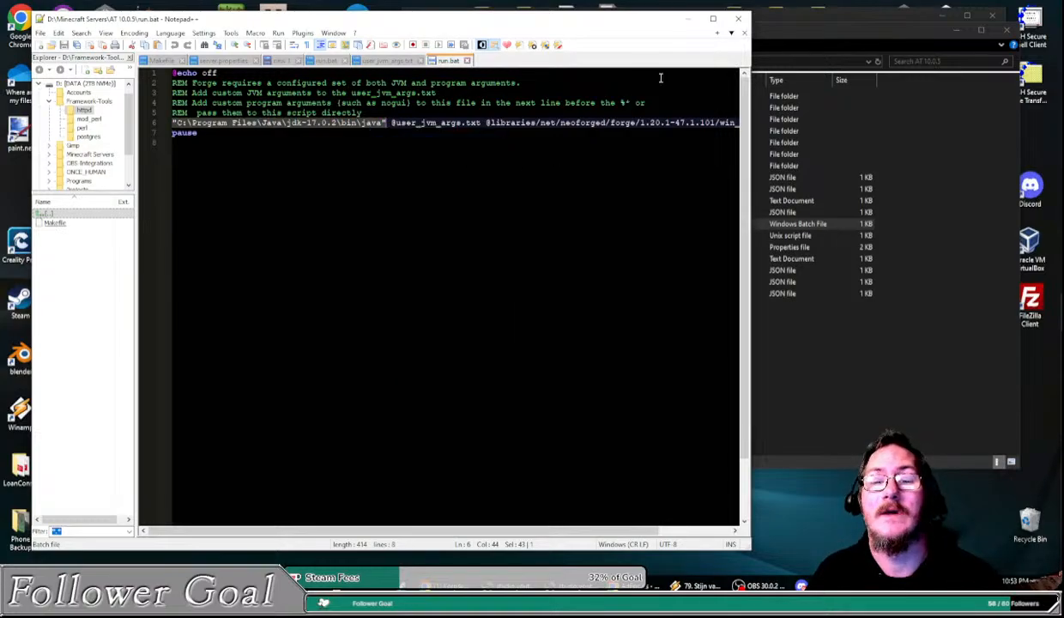
Step: Replace java in the Twitch MC Server's run.bat with the copied "C:\Program Files\Java\jdk-17.0.2\bin\java" path, save the file and minimize Notepad++
left_click(687, 18)
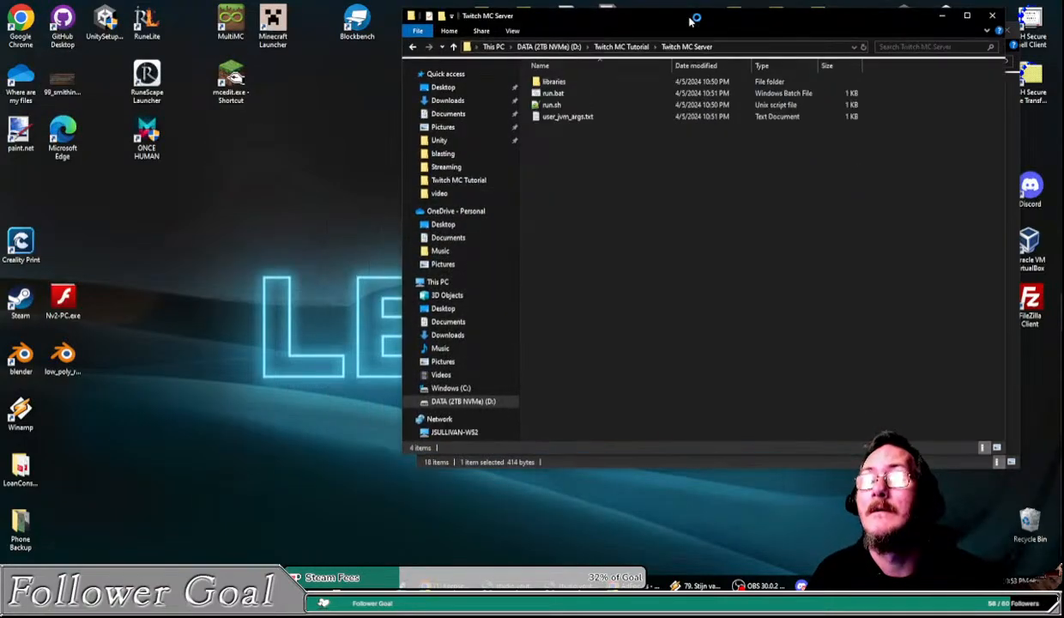
left_click_drag(689, 20, 536, 37)
left_click(619, 586)
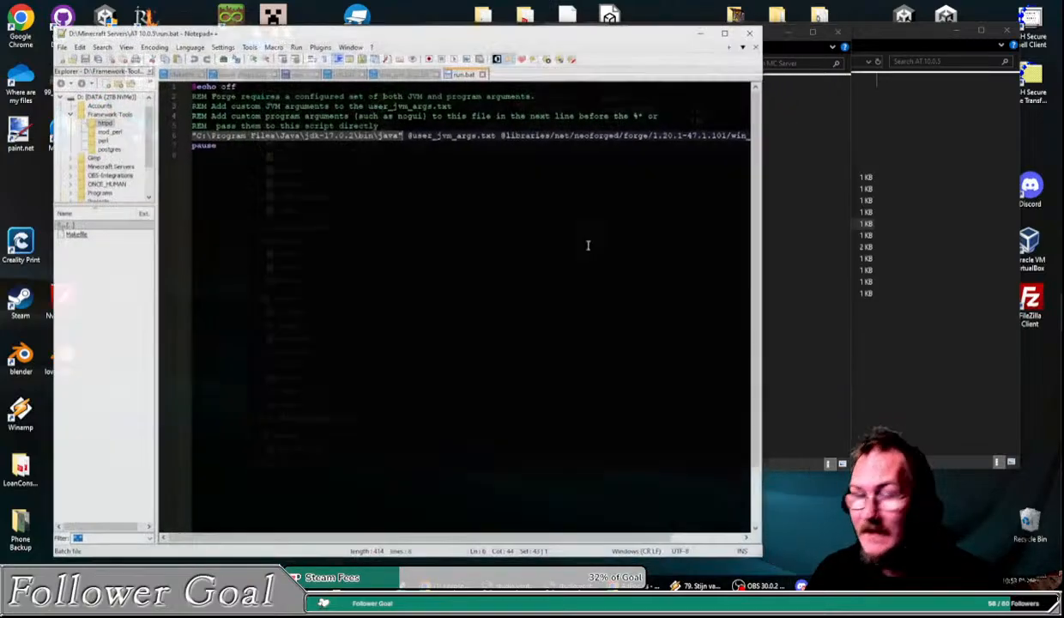
left_click(391, 62)
left_click(442, 60)
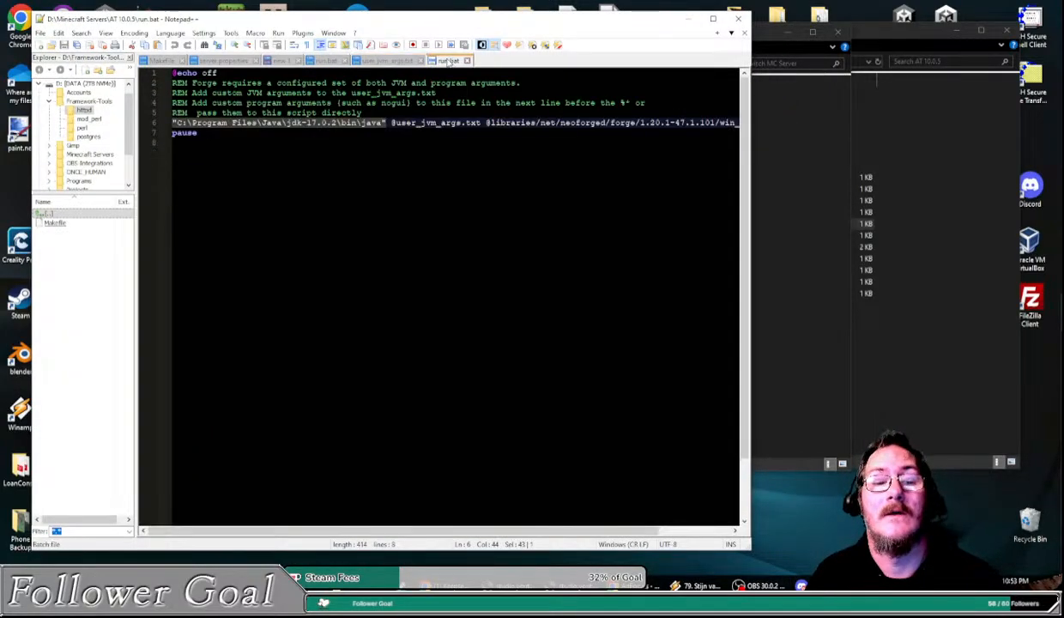
left_click(368, 61)
left_click(321, 61)
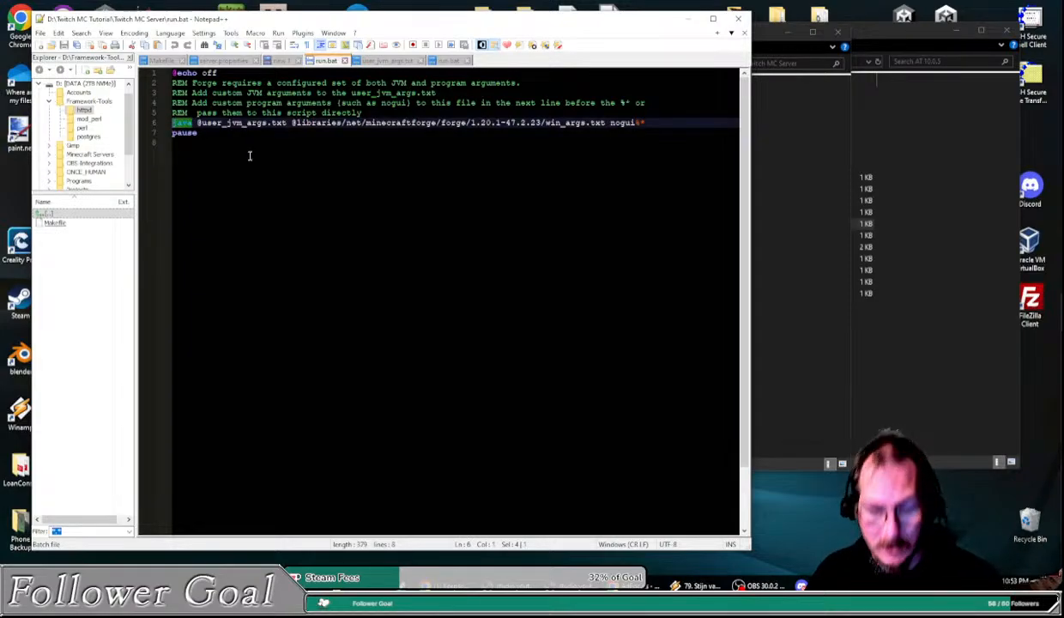
key("ctrl+v")
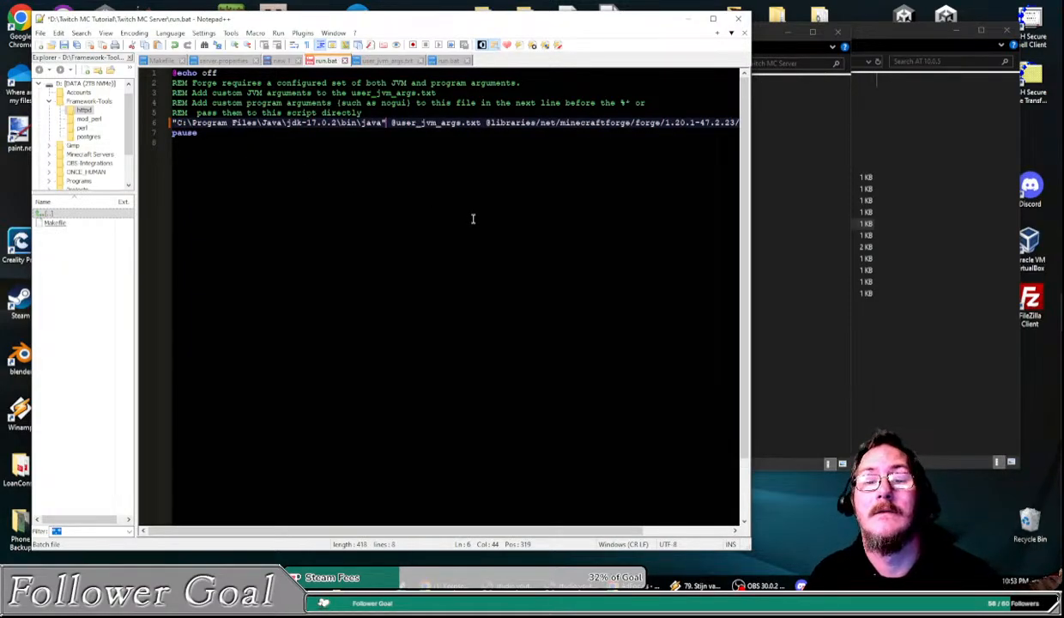
key("ctrl+s")
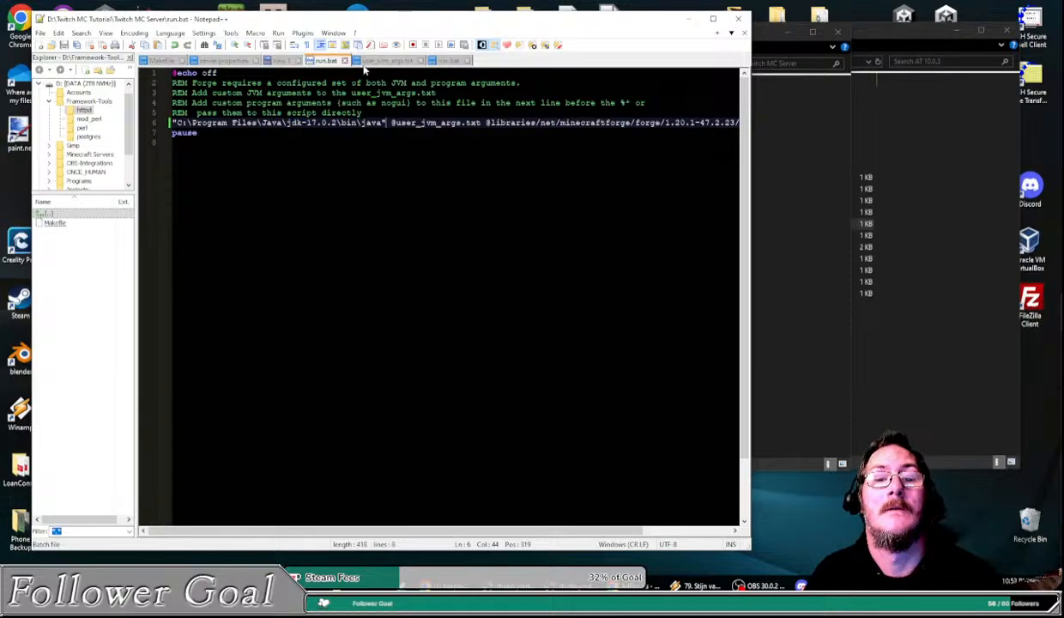
left_click(688, 19)
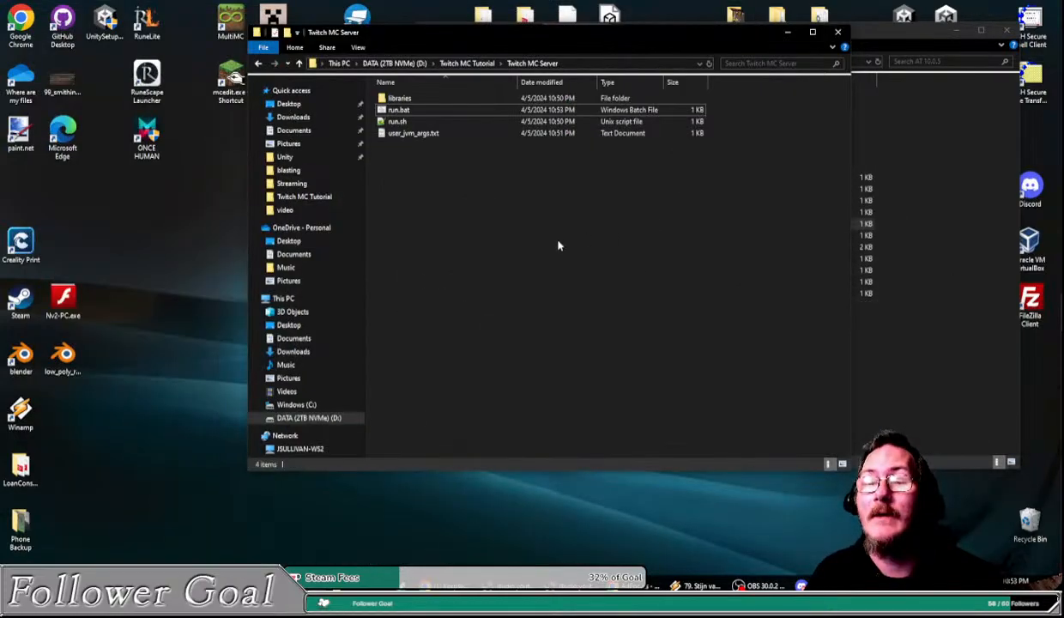
Step: Launch the edited run.bat from the Twitch MC Server folder to generate the server files, and dismiss the console
left_click_drag(540, 40, 458, 49)
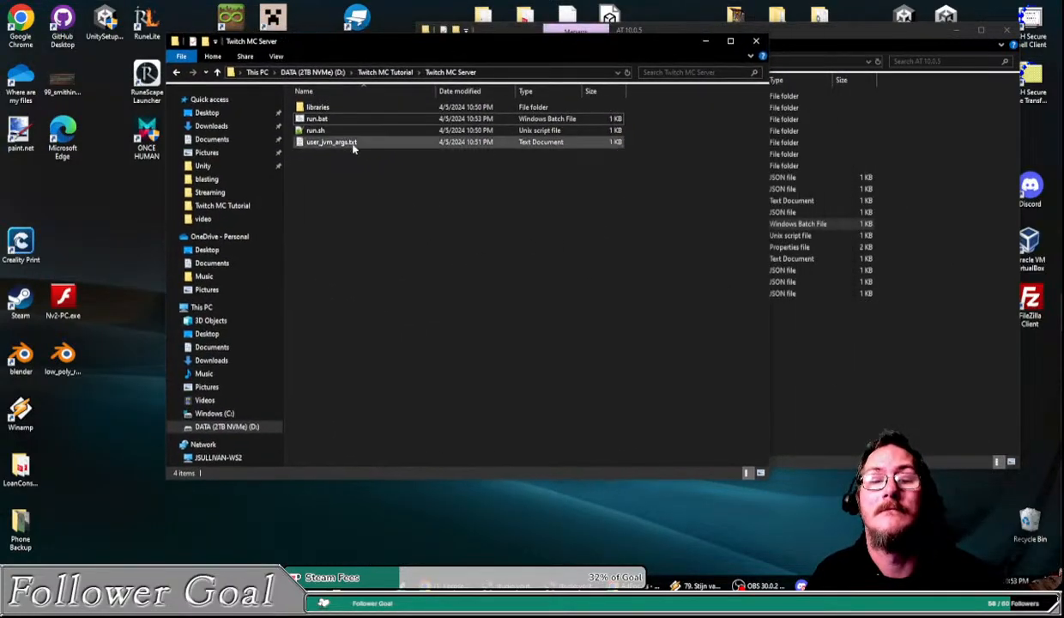
double_click(317, 119)
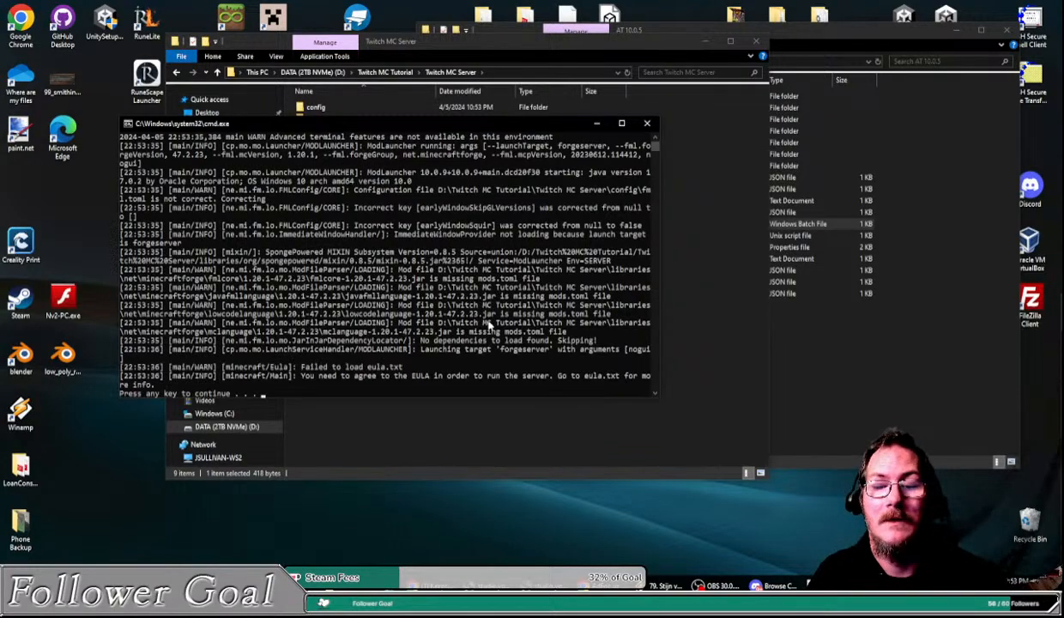
key("Return")
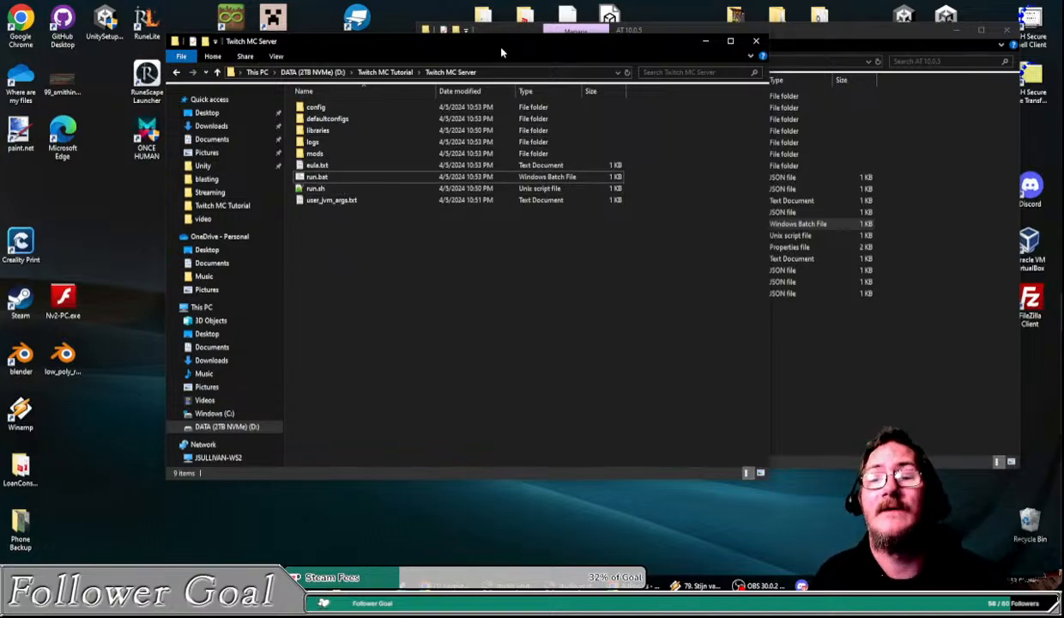
Step: Delete all files and folders inside the Twitch MC Server folder
left_click_drag(484, 44, 442, 101)
left_click_drag(302, 283, 268, 159)
right_click(292, 181)
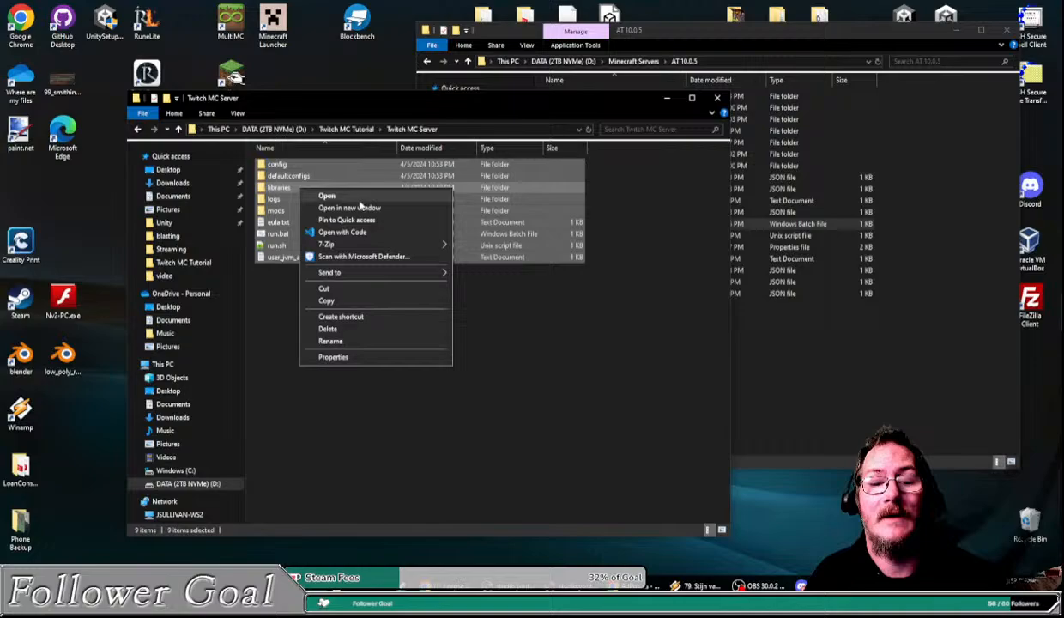
left_click(359, 325)
Step: Launch forge-1.20.1-47.1.104-installer.jar from the Twitch MC Tutorial folder and choose the server installation
left_click(347, 129)
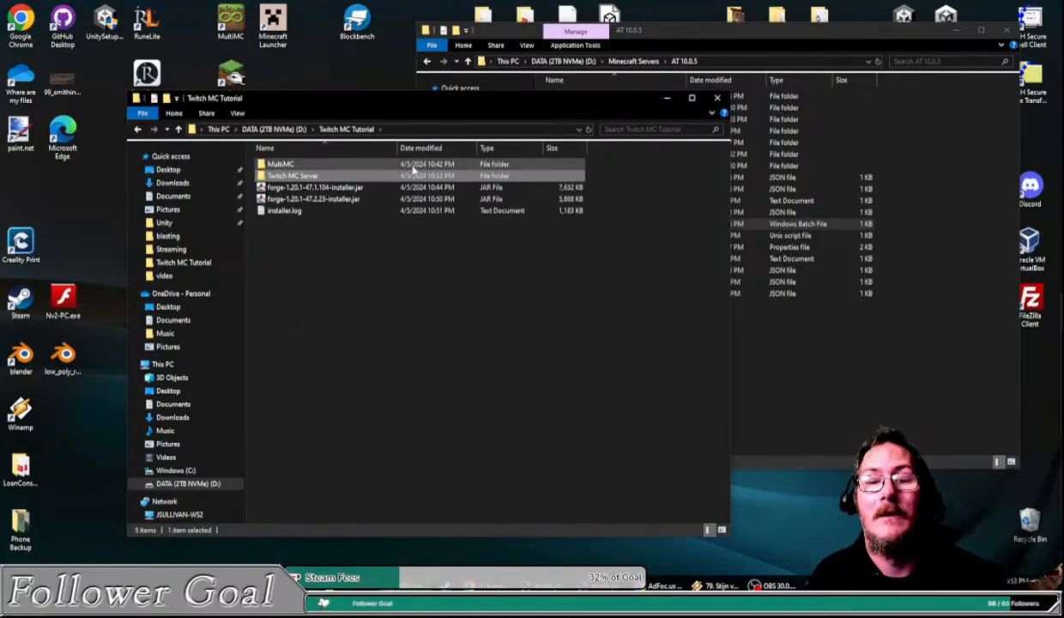
left_click(332, 188)
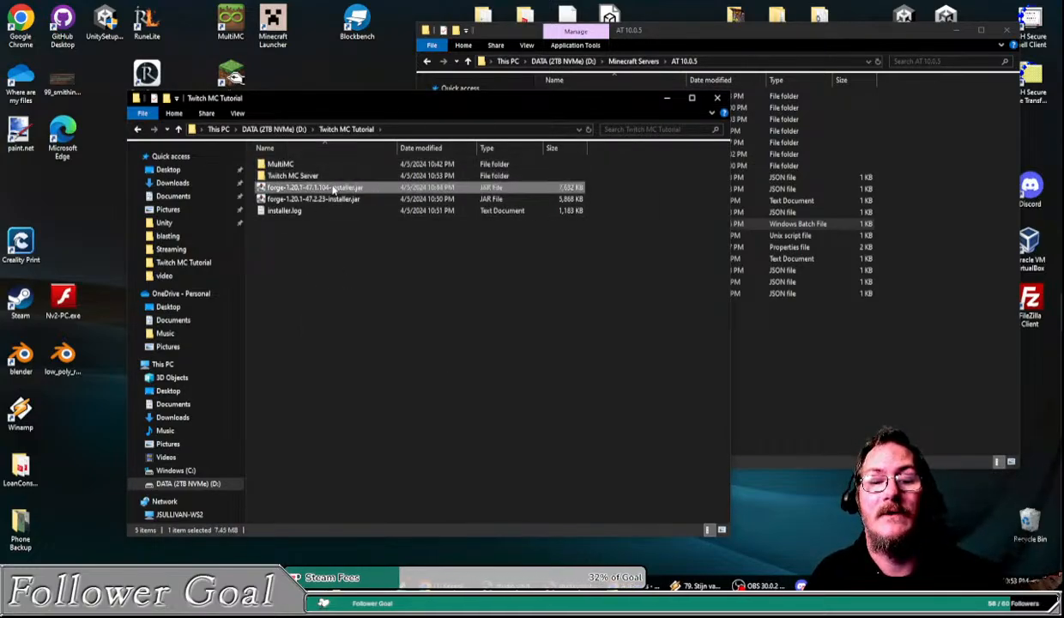
double_click(326, 192)
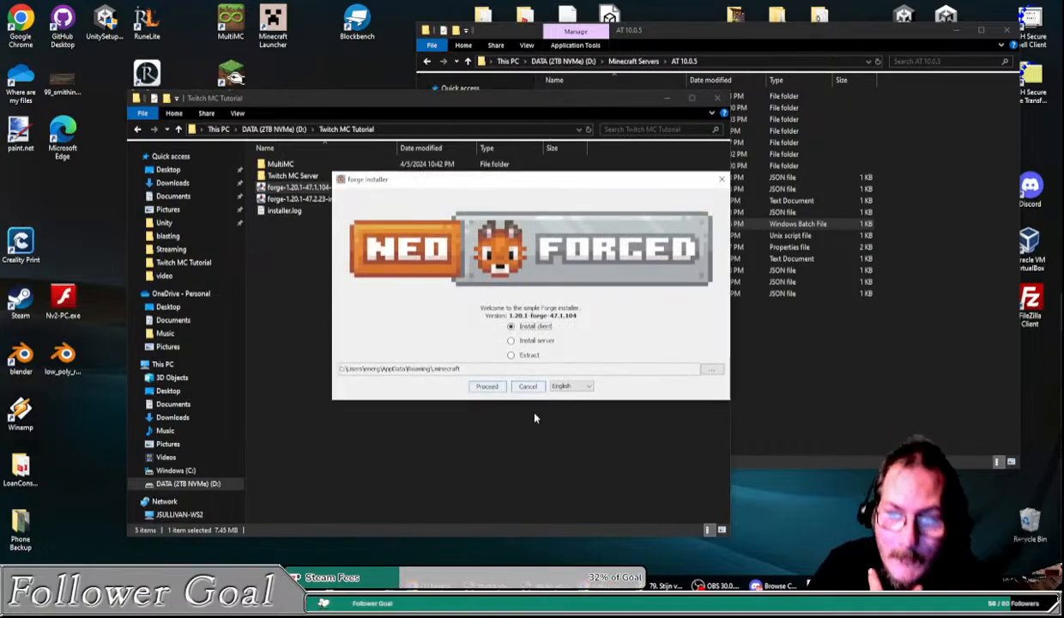
left_click(528, 341)
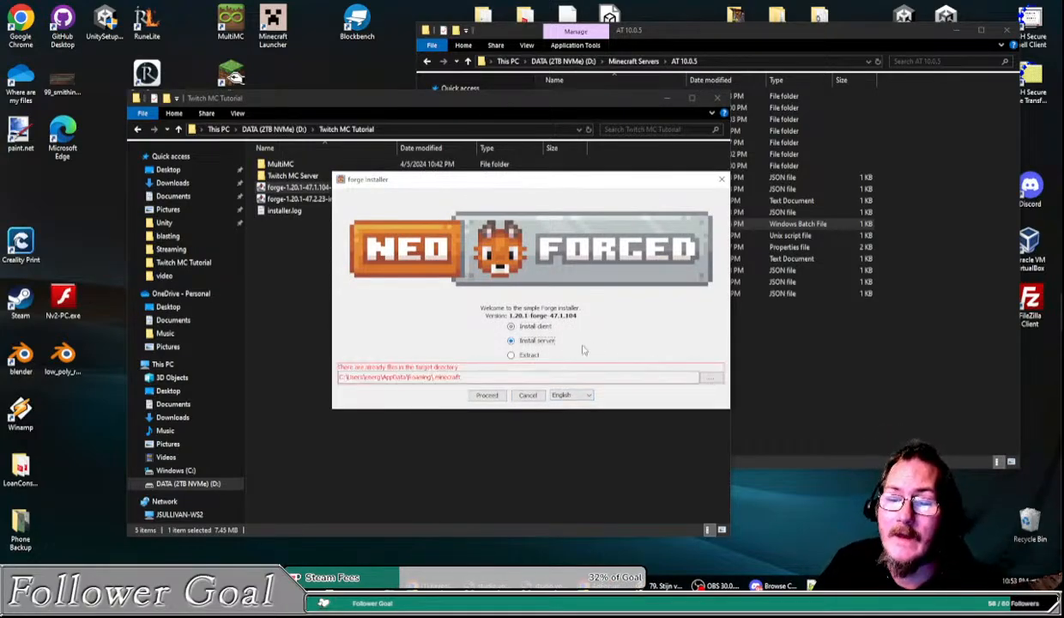
Step: Set the installer's target directory to D:\Twitch MC Tutorial\Twitch MC Server
left_click(710, 379)
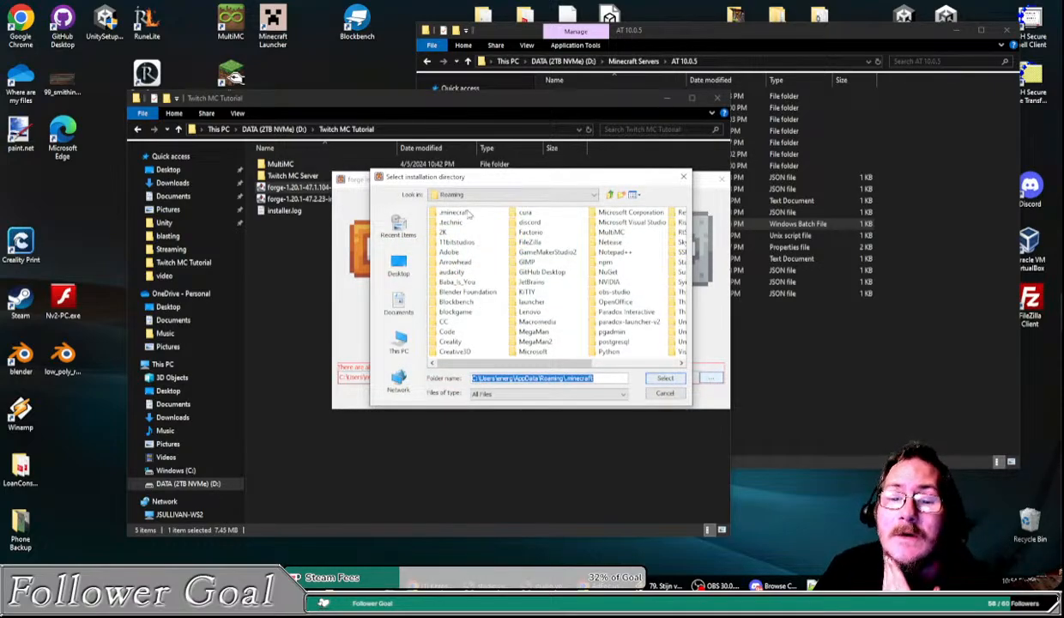
left_click(398, 341)
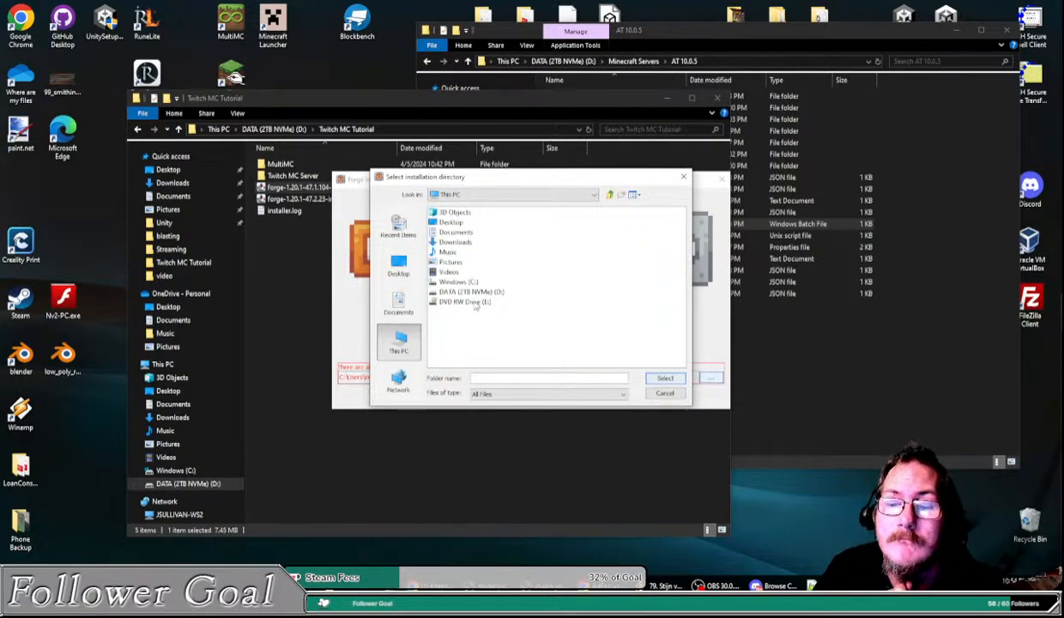
left_click(472, 292)
double_click(470, 292)
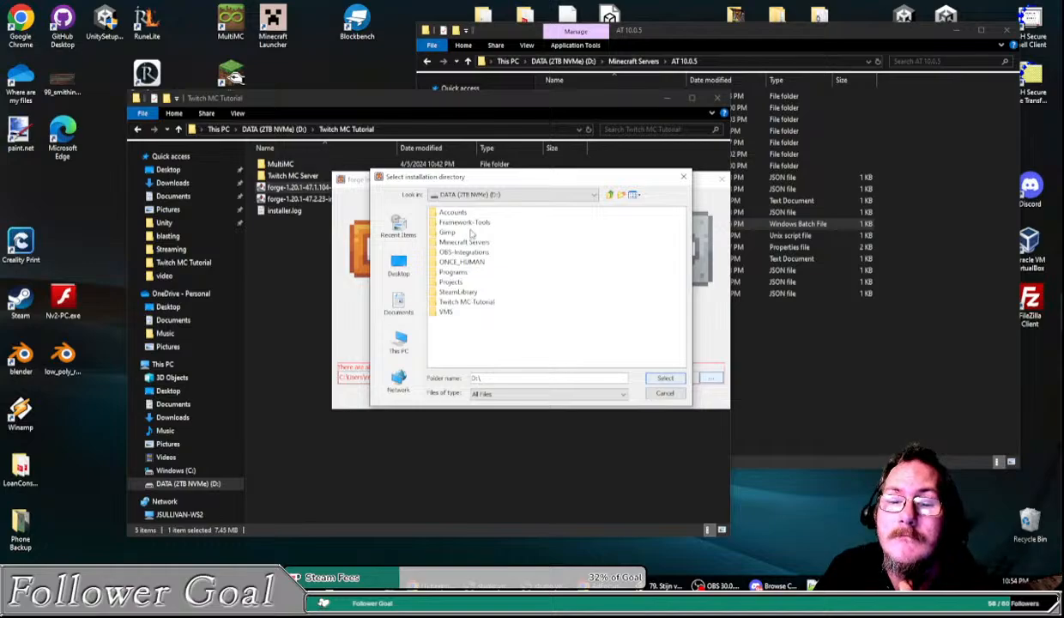
double_click(466, 301)
double_click(456, 223)
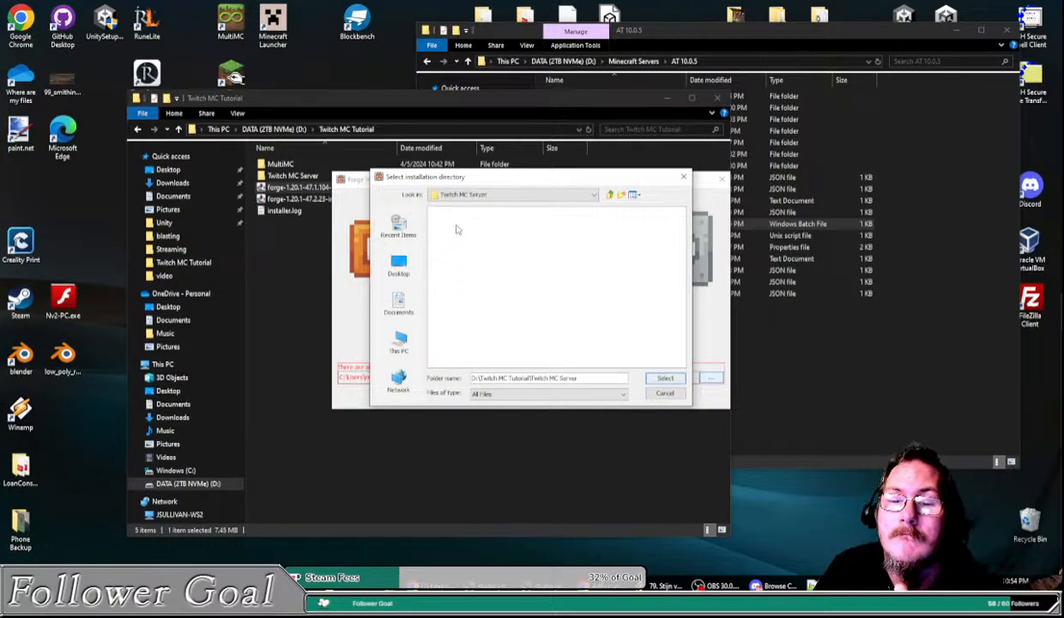
left_click(659, 379)
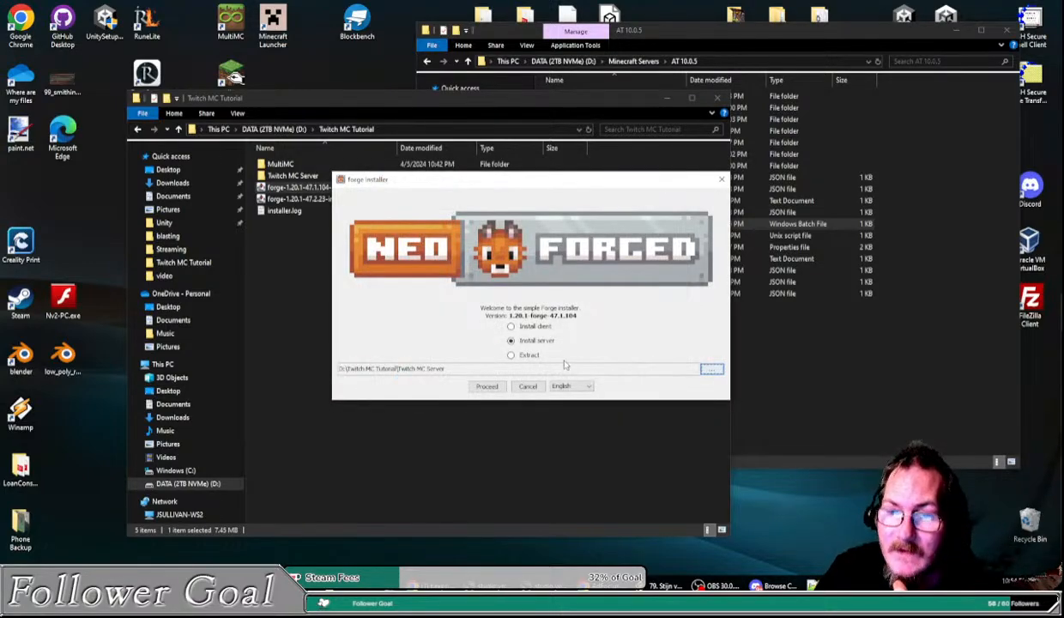
Step: Run the NeoForged 1.20.1-47.1.104 server installation and close the installer once it finishes
left_click(486, 386)
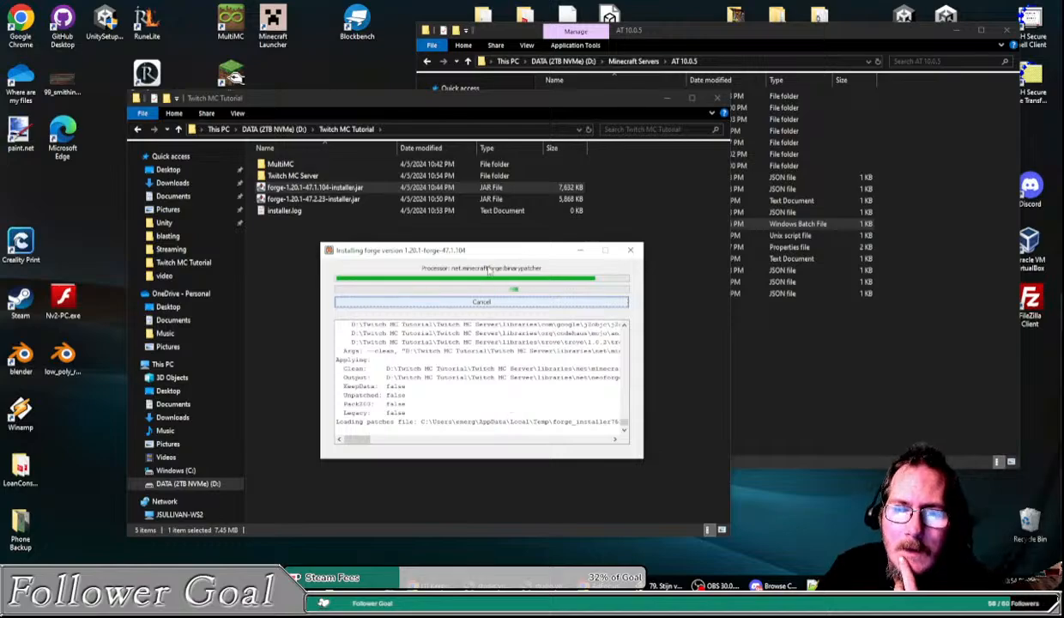
left_click_drag(493, 251, 525, 263)
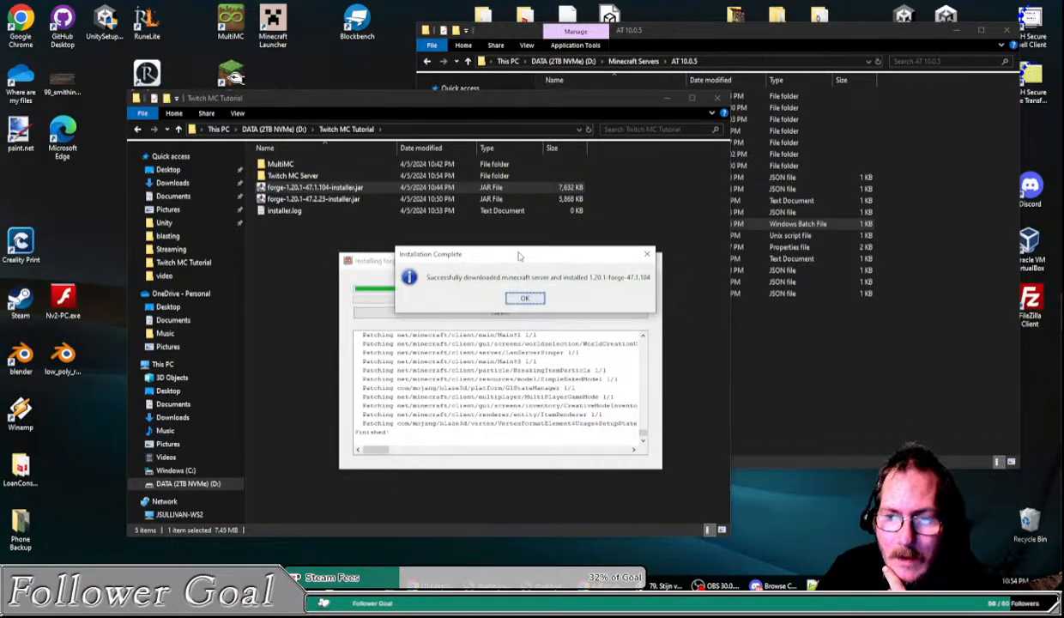
left_click(525, 299)
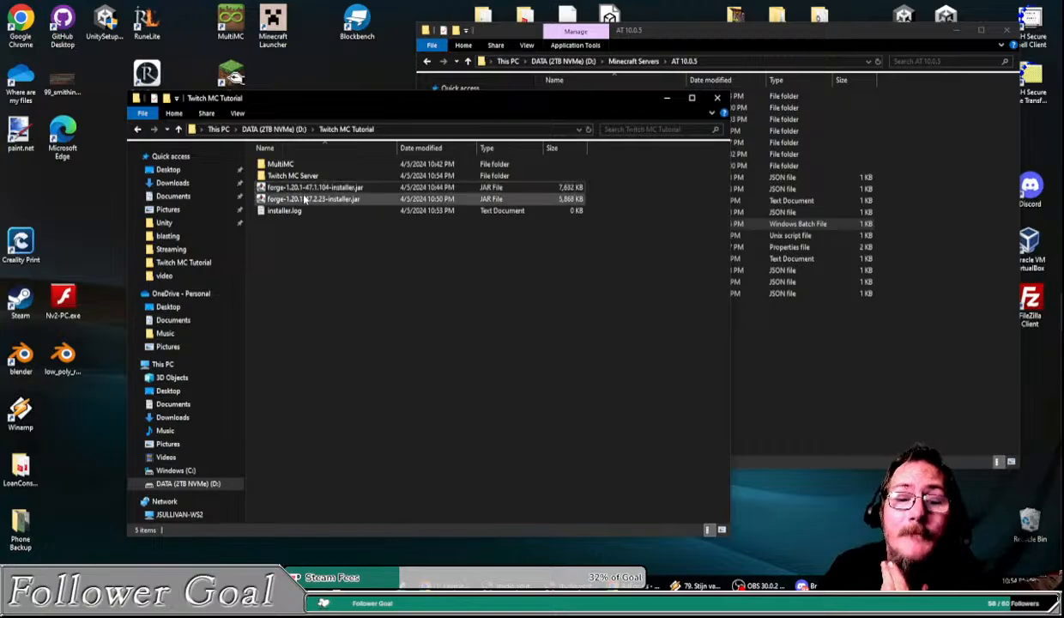
Step: Reload the new run.bat in Notepad++, replace java with "C:\Program Files\Java\jdk-17.0.2\bin\java" and save the file
double_click(279, 175)
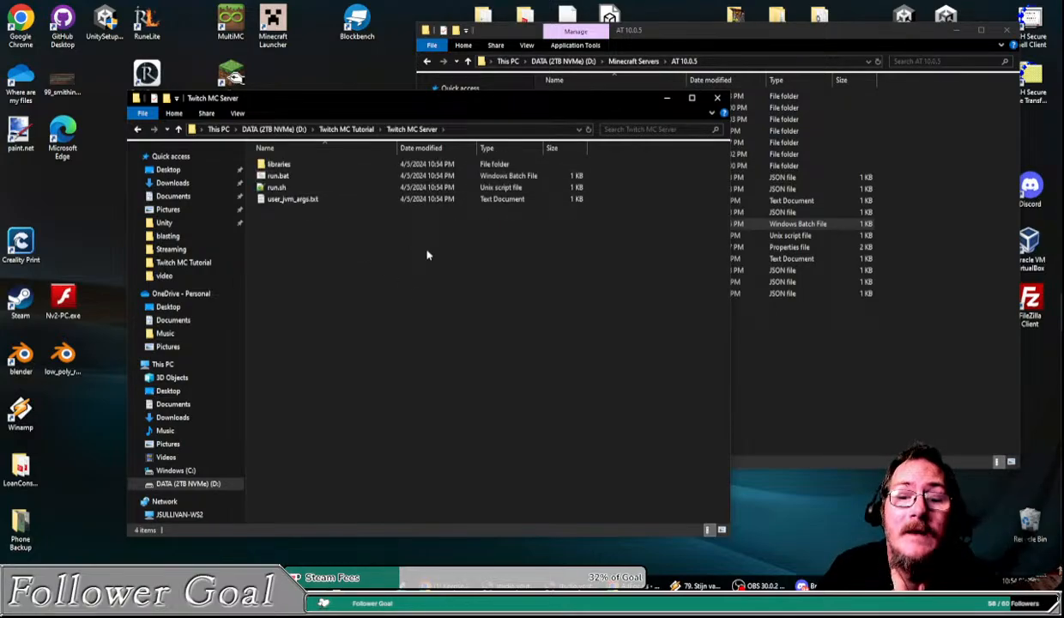
right_click(279, 175)
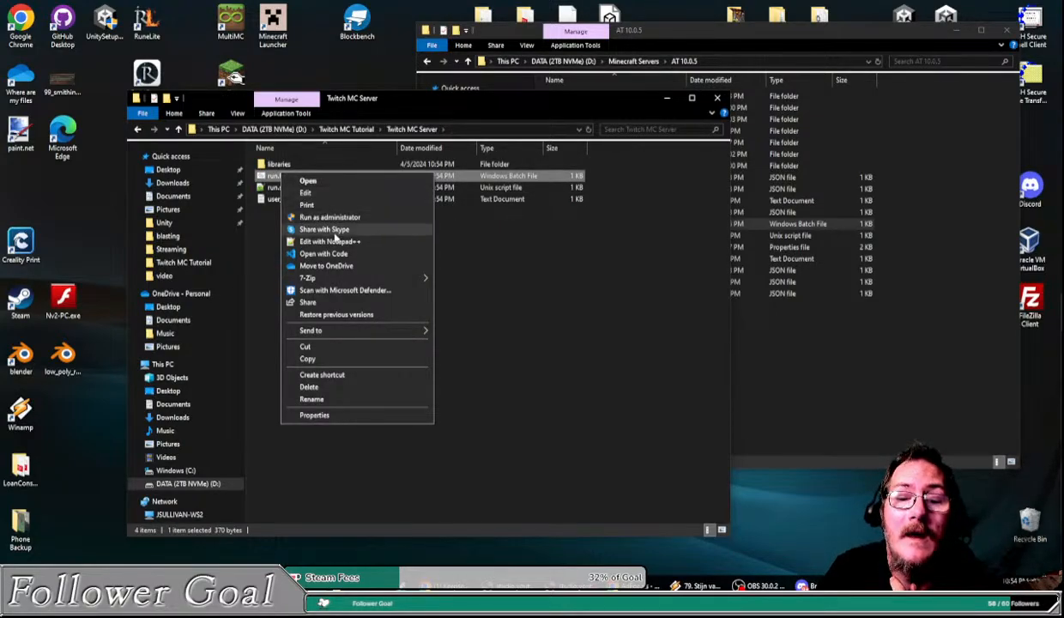
left_click(330, 241)
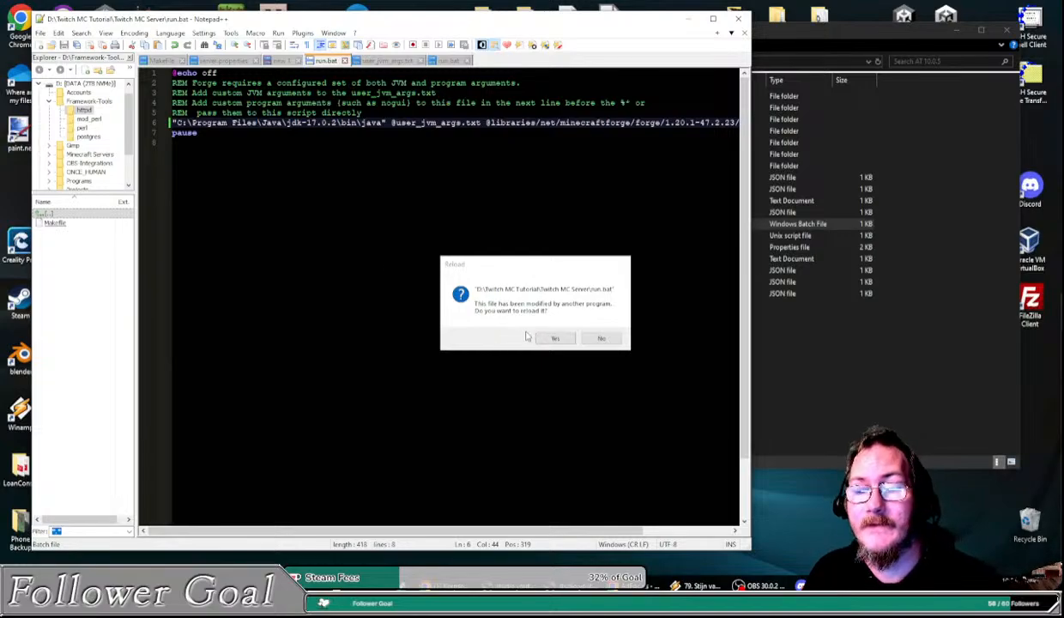
left_click(554, 338)
double_click(182, 123)
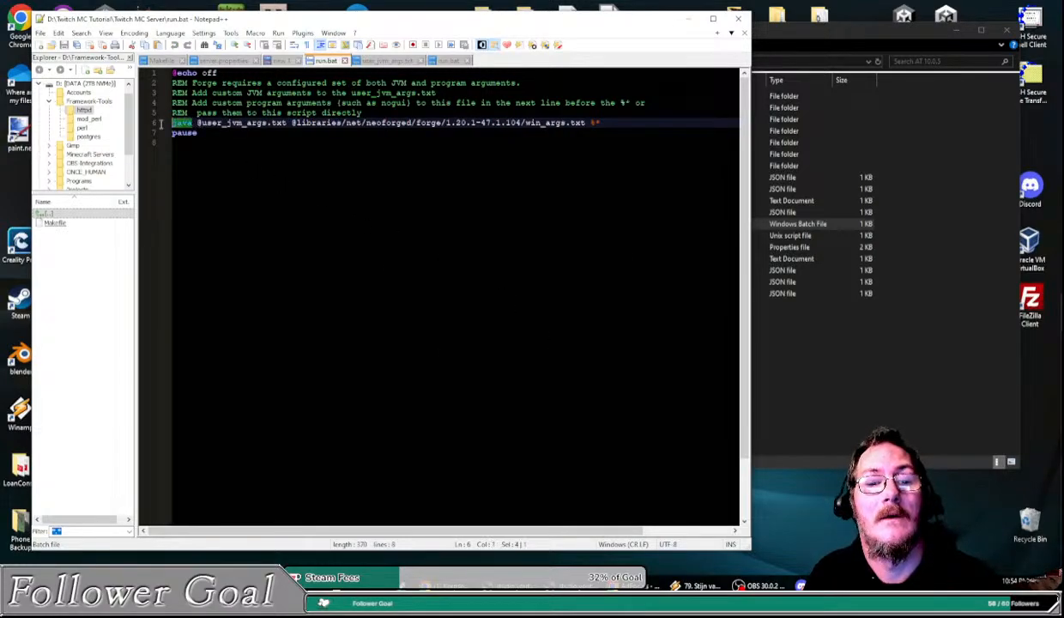
key("ctrl+v")
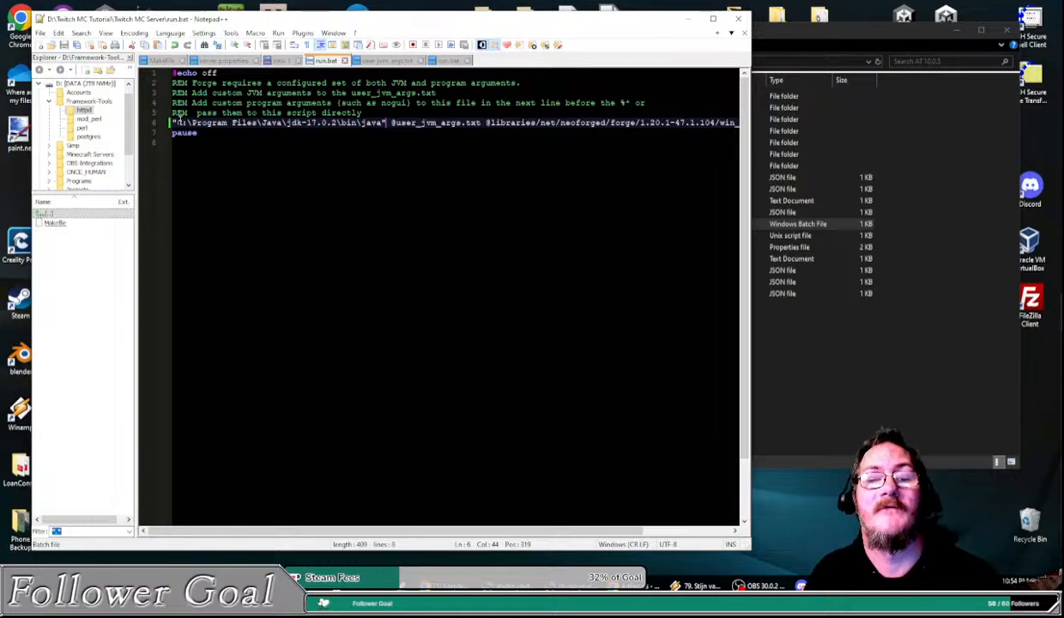
Step: Examine the JDK version and quoted Java path in the launch line of run.bat
left_click(172, 124)
key("Down")
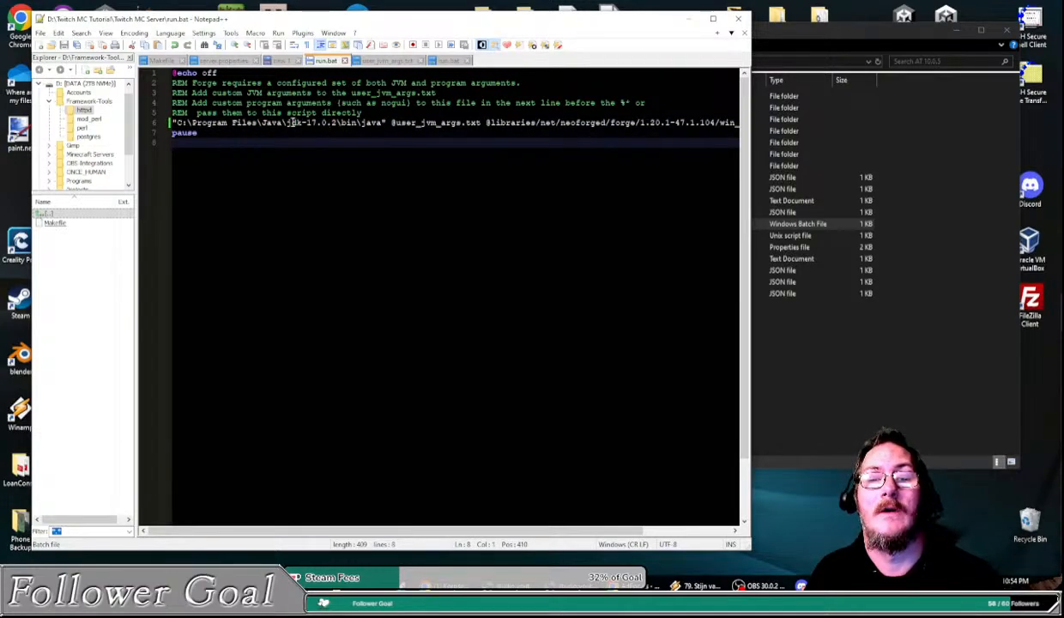
left_click_drag(289, 123, 319, 122)
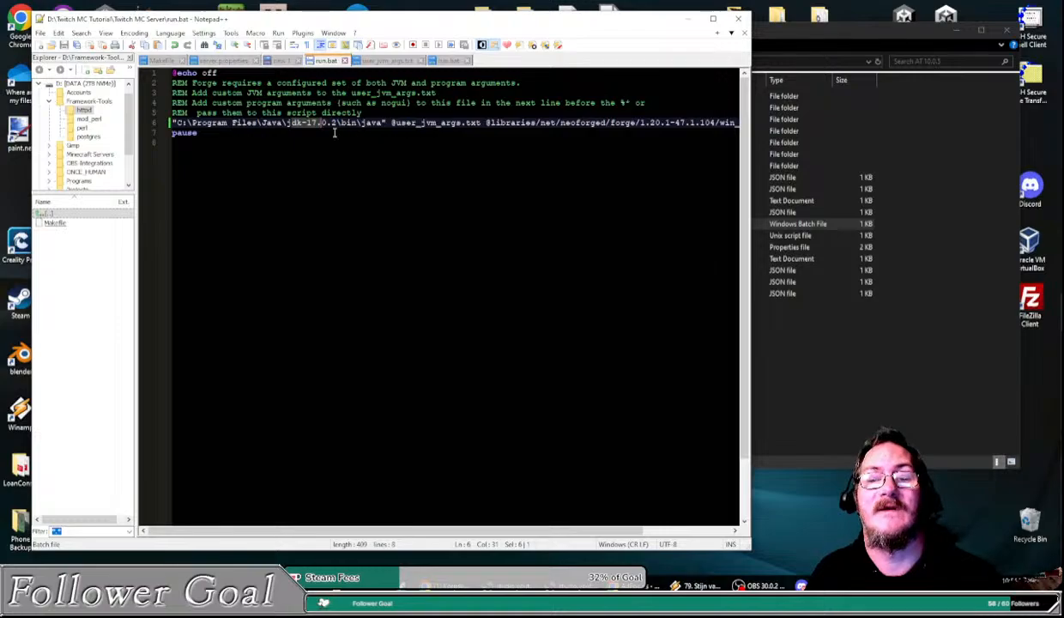
left_click(385, 122)
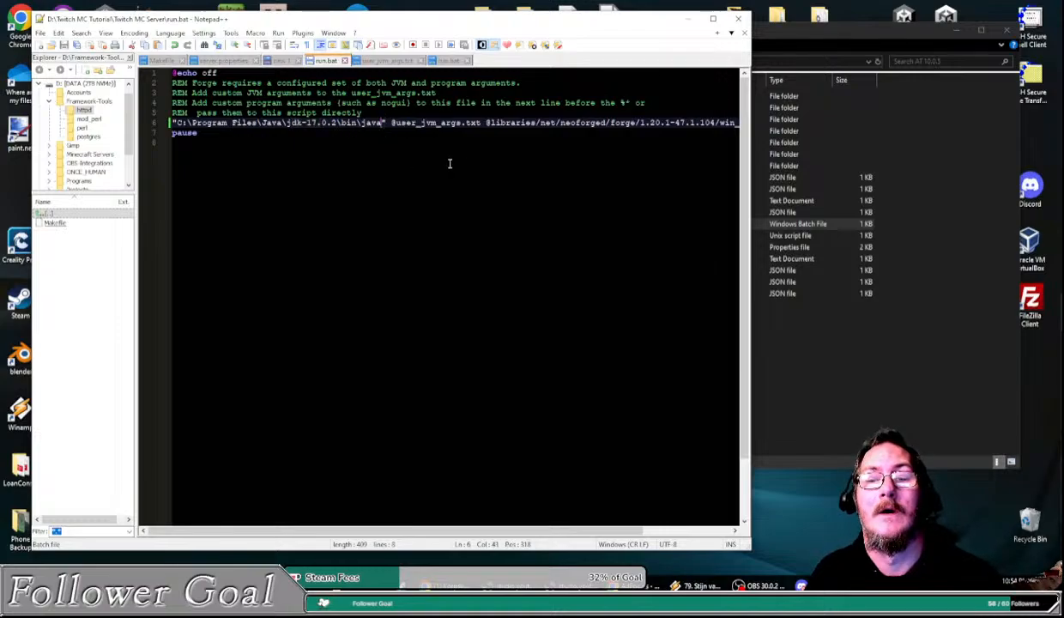
mouse_move(288, 123)
left_mouse_down()
mouse_move(343, 123)
mouse_move(297, 123)
left_mouse_up()
left_click(320, 141)
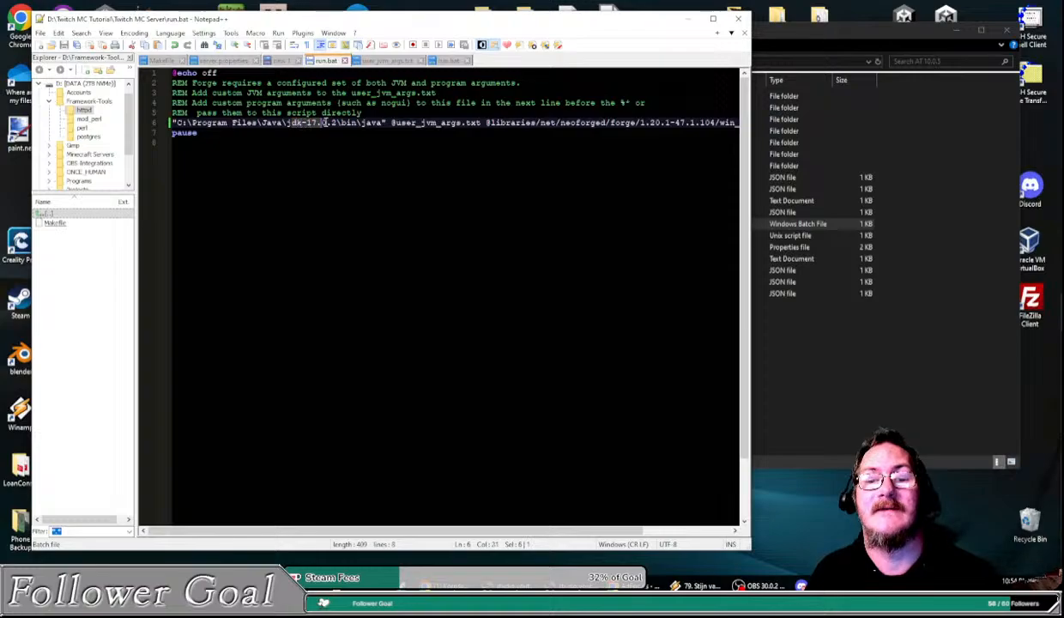
left_click(411, 158)
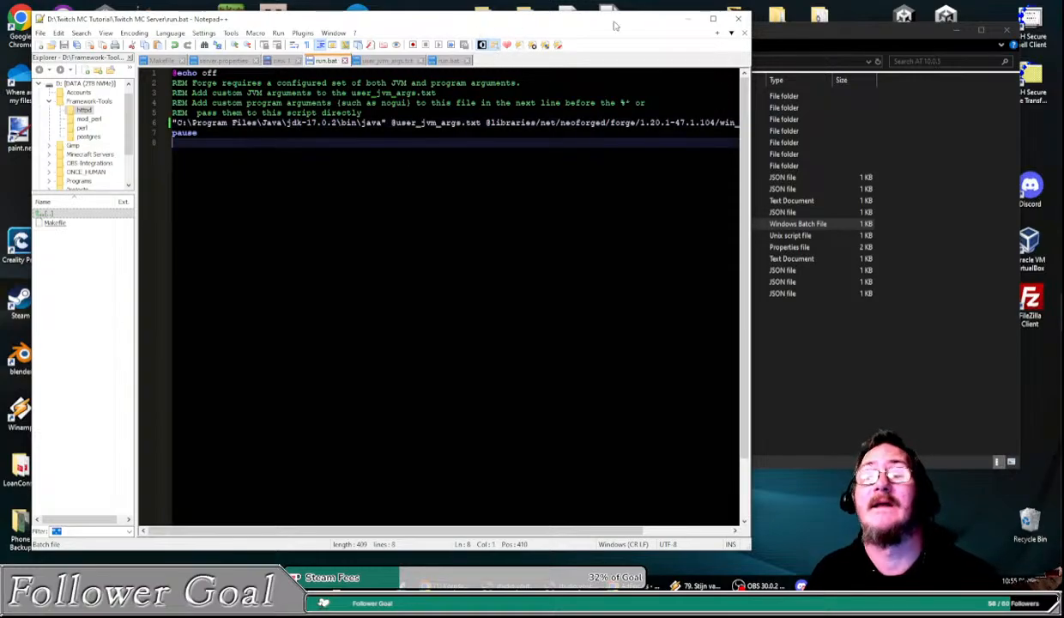
Step: Minimize Notepad++, run the Twitch MC Server's run.bat to generate the server files, and close the console
left_click(686, 18)
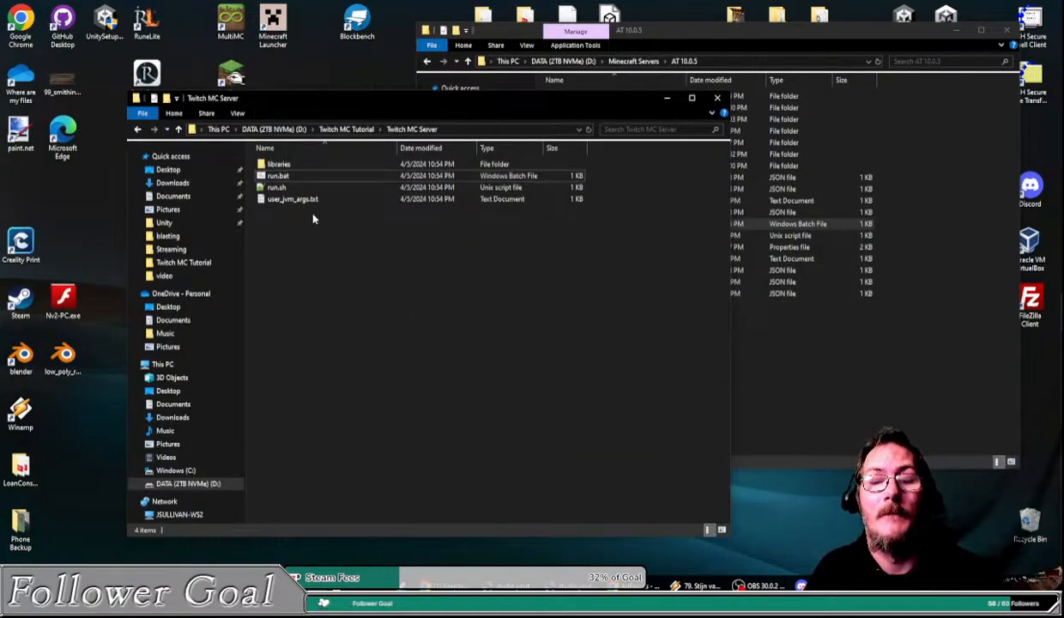
double_click(279, 176)
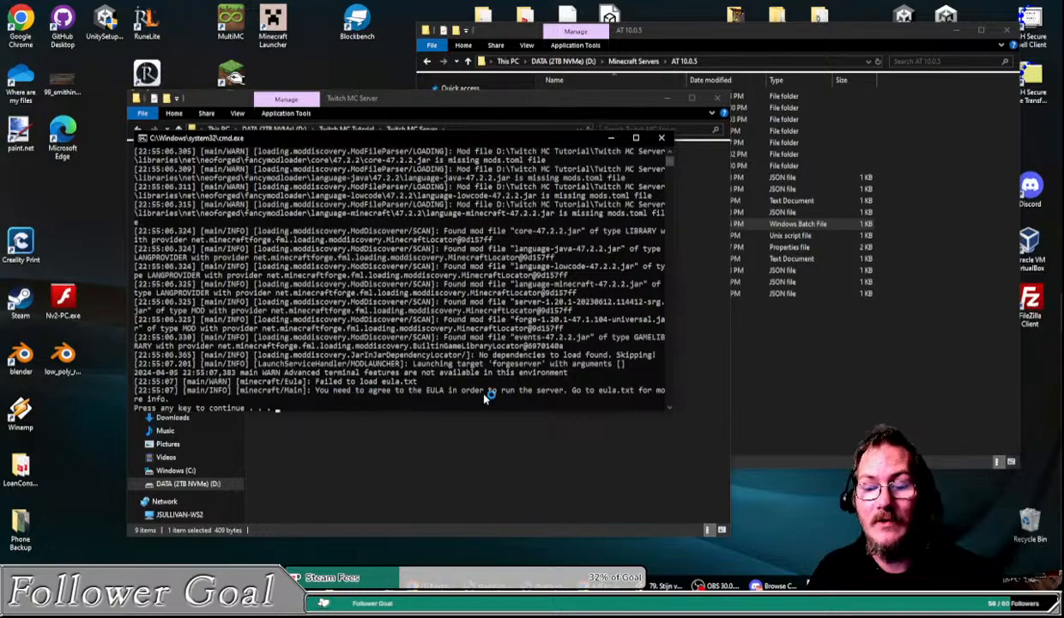
left_click(661, 138)
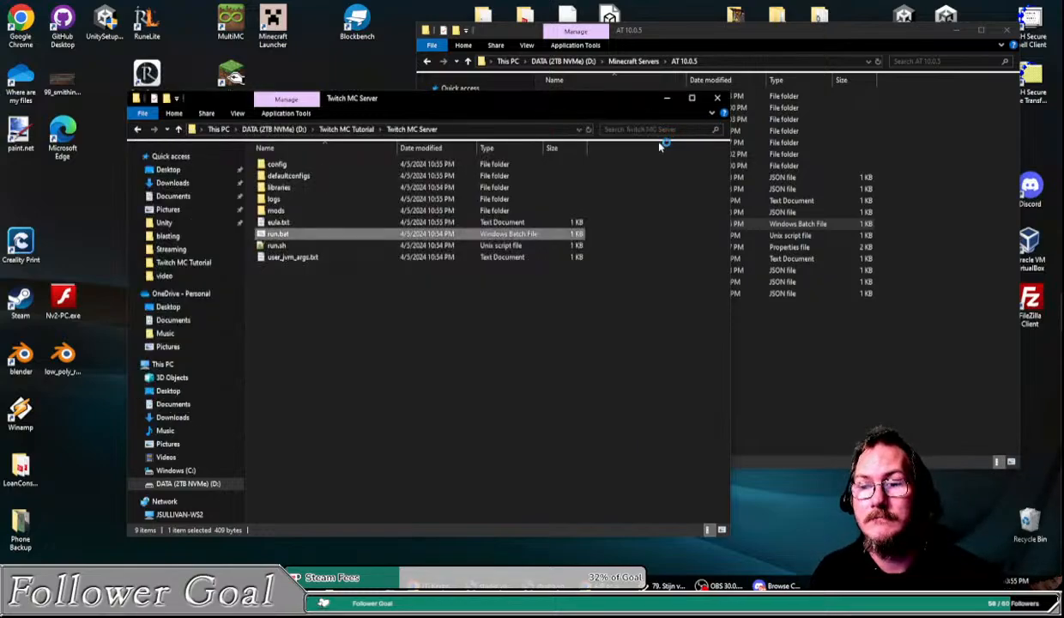
Step: Open eula.txt from the Twitch MC Server folder in Notepad++, set eula=true, save it and put the editor away
left_click(286, 222)
right_click(286, 222)
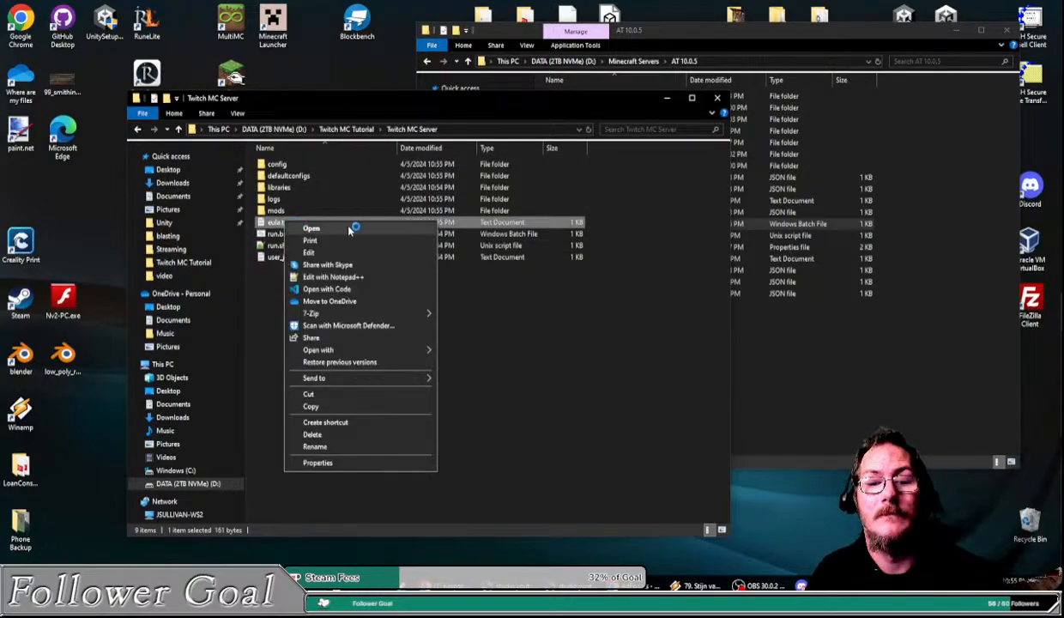
left_click(339, 274)
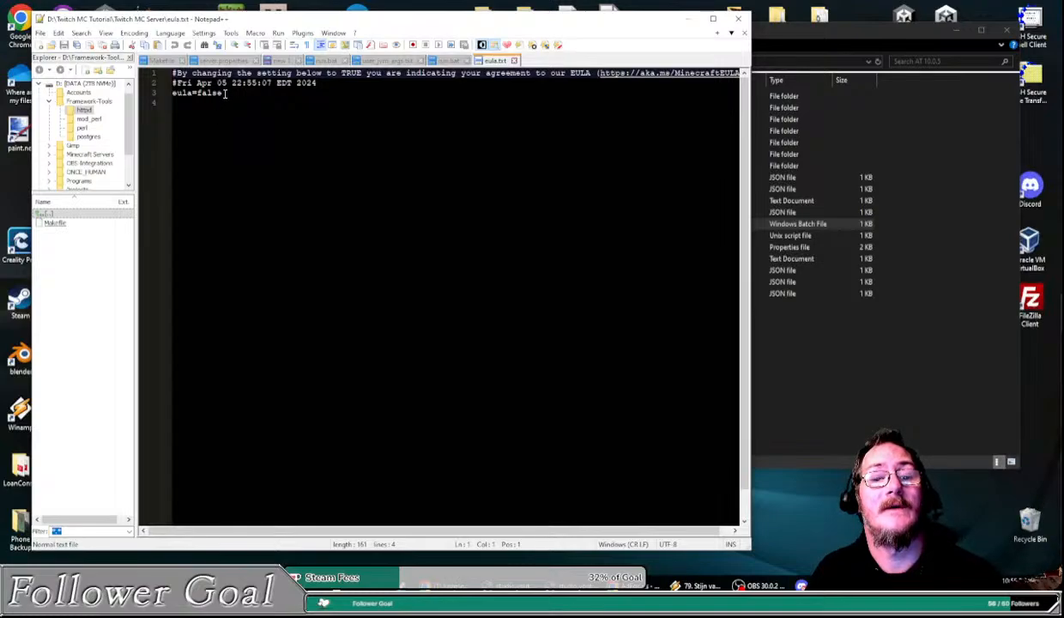
left_click_drag(226, 93, 201, 96)
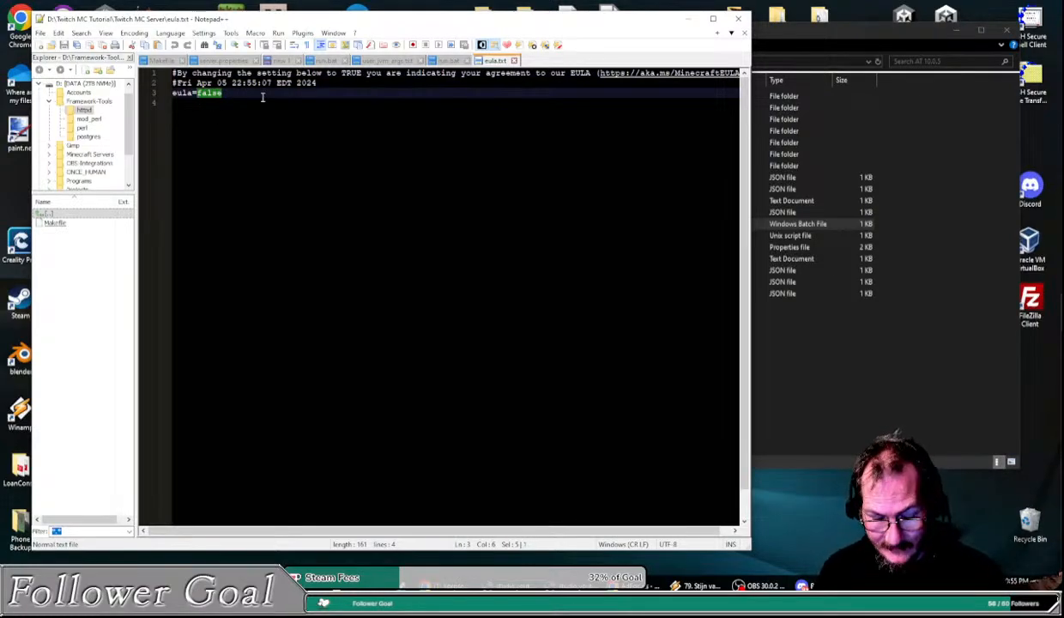
type("tru")
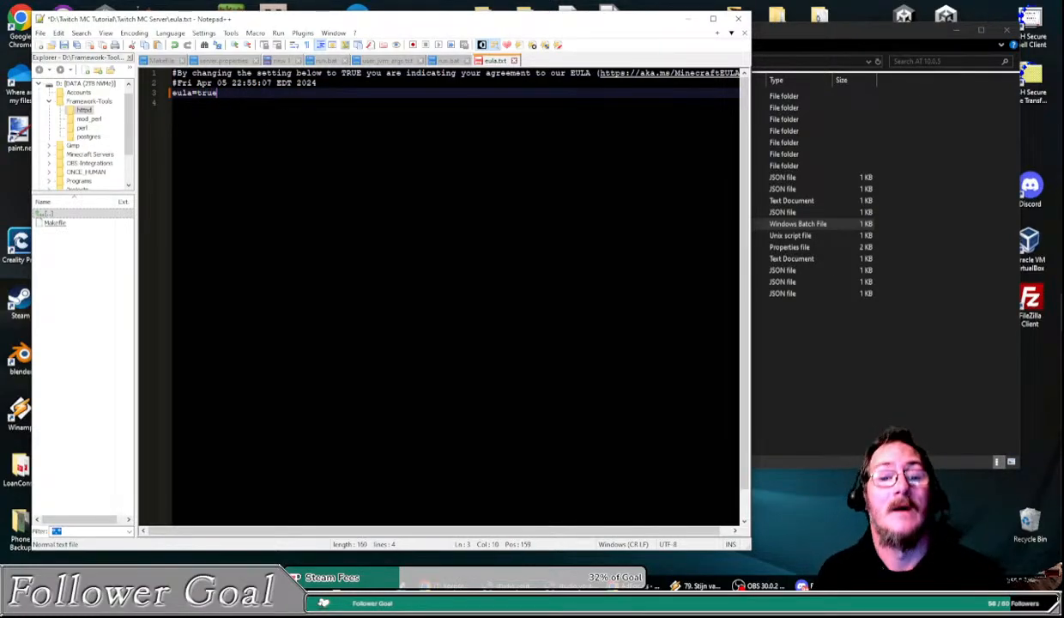
key("ctrl+s")
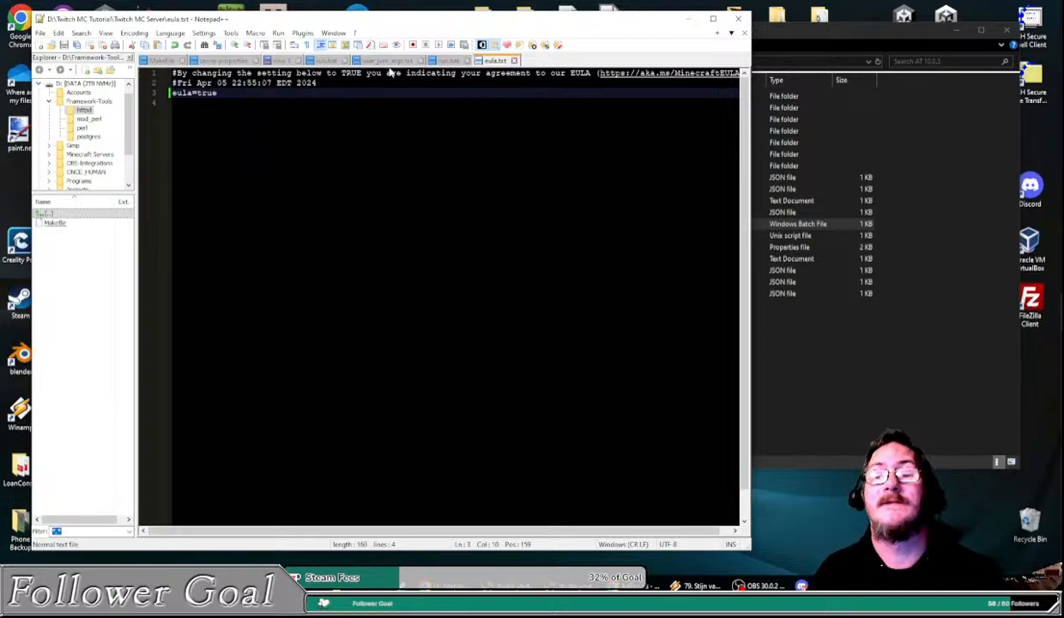
mouse_move(476, 22)
left_mouse_down()
mouse_move(457, 16)
mouse_move(486, 30)
left_mouse_up()
left_click(748, 28)
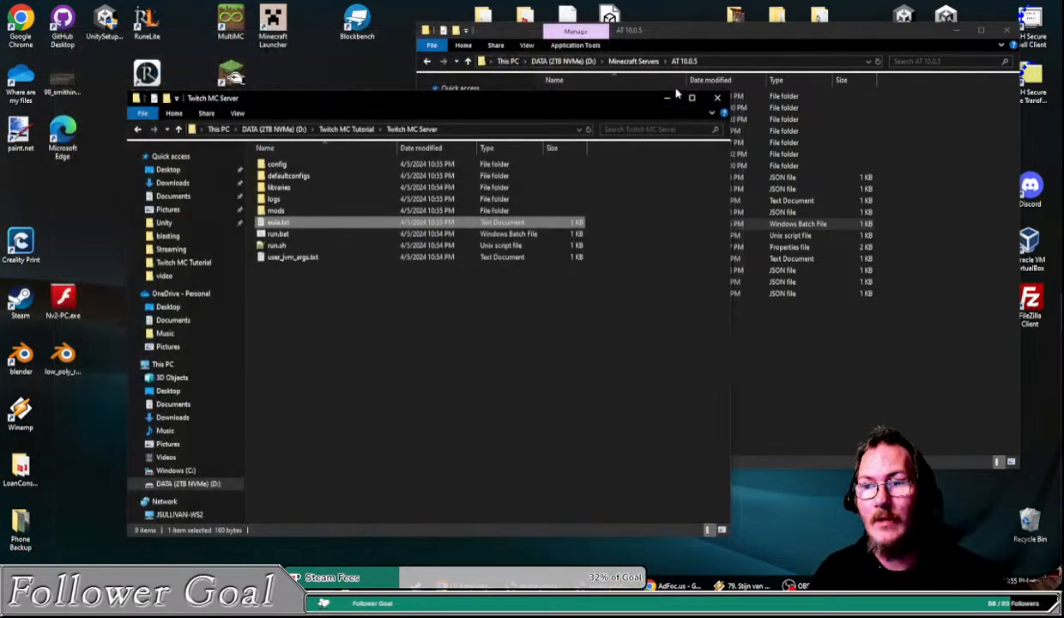
Step: Start the server with run.bat from the Twitch MC Server folder and maximize its console window
left_click_drag(497, 110, 482, 82)
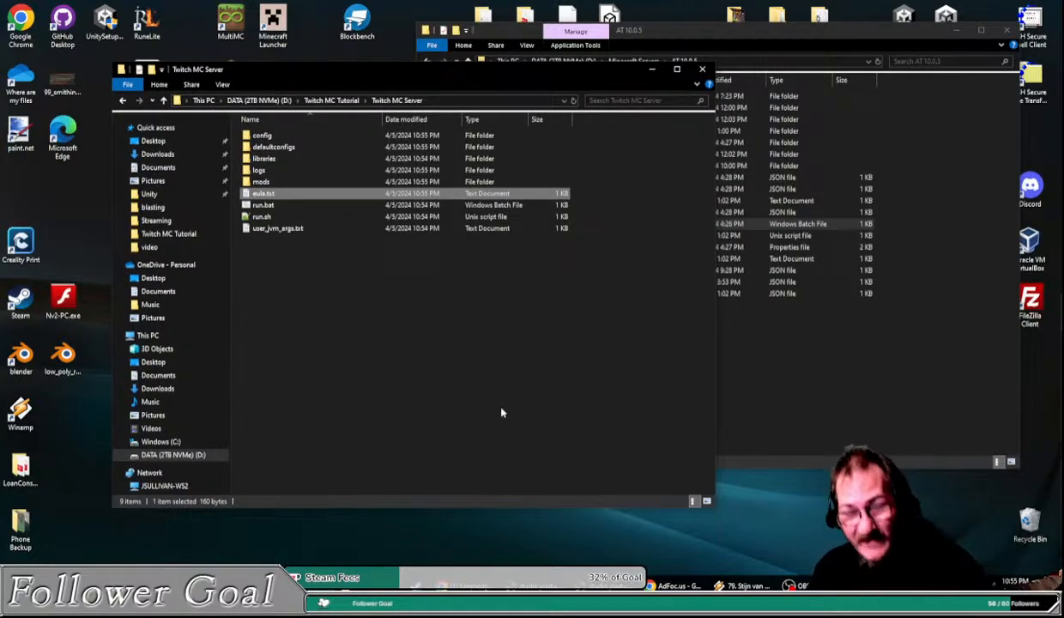
double_click(288, 207)
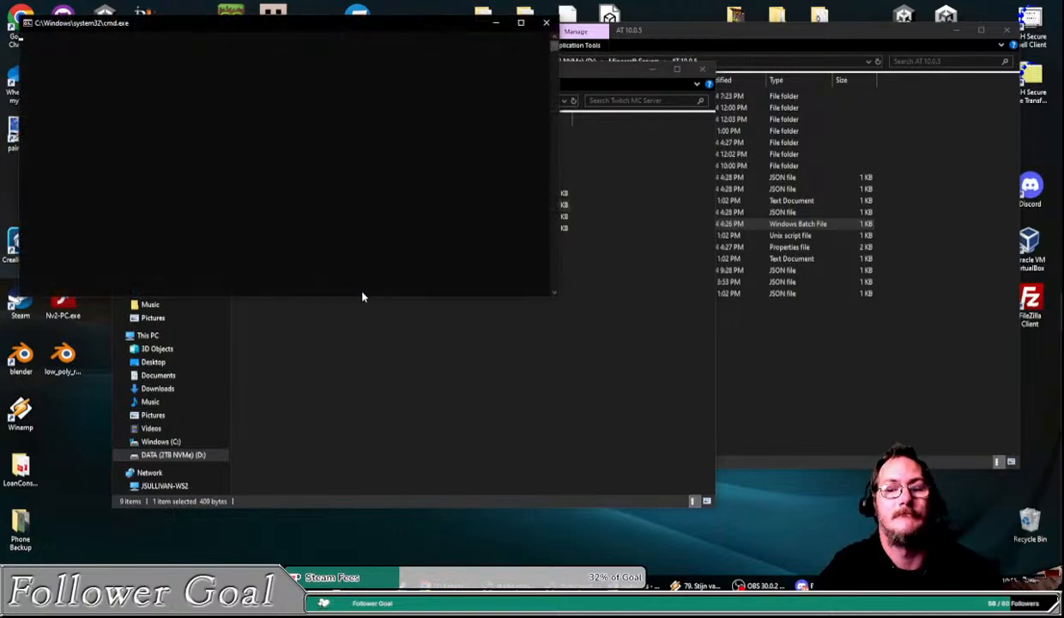
double_click(237, 23)
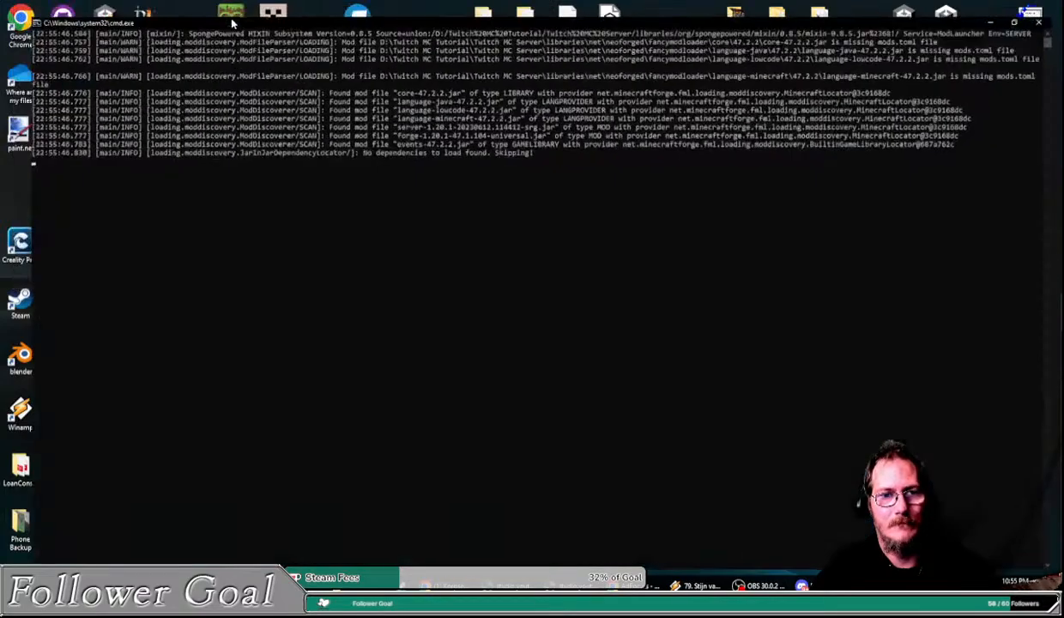
Step: Shrink the server console back to a smaller window and bring the Twitch MC Server folder window in front of it
left_click_drag(253, 10, 262, 23)
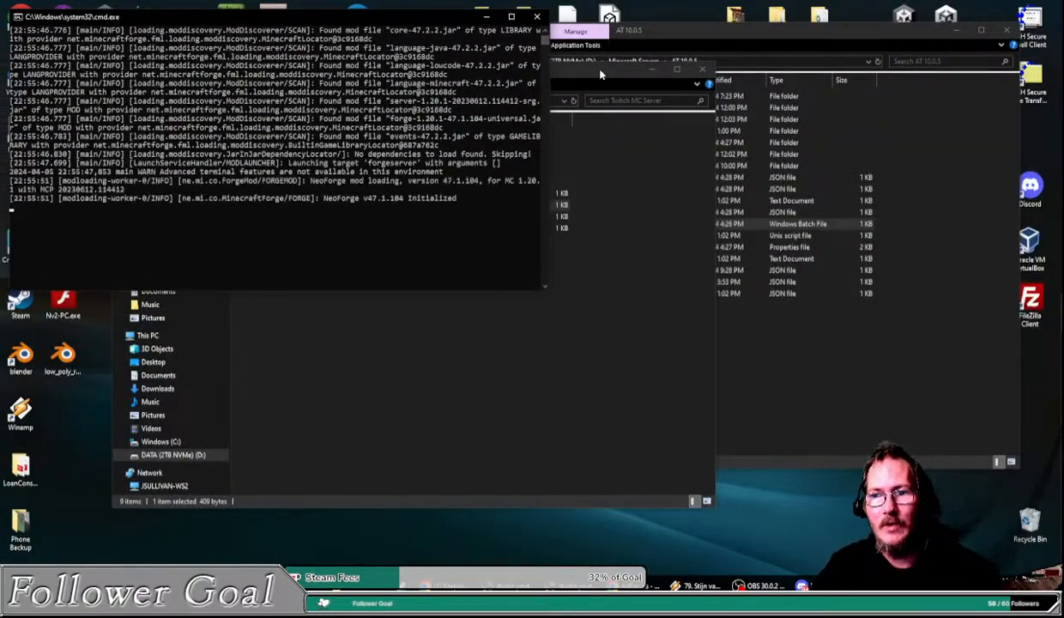
left_click_drag(583, 75, 634, 89)
key("alt+Tab")
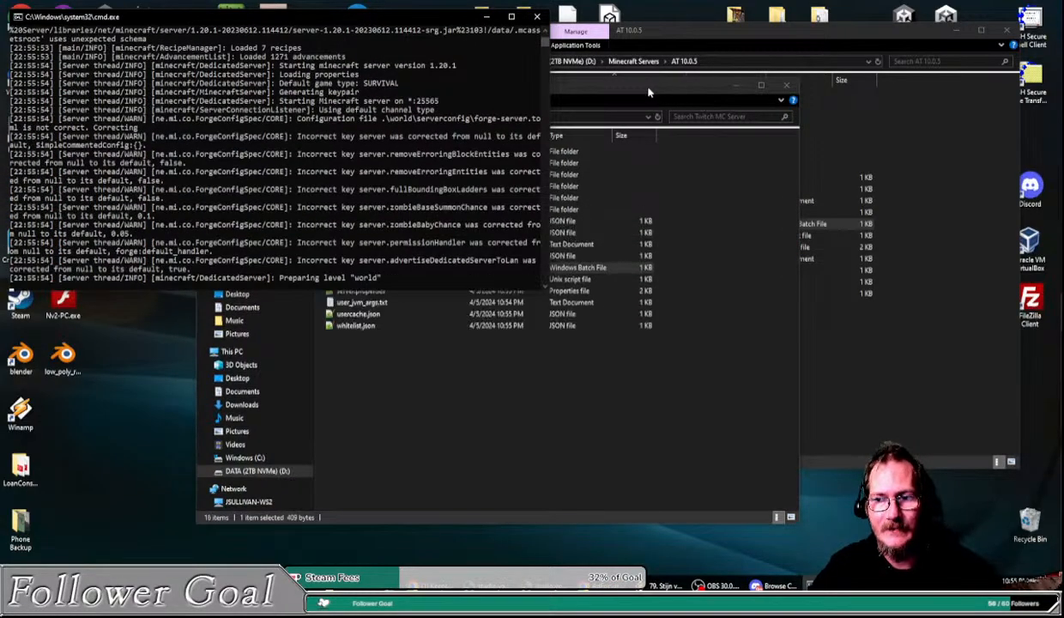
left_click(626, 102)
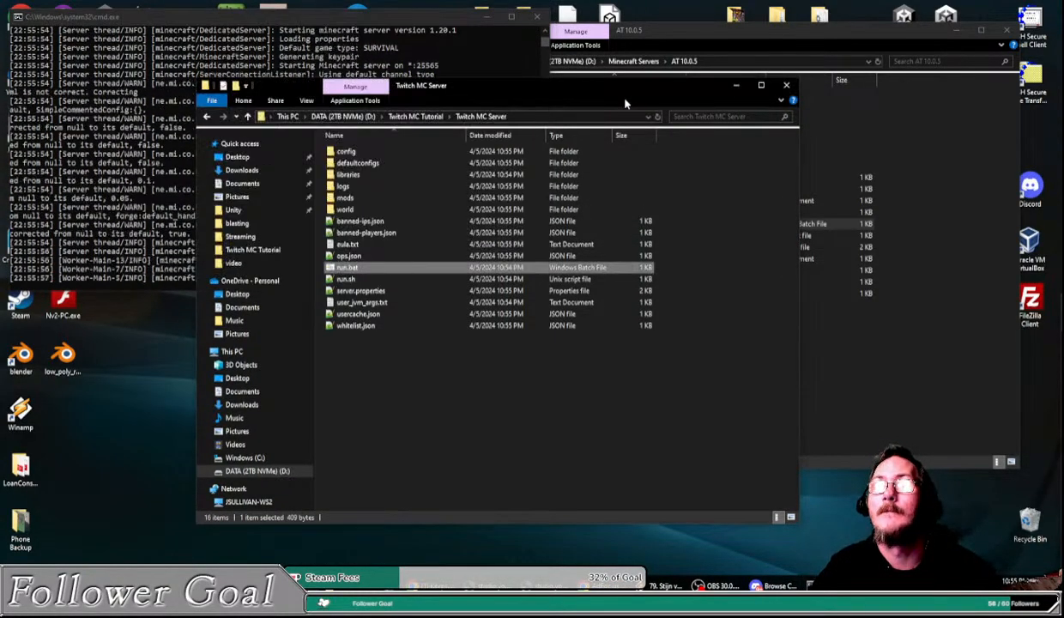
left_click_drag(545, 84, 542, 111)
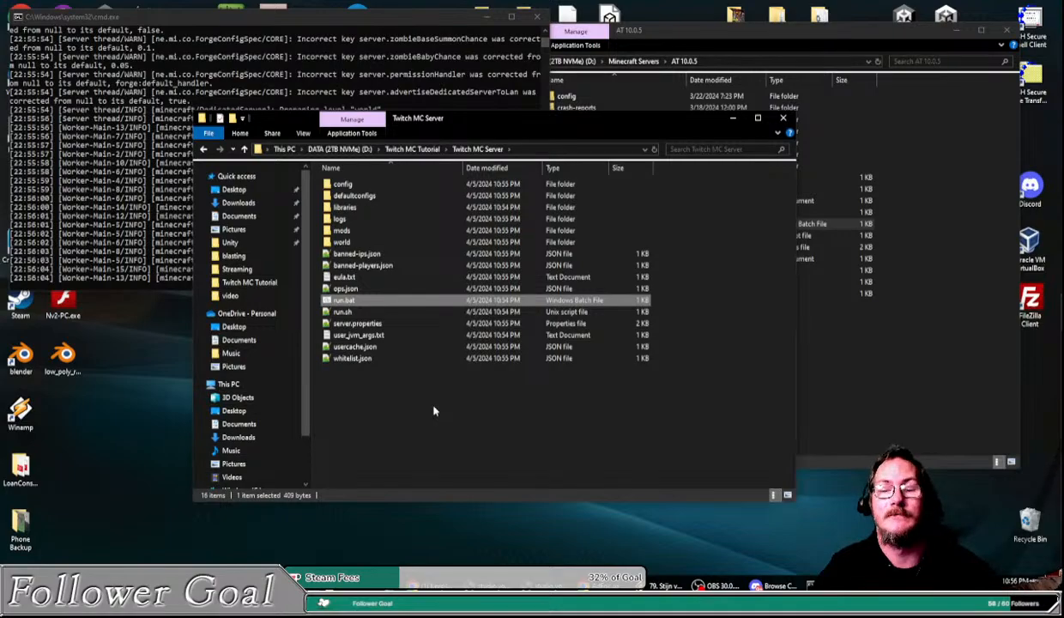
Step: Browse the AT 10.0.5 folder window to Twitch MC Tutorial\MultiMC\instances\TW Pack 1.20.1\.minecraft\mods on the D: drive
left_click(916, 380)
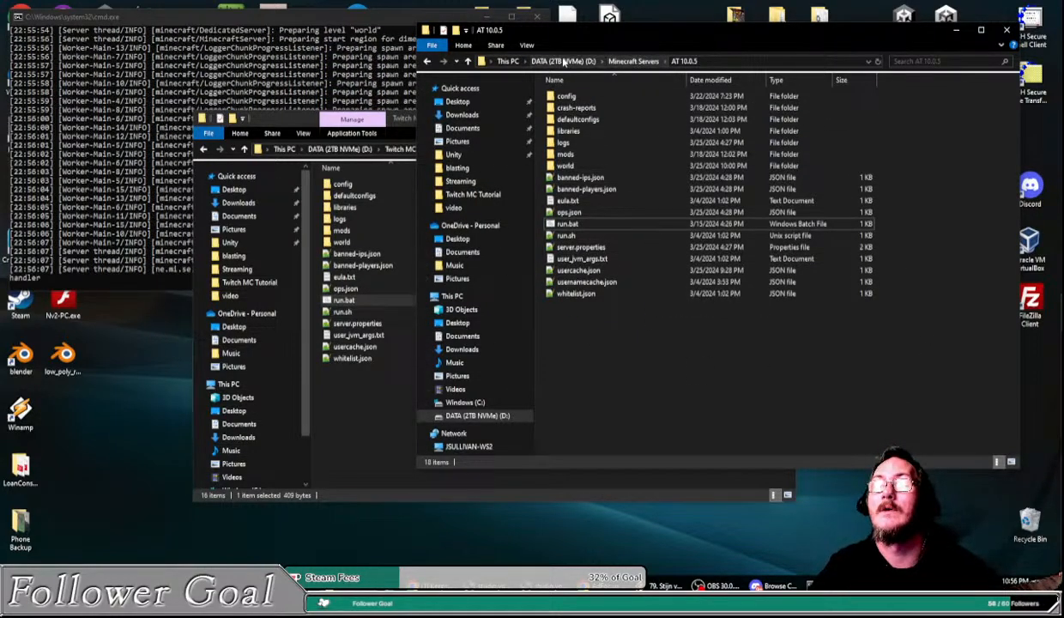
left_click(507, 61)
double_click(726, 221)
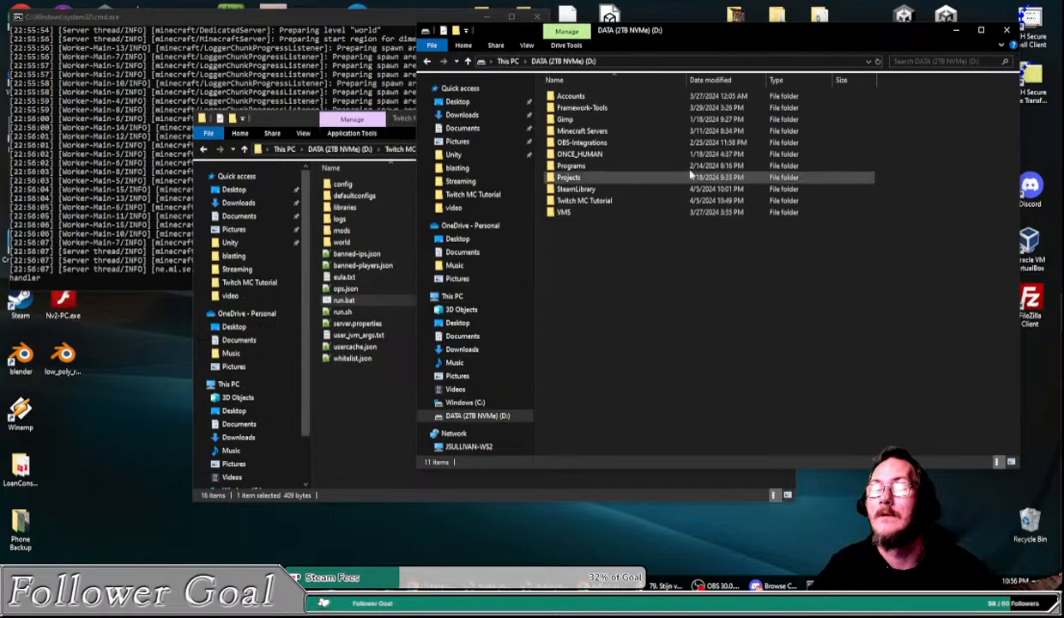
double_click(589, 202)
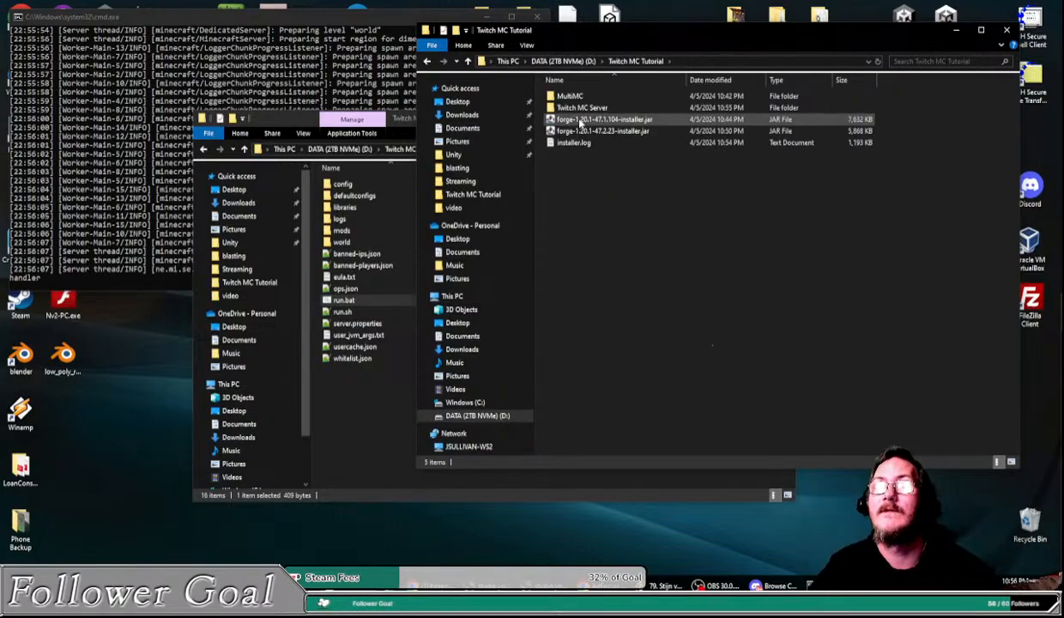
double_click(575, 97)
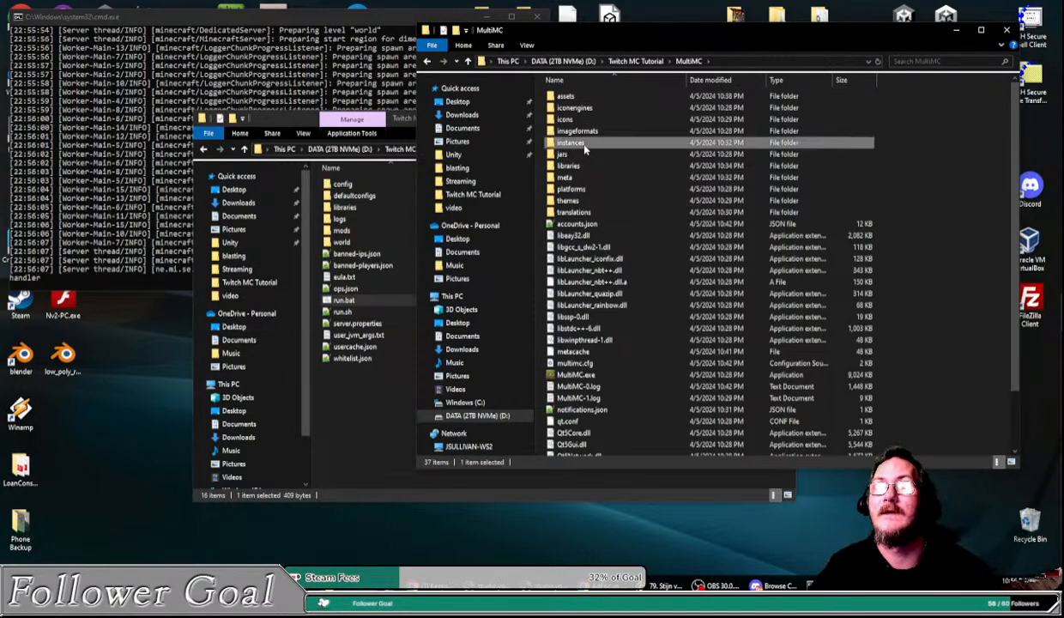
double_click(566, 141)
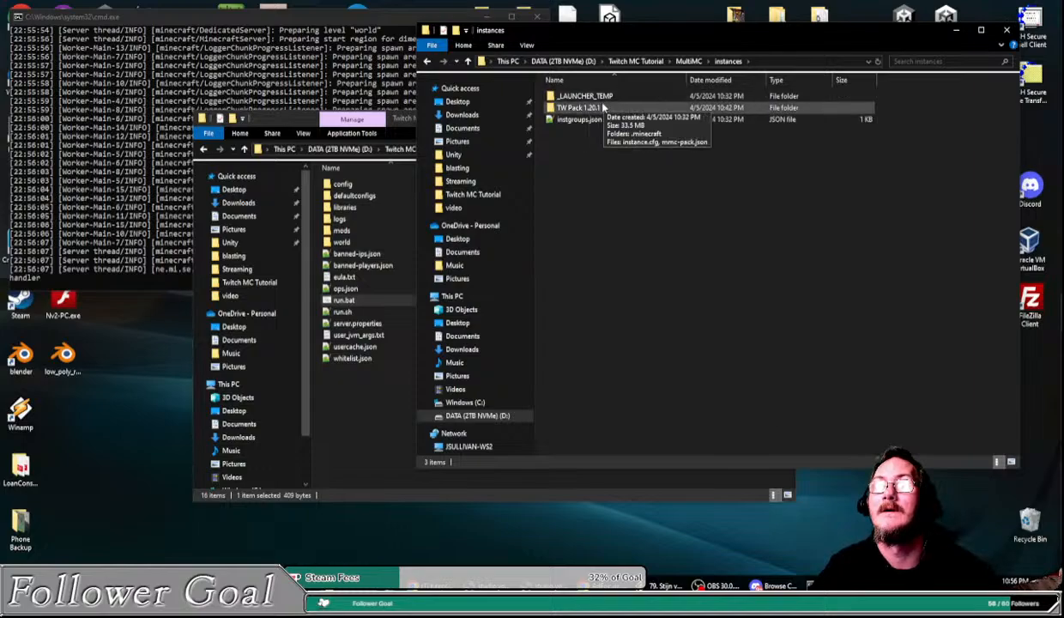
double_click(576, 107)
double_click(572, 97)
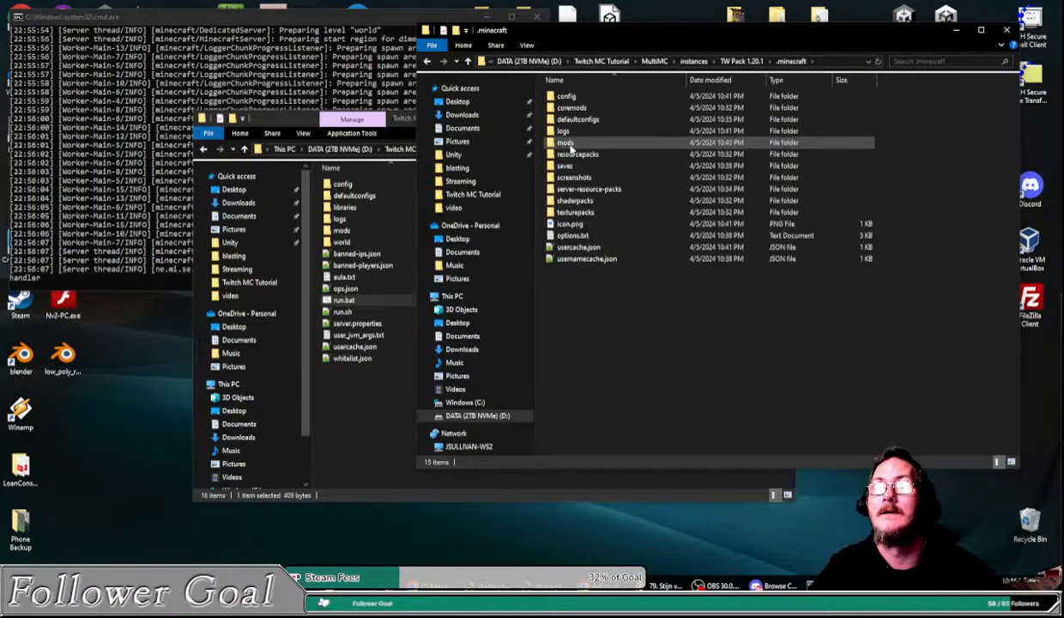
double_click(566, 141)
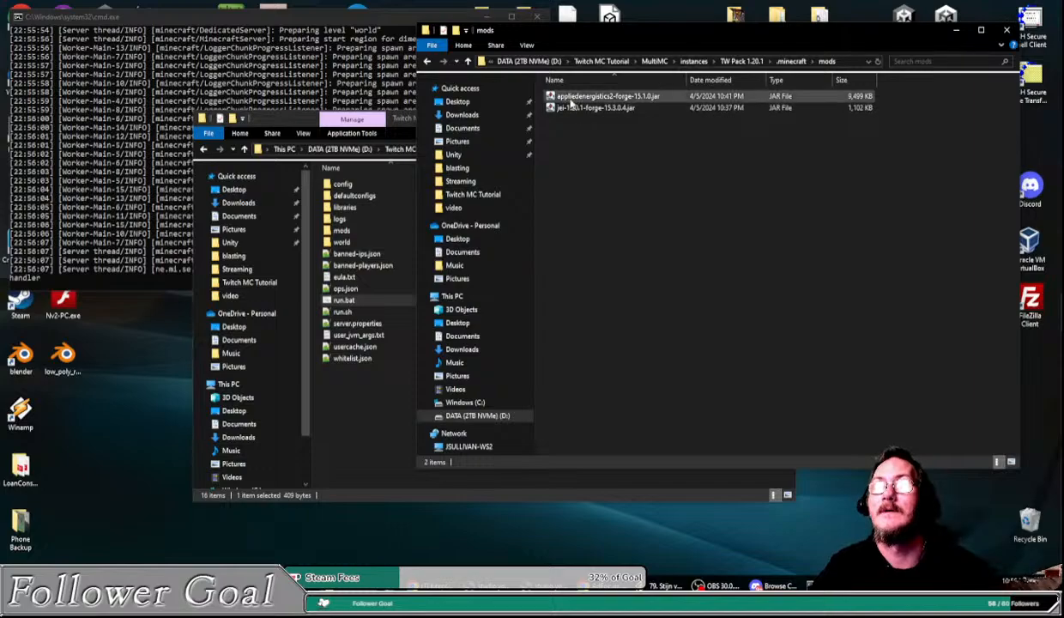
Step: Copy appliedenergistics2-forge-15.1.0.jar and jei-1.20.1-forge-15.3.0.4.jar from the TW Pack 1.20.1 mods folder into the Twitch MC Server's mods folder
left_click_drag(286, 121, 213, 137)
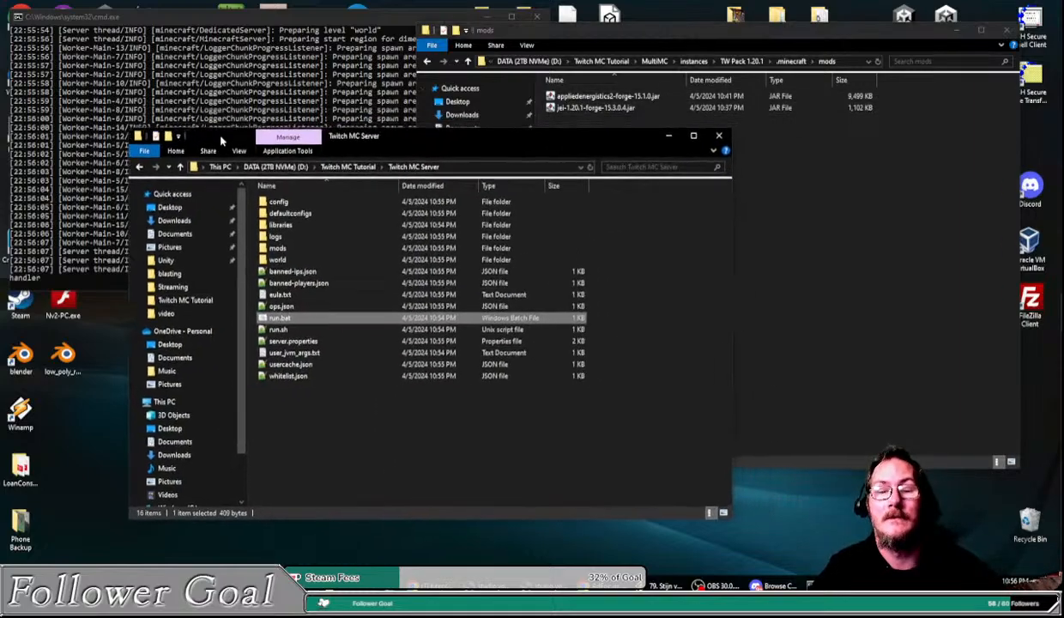
double_click(266, 249)
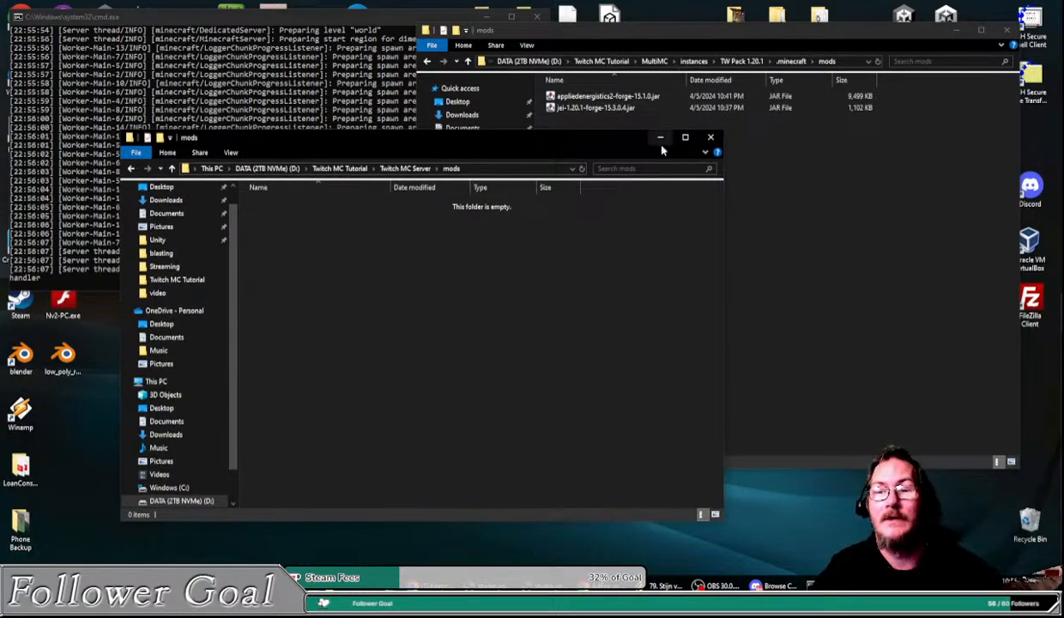
left_click(577, 115)
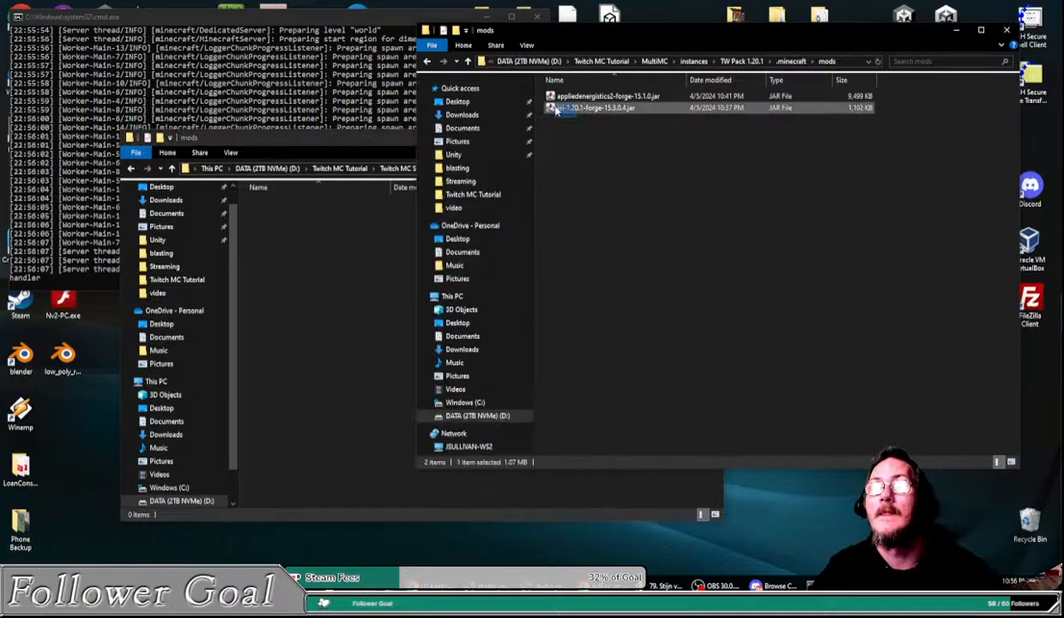
left_click(592, 96, "shift")
left_click_drag(550, 100, 294, 298)
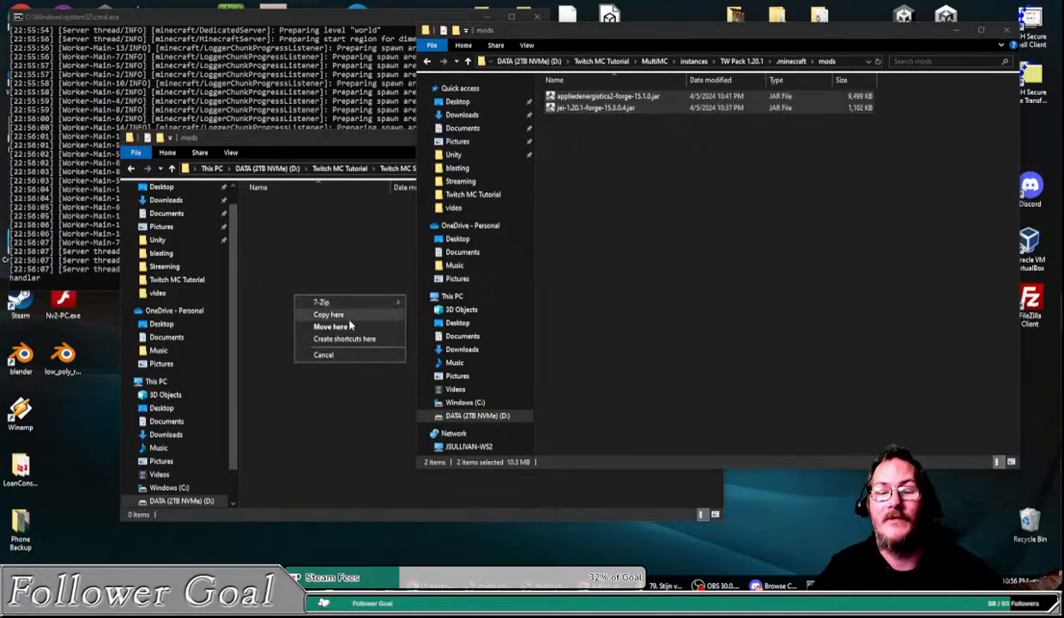
left_click(337, 307)
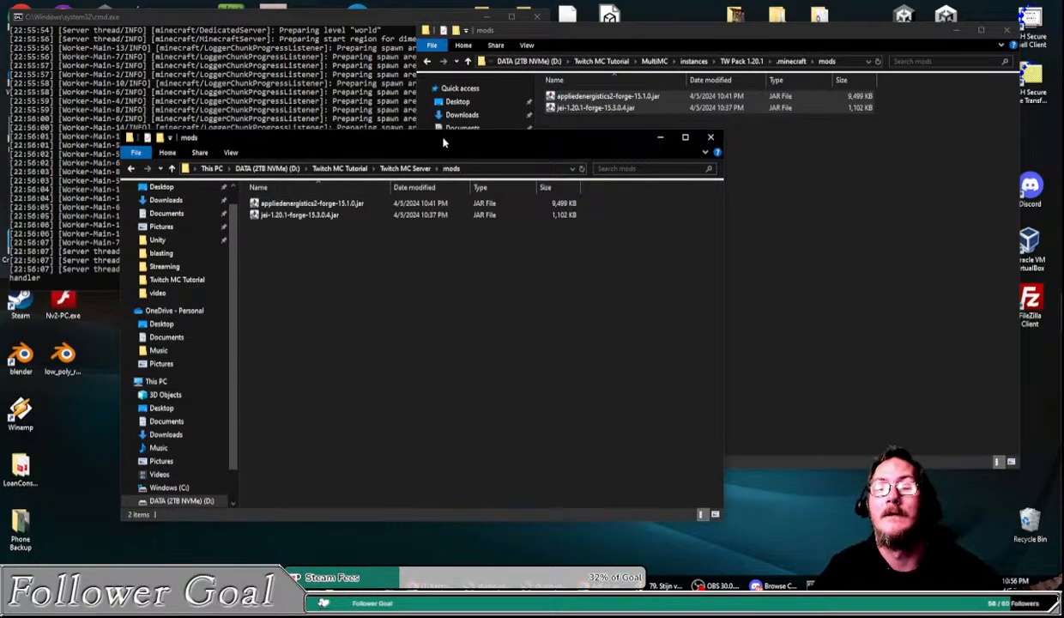
left_click_drag(443, 143, 449, 163)
left_click(358, 19)
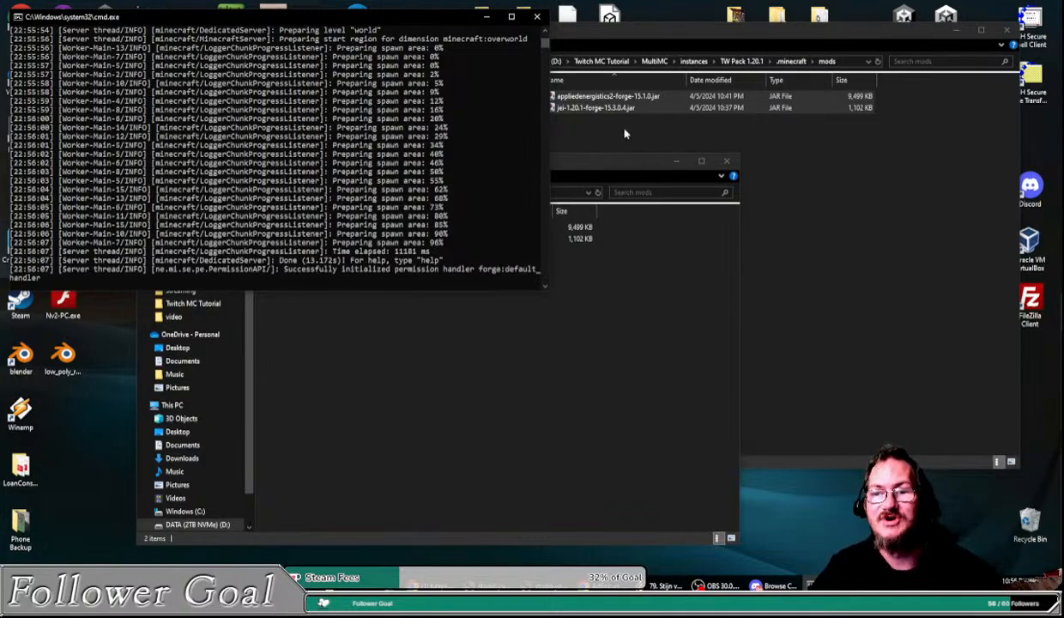
left_click(605, 134)
left_click(358, 385)
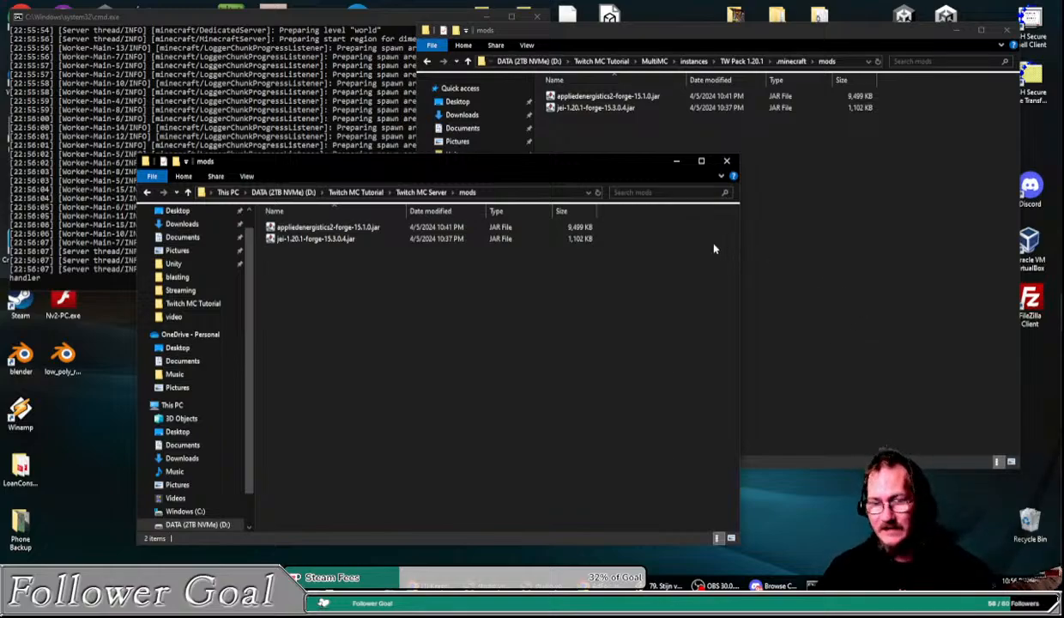
mouse_move(495, 161)
left_mouse_down()
mouse_move(476, 159)
mouse_move(496, 159)
left_mouse_up()
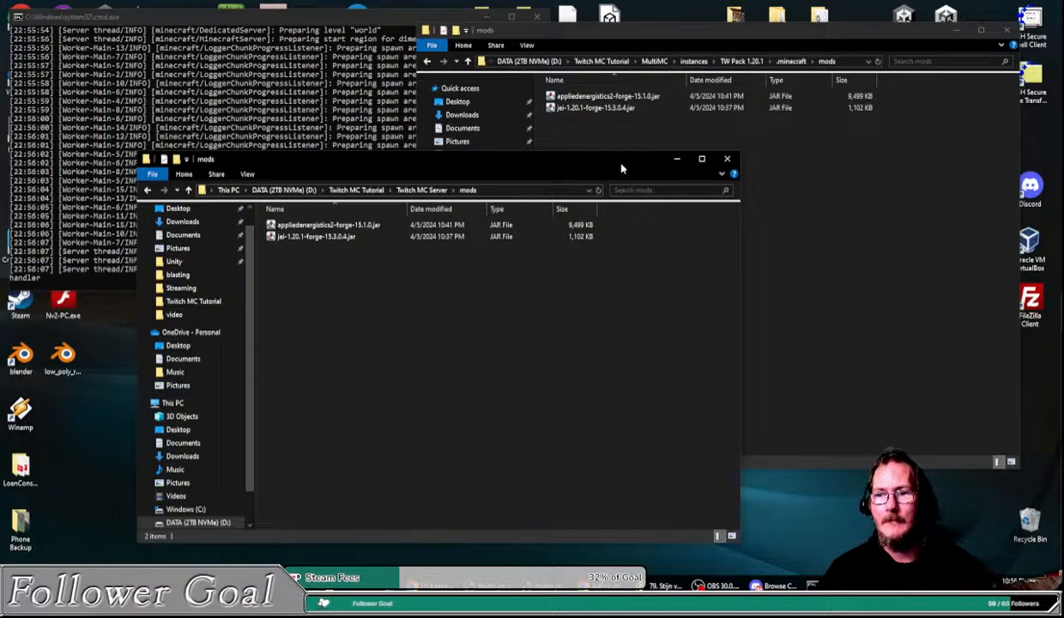
left_click_drag(622, 168, 603, 167)
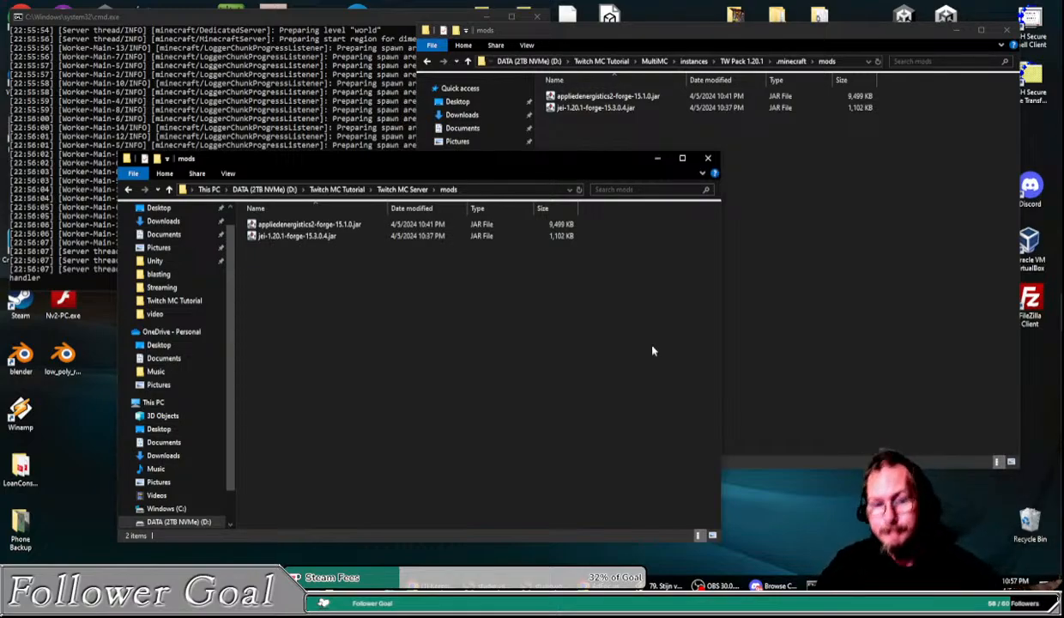
left_click_drag(461, 155, 445, 162)
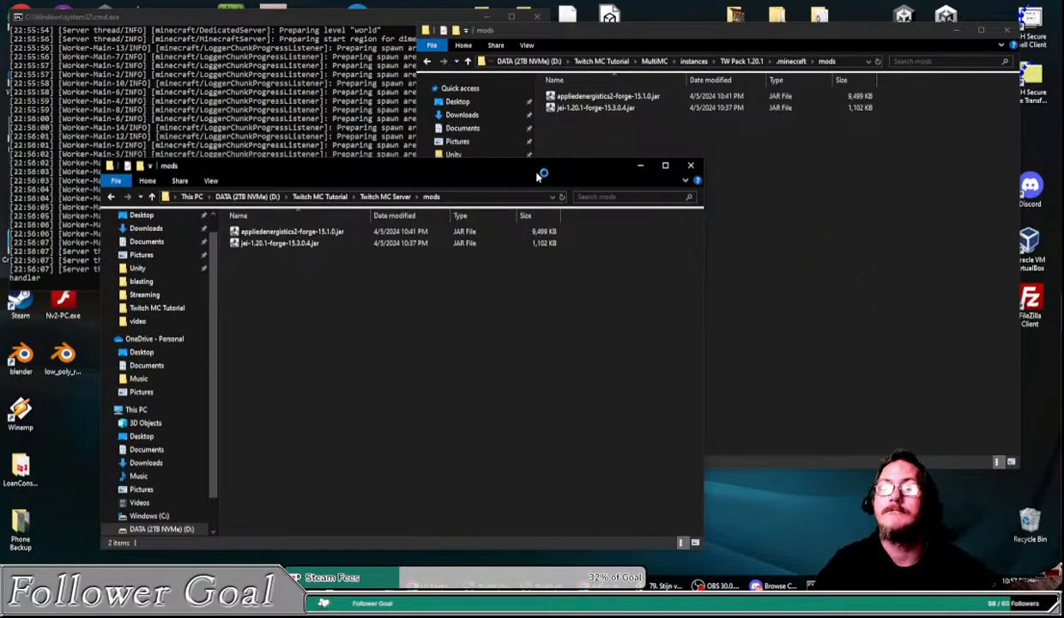
left_click_drag(537, 176, 581, 169)
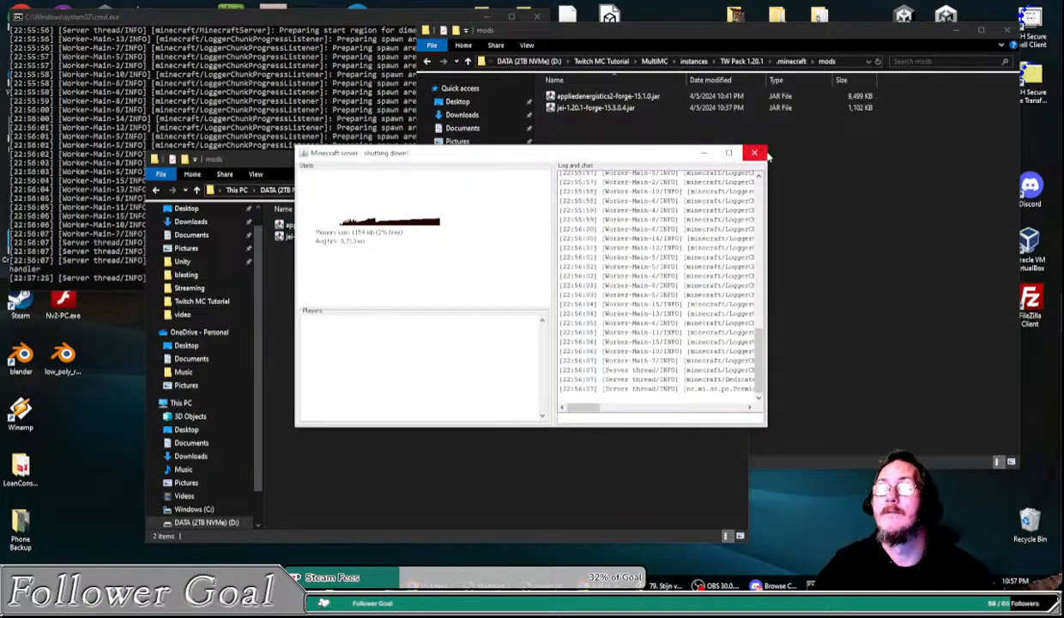
Step: Shut down the running Minecraft server from its own window and dismiss the leftover command console
left_click(753, 153)
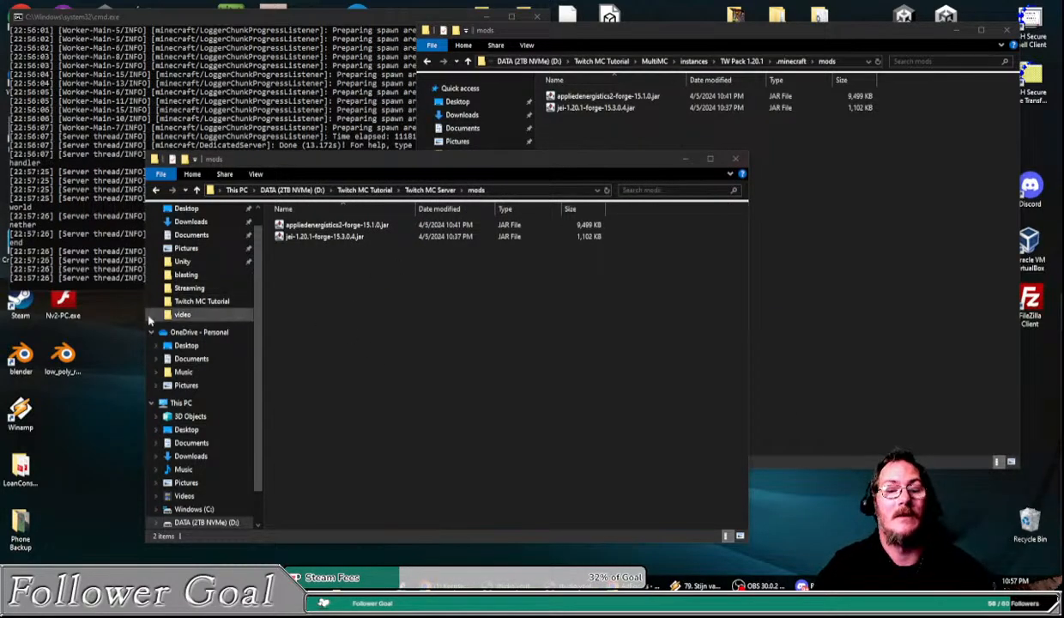
left_click(99, 246)
key("Return")
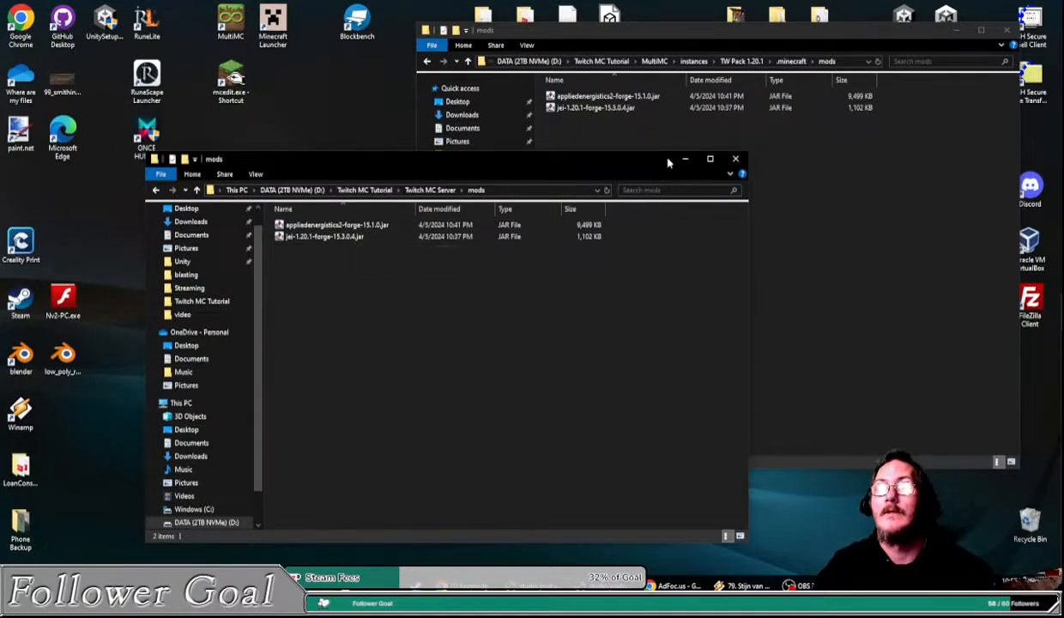
Step: Return to the Twitch MC Server folder and open its run.bat for editing in Notepad++
left_click(364, 190)
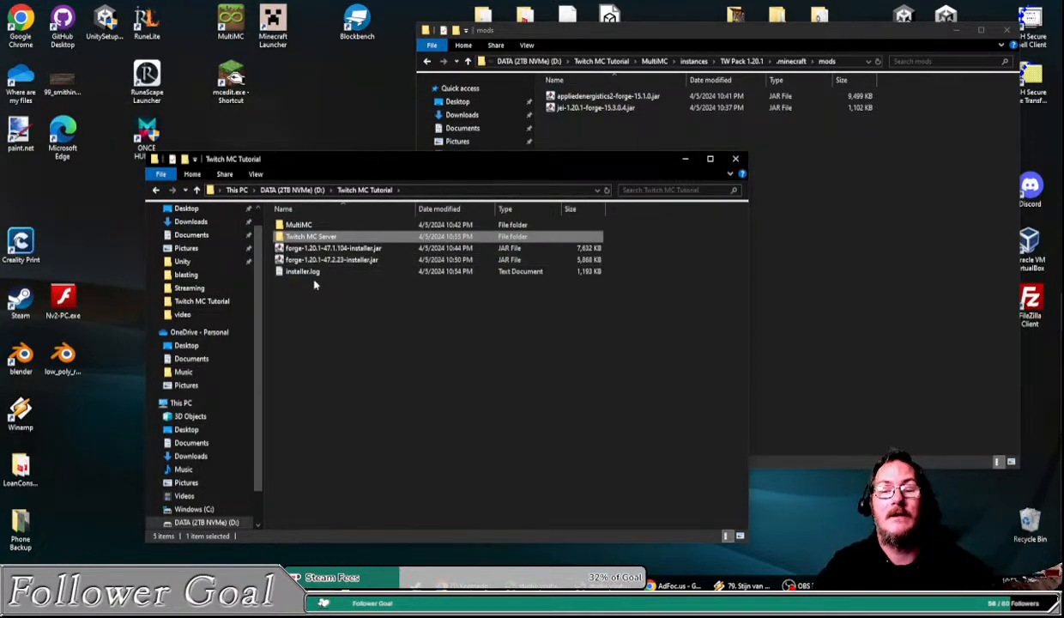
double_click(311, 236)
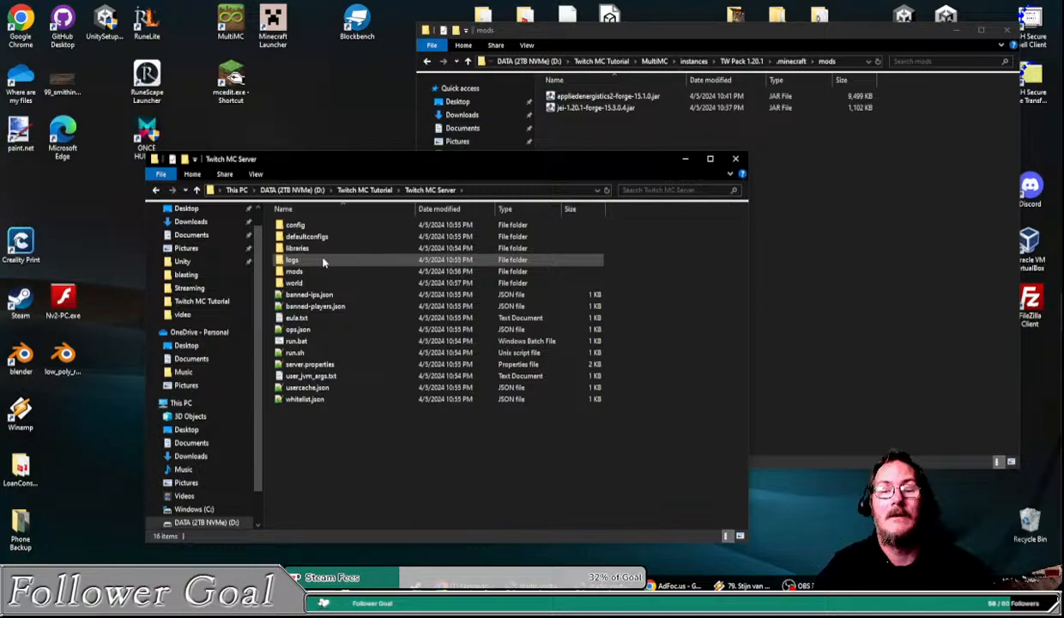
left_click(298, 318)
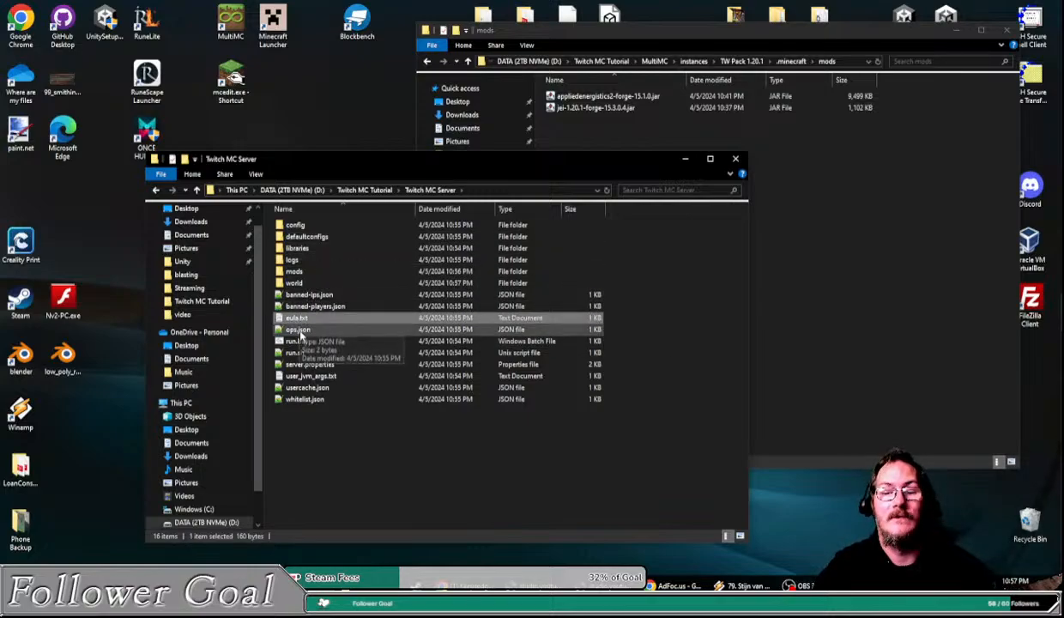
left_click(304, 341)
right_click(304, 341)
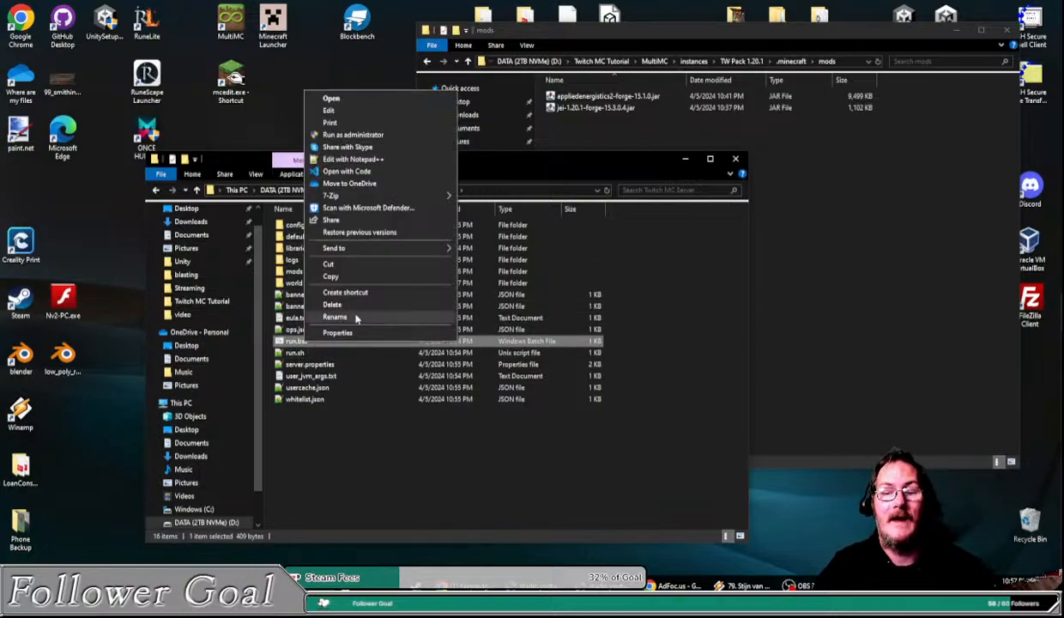
left_click(354, 159)
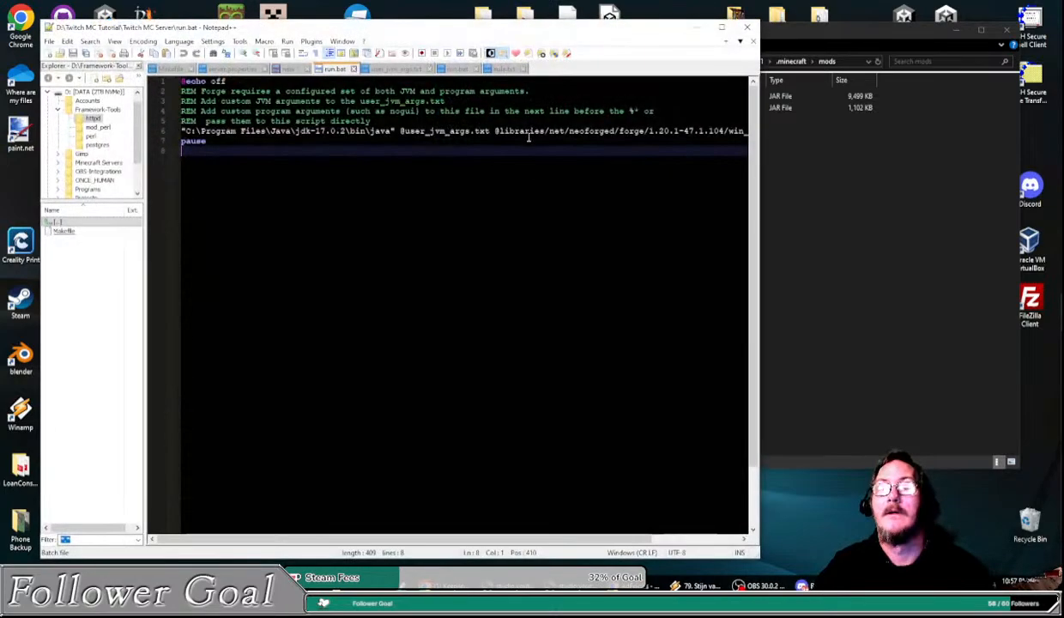
Step: Add the nogui argument after win_args.txt in run.bat's Java launch line and save the file
left_click_drag(324, 539, 524, 529)
left_click(695, 131)
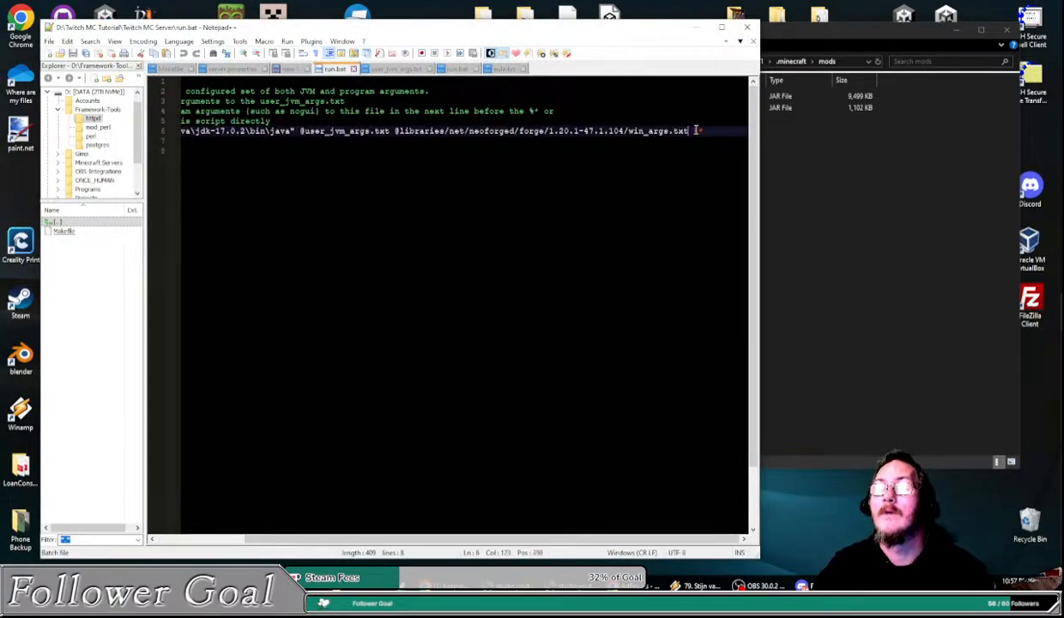
type("no")
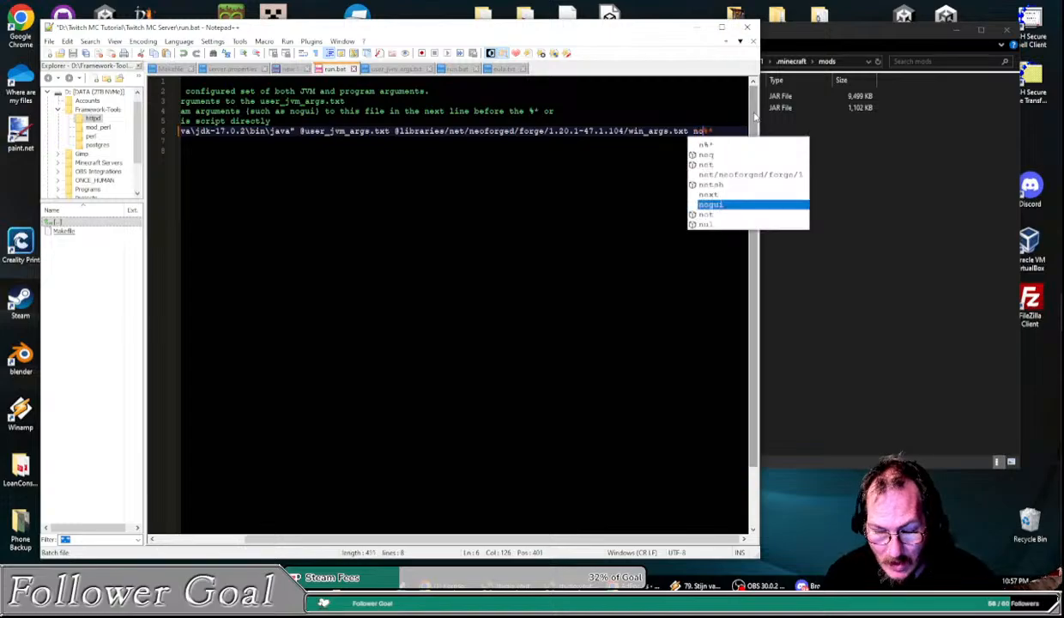
type("gui")
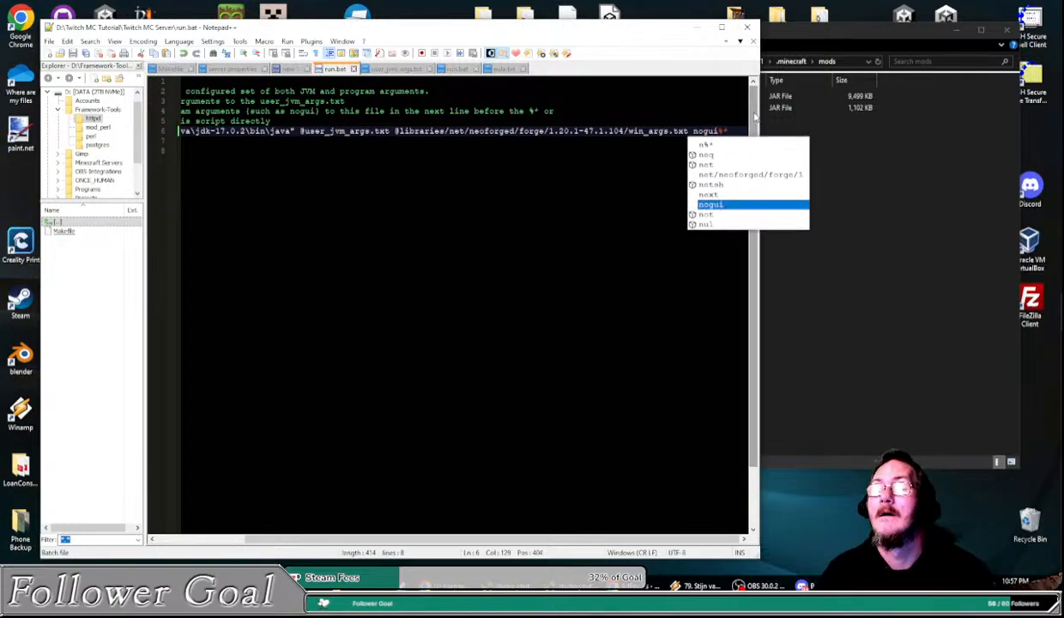
key("Return")
left_click(582, 224)
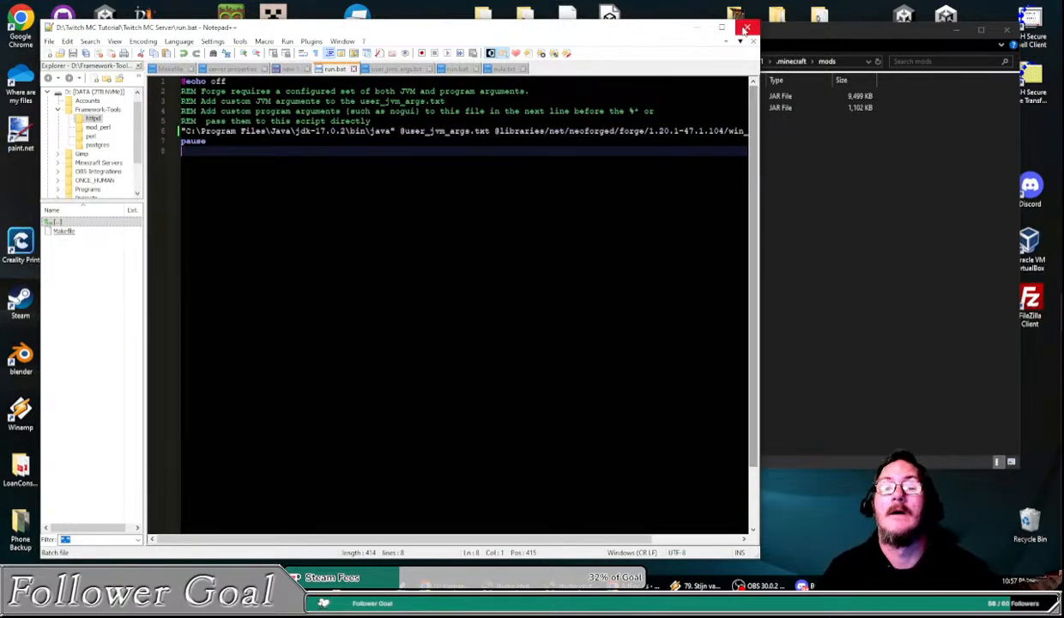
Step: Close Notepad++ and start the server again with run.bat from the Twitch MC Server folder
left_click(746, 27)
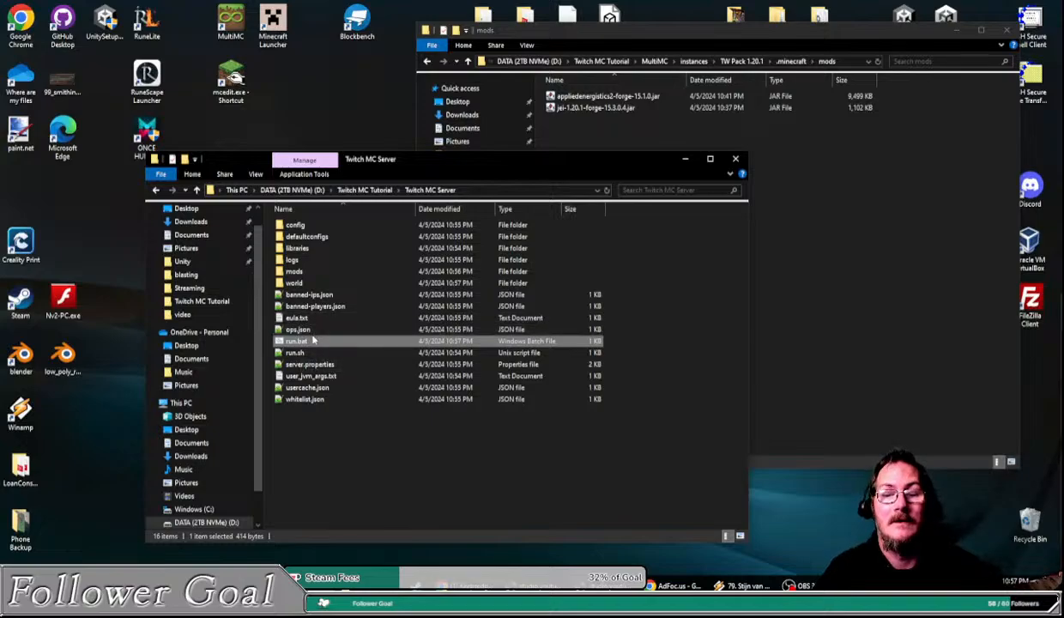
double_click(301, 342)
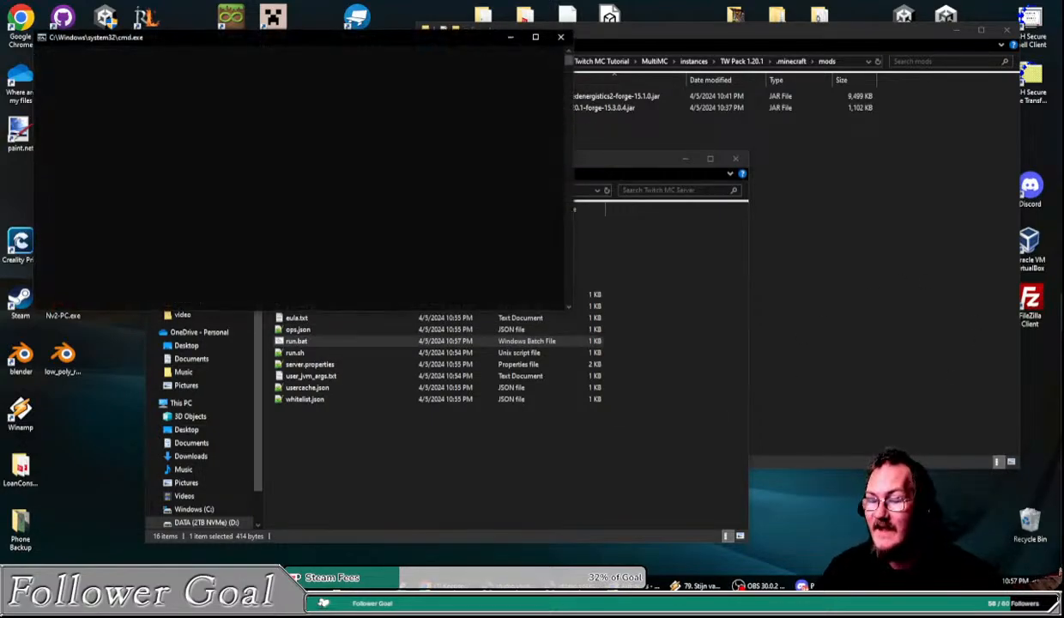
left_click_drag(321, 34, 295, 15)
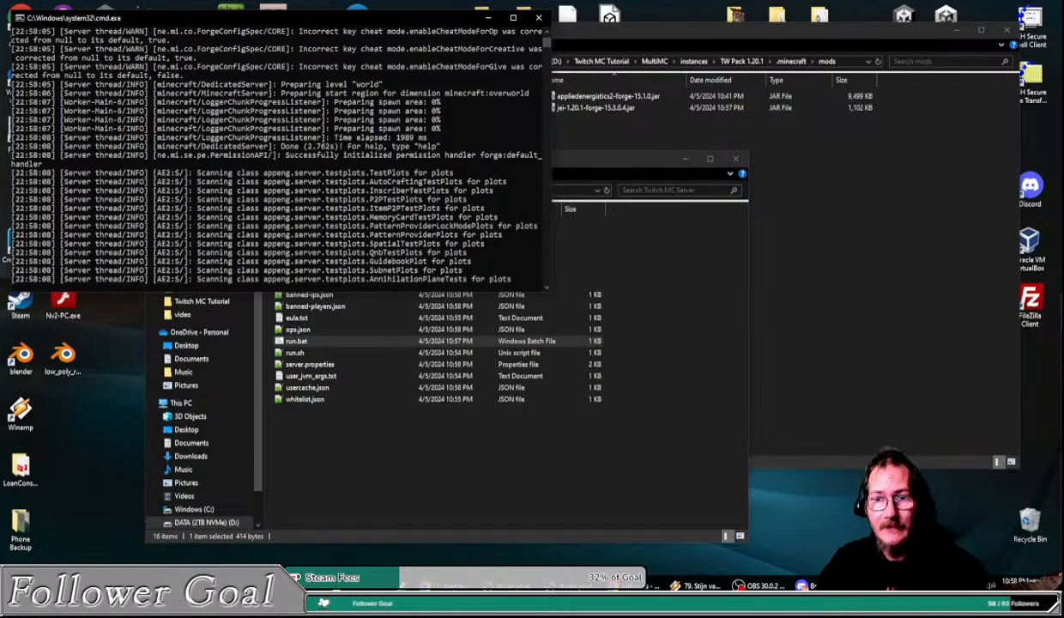
left_click(995, 498)
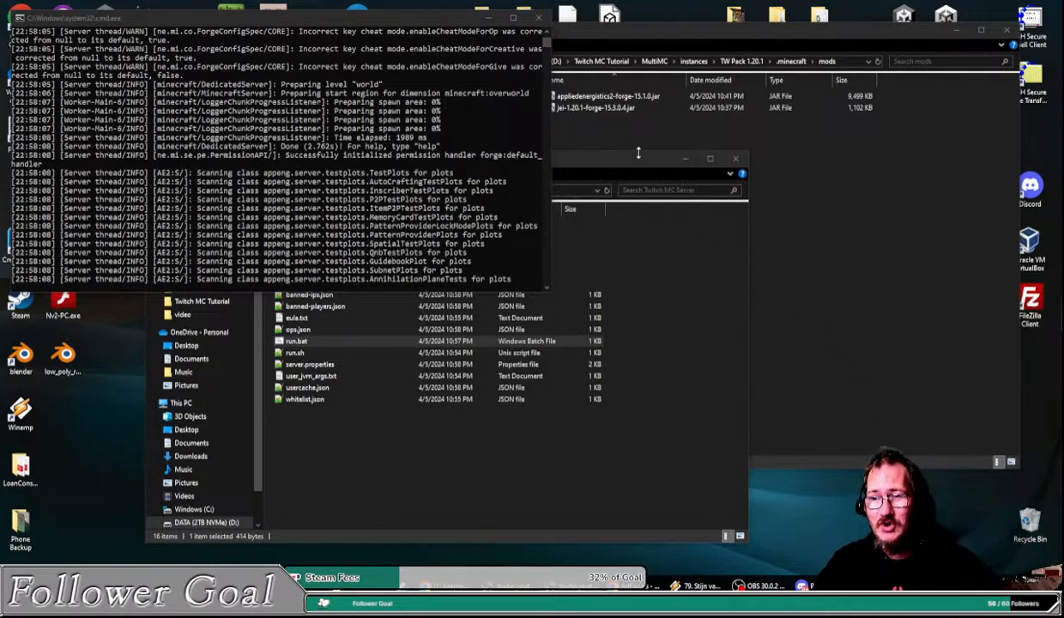
left_click_drag(624, 163, 606, 163)
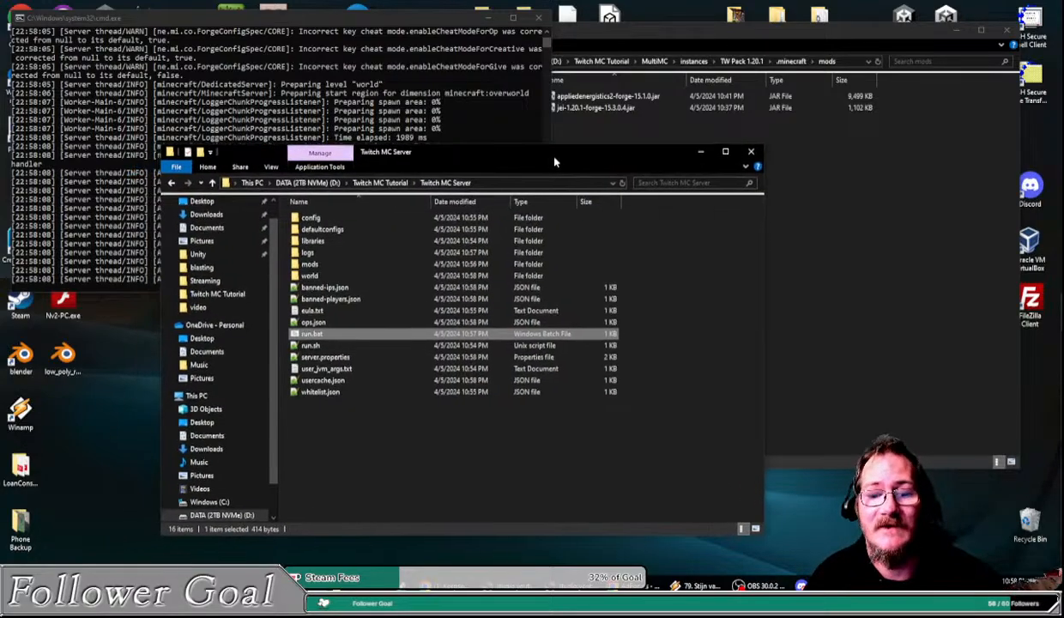
left_click_drag(521, 166, 572, 164)
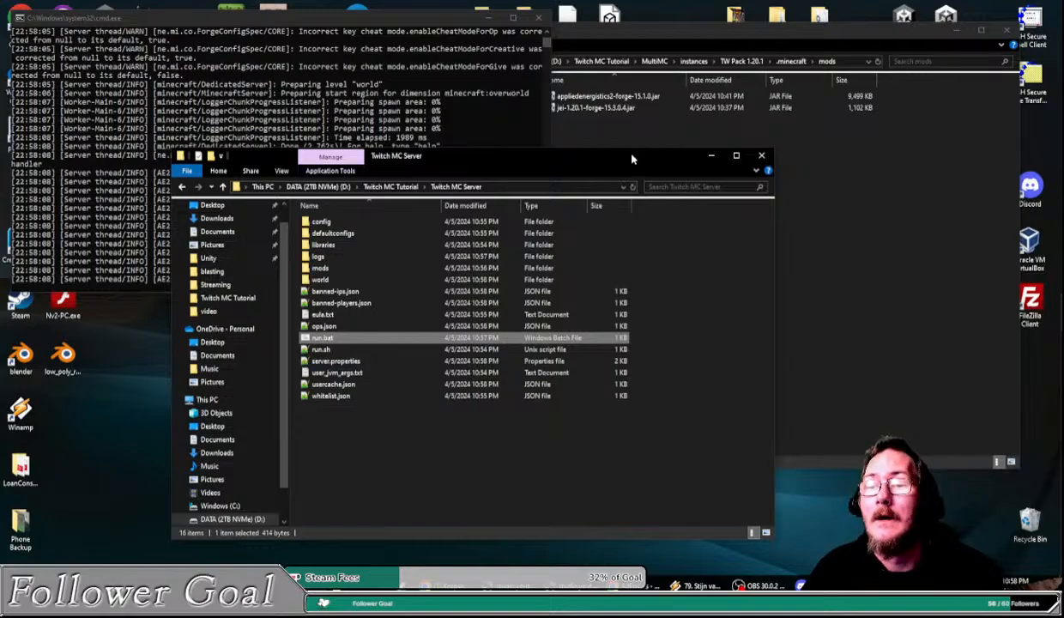
left_click_drag(639, 156, 649, 182)
left_click(349, 23)
left_click_drag(349, 24, 344, 18)
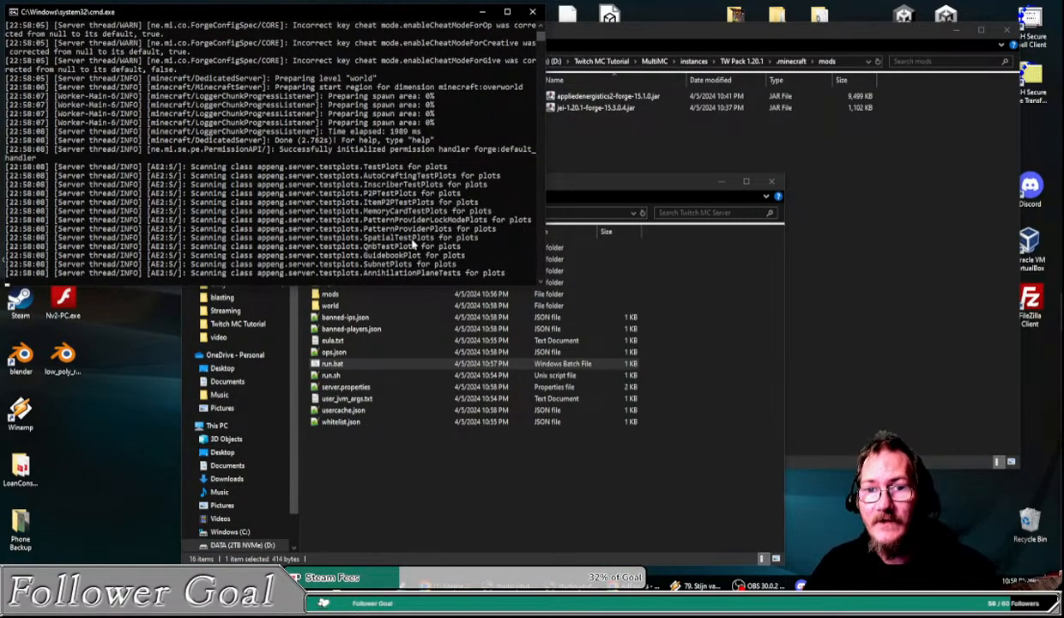
Step: Minimize the mods and Twitch MC Server folder windows so only the server console stays open on the desktop
left_click(909, 274)
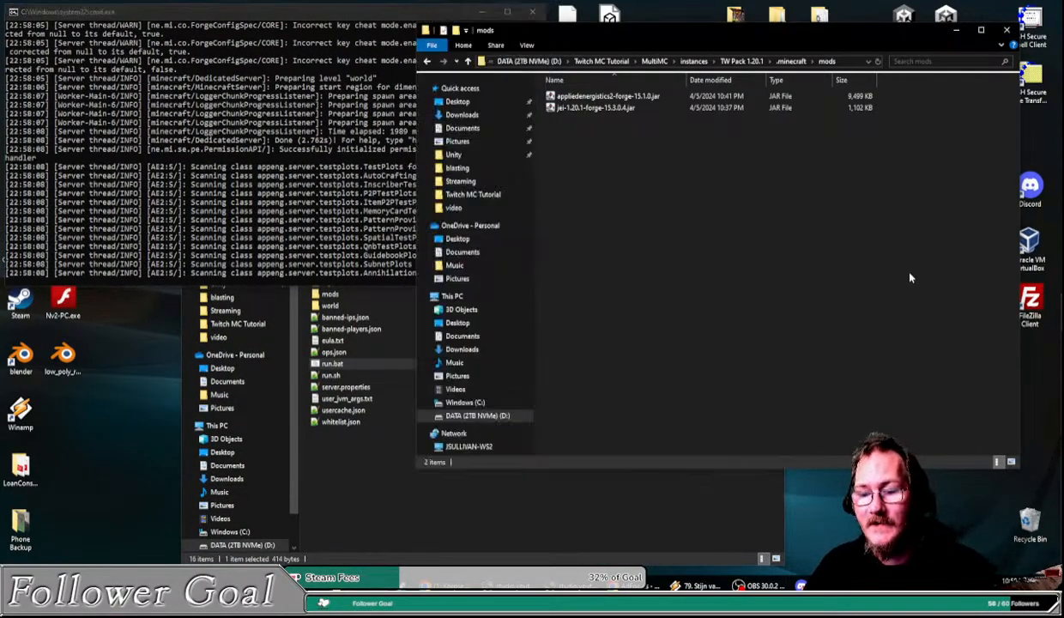
left_click(956, 30)
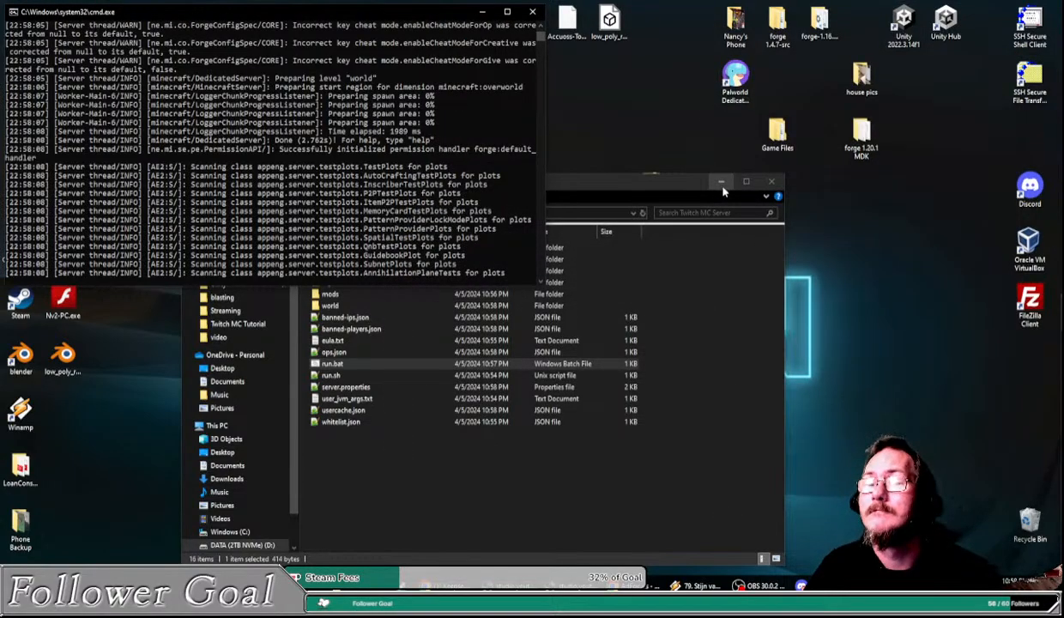
left_click(721, 183)
left_click_drag(387, 19, 403, 84)
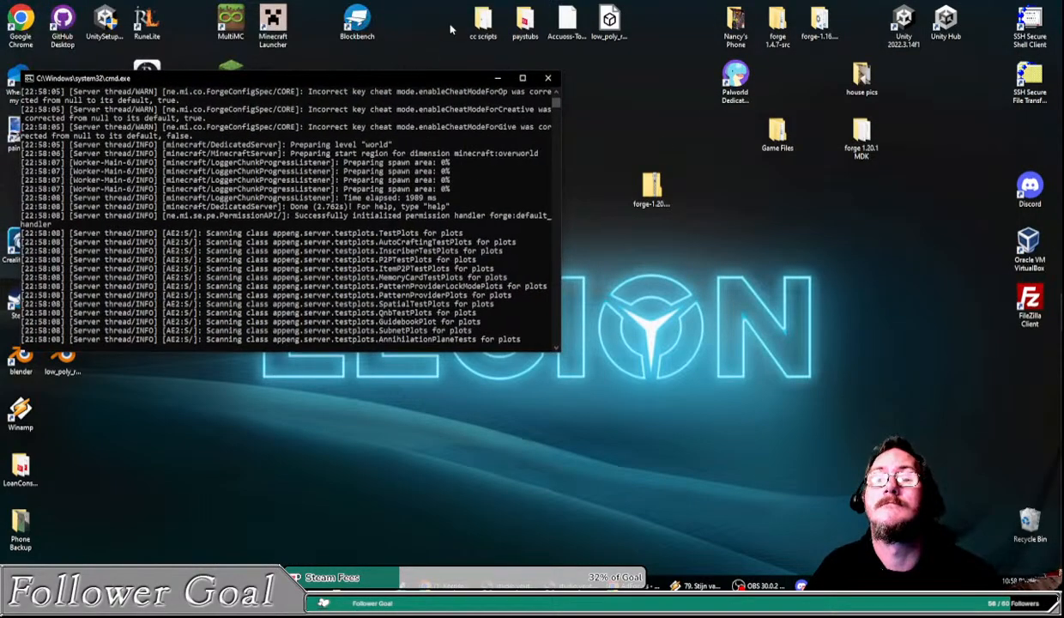
left_click_drag(286, 82, 271, 21)
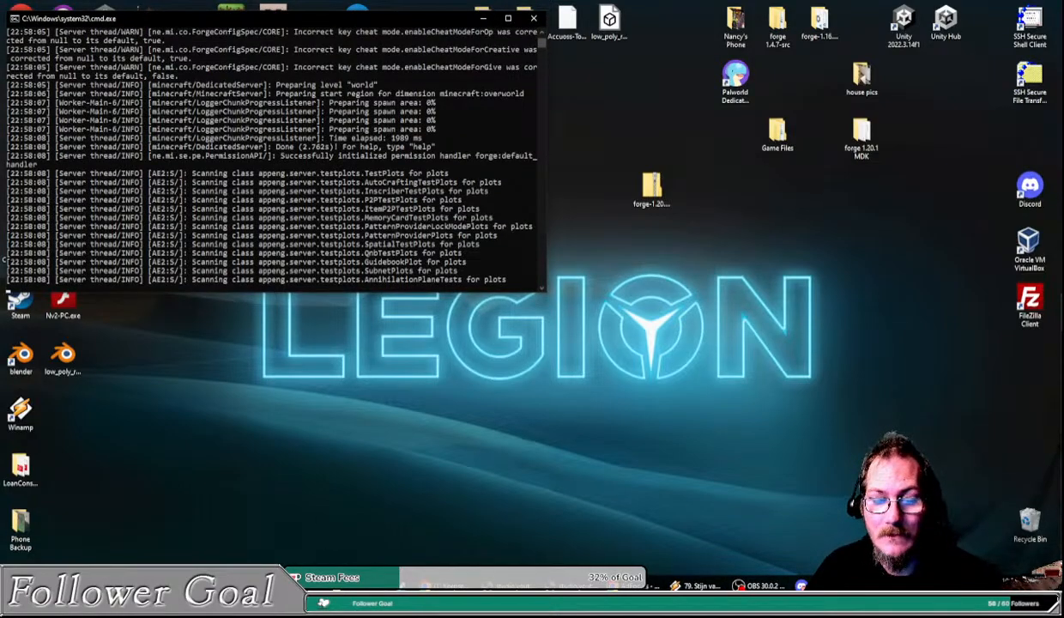
Step: Run MultiMC.exe from the MultiMC folder inside Twitch MC Tutorial and launch the TW Pack 1.20.1 instance
key("alt+Tab")
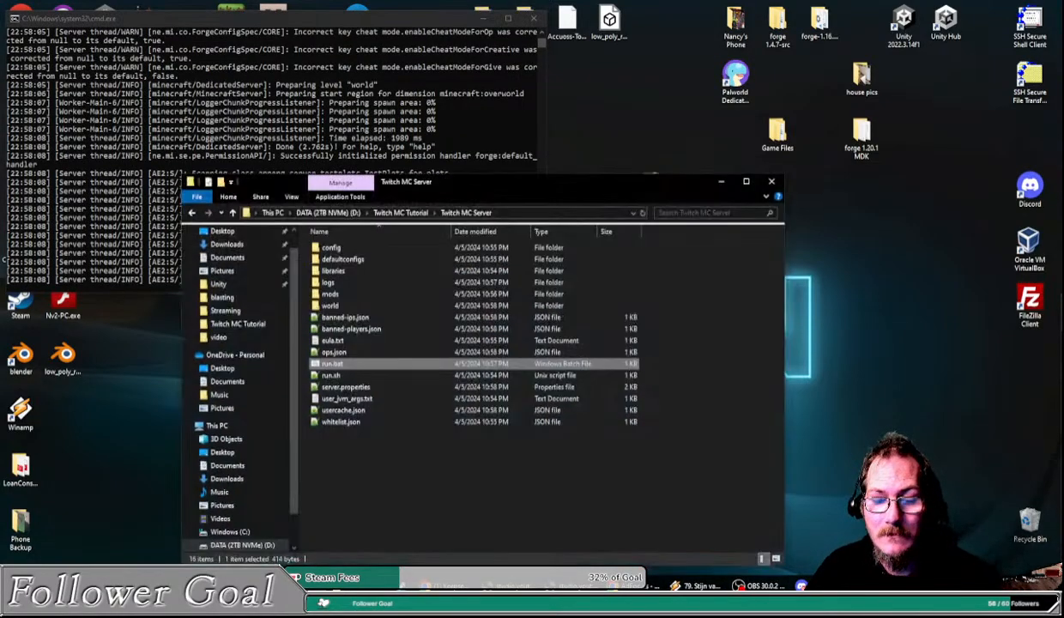
left_click(401, 213)
double_click(333, 246)
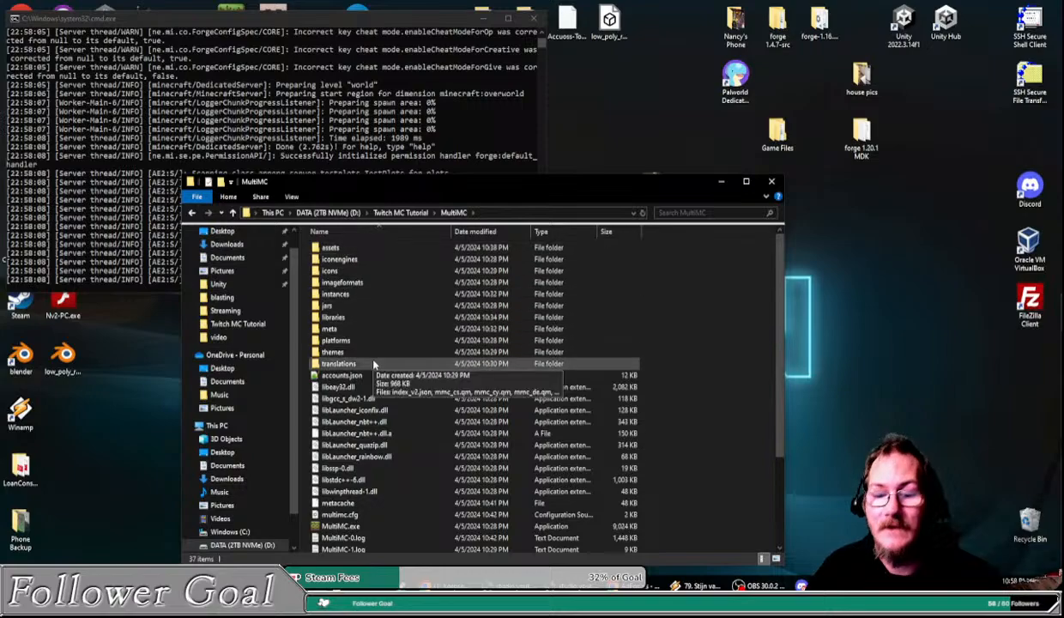
double_click(348, 525)
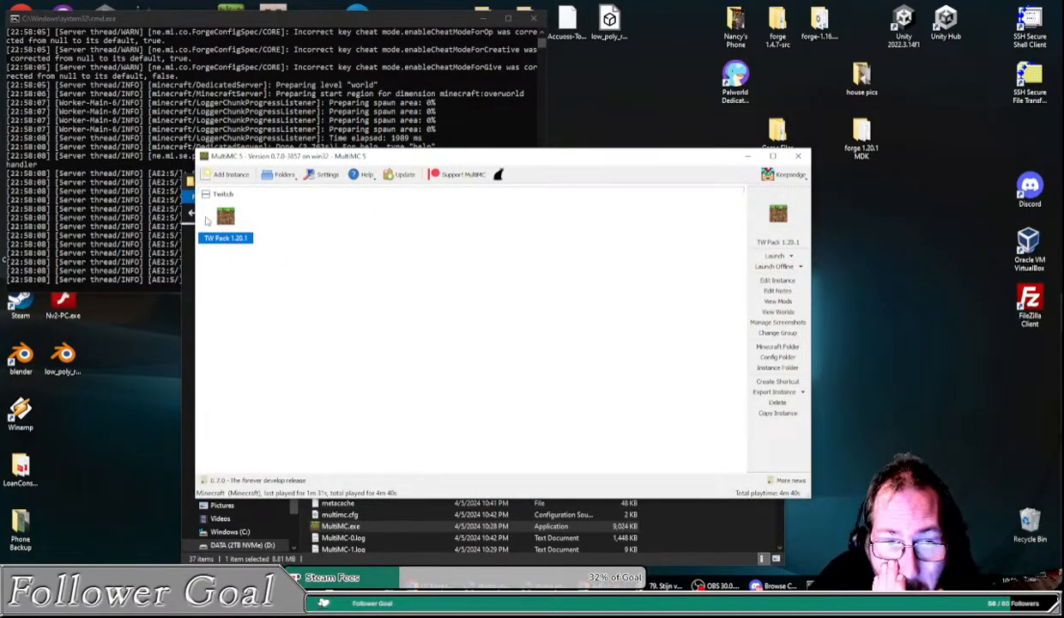
double_click(228, 220)
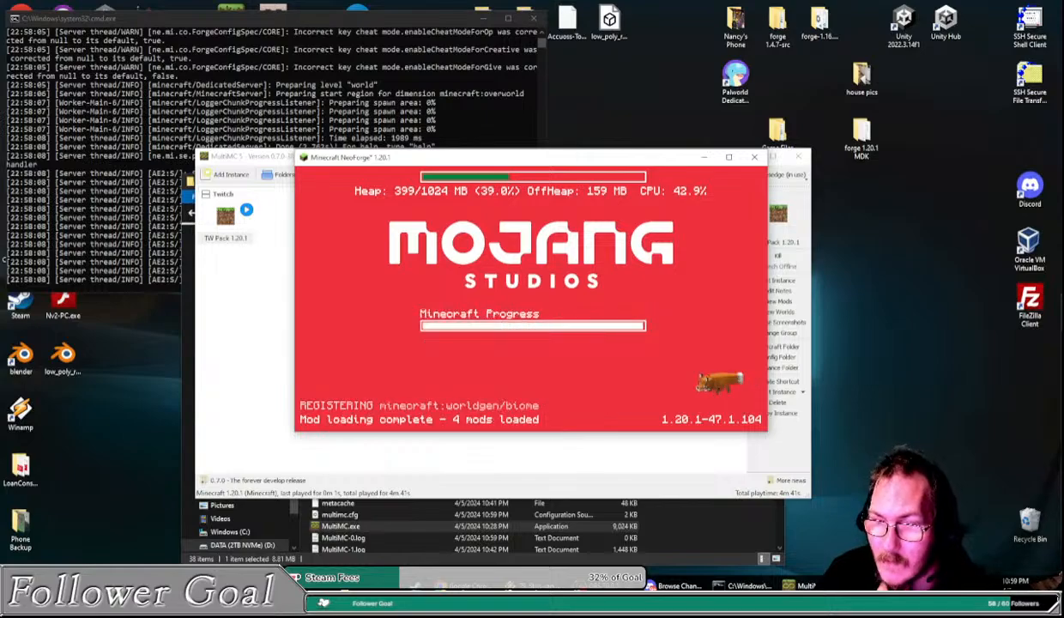
Step: Maximize the Minecraft window and open the multiplayer server list, accepting the third-party online play caution so it is not shown again
left_click_drag(601, 163, 448, 71)
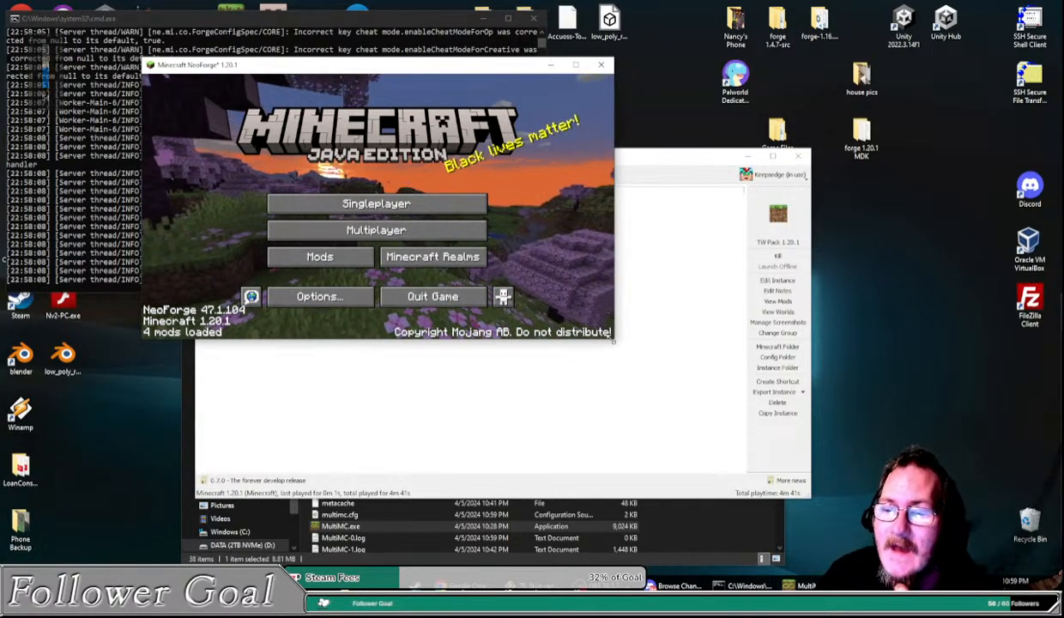
left_click(607, 334)
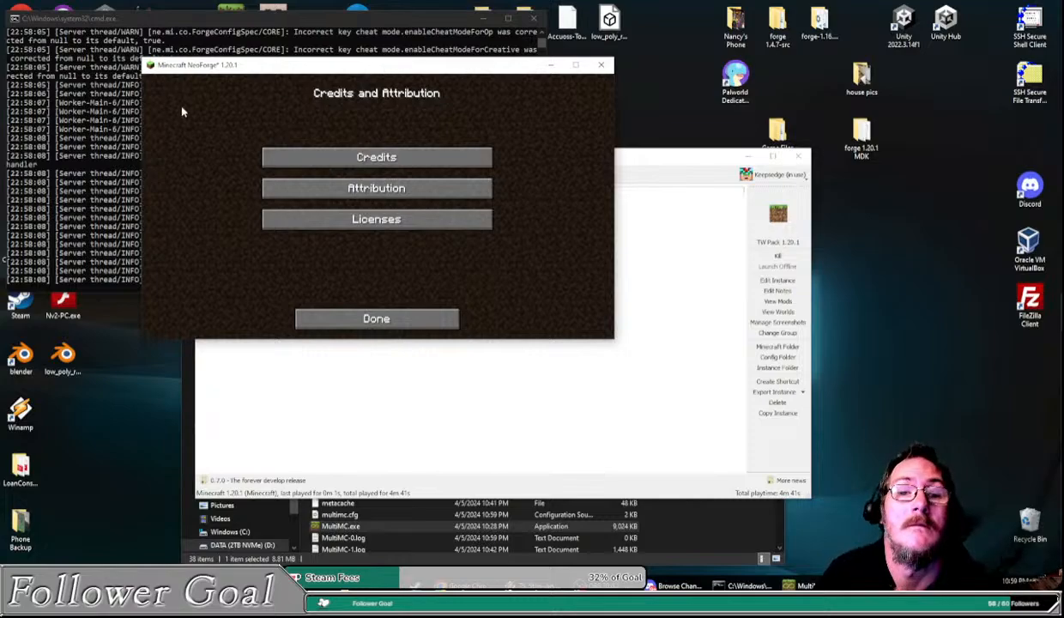
left_click(400, 321)
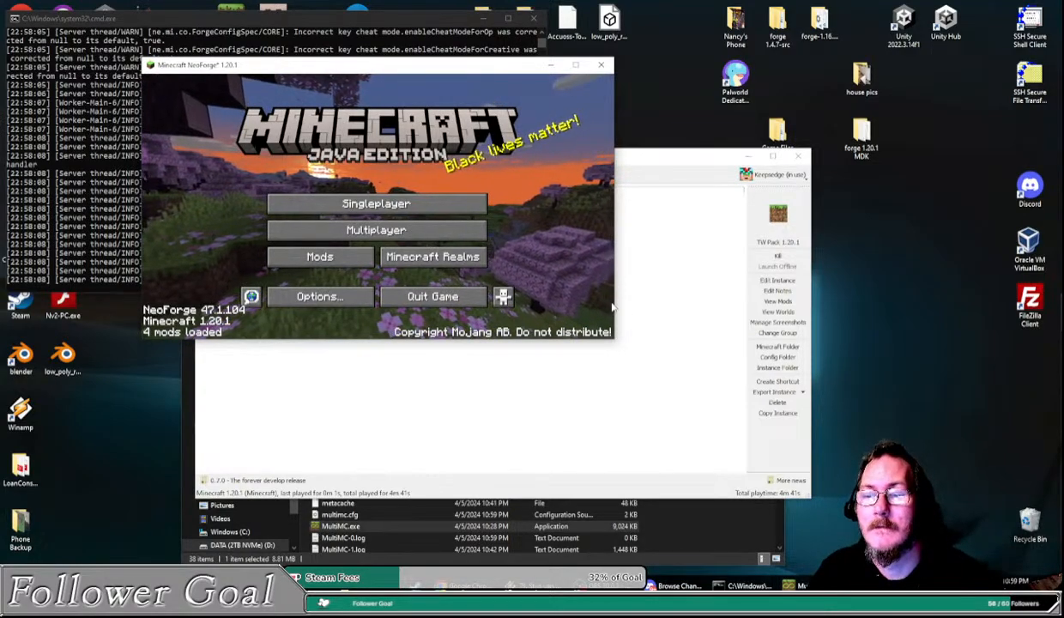
double_click(453, 65)
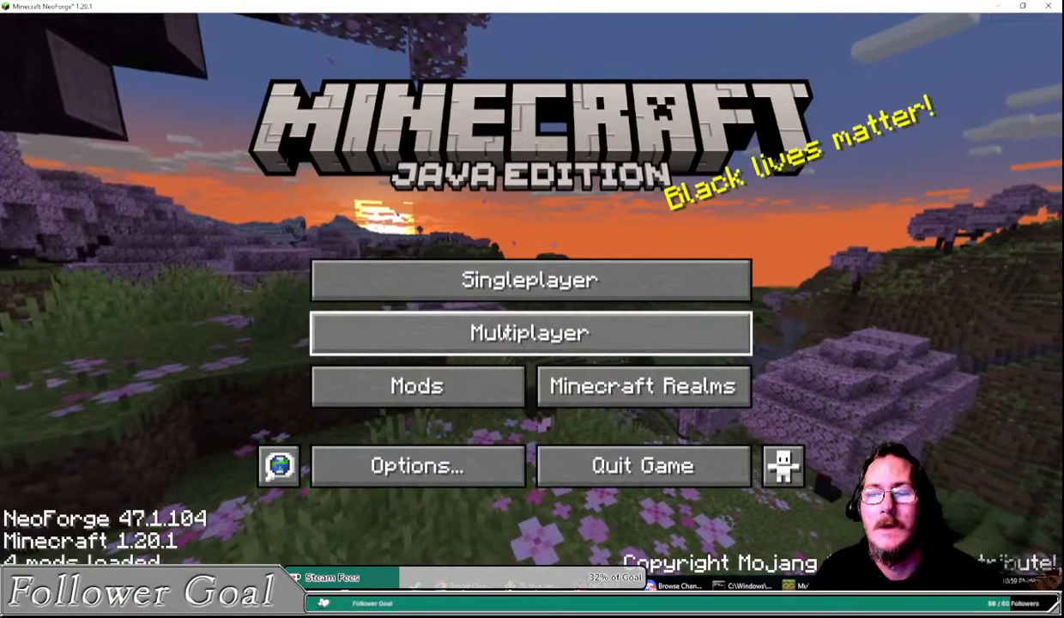
left_click(513, 324)
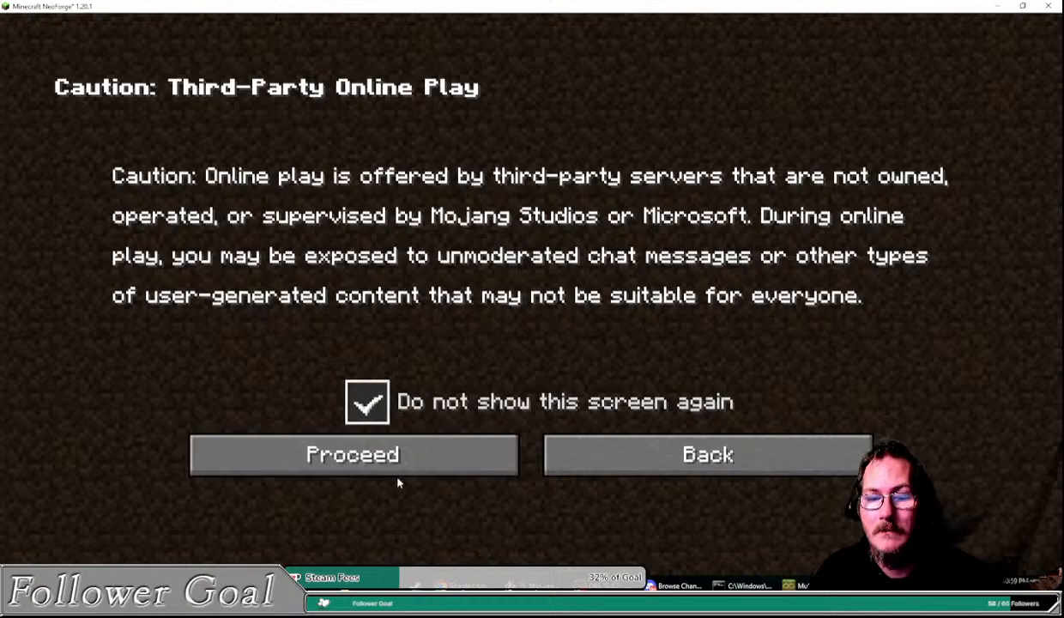
left_click(388, 464)
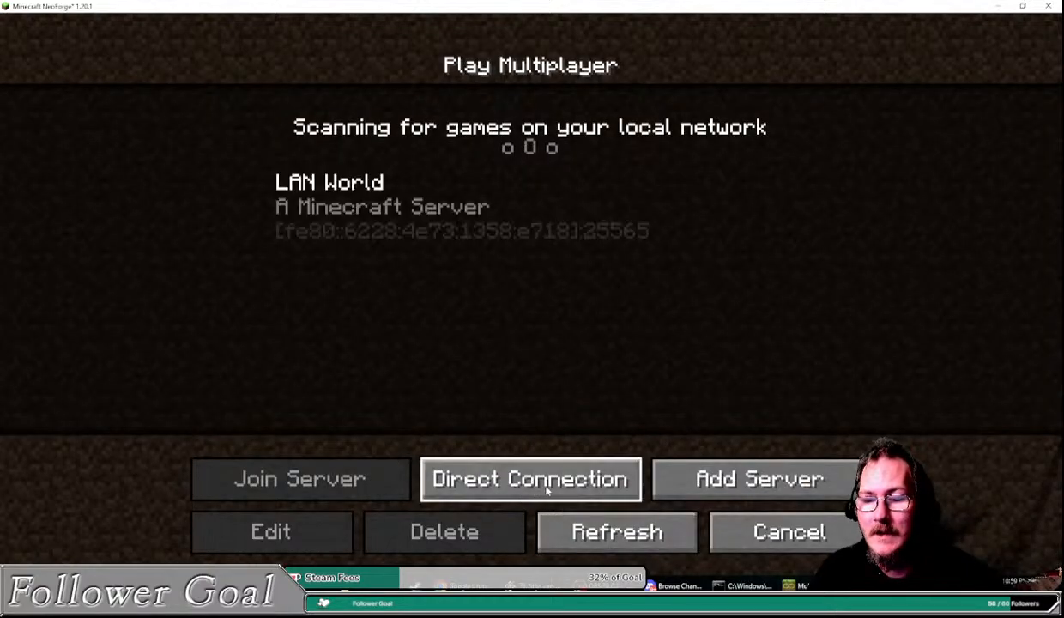
Step: Add a server to the multiplayer list with the address 127.0.0.1, keeping the name Minecraft Server
left_click(425, 253)
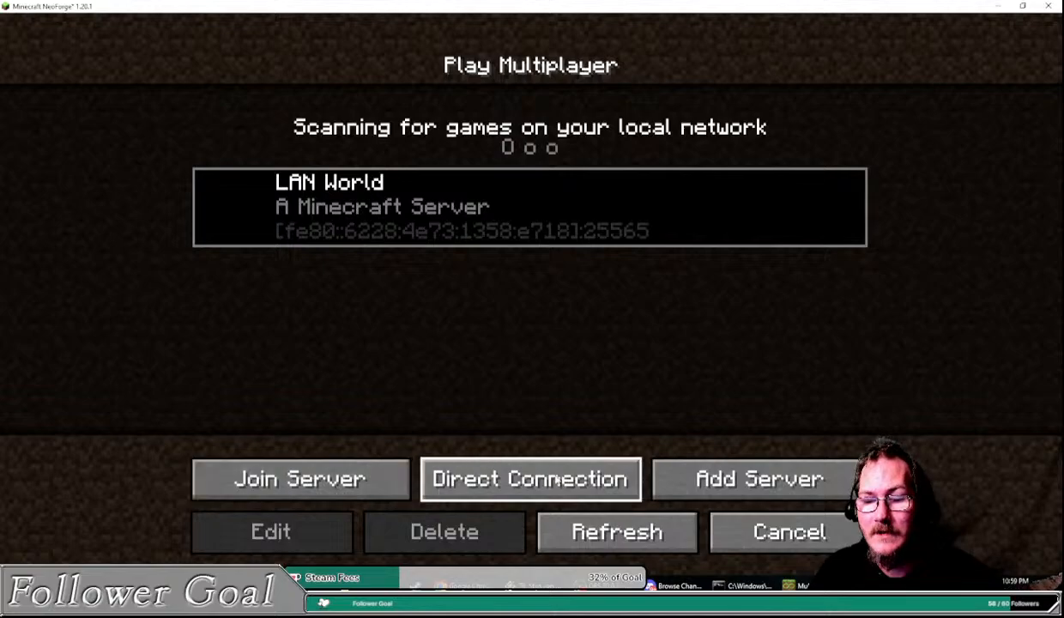
left_click(708, 471)
left_click(477, 270)
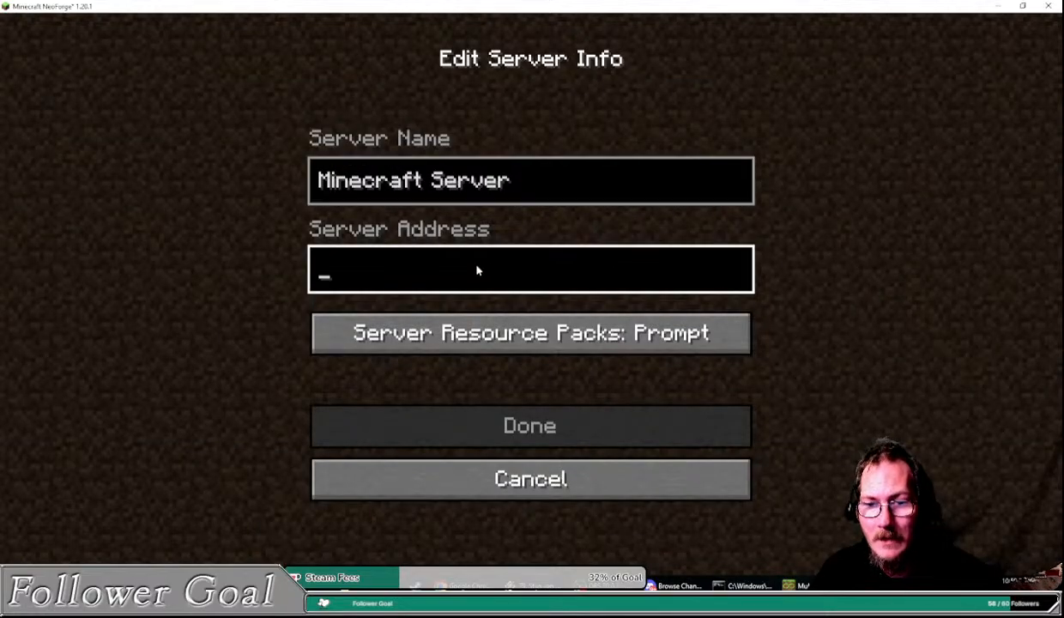
type("127.0.0.1")
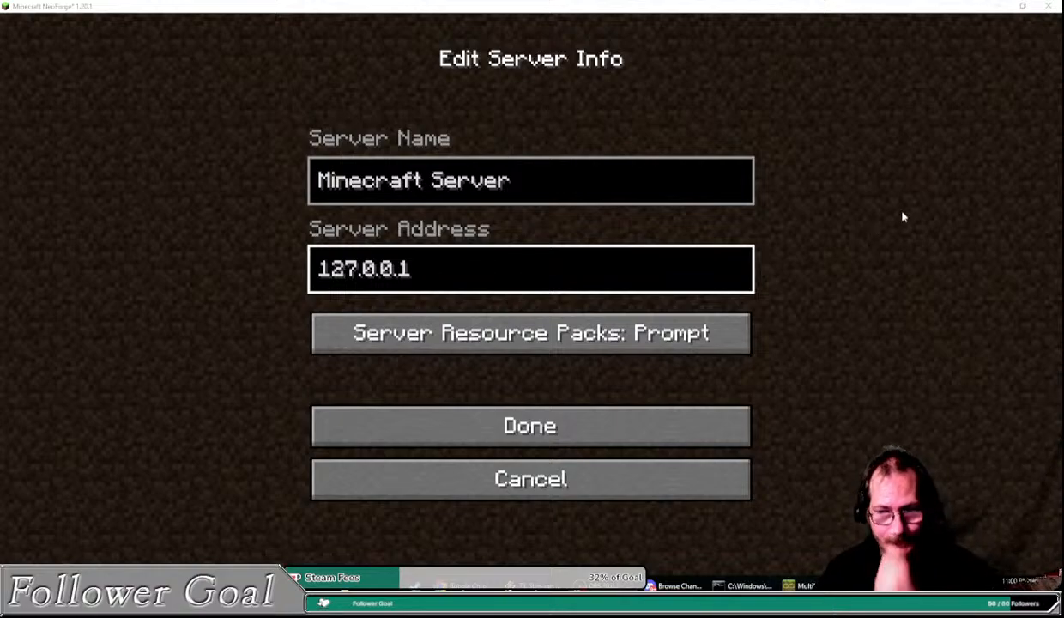
left_click(579, 427)
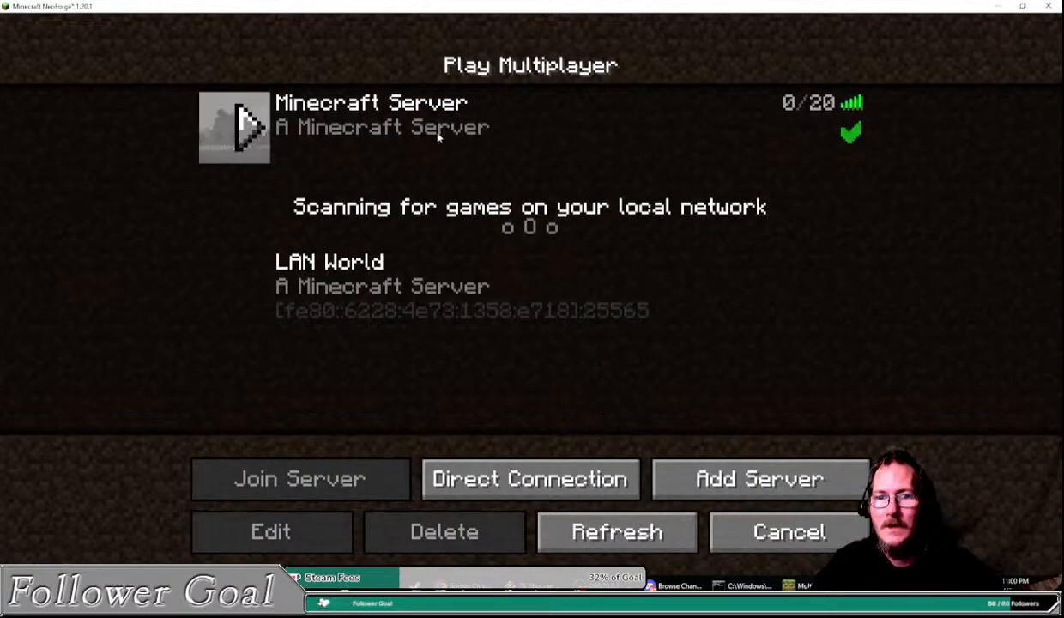
Step: Join the Minecraft Server entry and bring the server console forward to check the login messages
left_click(435, 128)
left_click(245, 127)
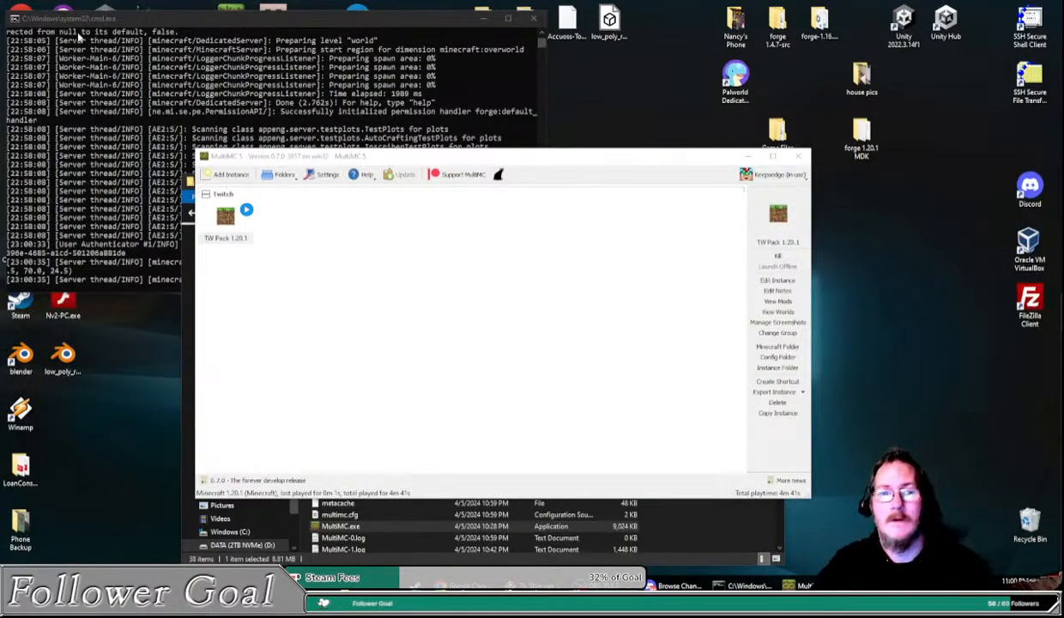
left_click(77, 24)
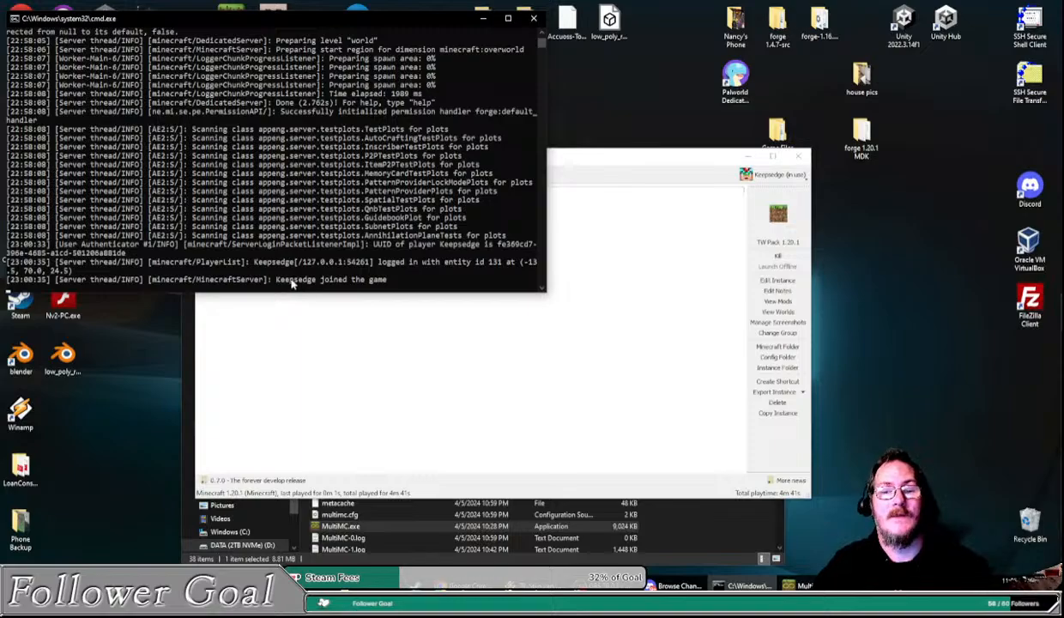
Step: Return to Minecraft, restore it to a window, enlarge that window beside the console and resume the game
key("alt+Tab")
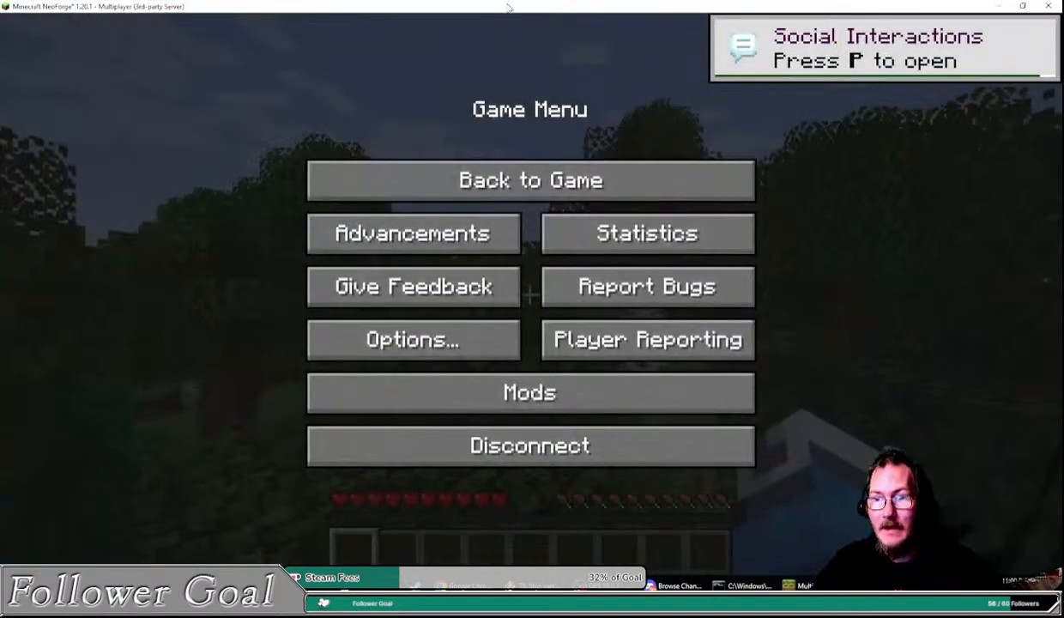
key("F11")
left_click_drag(435, 64, 443, 62)
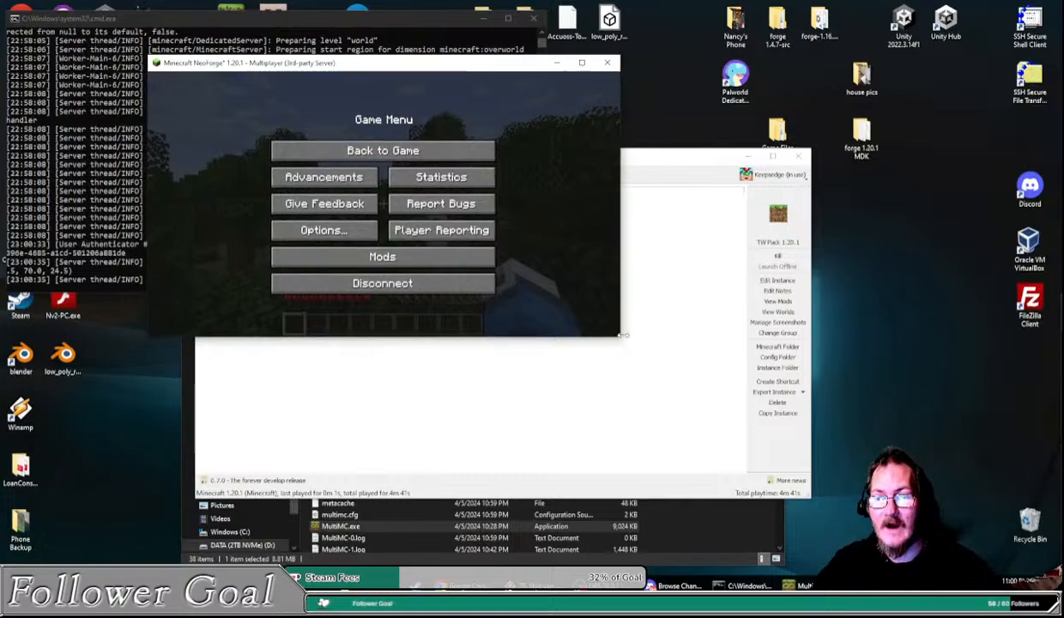
left_click_drag(617, 337, 893, 479)
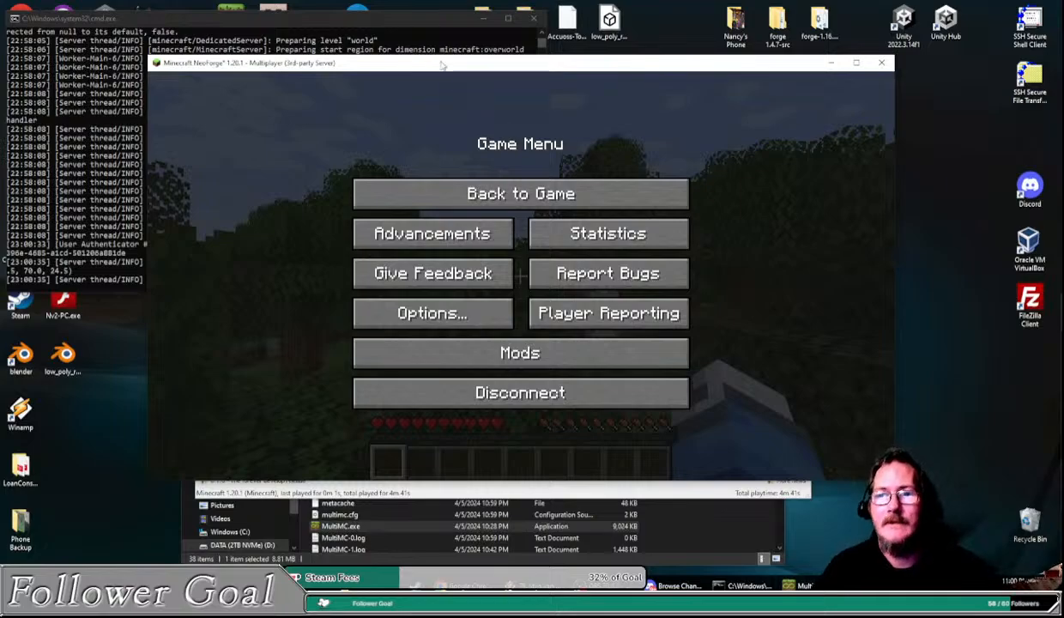
key("Escape")
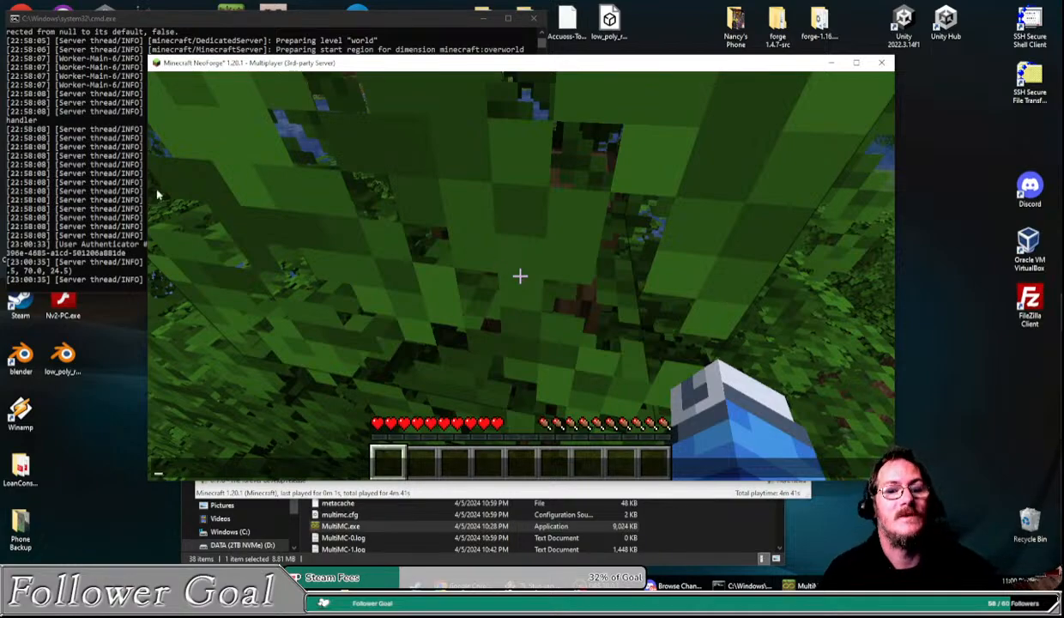
Step: Make the connected player a server operator by running the op command with their username in the server console
left_click(137, 178)
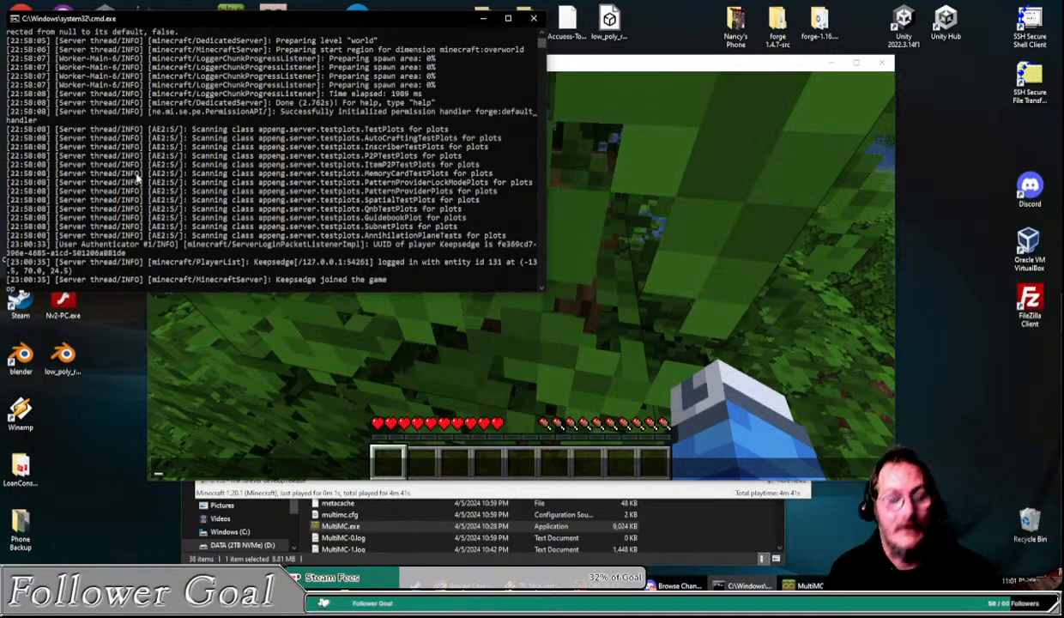
key("Return")
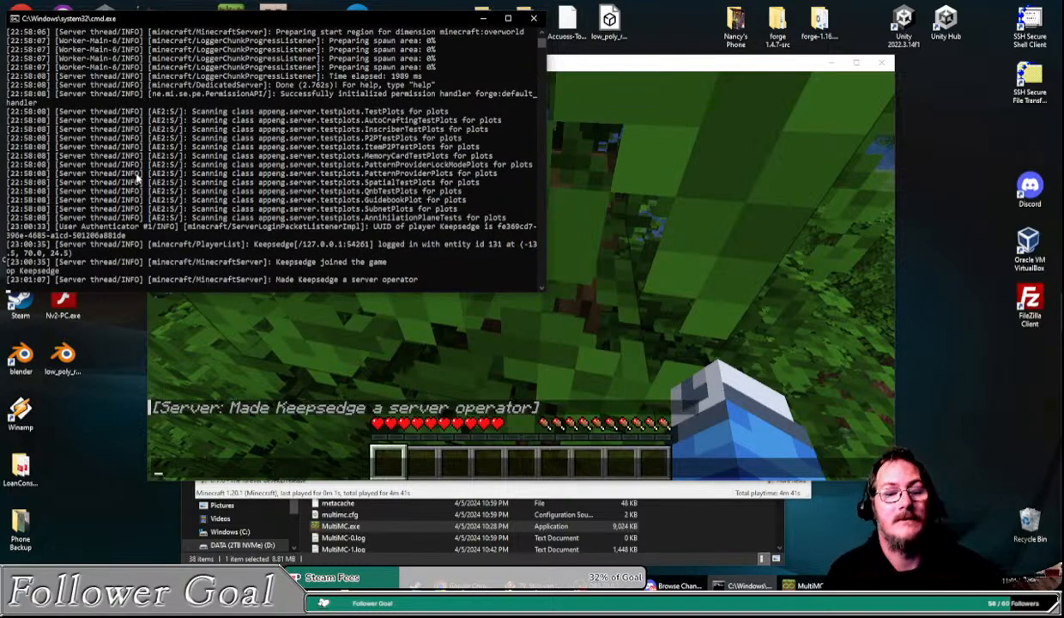
Step: Switch the player to creative mode from the in-game chat with /gamemode creative
left_click(664, 317)
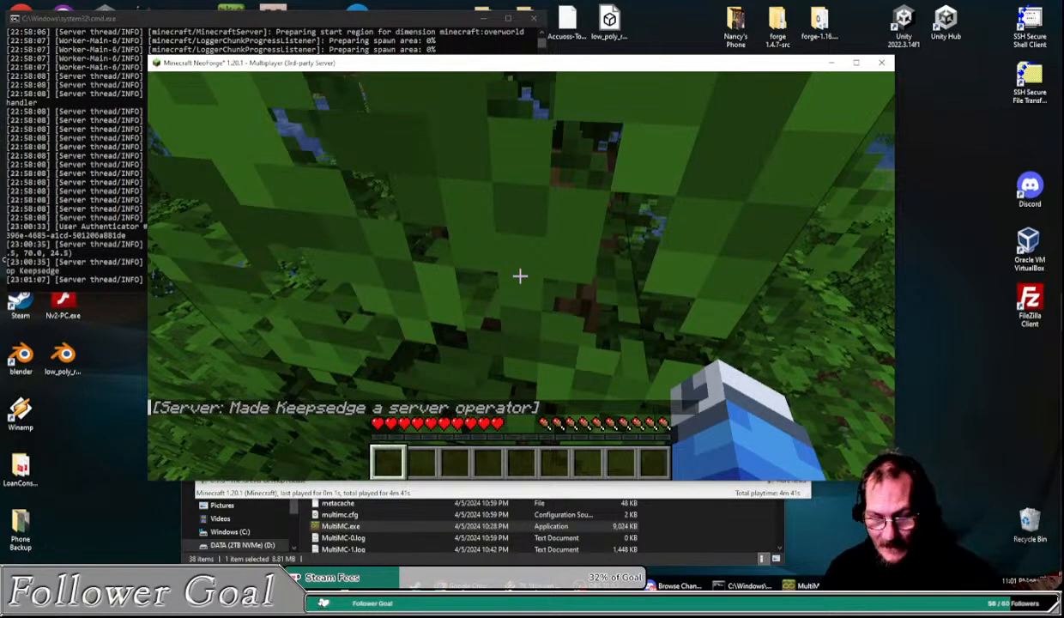
type("/gamemode ")
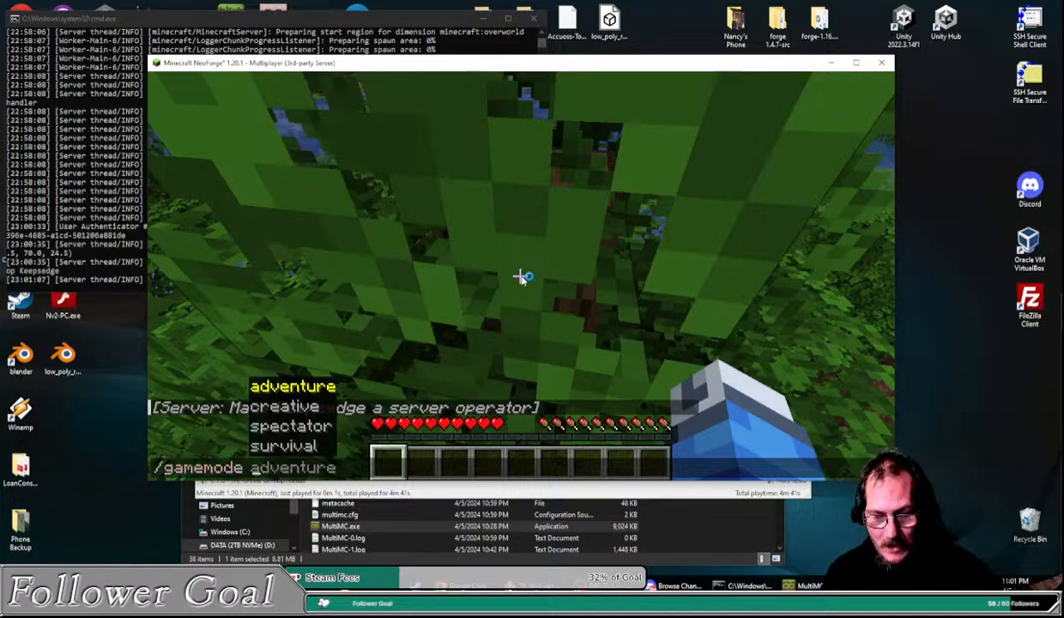
type("creati")
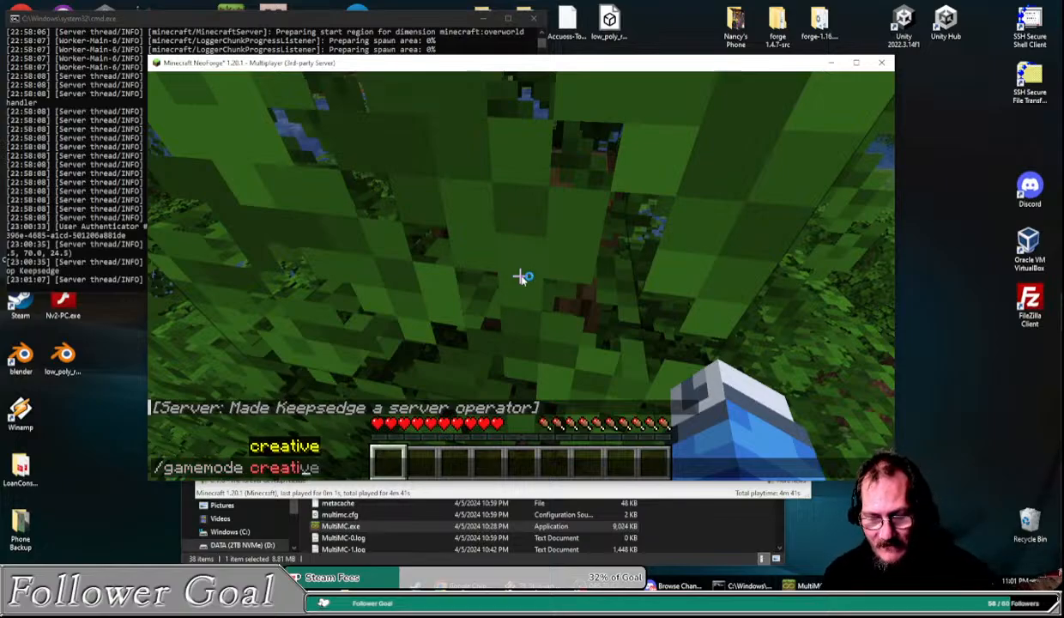
type("ve")
key("Return")
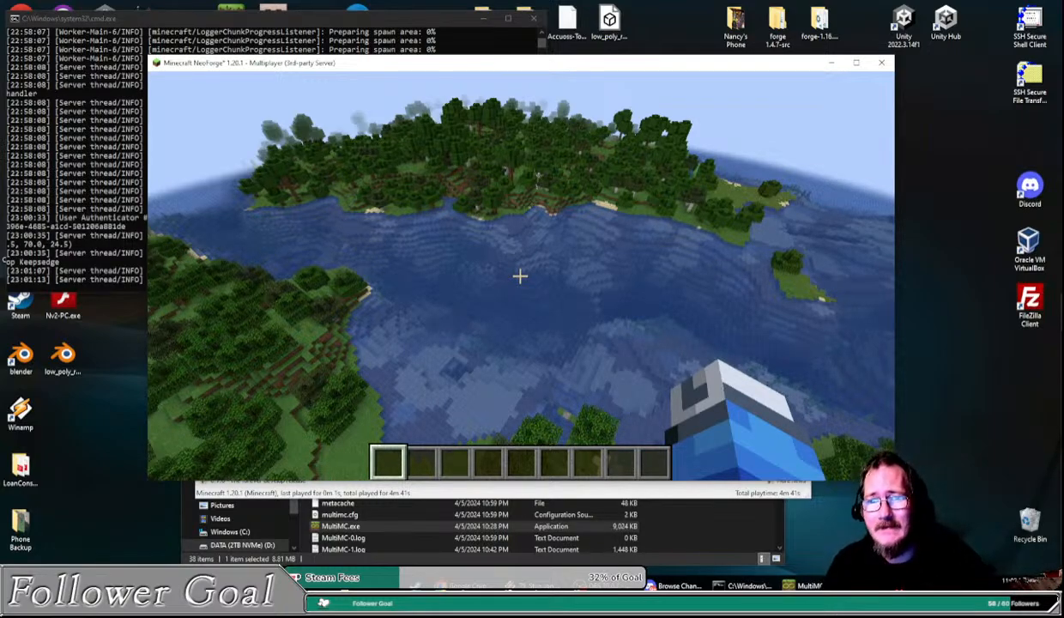
Step: Disconnect from the multiplayer server and quit Minecraft from its title screen
mouse_move(519, 275)
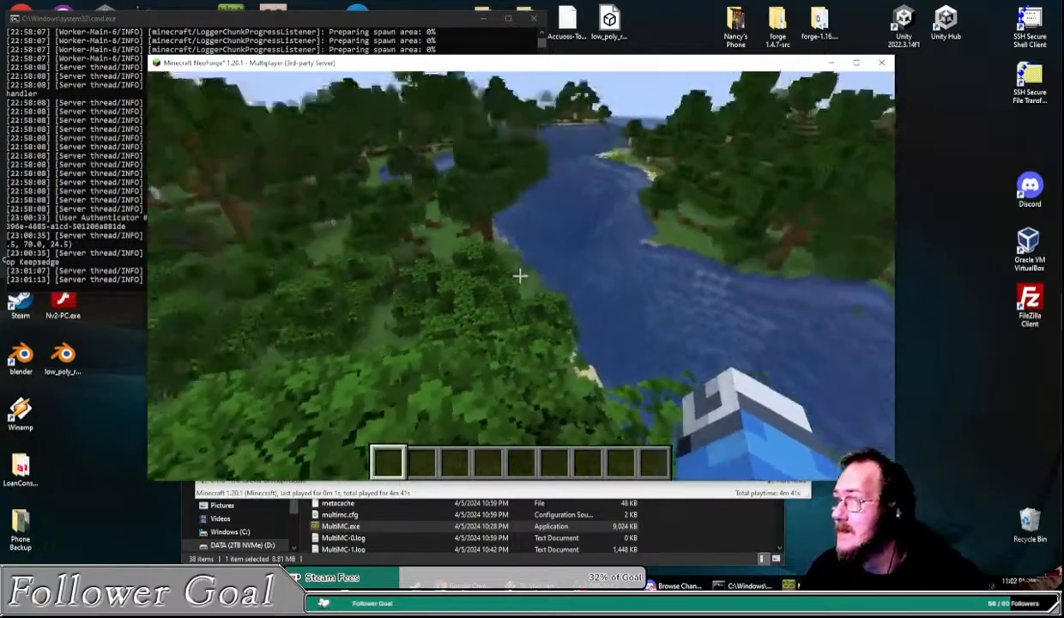
key("Escape")
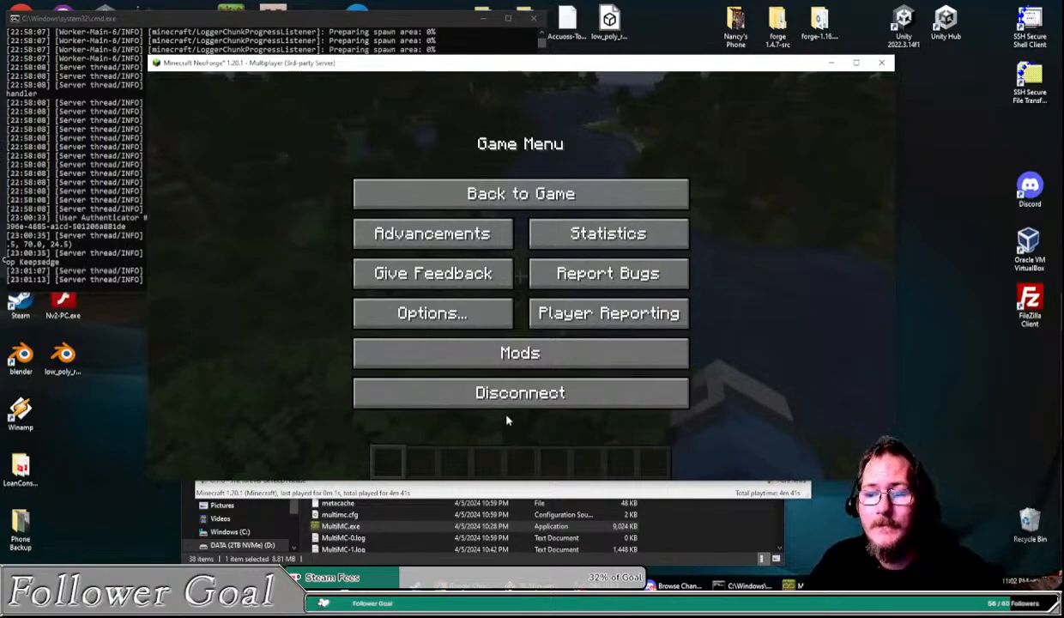
left_click(499, 391)
left_click(727, 458)
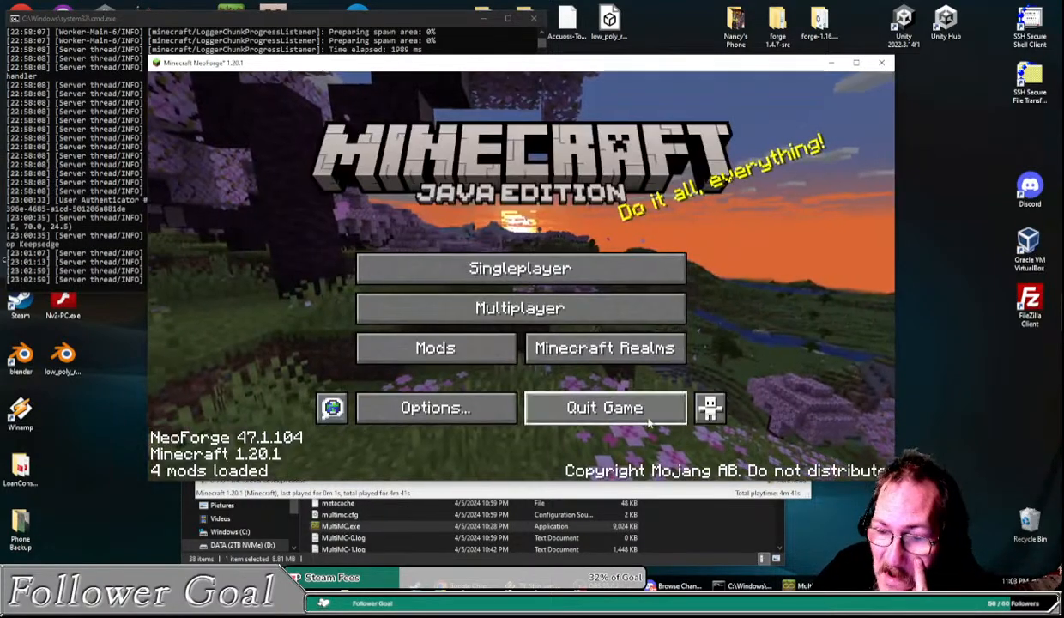
left_click(639, 408)
Step: Shut down the Minecraft server by running the stop command in its console
left_click_drag(377, 22, 457, 38)
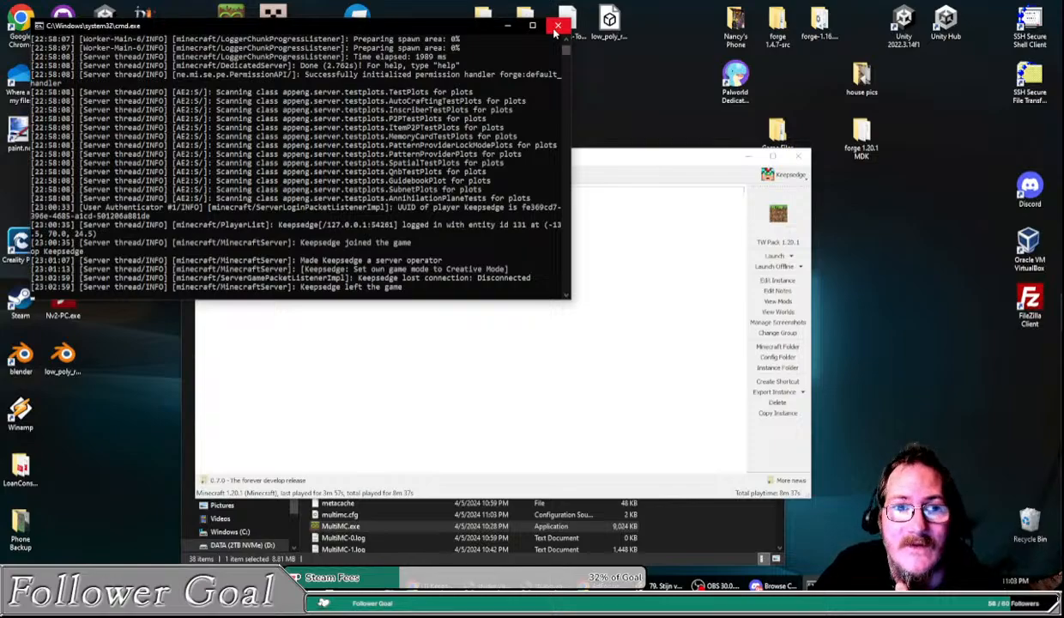
left_click(494, 154)
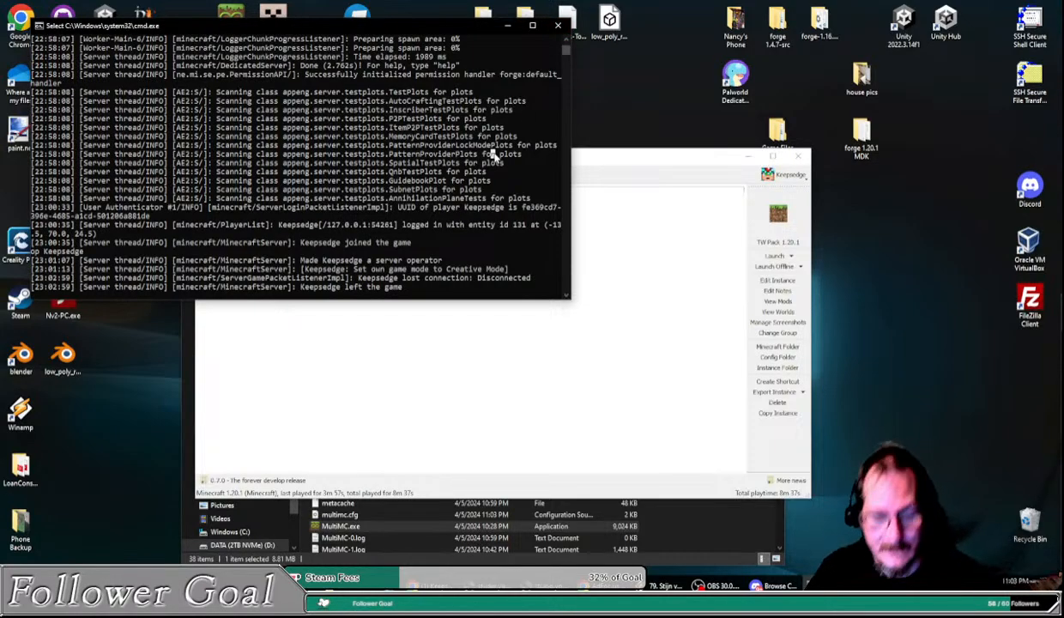
type("stop")
key("Return")
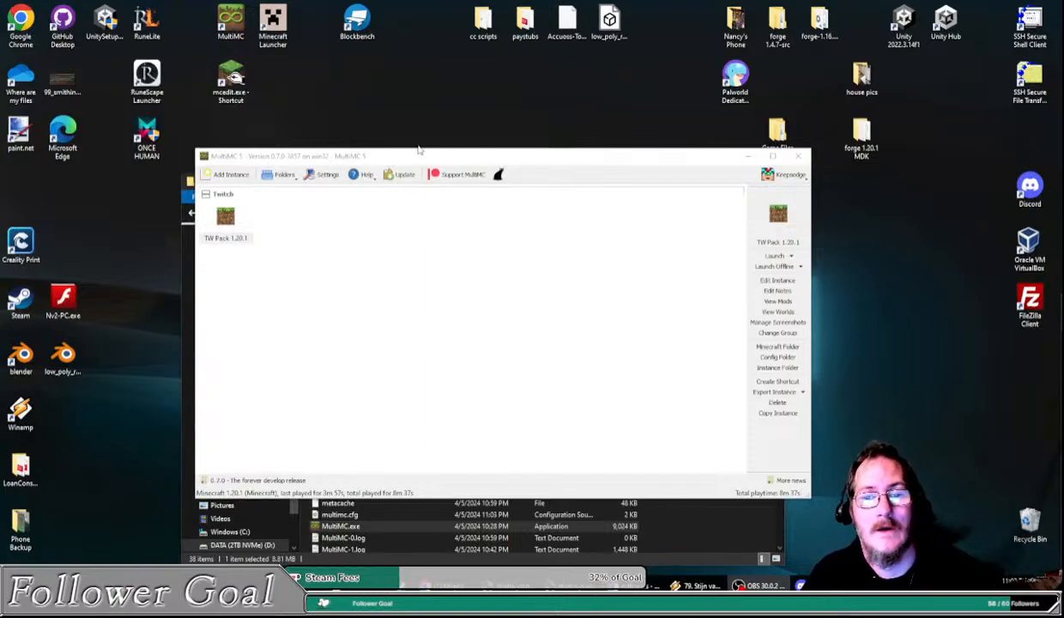
Step: Close MultiMC and delete the Twitch MC Tutorial folder from the DATA (2TB NVMe) (D:) drive
left_click(419, 162)
left_click(773, 147)
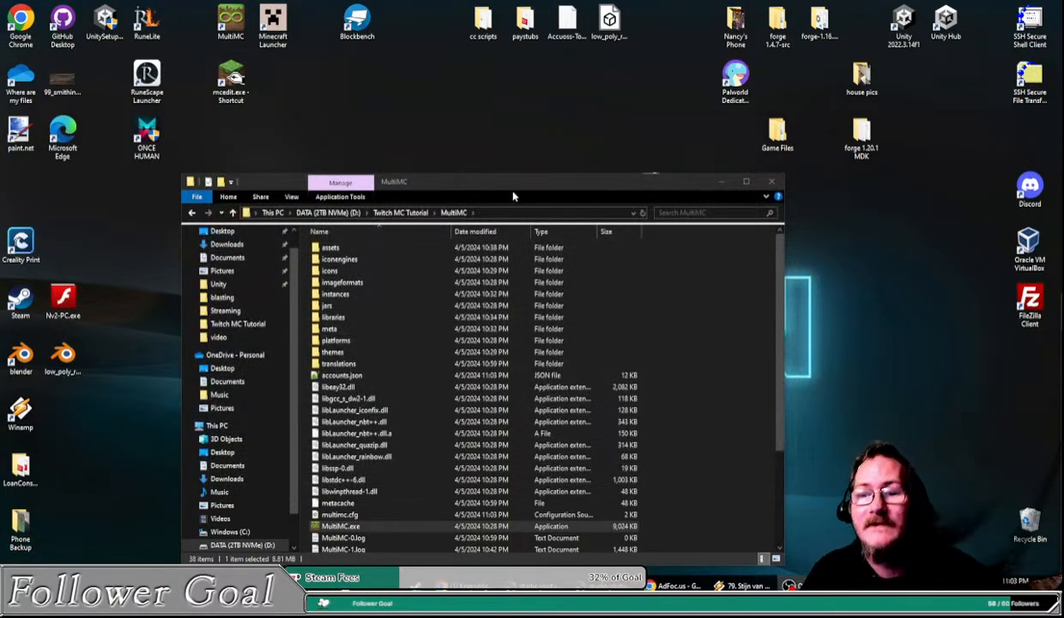
left_click_drag(477, 138, 456, 100)
left_click(345, 123)
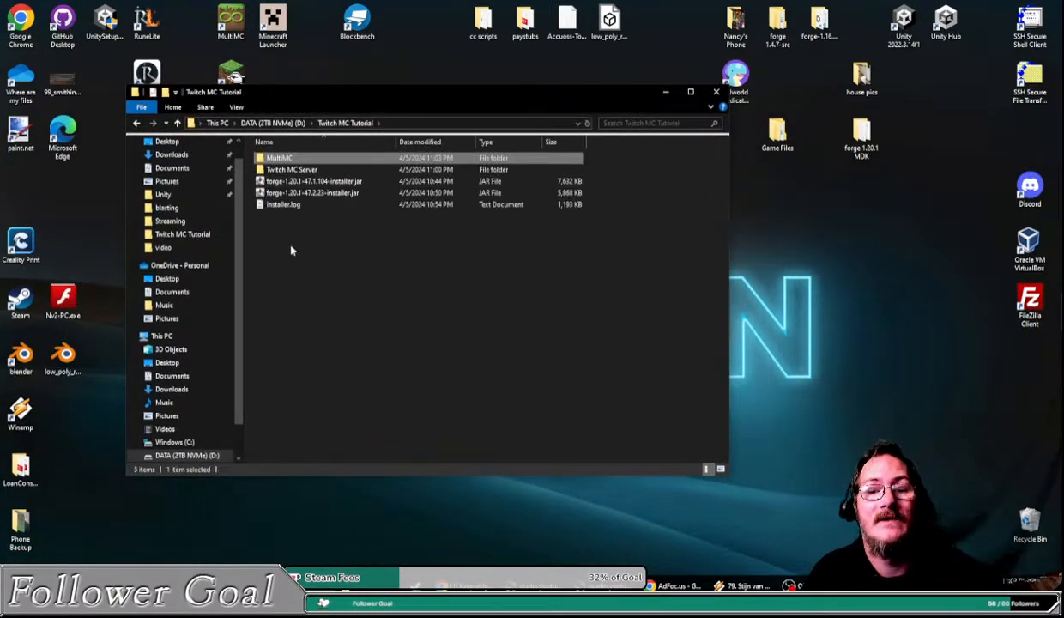
left_click(277, 122)
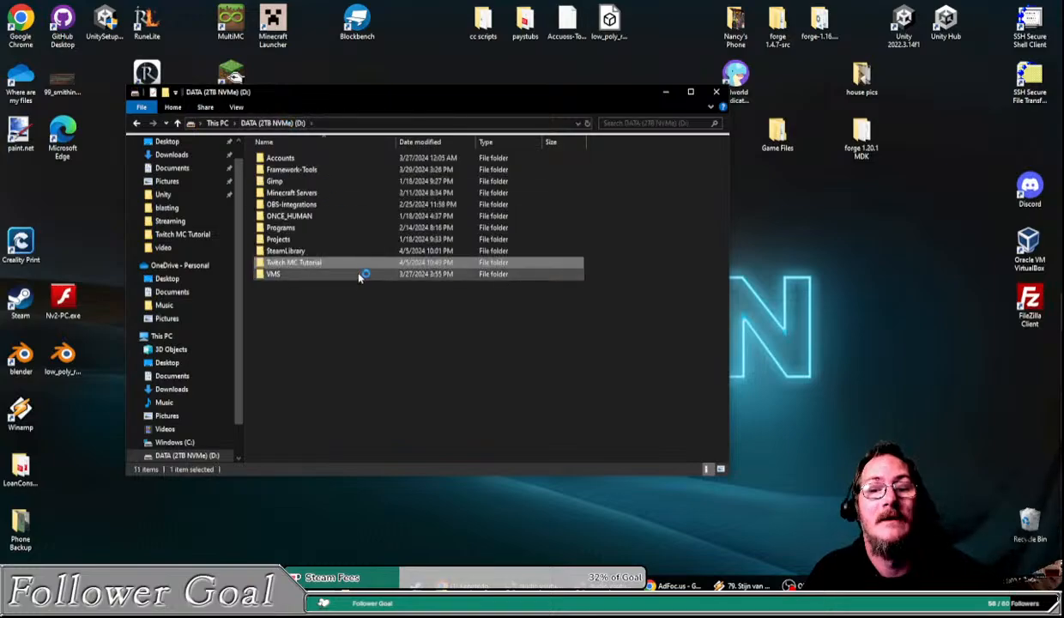
right_click(295, 262)
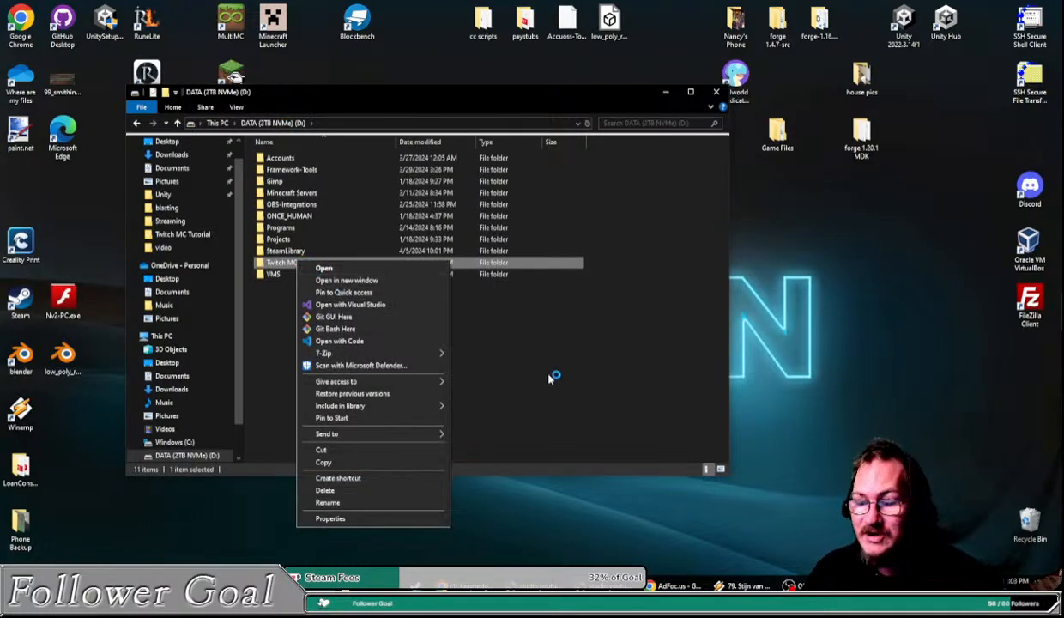
left_click(369, 489)
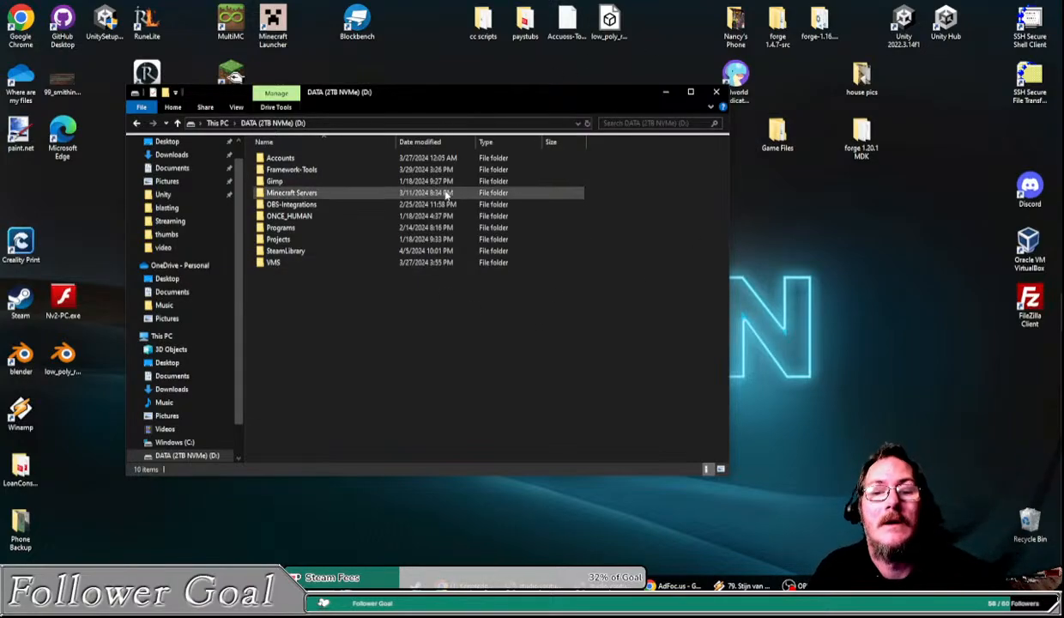
Step: Close the remaining File Explorer windows showing the D: drive
left_click_drag(505, 97, 462, 102)
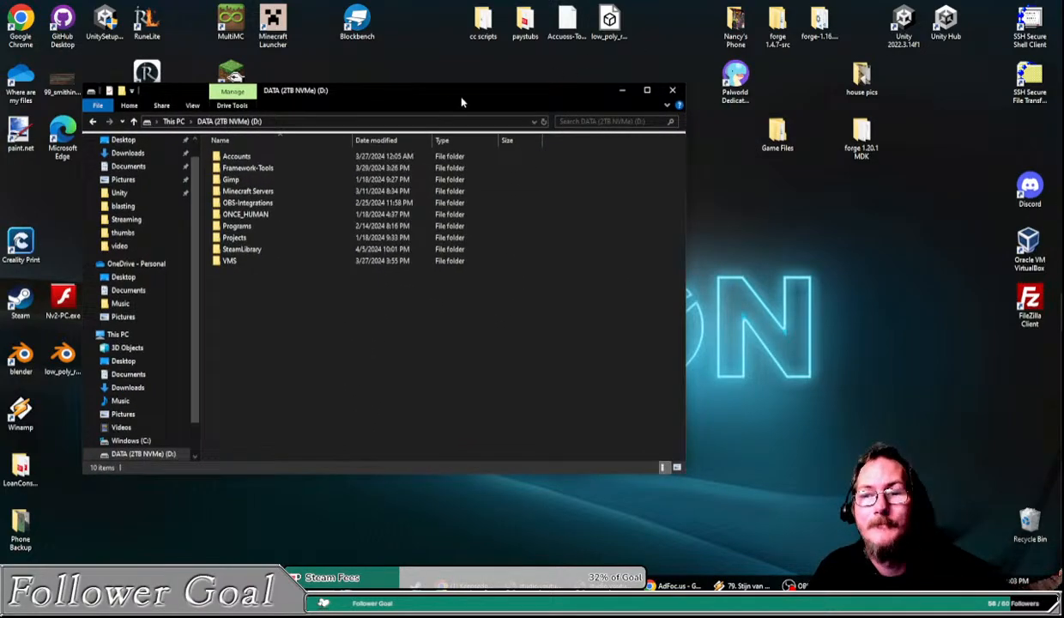
left_click(672, 90)
left_click(416, 587)
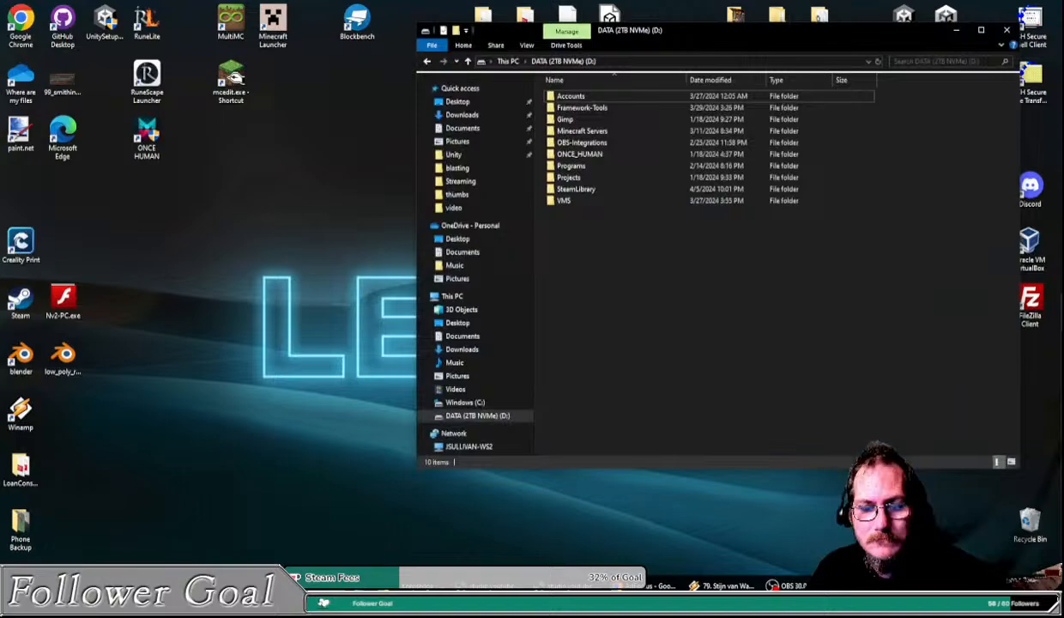
left_click(1007, 30)
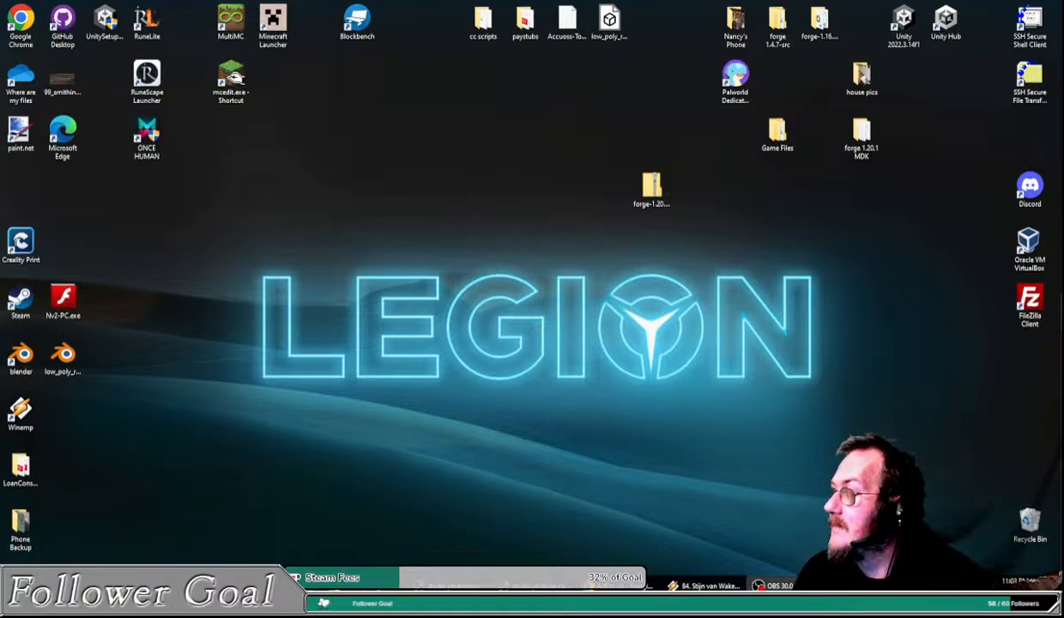
Step: Bring up the browser window with the AdFoc.us Forge download page and close that page
mouse_move(603, 587)
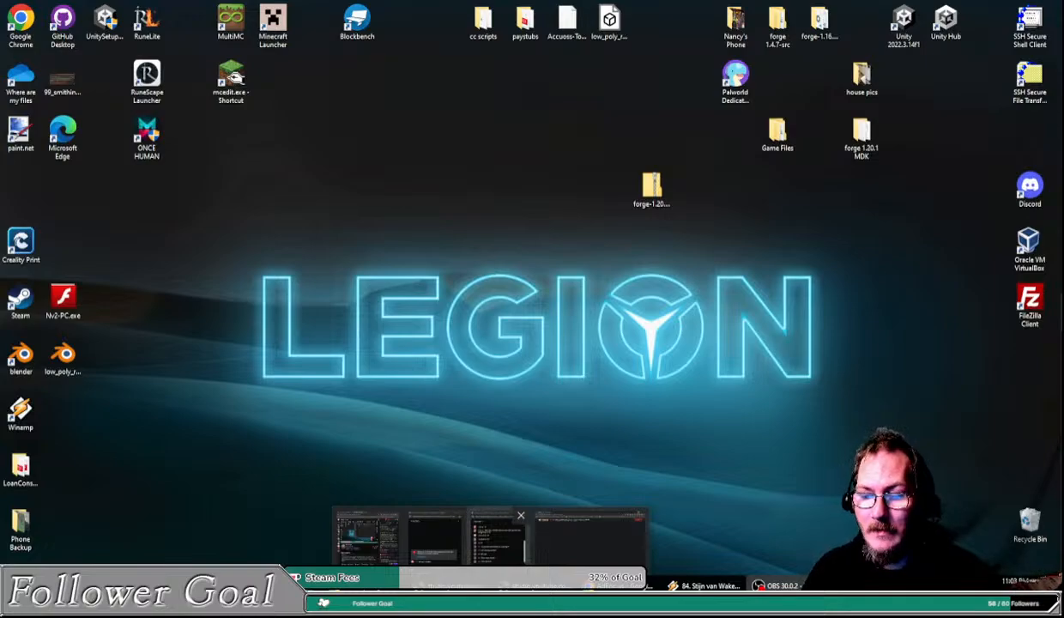
left_click(590, 540)
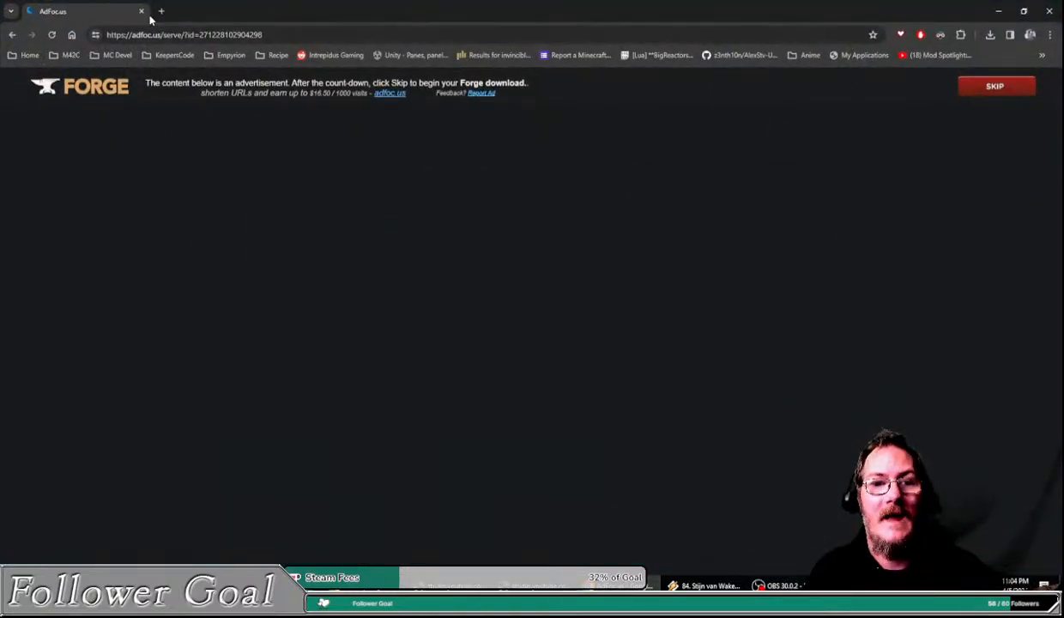
left_click(143, 11)
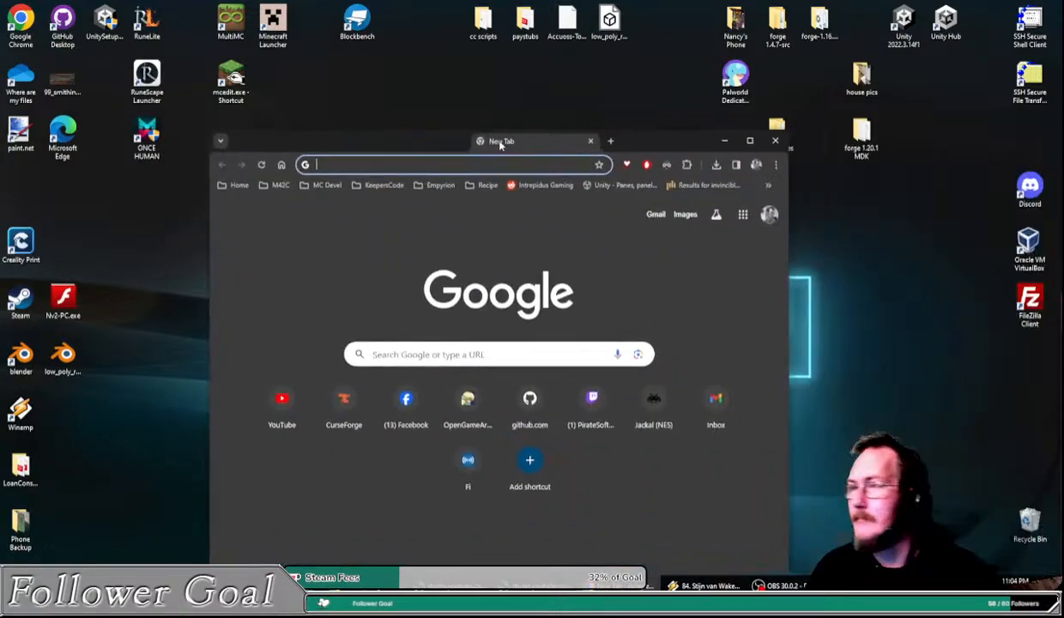
Step: Reposition the new browser window and search the web for "curseforged"
left_click_drag(501, 145, 376, 51)
left_click(314, 67)
type("c")
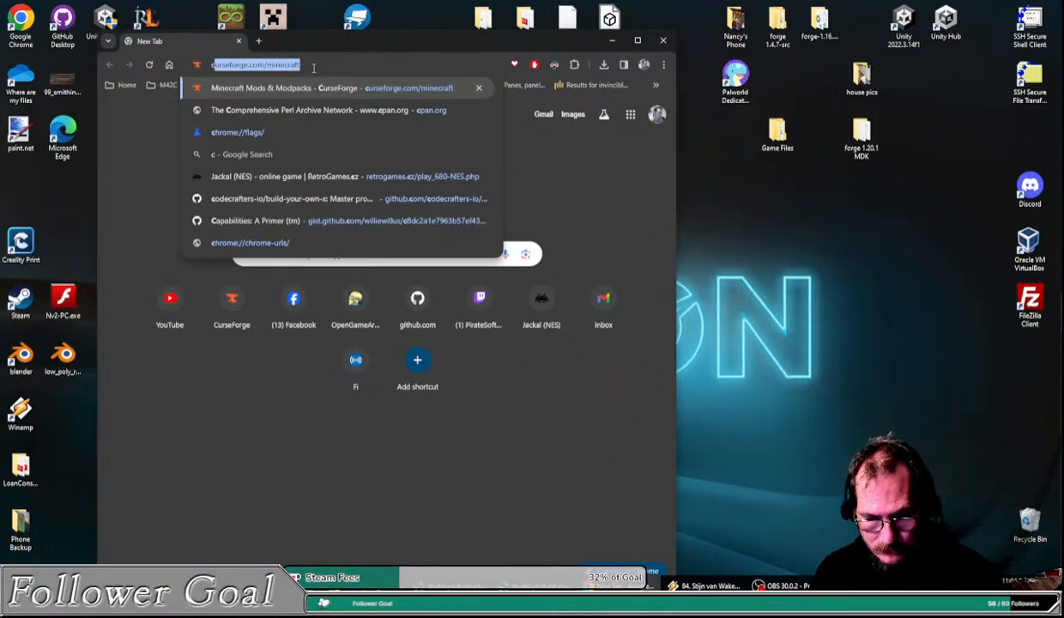
type("urseforged")
key("Return")
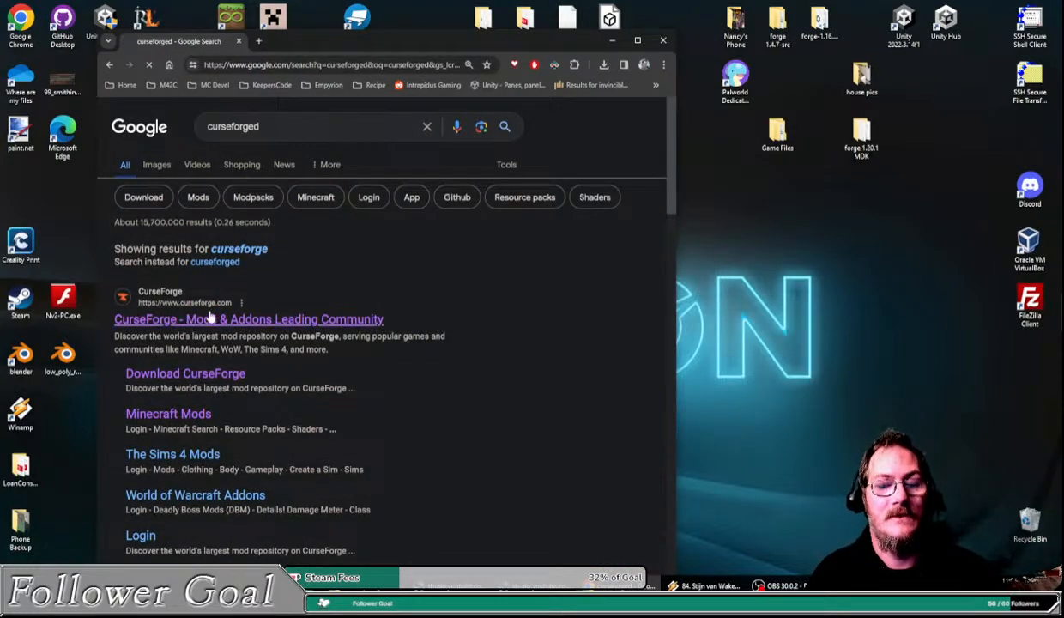
Step: Open the CurseForge site in a maximized window and go to the Mods category of its Minecraft section
left_click(158, 319)
double_click(413, 39)
left_click(248, 302)
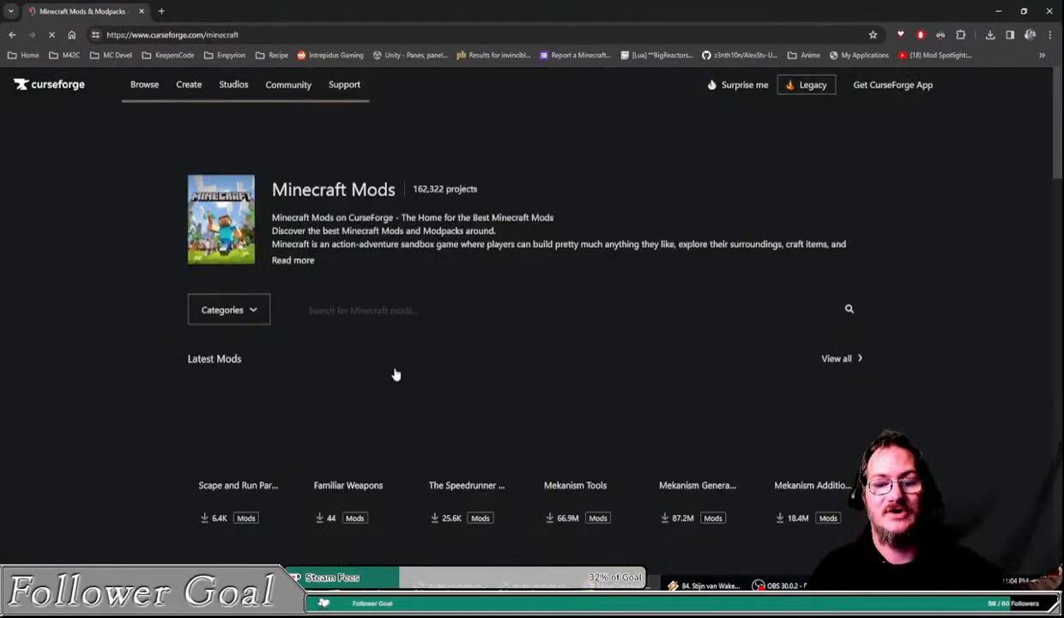
left_click(232, 314)
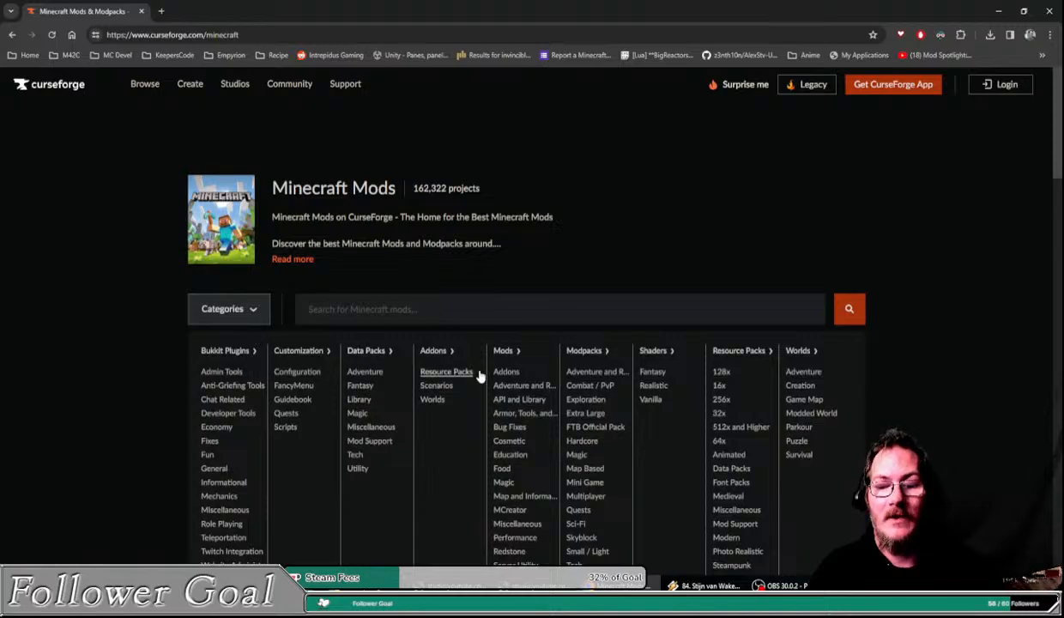
left_click(503, 351)
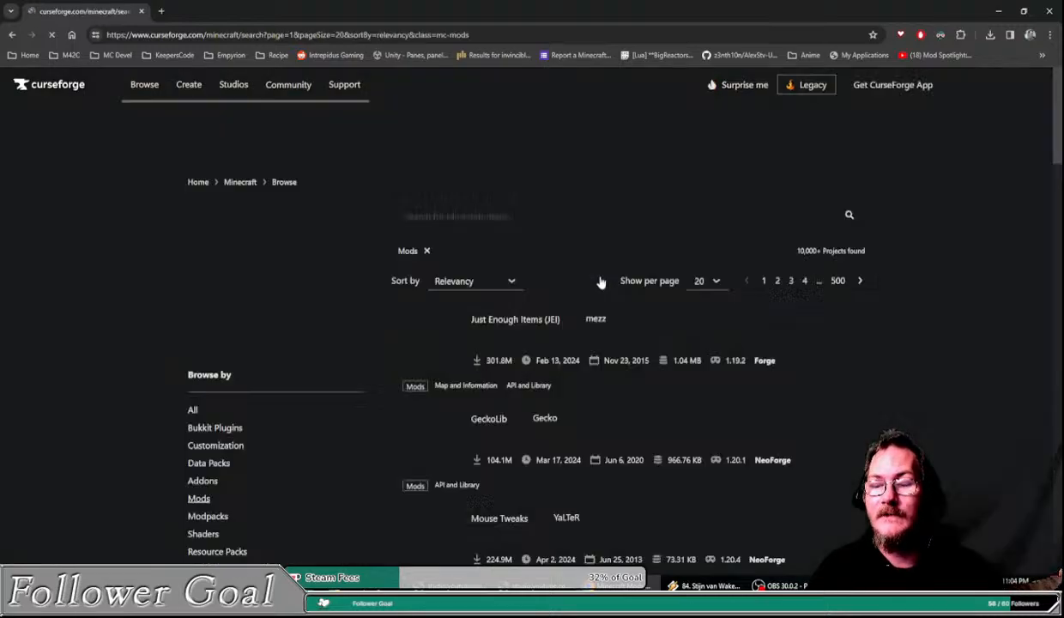
Step: Look through the CurseForge mod listing, checking game versions and mod loaders, and minimize the browser
scroll(944, 324, "down", 2)
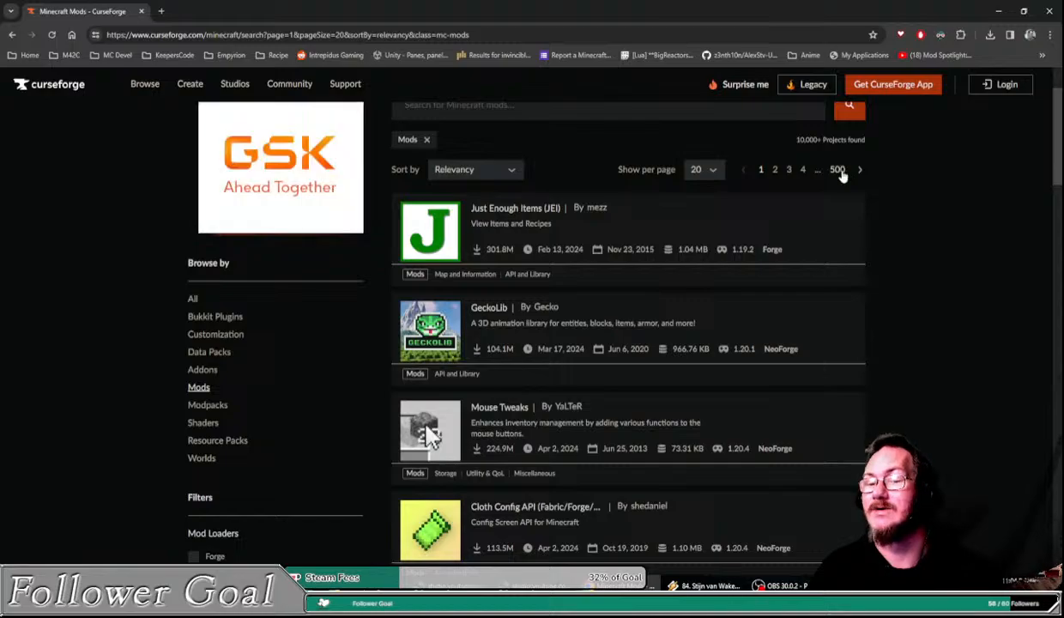
scroll(772, 326, "down", 8)
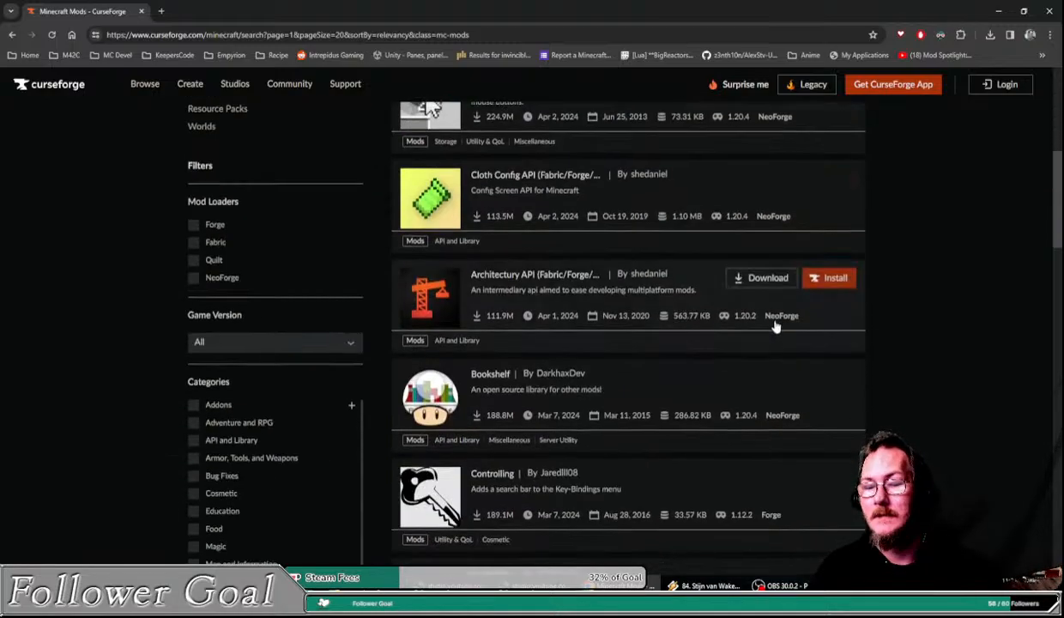
scroll(777, 316, "up", 5)
scroll(781, 292, "up", 5)
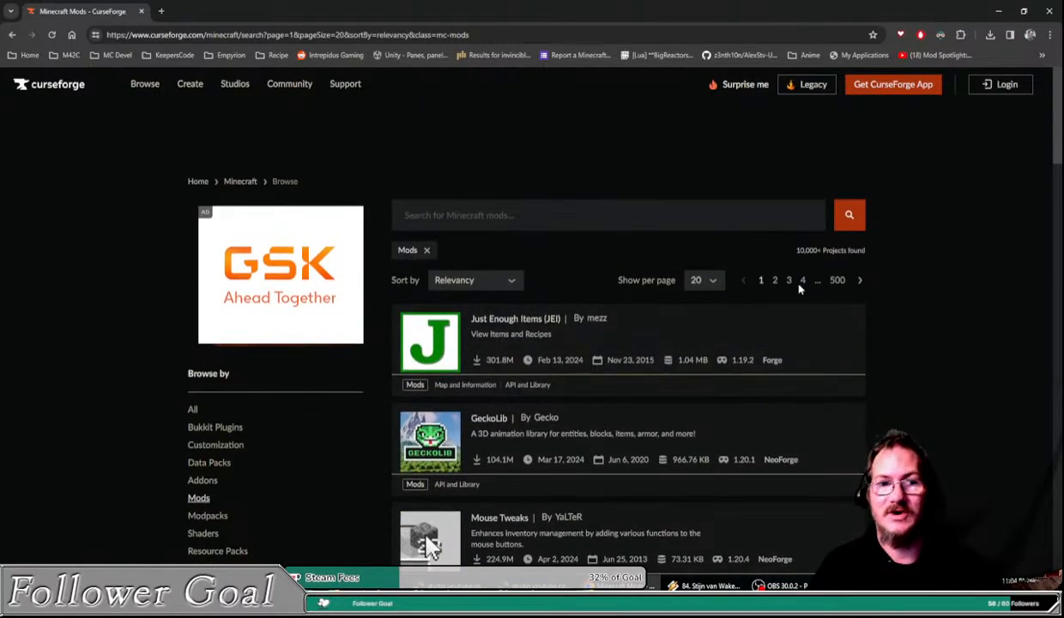
scroll(821, 202, "down", 2)
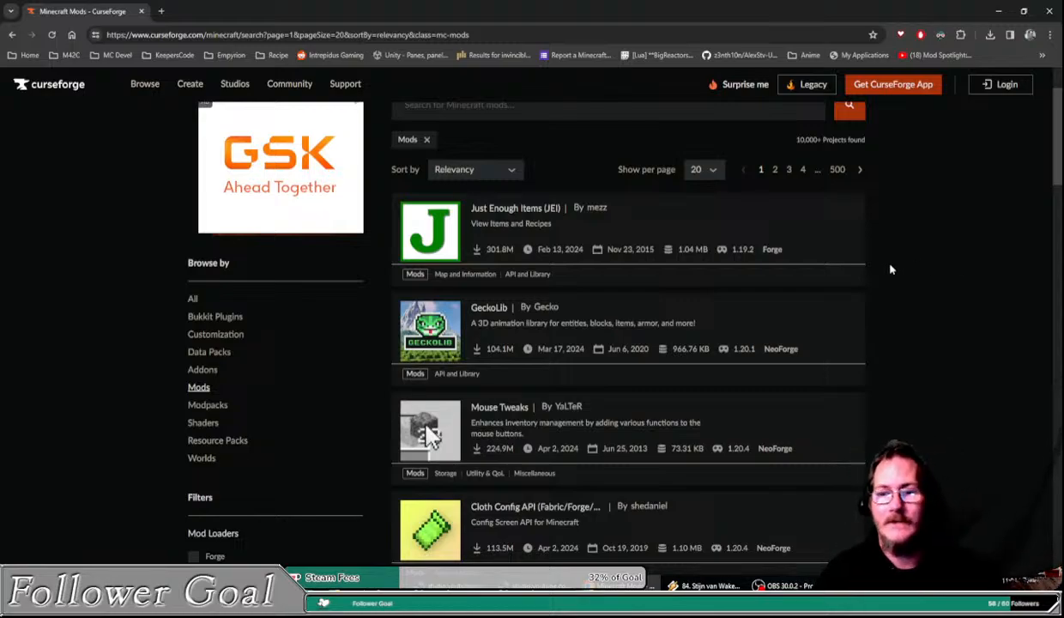
mouse_move(781, 361)
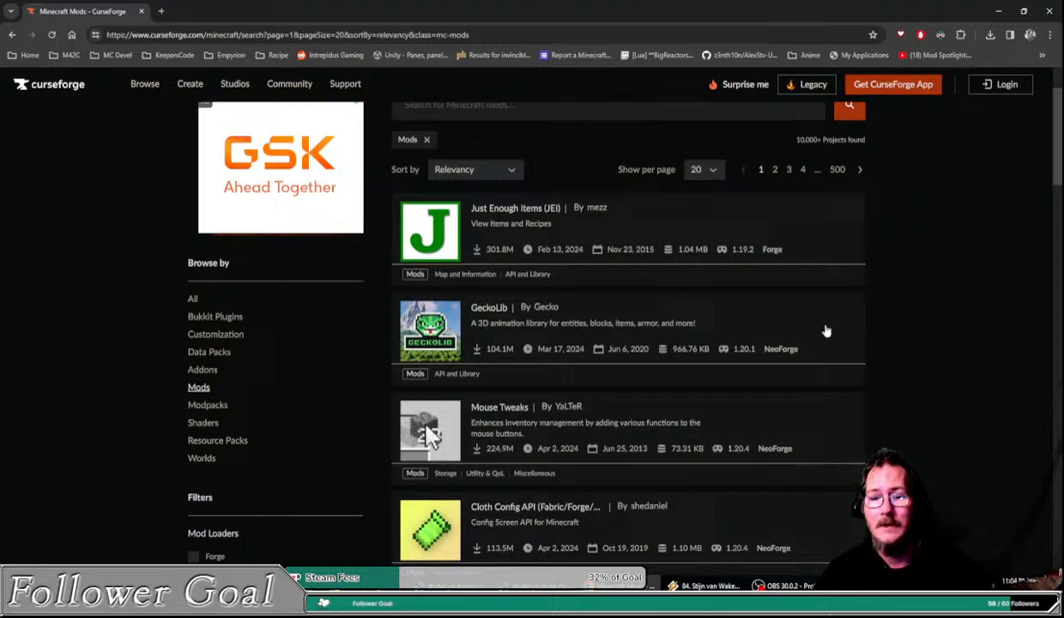
scroll(734, 373, "down", 3)
scroll(856, 401, "up", 4)
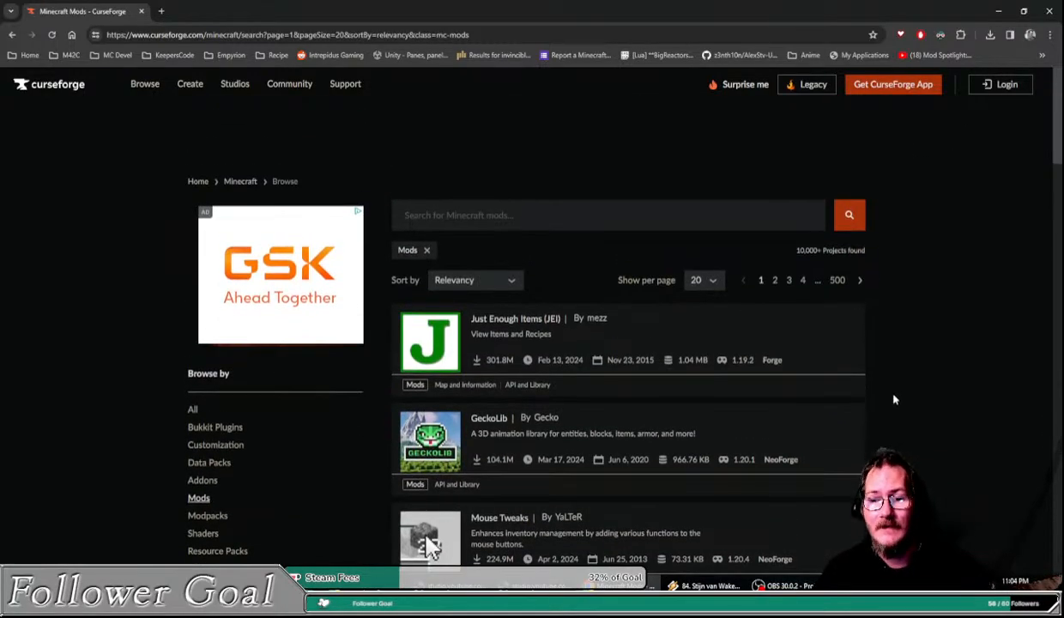
scroll(862, 378, "down", 1)
scroll(875, 386, "up", 2)
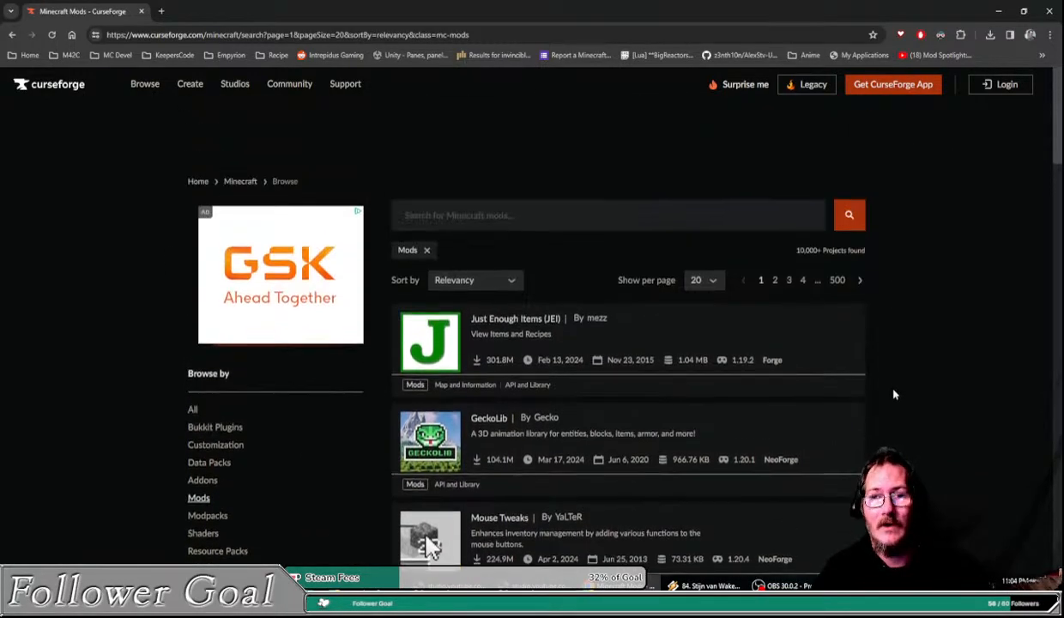
left_click_drag(719, 24, 579, 2)
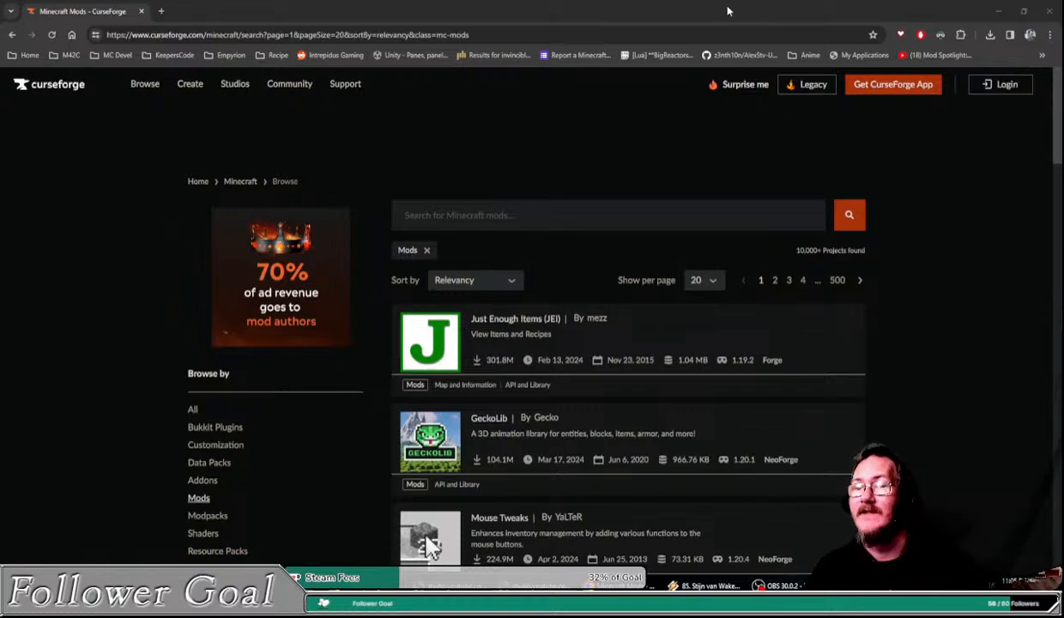
left_click(997, 11)
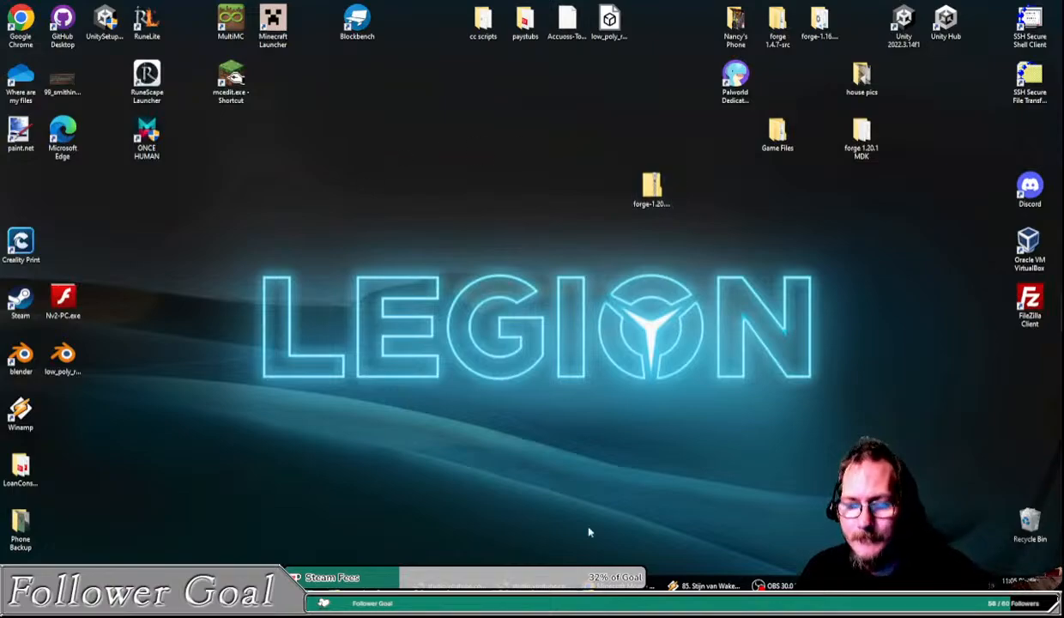